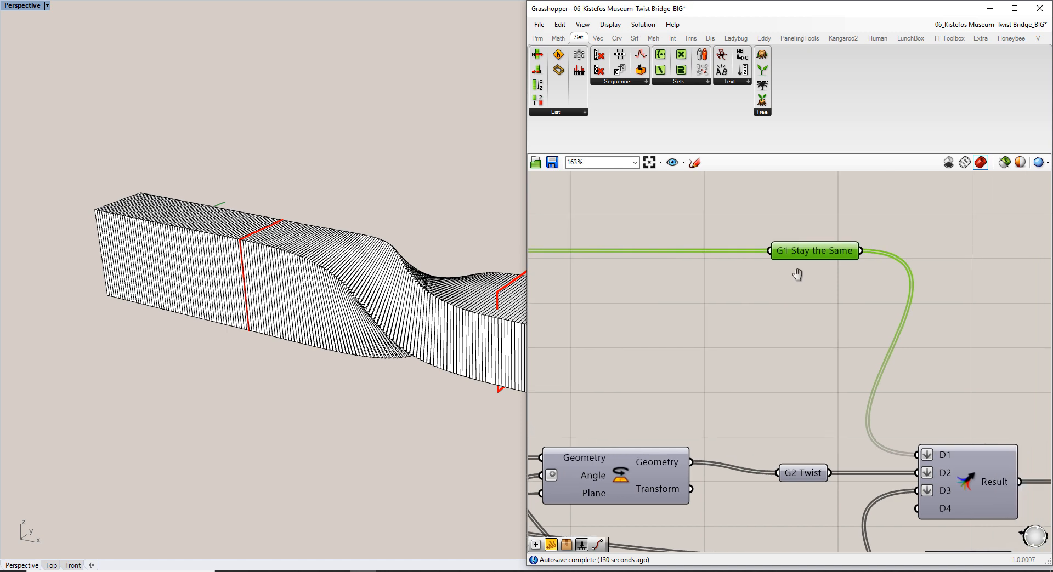
Disable the G1 Stay the Same parameter to leave only the twisted and rotated parts of the bridge
{"action": "key", "text": "ctrl+e"}
{"action": "right_click_drag", "start_coordinate": [437, 305], "coordinate": [405, 296], "text": "shift"}
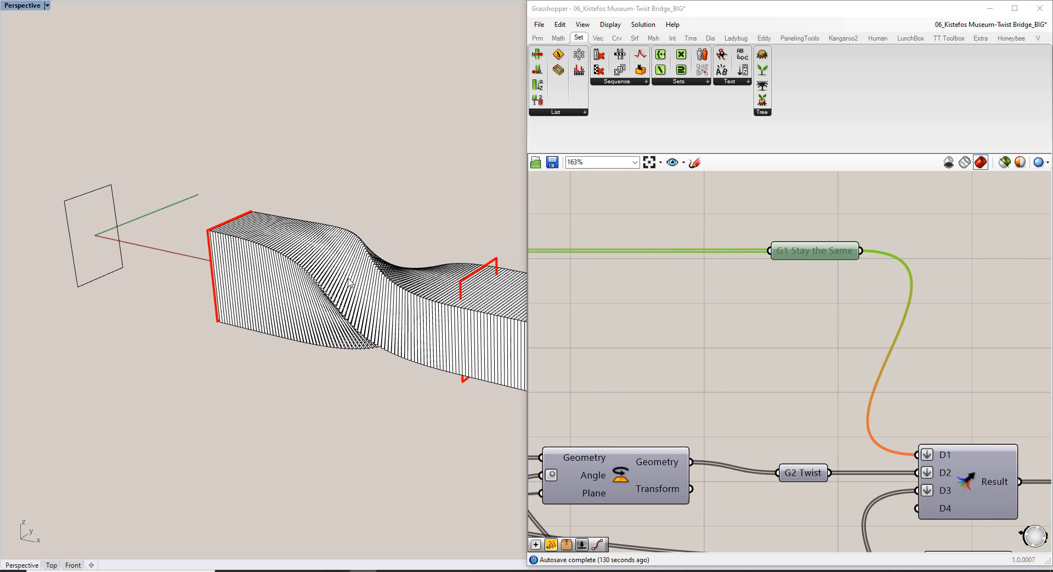
{"action": "scroll", "coordinate": [345, 278], "scroll_direction": "down", "scroll_amount": 6}
{"action": "right_click_drag", "start_coordinate": [443, 335], "coordinate": [392, 313], "text": "shift"}
{"action": "scroll", "coordinate": [411, 323], "scroll_direction": "up", "scroll_amount": 3}
{"action": "scroll", "coordinate": [358, 331], "scroll_direction": "up", "scroll_amount": 3}
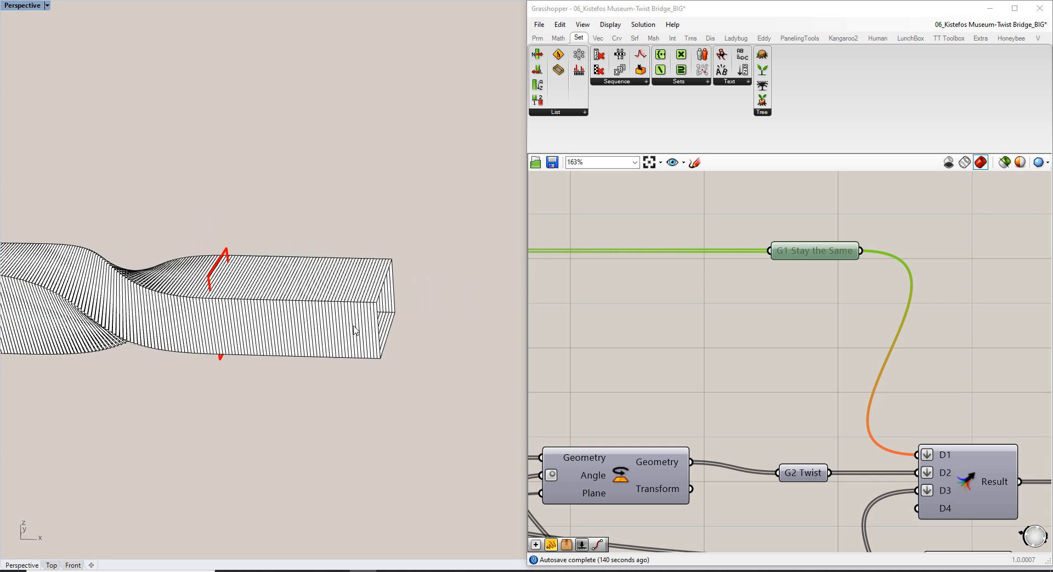
{"action": "right_click_drag", "start_coordinate": [319, 301], "coordinate": [360, 288], "text": "shift"}
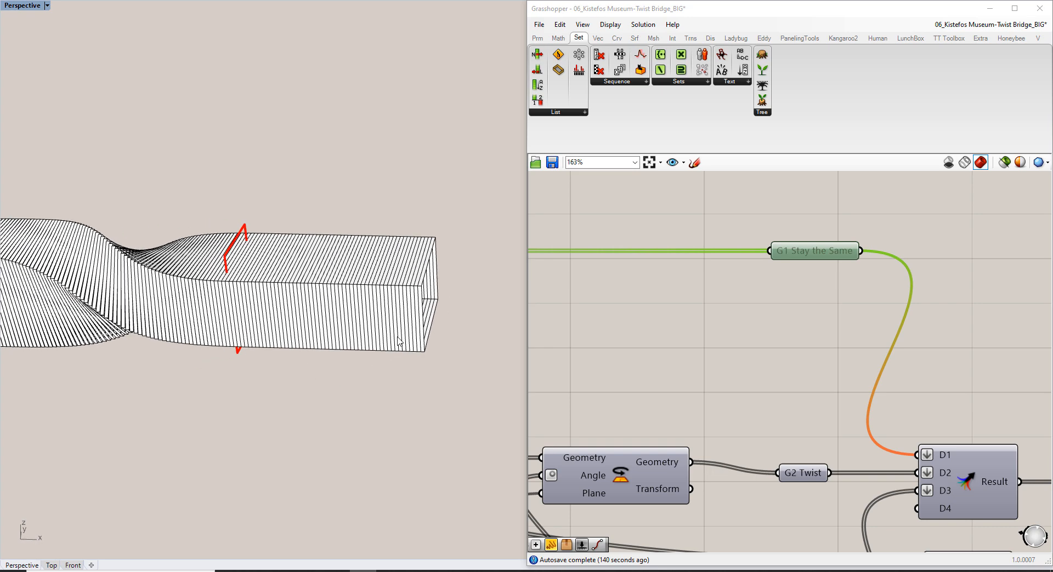
{"action": "right_click_drag", "start_coordinate": [126, 327], "coordinate": [430, 341], "text": "shift"}
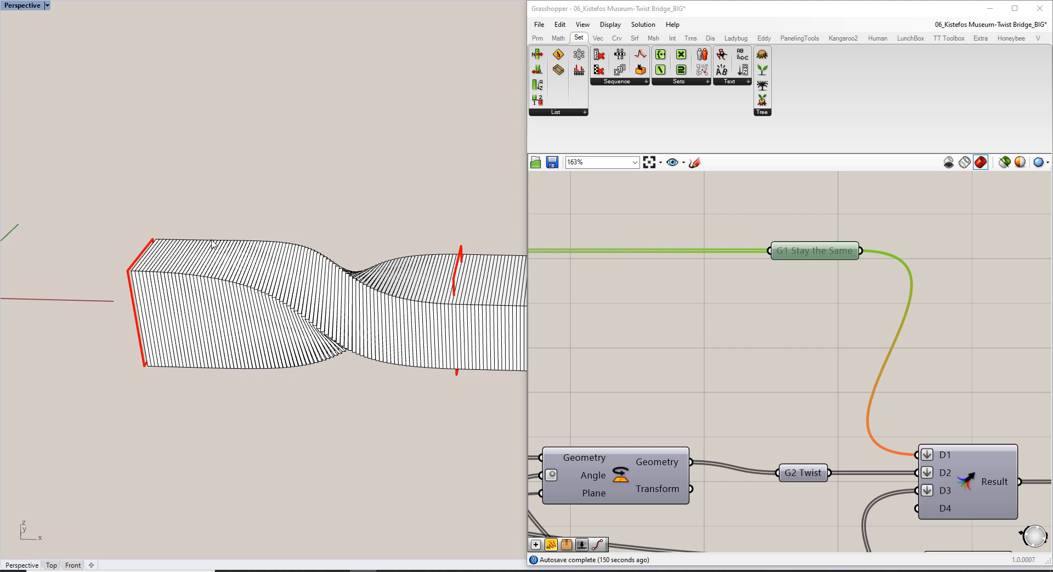
Switch to the browser and examine the photos of The Twist on the Kistefos museum page
{"action": "key", "text": "alt+Tab"}
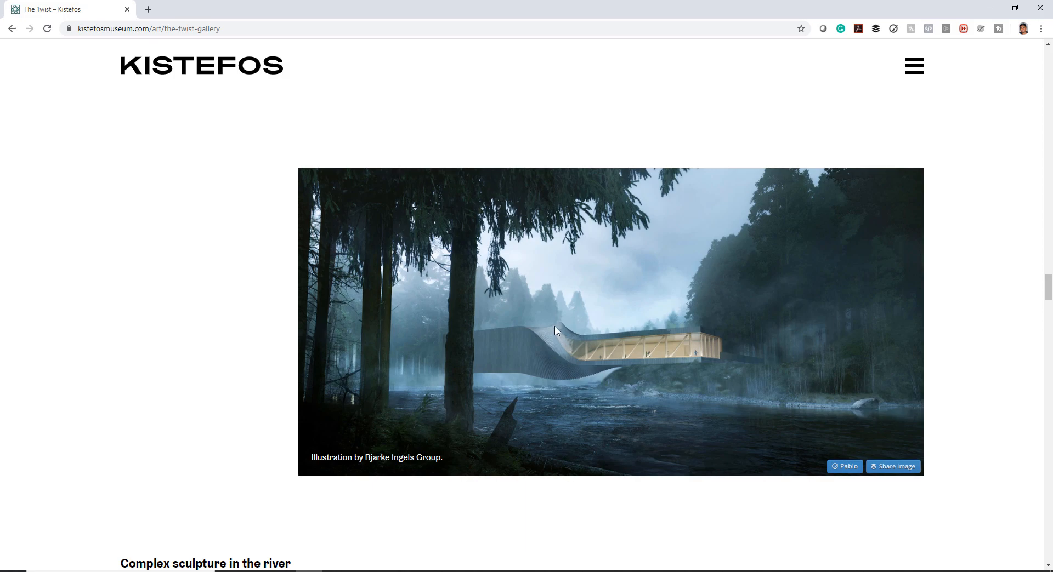
{"action": "scroll", "coordinate": [552, 387], "scroll_direction": "down", "scroll_amount": 20}
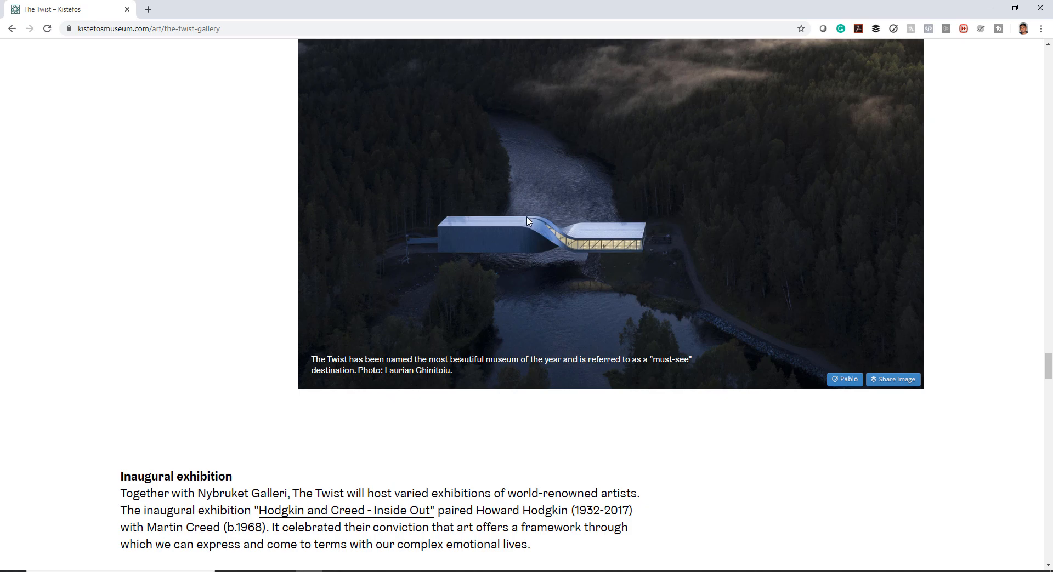
{"action": "scroll", "coordinate": [505, 289], "scroll_direction": "down", "scroll_amount": 1}
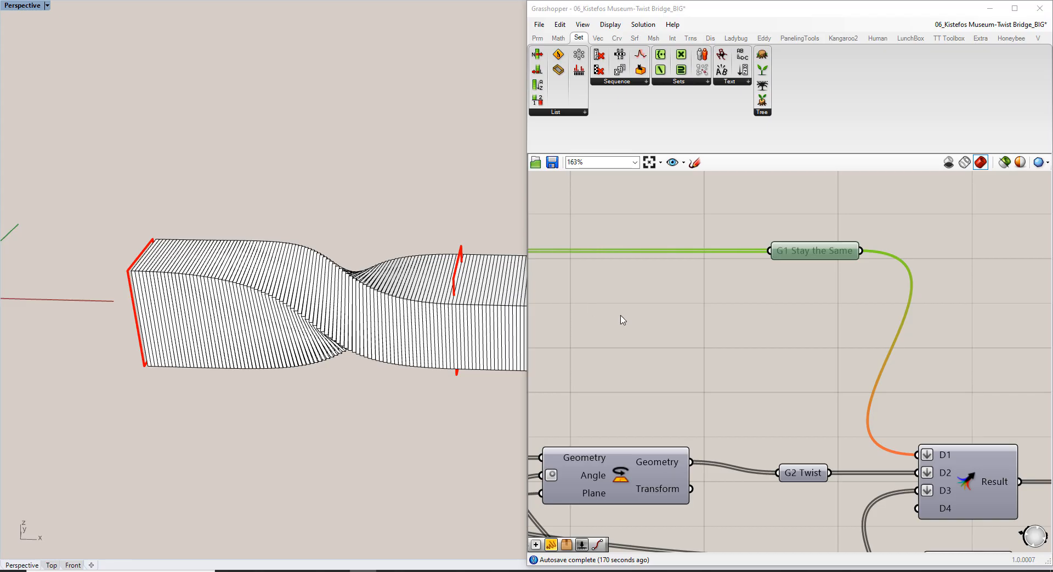
Move the merge, List Item, Unit vector, extrusion and preview components together with G3 90 Rotation to the right
{"action": "scroll", "coordinate": [622, 320], "scroll_direction": "down", "scroll_amount": 6}
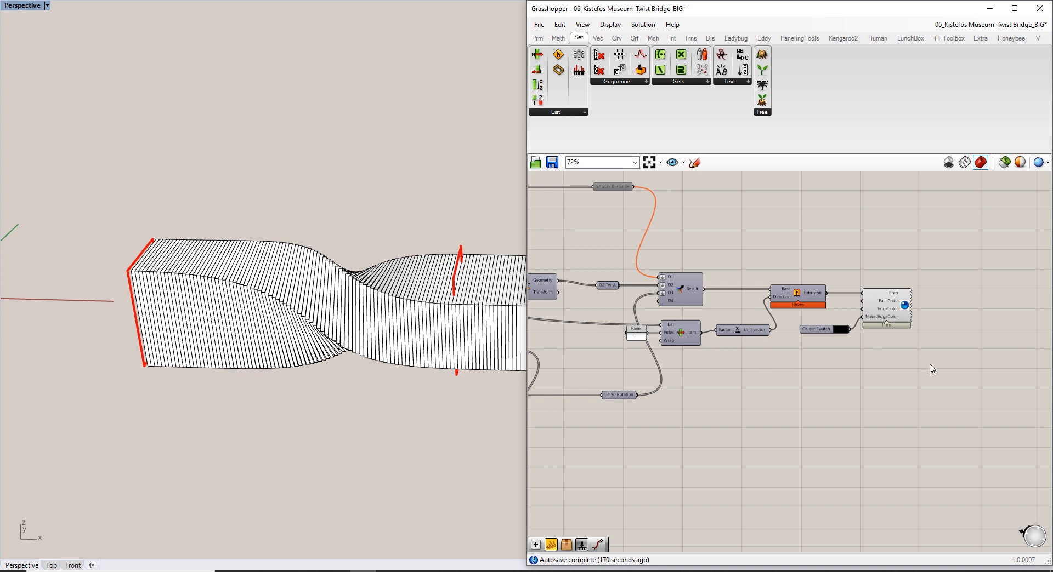
{"action": "left_click_drag", "start_coordinate": [930, 364], "coordinate": [636, 268]}
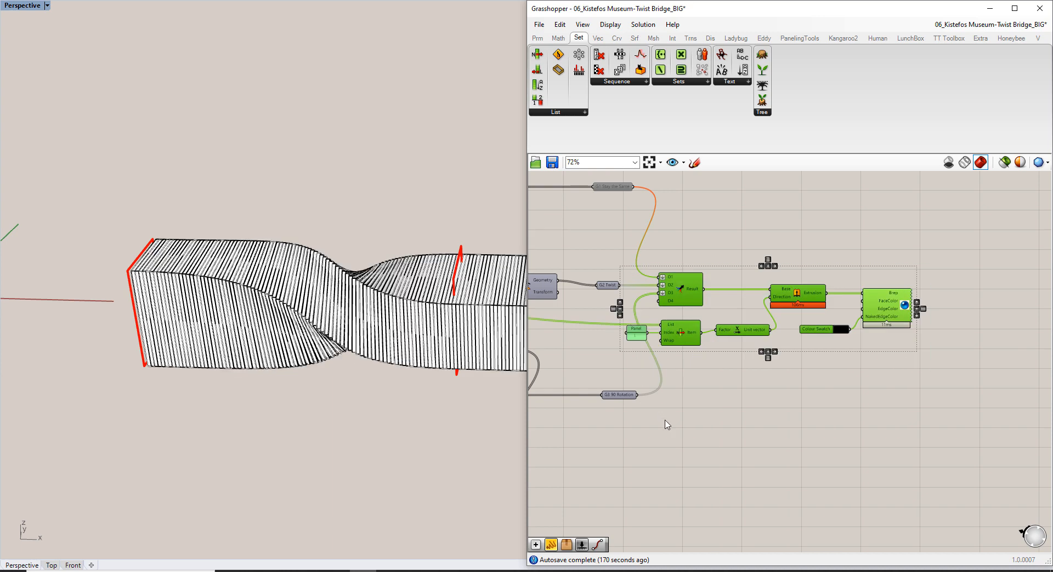
{"action": "left_click_drag", "start_coordinate": [657, 409], "coordinate": [606, 366], "text": "shift"}
{"action": "left_click_drag", "start_coordinate": [679, 295], "coordinate": [728, 295]}
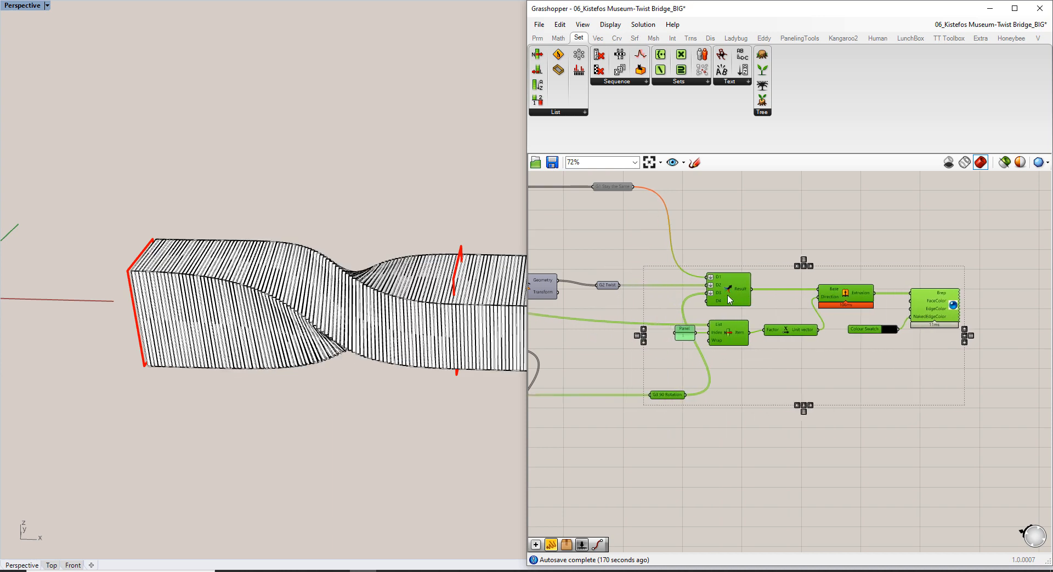
Disable the merge, panel, List Item, Unit vector, extrusion, Colour Swatch and preview components
{"action": "key", "text": "ctrl+e"}
{"action": "left_click", "coordinate": [768, 274]}
{"action": "right_click_drag", "start_coordinate": [770, 278], "coordinate": [741, 272]}
{"action": "scroll", "coordinate": [741, 273], "scroll_direction": "down", "scroll_amount": 2}
{"action": "left_click_drag", "start_coordinate": [939, 388], "coordinate": [642, 257]}
{"action": "key", "text": "ctrl+e"}
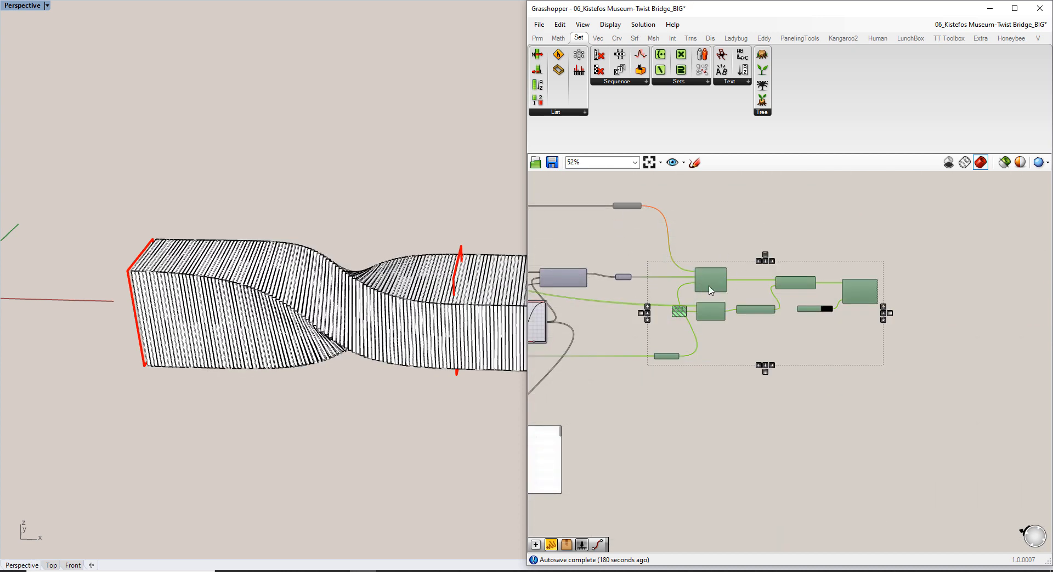
{"action": "key", "text": "ctrl+e"}
Move G3 90 Rotation back under G2 Twist and the disabled merge and extrusion components far to the right
{"action": "left_click", "coordinate": [664, 366]}
{"action": "left_click_drag", "start_coordinate": [664, 359], "coordinate": [620, 359]}
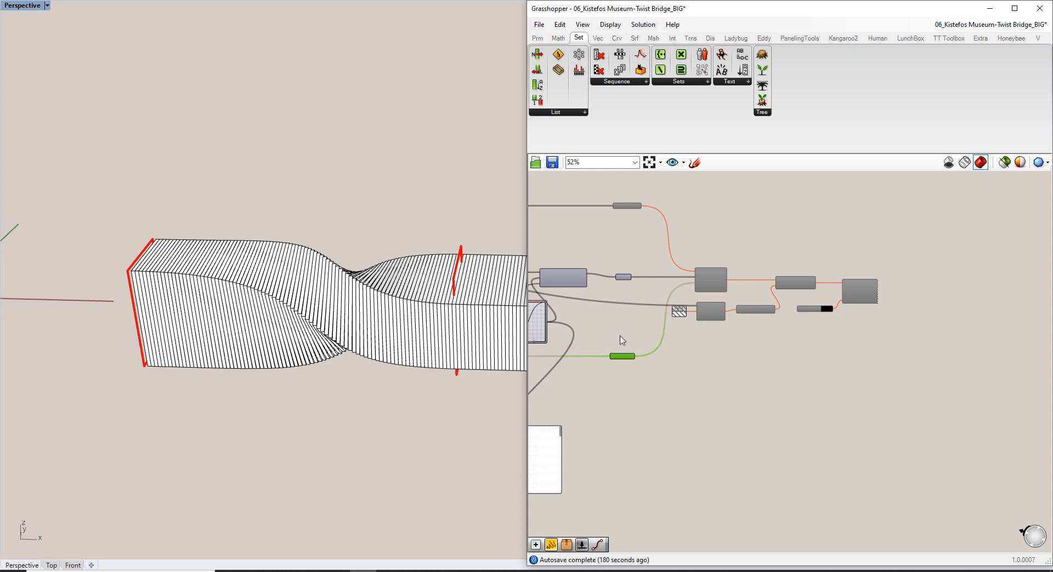
{"action": "left_click", "coordinate": [928, 344]}
{"action": "left_click_drag", "start_coordinate": [951, 349], "coordinate": [1039, 218]}
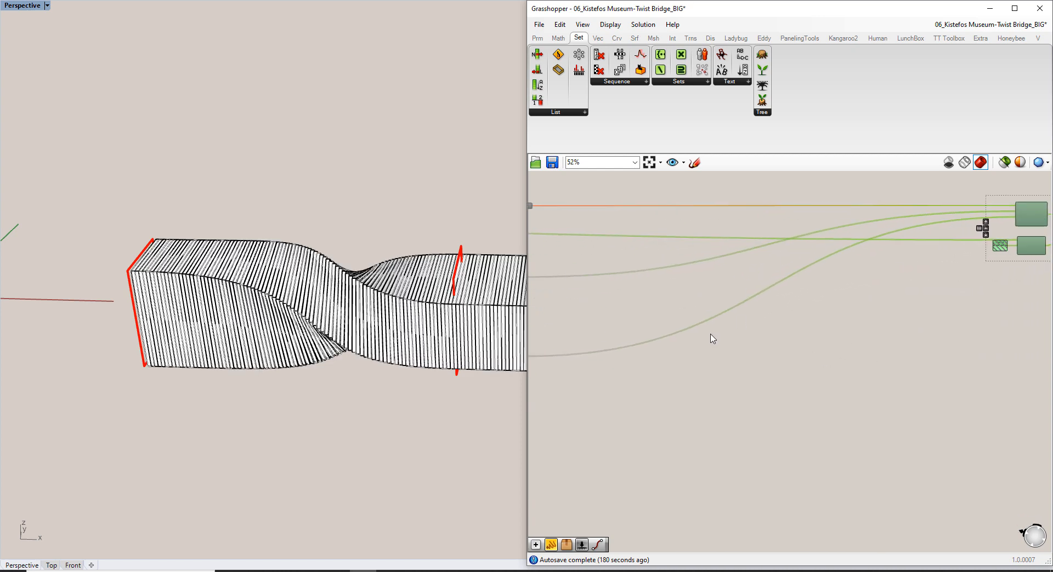
Move the G1, G2 and G3 output parameters further right, away from the Rotate components
{"action": "left_click", "coordinate": [650, 328]}
{"action": "right_click_drag", "start_coordinate": [651, 329], "coordinate": [1009, 319]}
{"action": "scroll", "coordinate": [830, 332], "scroll_direction": "down", "scroll_amount": 3}
{"action": "scroll", "coordinate": [714, 310], "scroll_direction": "up", "scroll_amount": 4}
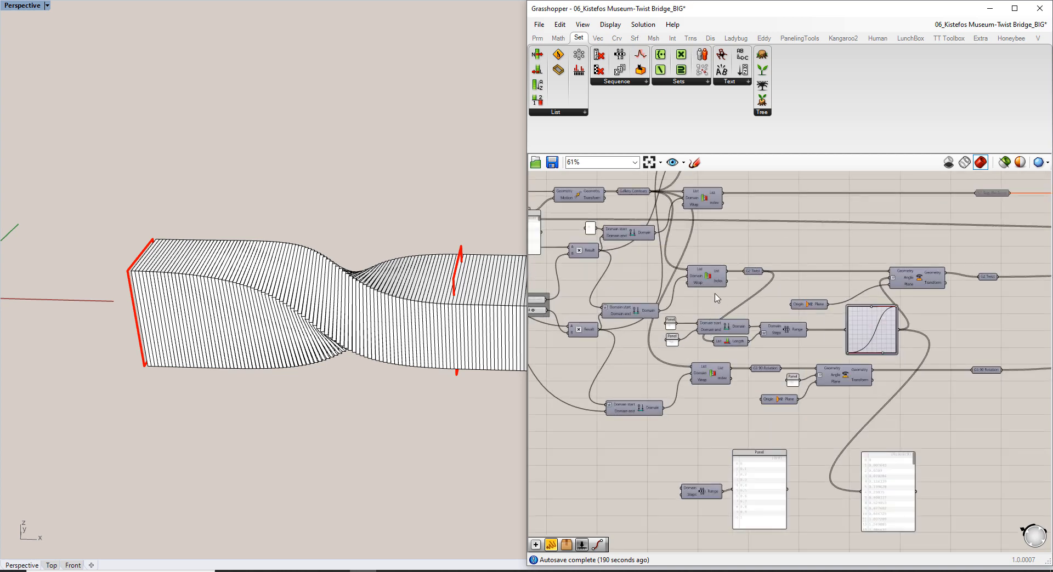
{"action": "right_click_drag", "start_coordinate": [749, 320], "coordinate": [678, 318]}
{"action": "right_click_drag", "start_coordinate": [821, 323], "coordinate": [731, 332]}
{"action": "scroll", "coordinate": [730, 332], "scroll_direction": "down", "scroll_amount": 2}
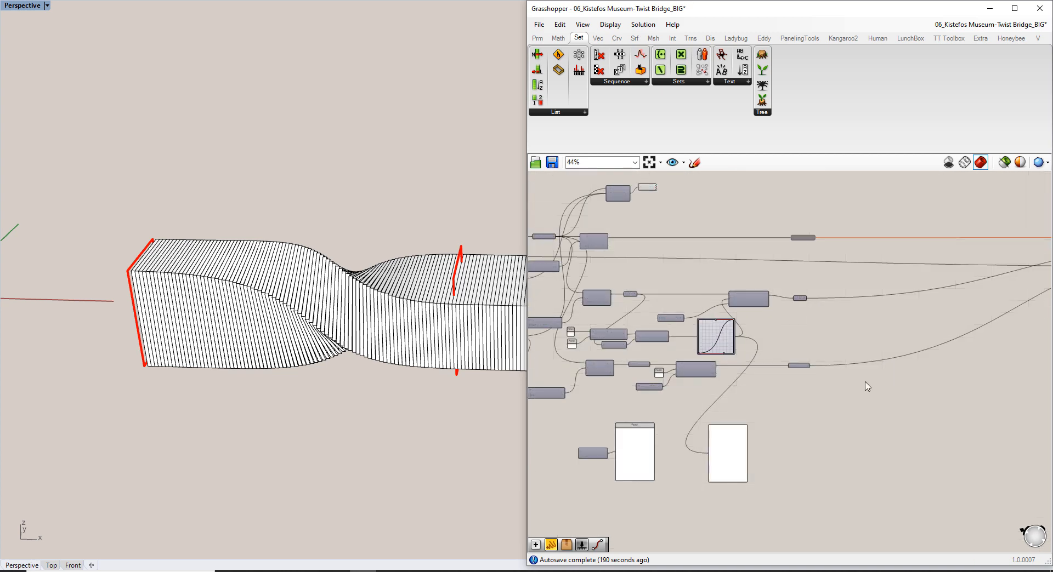
{"action": "left_click_drag", "start_coordinate": [860, 395], "coordinate": [978, 238]}
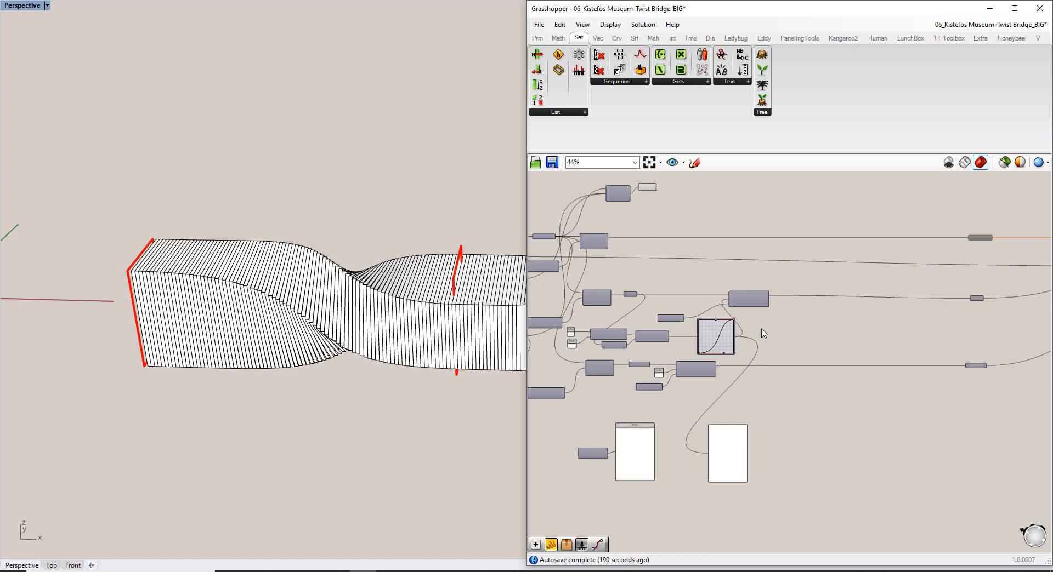
Spread the G2 and G3 chains out by moving their range, Graph Mapper, Rotate and input components to the right
{"action": "scroll", "coordinate": [660, 359], "scroll_direction": "up", "scroll_amount": 2}
{"action": "left_click_drag", "start_coordinate": [820, 432], "coordinate": [572, 273]}
{"action": "right_click_drag", "start_coordinate": [707, 269], "coordinate": [828, 243]}
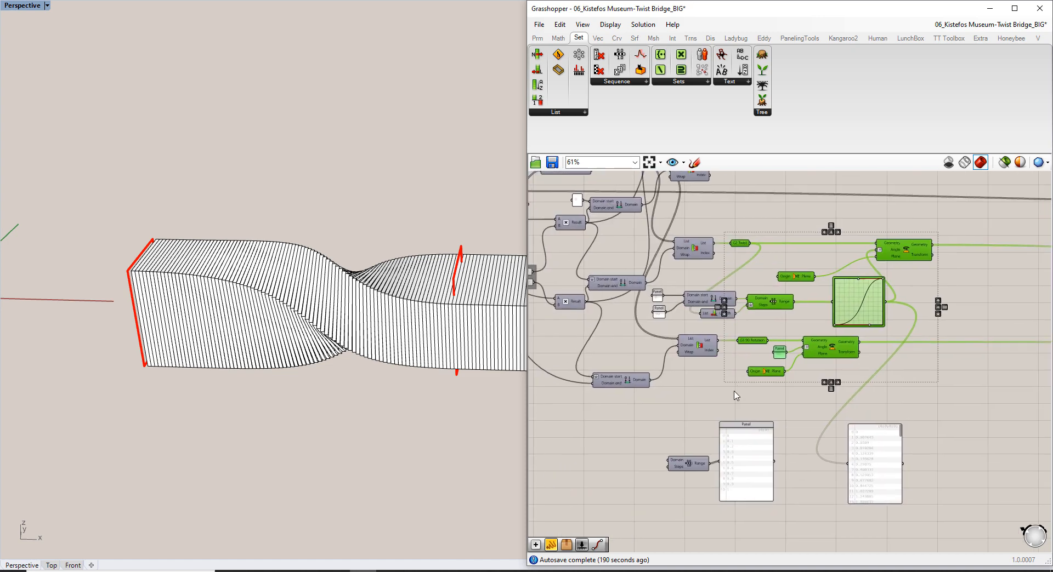
{"action": "left_click_drag", "start_coordinate": [735, 376], "coordinate": [878, 296], "text": "shift"}
{"action": "left_click", "coordinate": [701, 285]}
Move the G3 Sub List back beneath the G2 Sub List and place the G2 input parameter beside its Sub List
{"action": "right_click_drag", "start_coordinate": [670, 277], "coordinate": [668, 329]}
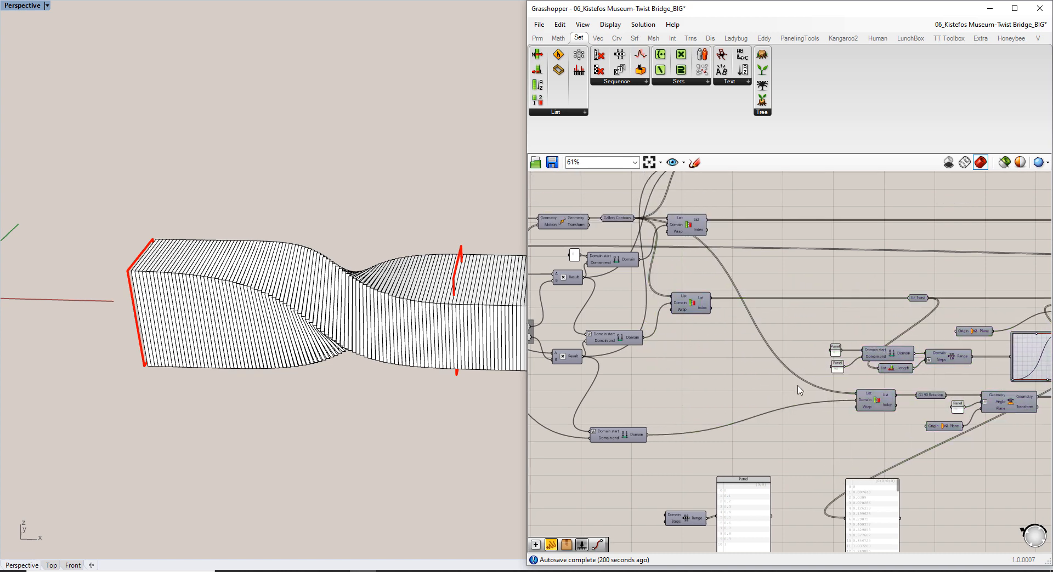
{"action": "left_click_drag", "start_coordinate": [874, 401], "coordinate": [700, 398]}
{"action": "left_click", "coordinate": [915, 310]}
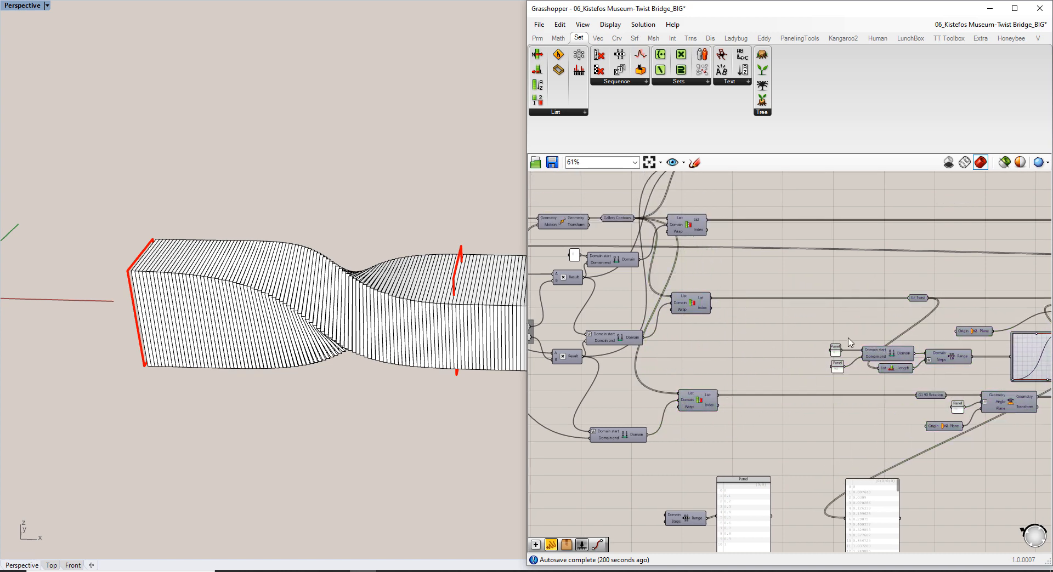
{"action": "right_click_drag", "start_coordinate": [915, 309], "coordinate": [883, 310]}
{"action": "left_click_drag", "start_coordinate": [887, 299], "coordinate": [722, 299]}
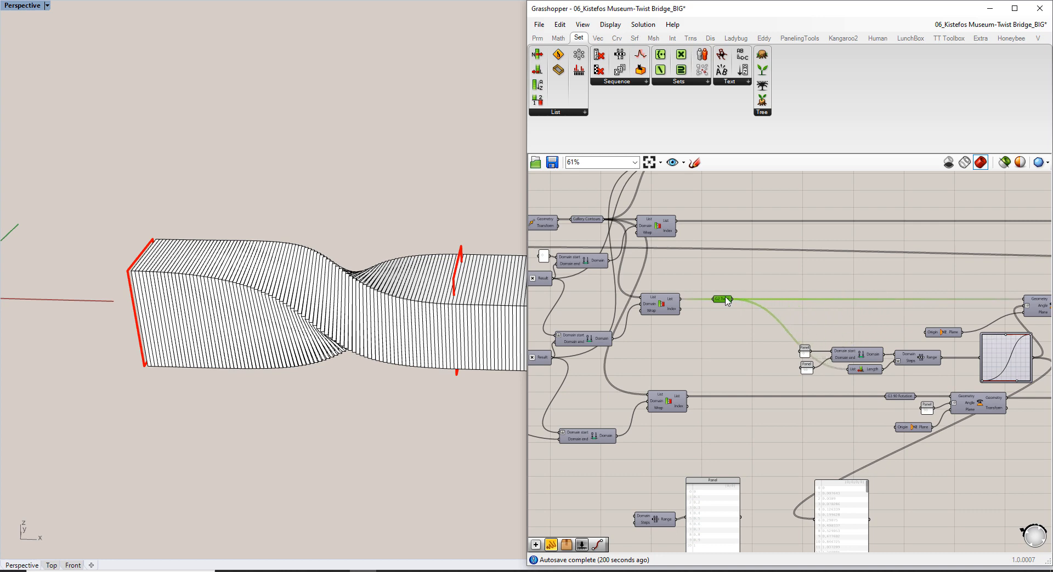
Nudge the Graph Mapper and move the G3 Rotate component with its inputs right to line up under the G2 Rotate
{"action": "right_click_drag", "start_coordinate": [732, 268], "coordinate": [661, 320]}
{"action": "right_click_drag", "start_coordinate": [799, 363], "coordinate": [773, 339]}
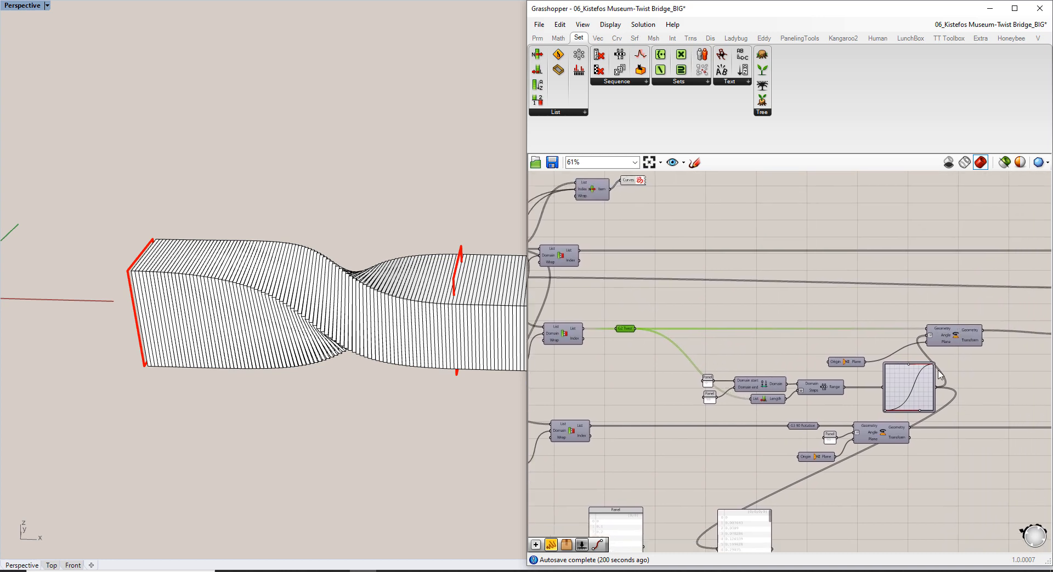
{"action": "left_click_drag", "start_coordinate": [911, 395], "coordinate": [905, 392]}
{"action": "left_click", "coordinate": [843, 413]}
{"action": "right_click_drag", "start_coordinate": [843, 415], "coordinate": [746, 330]}
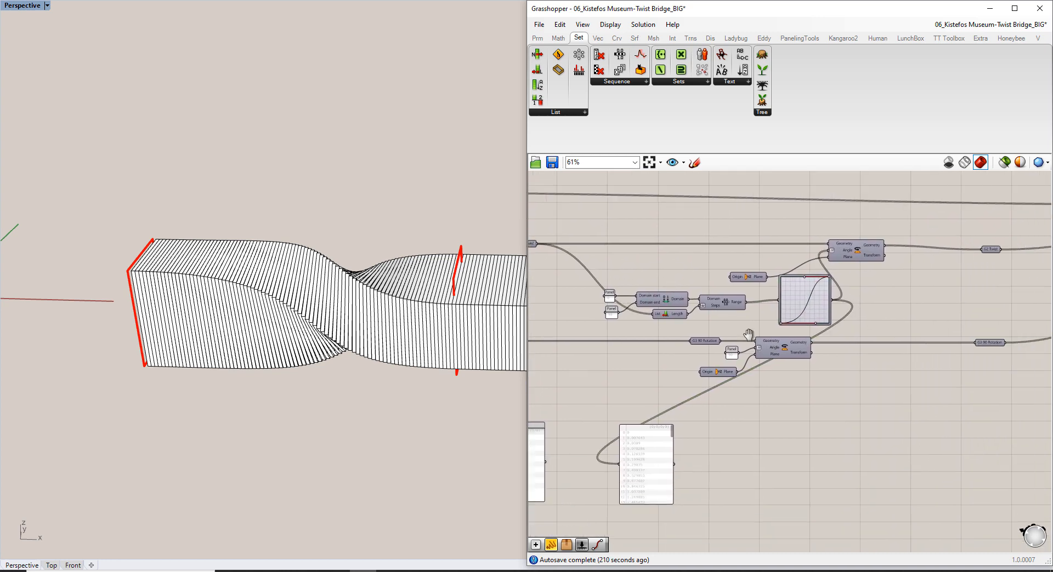
{"action": "left_click_drag", "start_coordinate": [811, 383], "coordinate": [690, 337]}
{"action": "left_click_drag", "start_coordinate": [801, 352], "coordinate": [880, 351]}
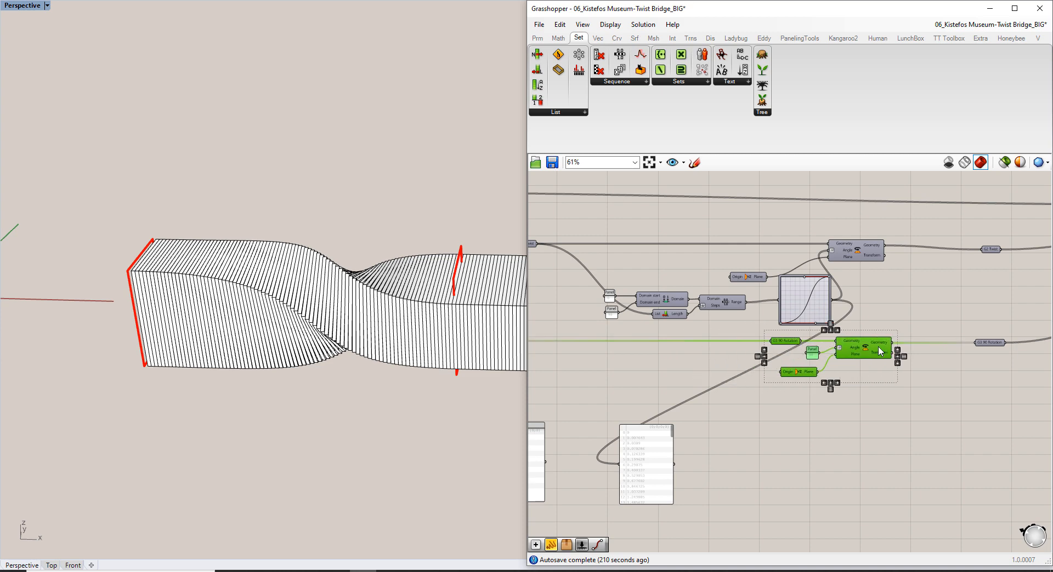
Delete the panel attached to the Graph Mapper, plus the loose Range component and its panel
{"action": "left_click", "coordinate": [833, 419]}
{"action": "left_click", "coordinate": [642, 461]}
{"action": "key", "text": "Delete"}
{"action": "right_click_drag", "start_coordinate": [541, 475], "coordinate": [737, 430]}
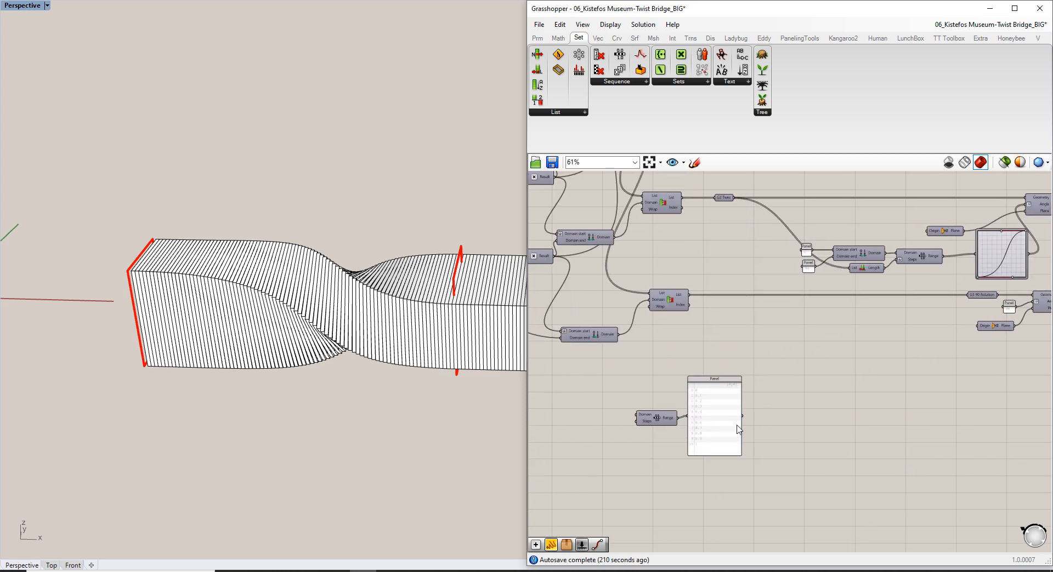
{"action": "left_click", "coordinate": [723, 411]}
{"action": "key", "text": "Delete"}
{"action": "left_click_drag", "start_coordinate": [671, 475], "coordinate": [626, 389]}
{"action": "key", "text": "Delete"}
Move the G3 90 Rotation input parameter back beside the G3 Sub List
{"action": "scroll", "coordinate": [916, 380], "scroll_direction": "down", "scroll_amount": 4}
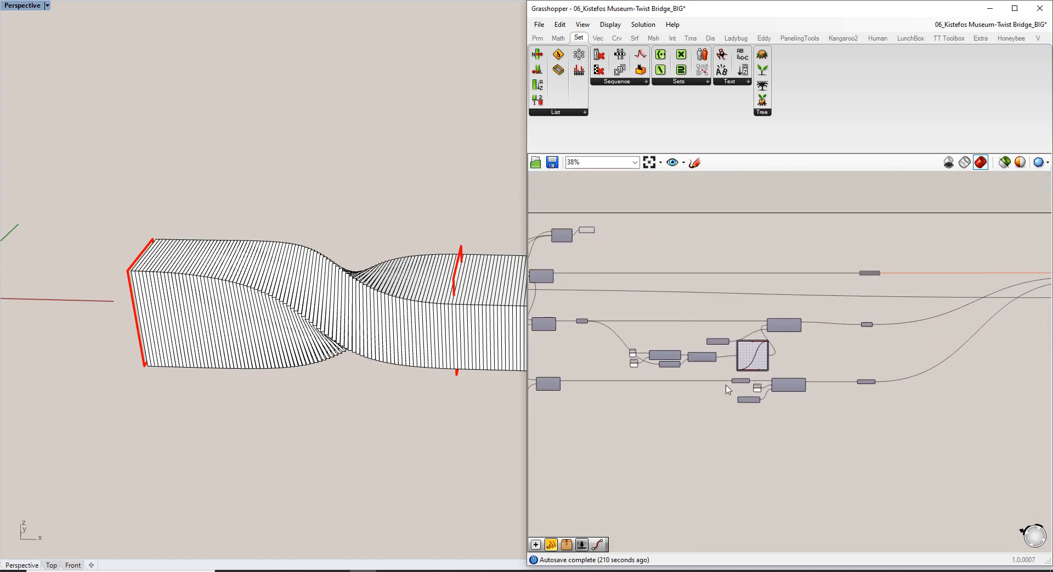
{"action": "left_click_drag", "start_coordinate": [741, 383], "coordinate": [597, 389]}
{"action": "left_click", "coordinate": [616, 413]}
Turn off the preview of the disabled component that displays the extruded bridge
{"action": "scroll", "coordinate": [890, 383], "scroll_direction": "up", "scroll_amount": 3}
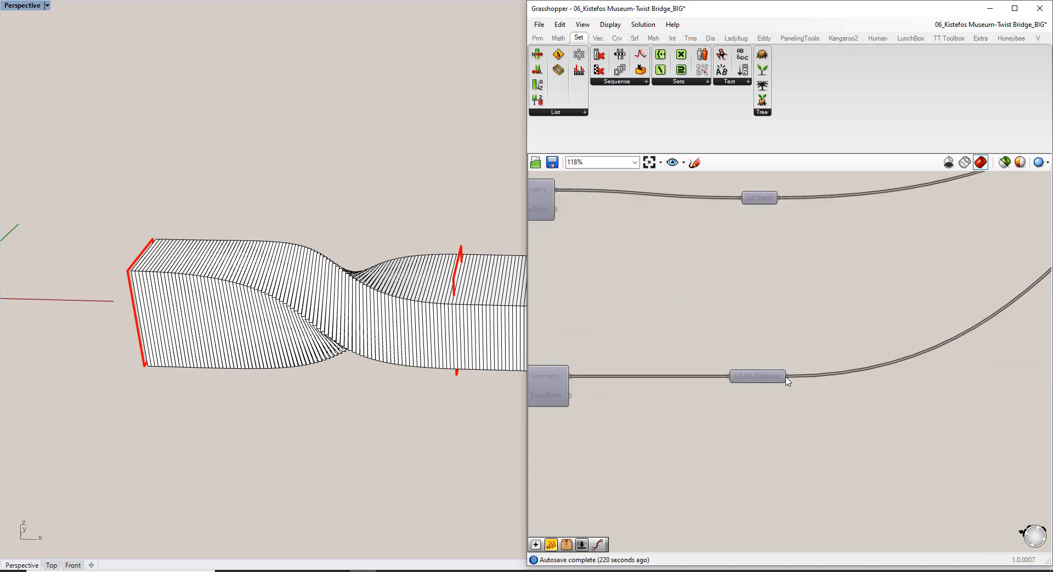
{"action": "scroll", "coordinate": [731, 337], "scroll_direction": "down", "scroll_amount": 1}
{"action": "left_click", "coordinate": [740, 279]}
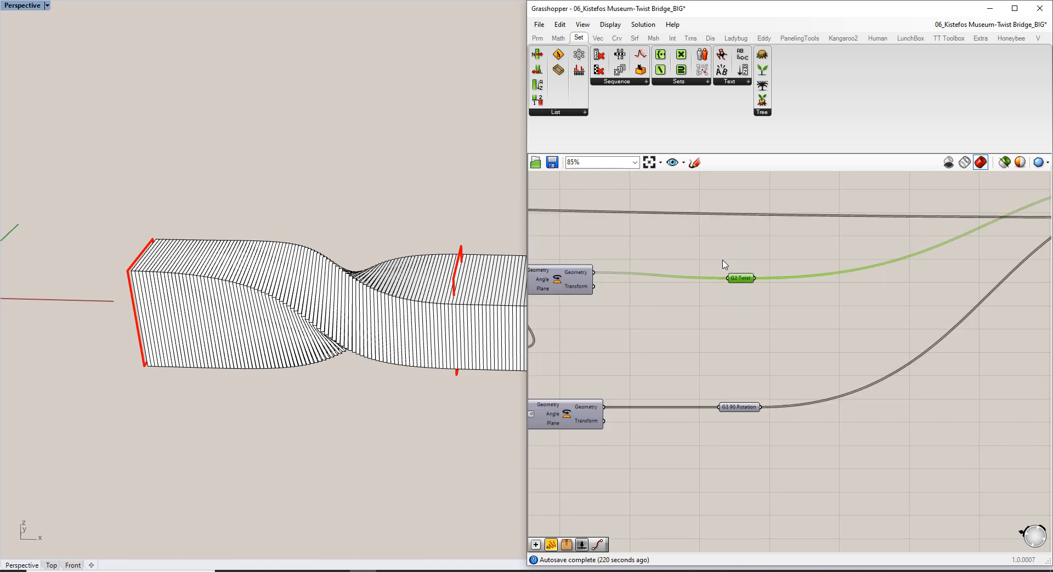
{"action": "left_click", "coordinate": [790, 310]}
{"action": "right_click_drag", "start_coordinate": [926, 286], "coordinate": [298, 378]}
{"action": "left_click", "coordinate": [852, 283]}
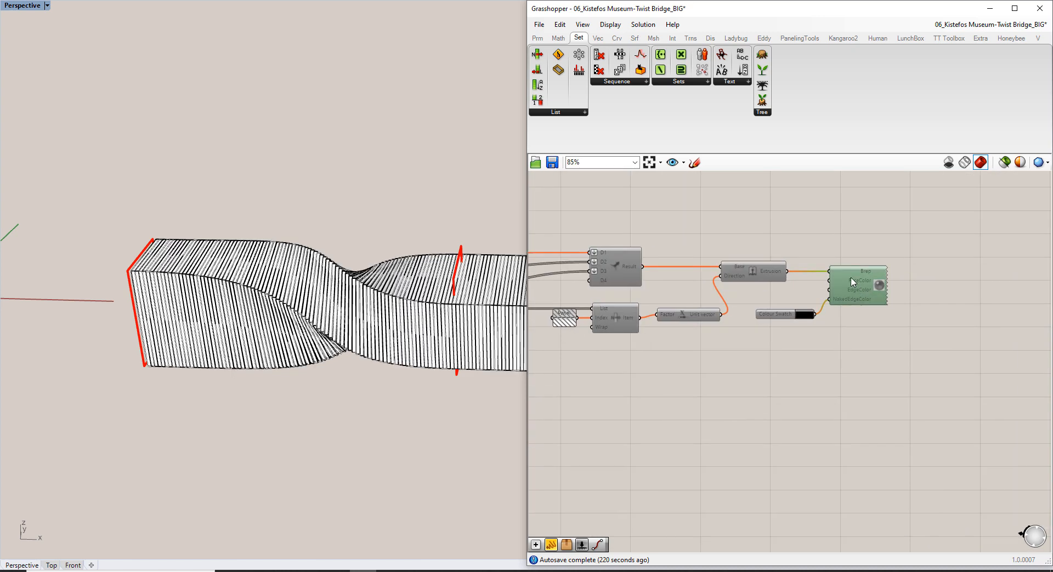
{"action": "key", "text": "ctrl+q"}
{"action": "left_click", "coordinate": [812, 222]}
Turn on the preview of the G2 Twist output parameter to display the twisted contours
{"action": "right_click_drag", "start_coordinate": [722, 315], "coordinate": [844, 308]}
{"action": "scroll", "coordinate": [843, 308], "scroll_direction": "down", "scroll_amount": 5}
{"action": "right_click_drag", "start_coordinate": [656, 369], "coordinate": [774, 350]}
{"action": "scroll", "coordinate": [705, 322], "scroll_direction": "up", "scroll_amount": 6}
{"action": "left_click", "coordinate": [670, 296]}
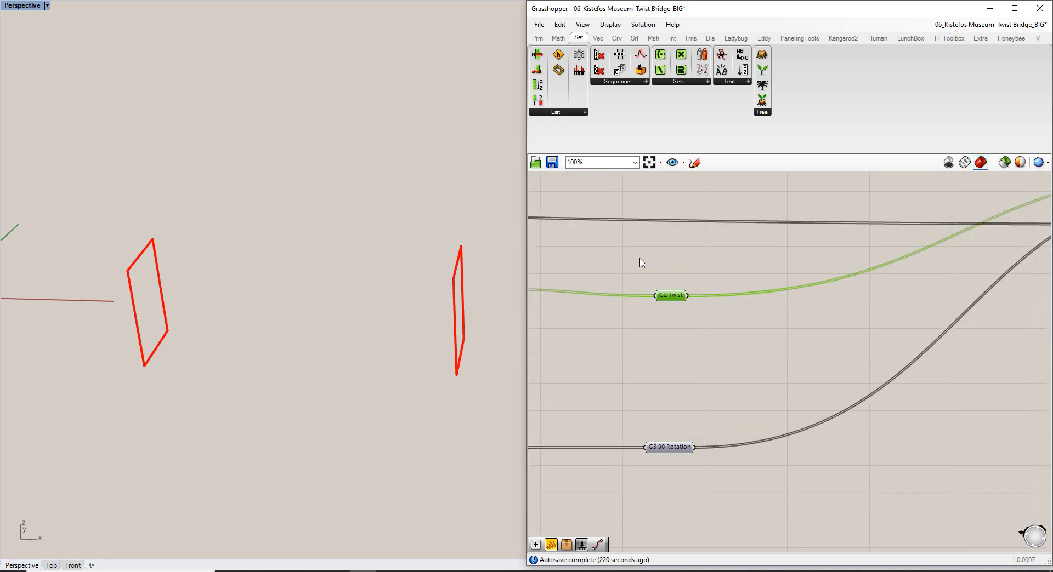
{"action": "key", "text": "ctrl+q"}
{"action": "left_click", "coordinate": [640, 269]}
{"action": "right_click_drag", "start_coordinate": [410, 353], "coordinate": [408, 325]}
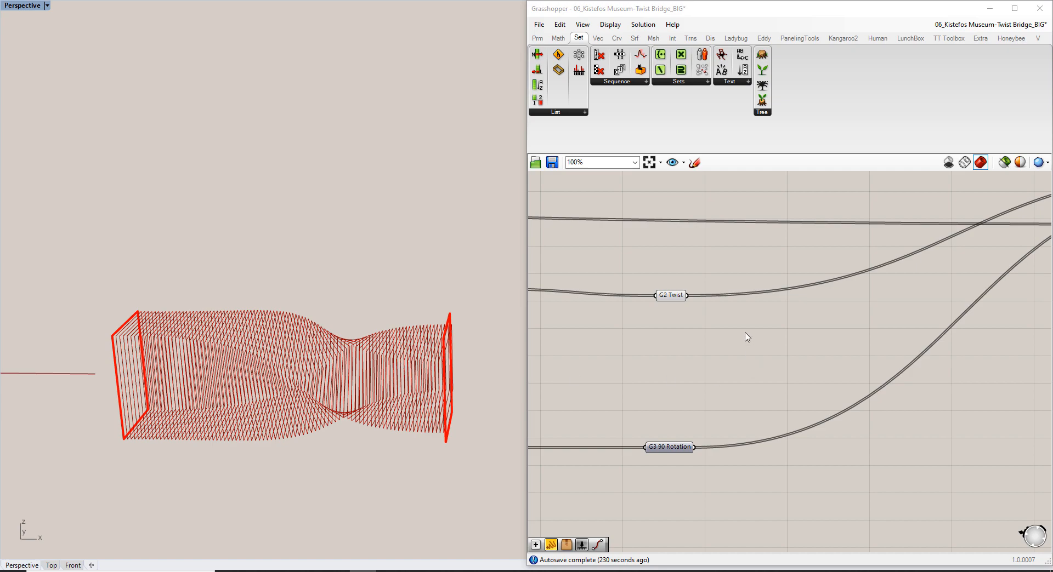
Hide the G2 Twist preview and show the preview of the G3 90 Rotation output to inspect its contours
{"action": "left_click", "coordinate": [671, 296]}
{"action": "key", "text": "ctrl+q"}
{"action": "left_click_drag", "start_coordinate": [717, 492], "coordinate": [657, 428]}
{"action": "key", "text": "ctrl+q"}
{"action": "left_click", "coordinate": [619, 417]}
{"action": "right_click_drag", "start_coordinate": [329, 356], "coordinate": [170, 346], "text": "shift"}
{"action": "right_click_drag", "start_coordinate": [449, 386], "coordinate": [293, 375], "text": "shift"}
{"action": "right_click_drag", "start_coordinate": [480, 394], "coordinate": [379, 384]}
{"action": "right_click_drag", "start_coordinate": [346, 383], "coordinate": [166, 381], "text": "shift"}
{"action": "right_click_drag", "start_coordinate": [362, 348], "coordinate": [214, 334], "text": "shift"}
{"action": "scroll", "coordinate": [270, 329], "scroll_direction": "up", "scroll_amount": 8}
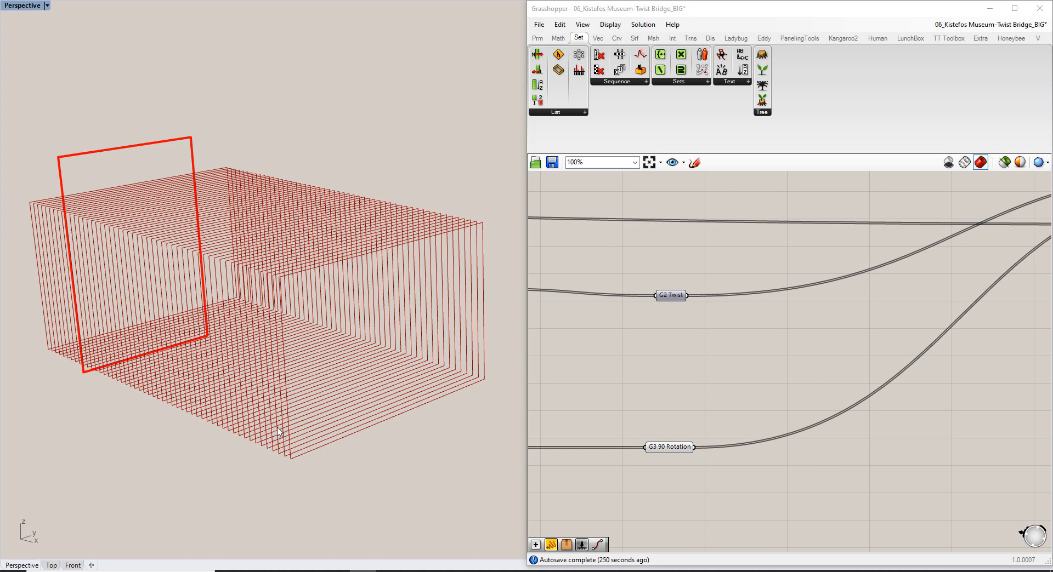
Open the component search on empty canvas below the G3 90 Rotation output parameter
{"action": "right_click_drag", "start_coordinate": [759, 441], "coordinate": [685, 361]}
{"action": "double_click", "coordinate": [702, 438]}
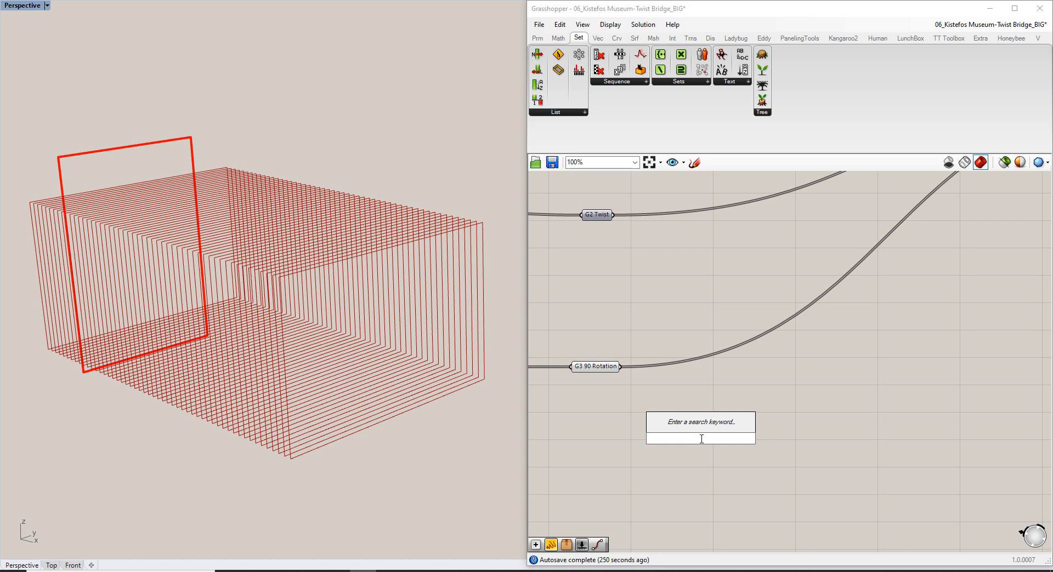
{"action": "type", "text": "split"}
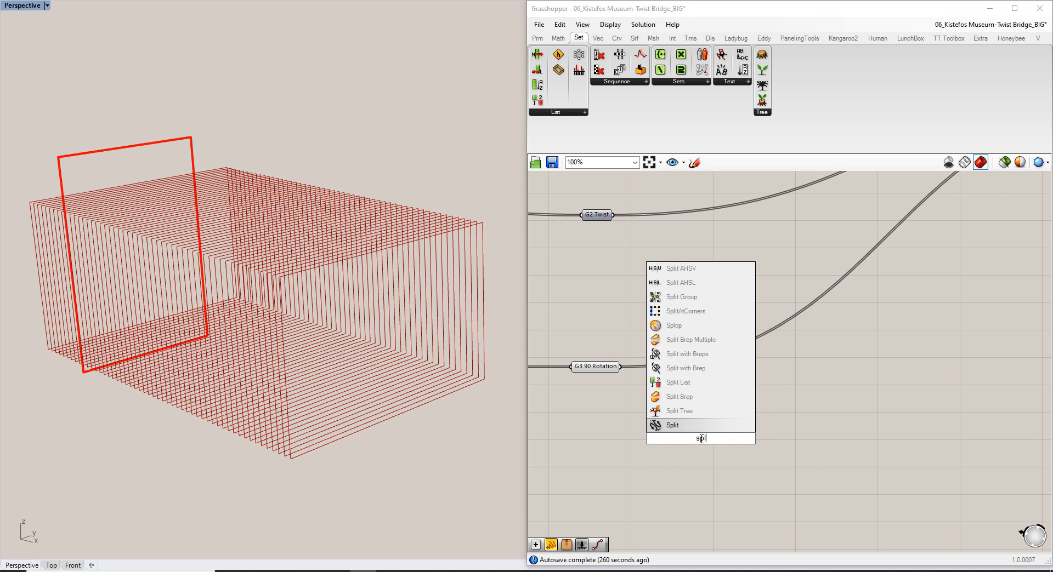
{"action": "key", "text": "BackSpace"}
{"action": "key", "text": "BackSpace"}
{"action": "key", "text": "BackSpace"}
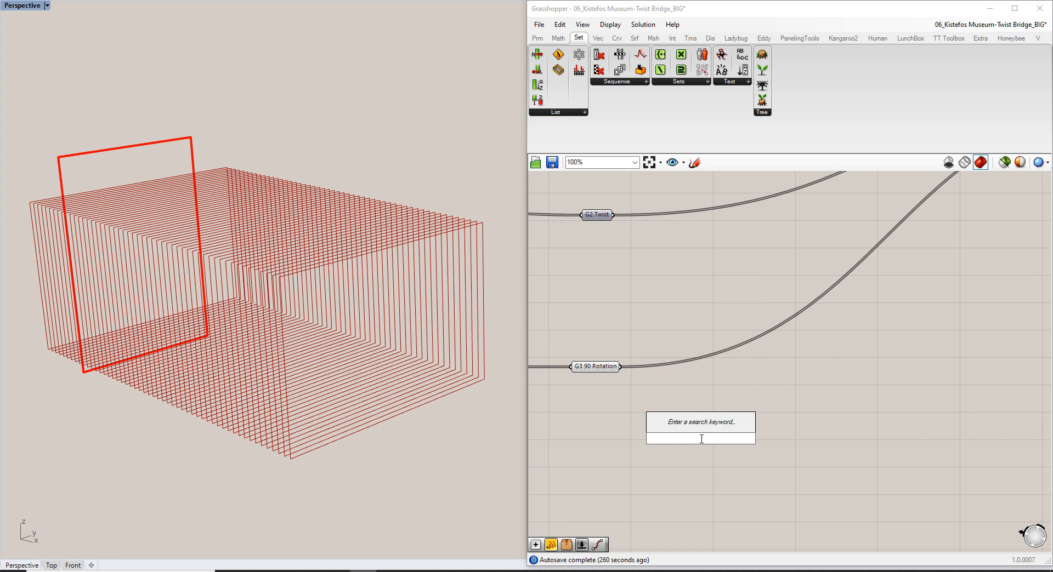
Add an Explode component and feed the G3 90 Rotation contours into its Curve input
{"action": "type", "text": "explode"}
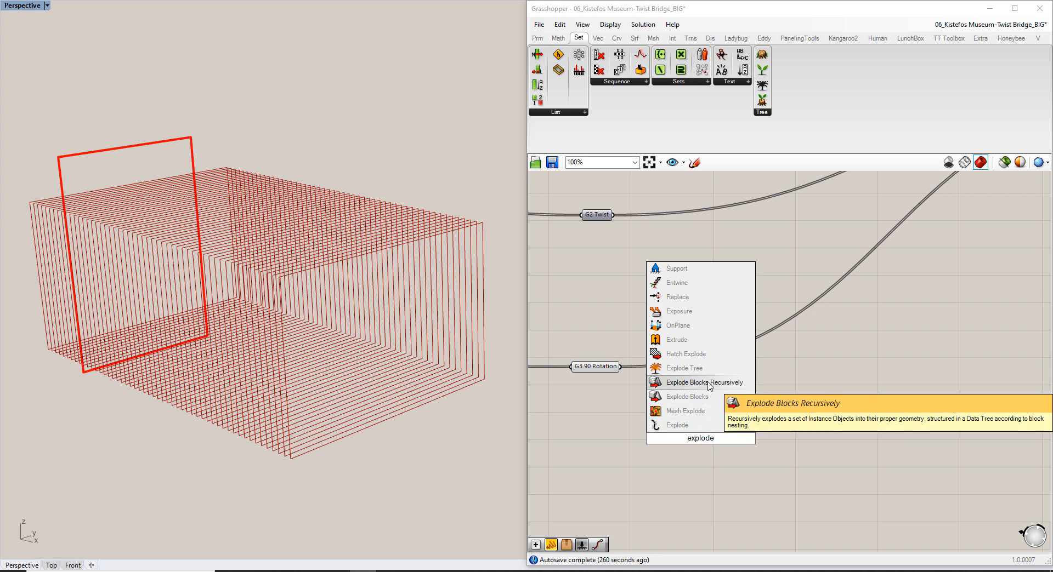
{"action": "left_click", "coordinate": [690, 428]}
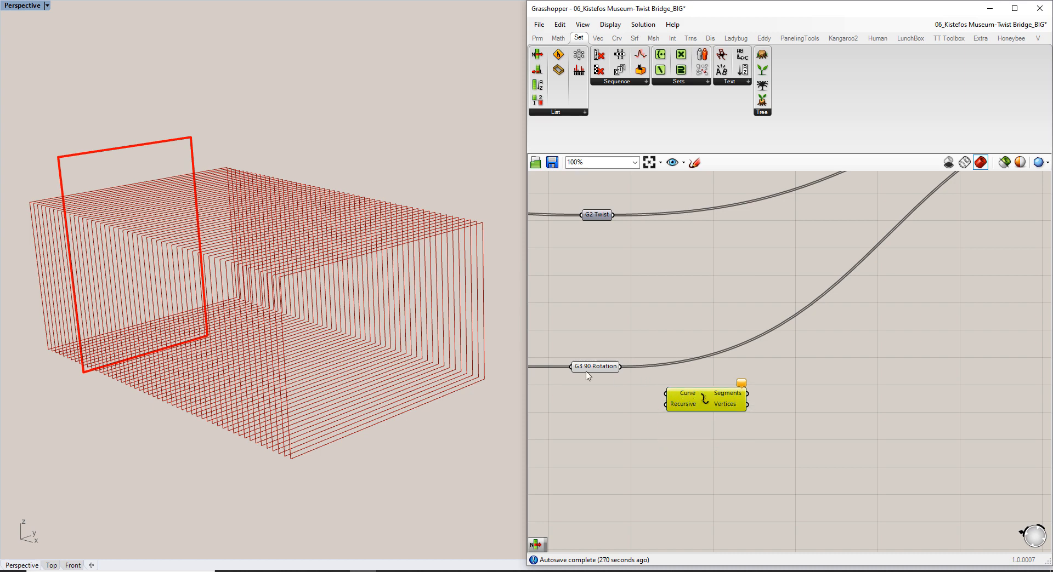
{"action": "left_click_drag", "start_coordinate": [620, 367], "coordinate": [717, 372]}
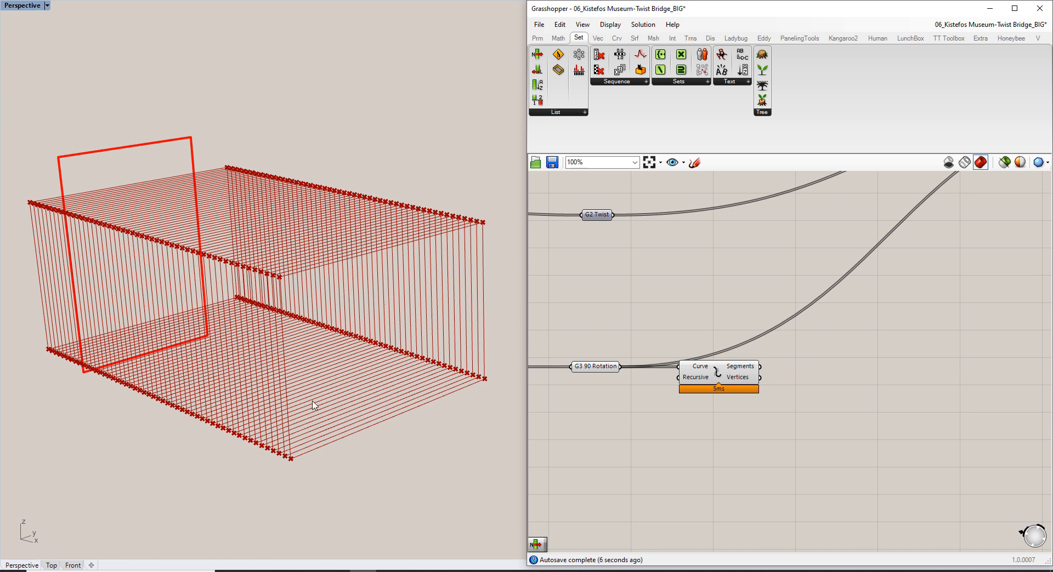
{"action": "mouse_move", "coordinate": [746, 371]}
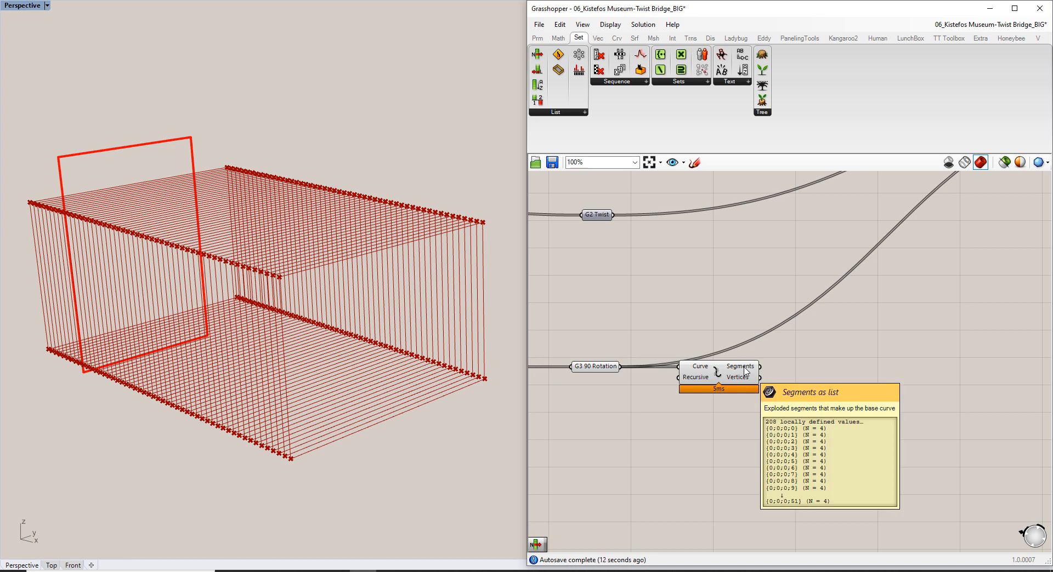
Add a List Item component beside the Explode component and connect the exploded Segments to its List input
{"action": "right_click_drag", "start_coordinate": [836, 375], "coordinate": [714, 379]}
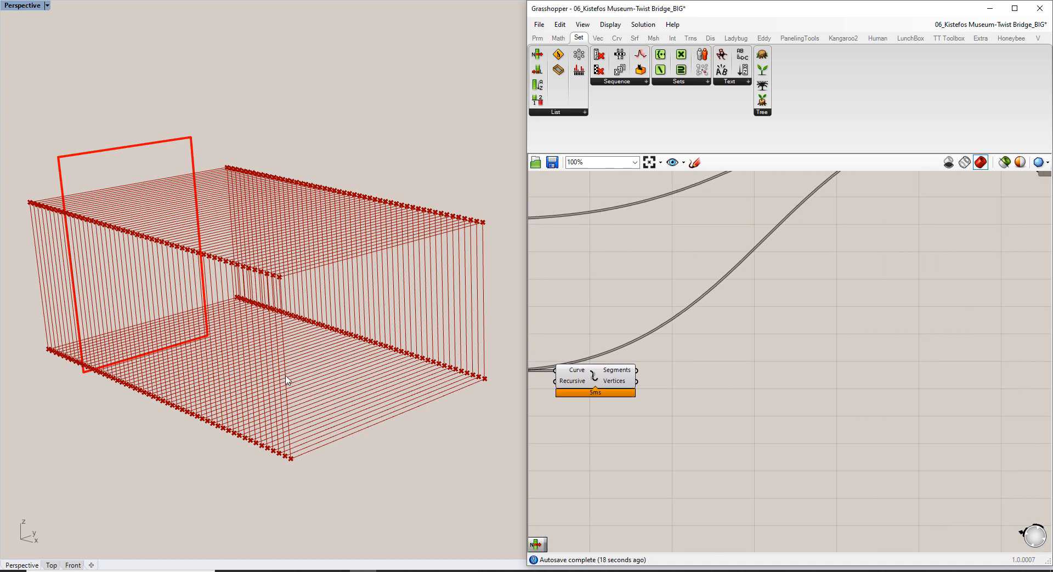
{"action": "double_click", "coordinate": [718, 381]}
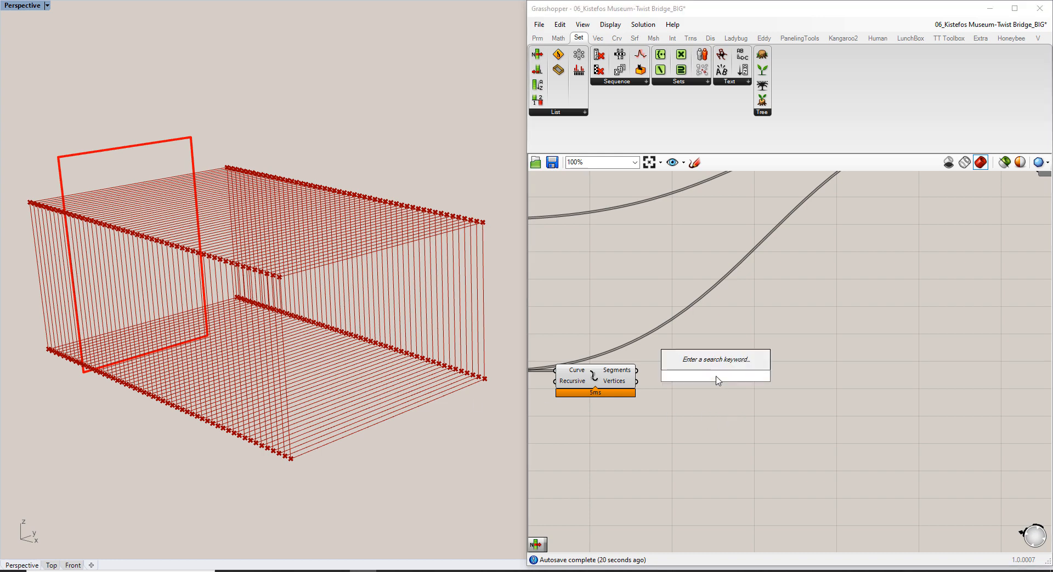
{"action": "type", "text": "list item"}
{"action": "left_click", "coordinate": [711, 360]}
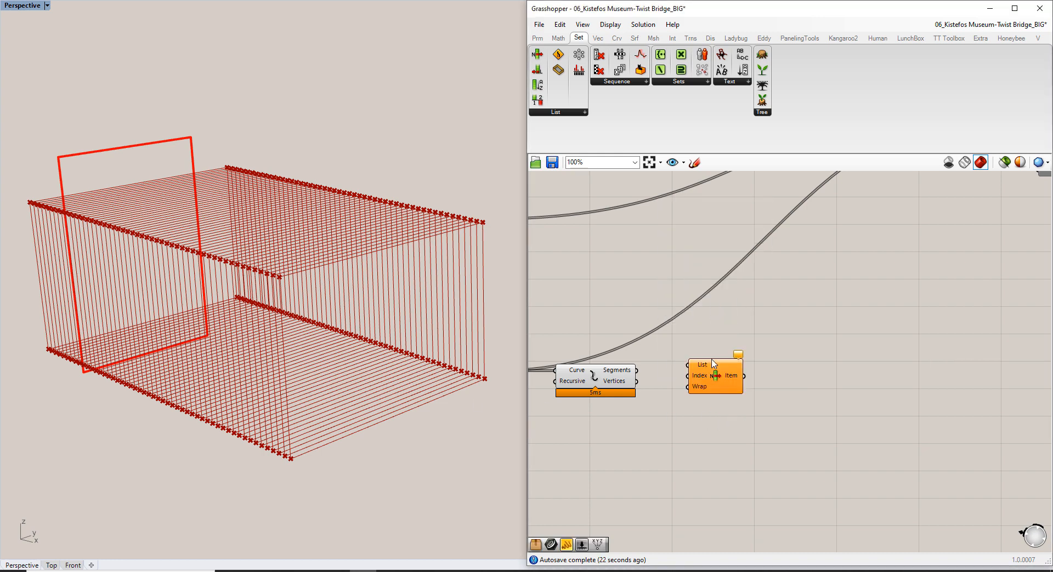
{"action": "left_click_drag", "start_coordinate": [716, 375], "coordinate": [706, 382]}
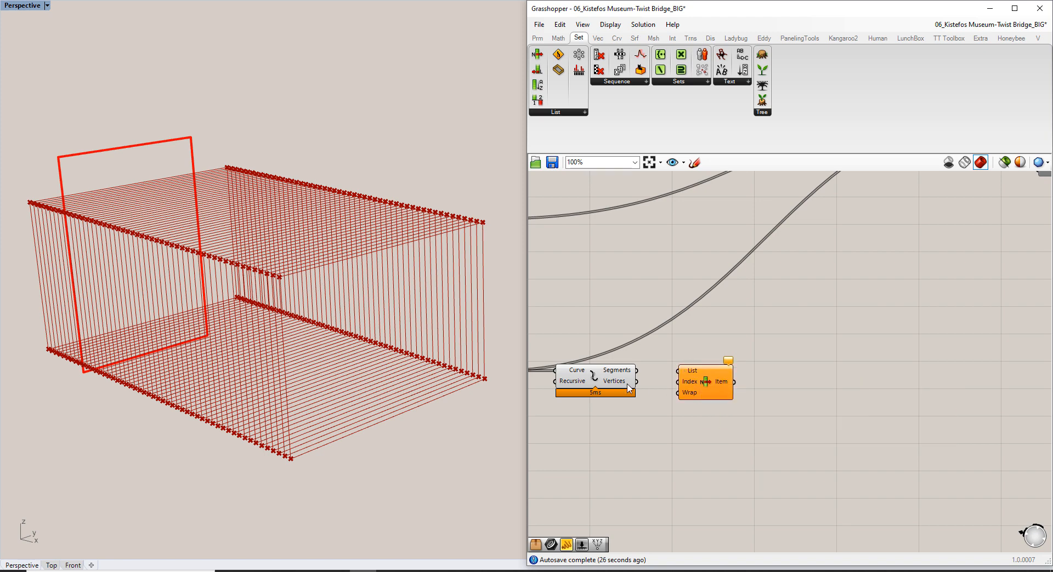
{"action": "left_click_drag", "start_coordinate": [636, 373], "coordinate": [680, 371]}
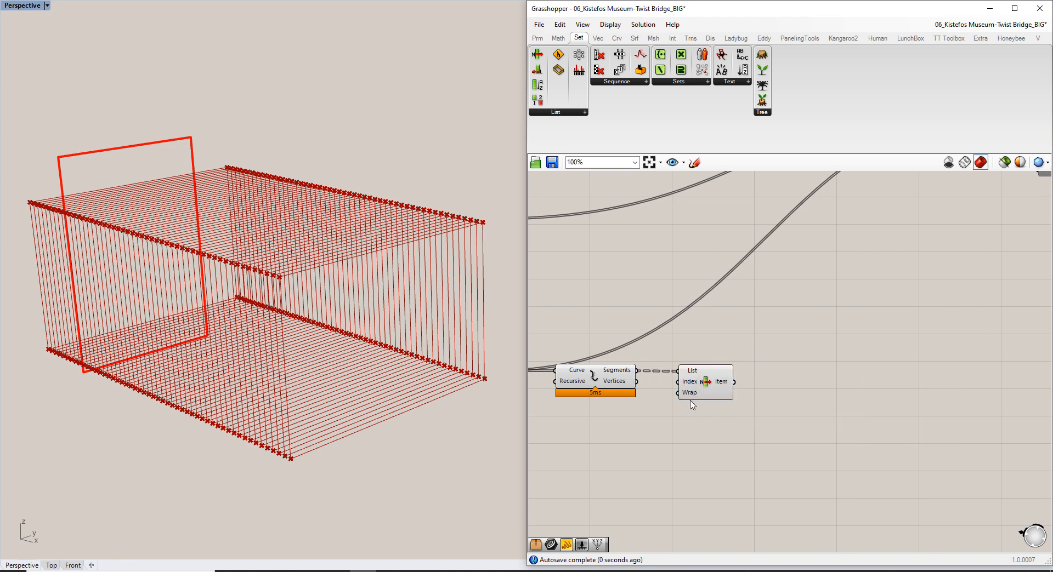
Add a +1 output to the List Item component to extract the second segment of each contour
{"action": "left_click", "coordinate": [709, 382]}
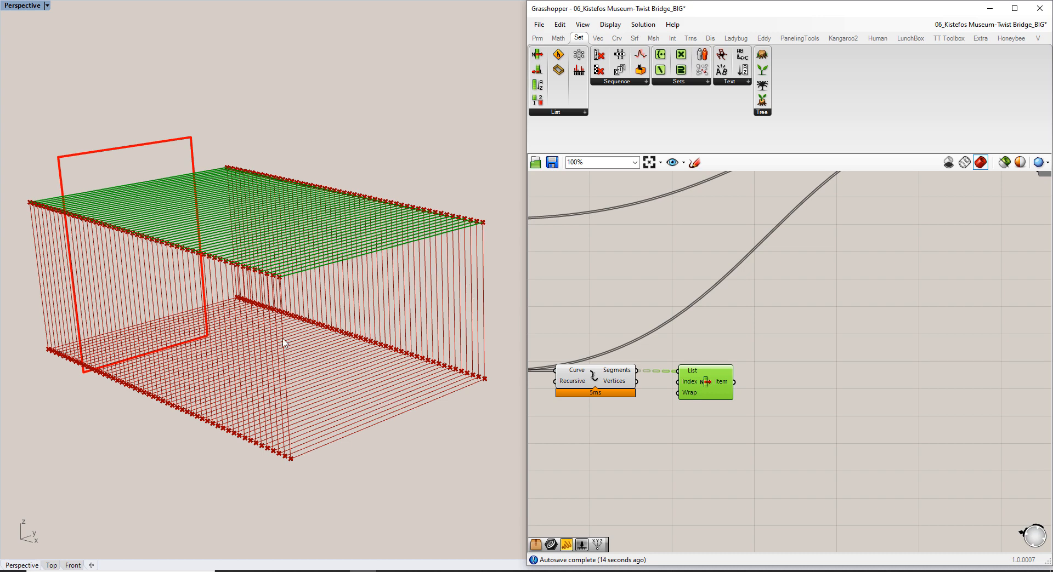
{"action": "scroll", "coordinate": [681, 418], "scroll_direction": "up", "scroll_amount": 4}
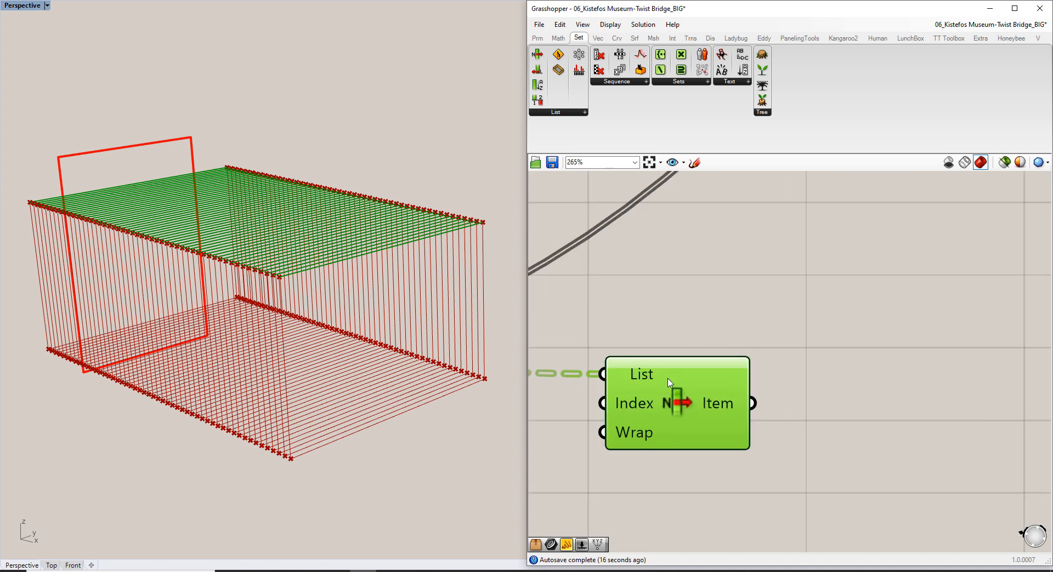
{"action": "mouse_move", "coordinate": [631, 409]}
{"action": "scroll", "coordinate": [716, 403], "scroll_direction": "up", "scroll_amount": 4}
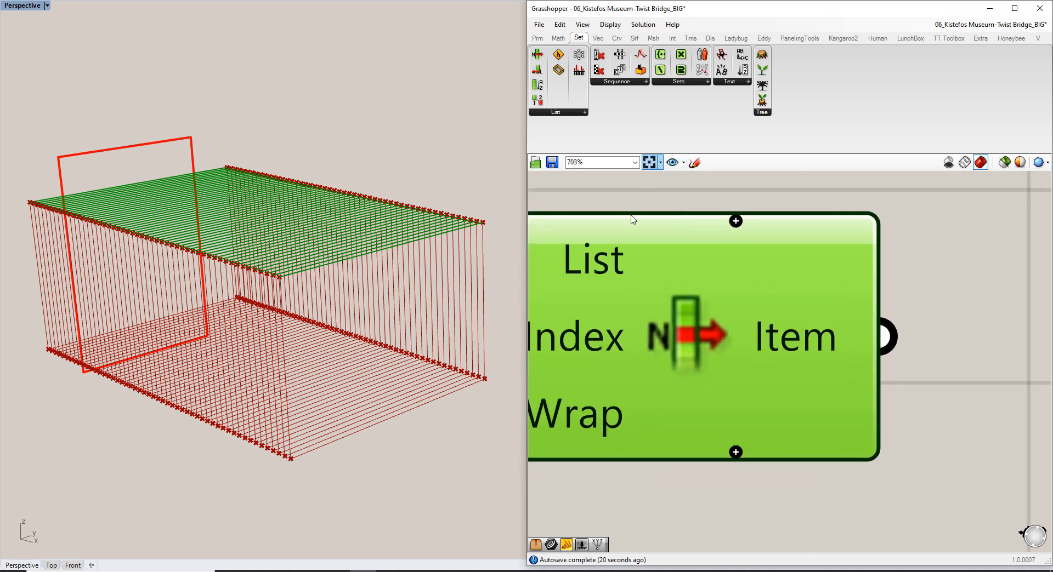
{"action": "left_click", "coordinate": [736, 454]}
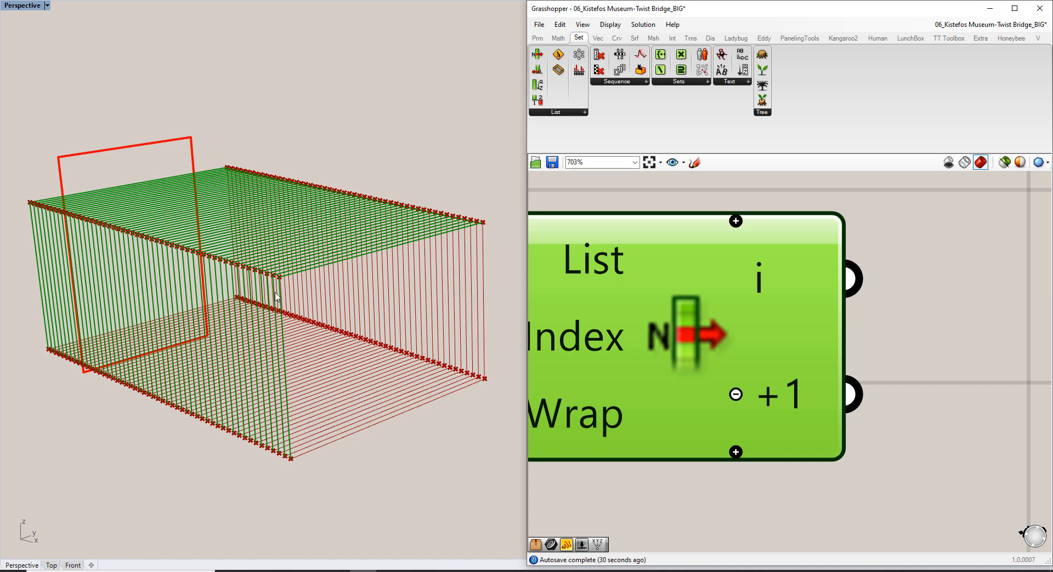
{"action": "scroll", "coordinate": [782, 337], "scroll_direction": "down", "scroll_amount": 4}
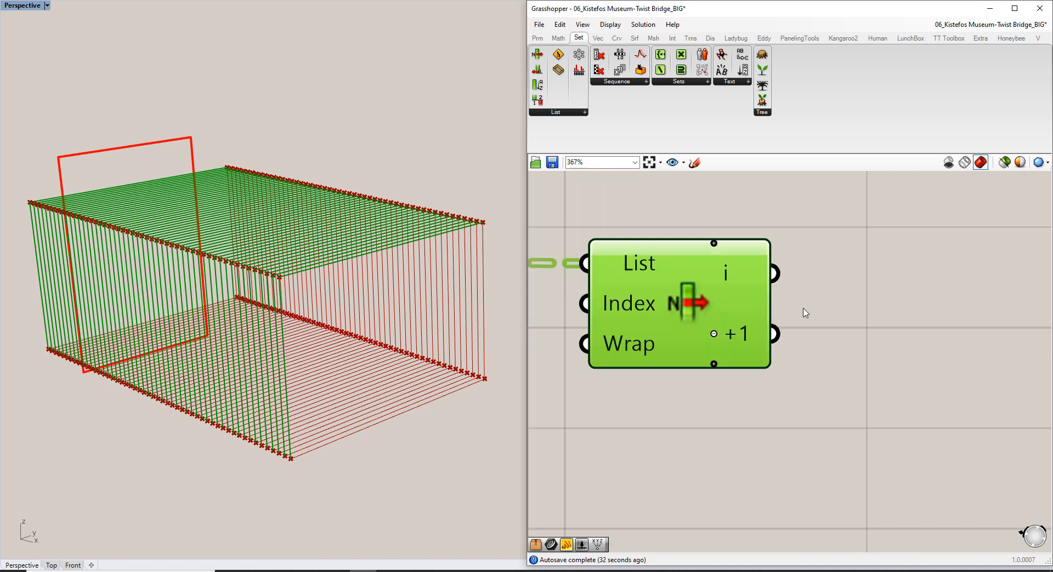
Add a Curve parameter beside the List Item component and connect the +1 output to it
{"action": "left_click", "coordinate": [778, 318]}
{"action": "scroll", "coordinate": [824, 318], "scroll_direction": "up", "scroll_amount": 2}
{"action": "double_click", "coordinate": [823, 314]}
{"action": "type", "text": "crv"}
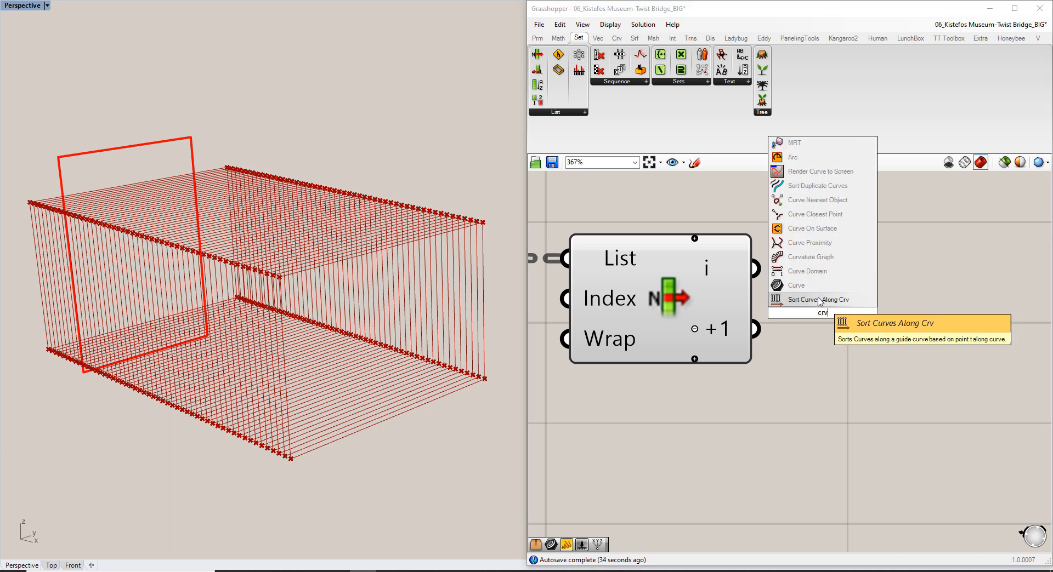
{"action": "left_click", "coordinate": [812, 286]}
{"action": "left_click_drag", "start_coordinate": [758, 331], "coordinate": [770, 317]}
{"action": "left_click_drag", "start_coordinate": [830, 329], "coordinate": [836, 329]}
Rename the new Curve parameter to "Facade to Split"
{"action": "right_click", "coordinate": [832, 327]}
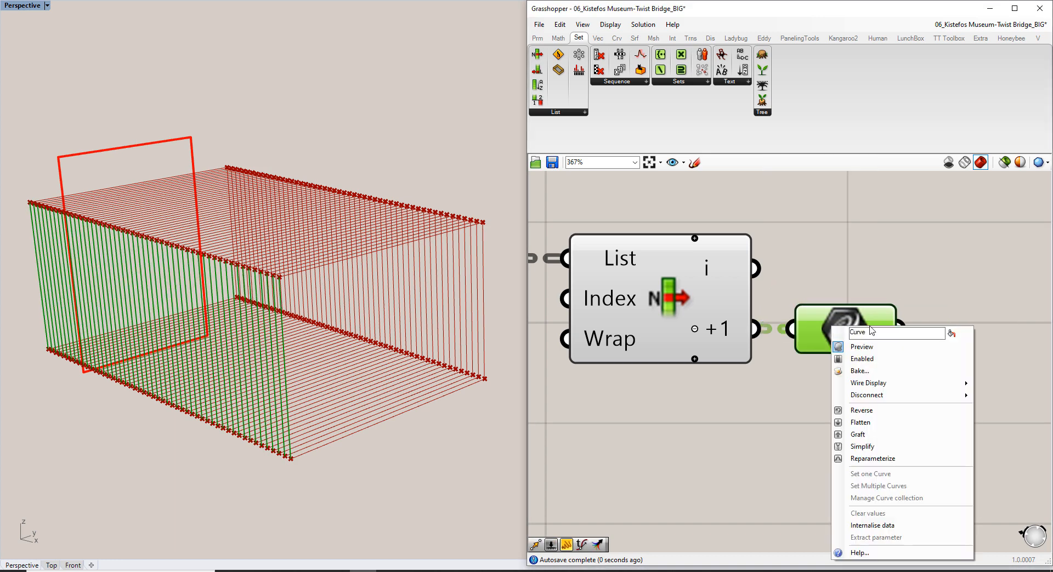
{"action": "double_click", "coordinate": [886, 333]}
{"action": "type", "text": "Facade to Split"}
{"action": "key", "text": "Return"}
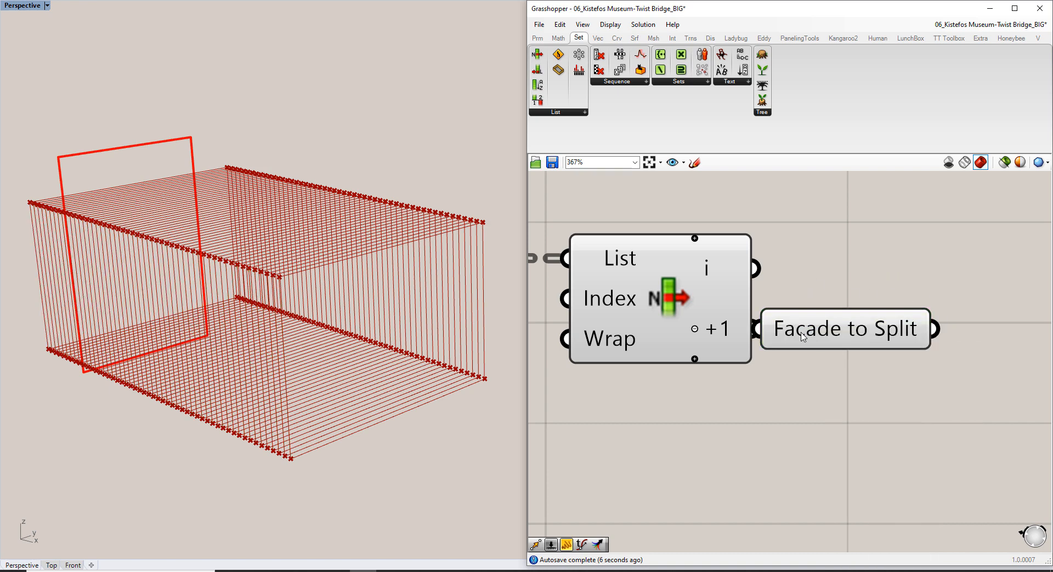
Turn off the previews of the Explode and List Item components
{"action": "scroll", "coordinate": [834, 273], "scroll_direction": "down", "scroll_amount": 5}
{"action": "left_click", "coordinate": [634, 277]}
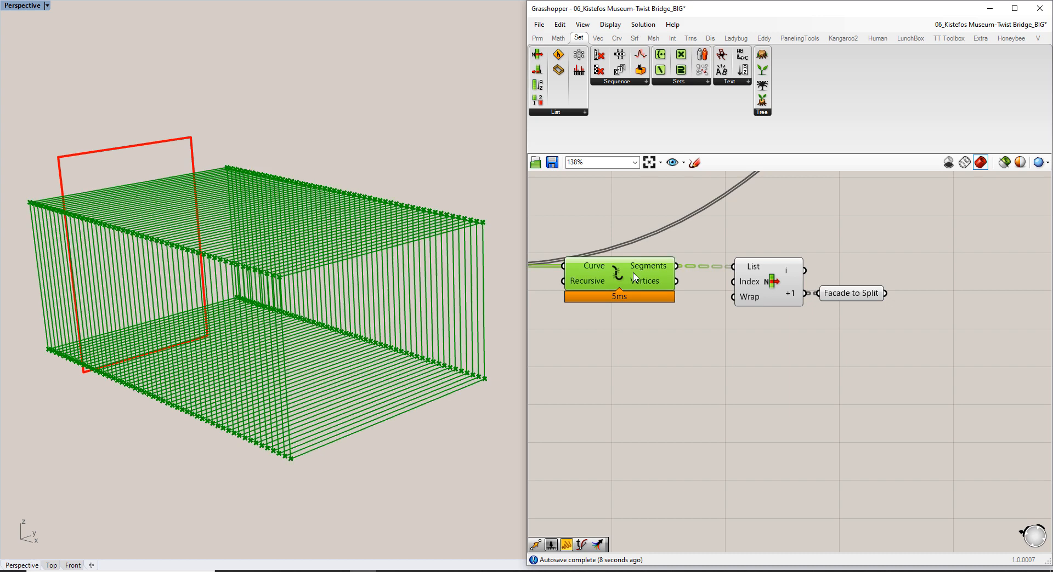
{"action": "left_click", "coordinate": [756, 271]}
{"action": "key", "text": "ctrl+q"}
{"action": "left_click", "coordinate": [748, 245]}
Turn off the preview of the G3 90 Rotation parameter so only the facade segments are displayed
{"action": "right_click_drag", "start_coordinate": [592, 326], "coordinate": [874, 312]}
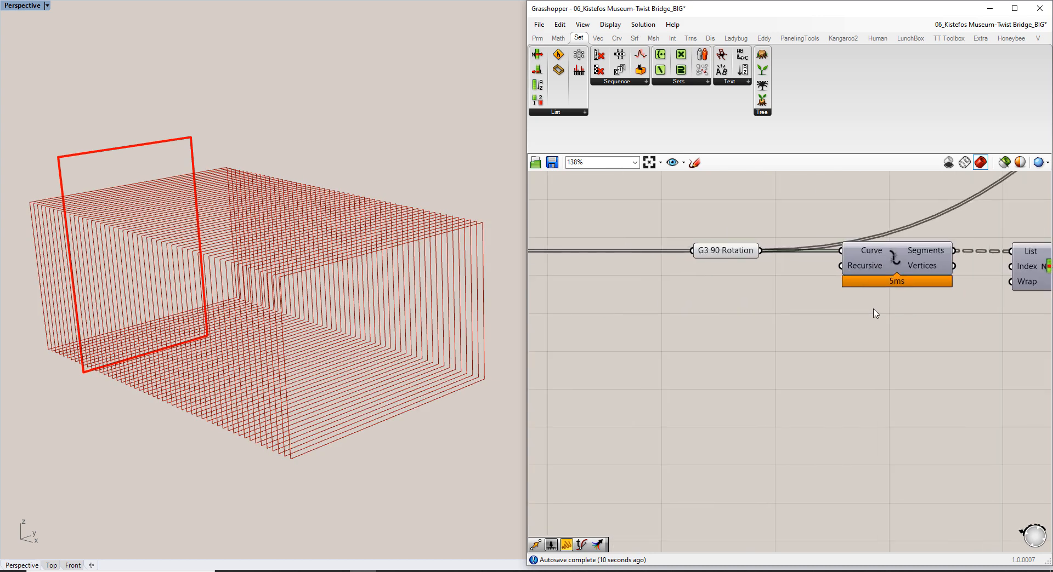
{"action": "scroll", "coordinate": [874, 312], "scroll_direction": "down", "scroll_amount": 2}
{"action": "left_click", "coordinate": [760, 265]}
{"action": "key", "text": "ctrl+q"}
{"action": "left_click", "coordinate": [736, 246]}
Zoom the Perspective viewport to the Facade to Split curves and orbit around them to inspect the facade segments
{"action": "right_click_drag", "start_coordinate": [211, 316], "coordinate": [258, 352]}
{"action": "right_click_drag", "start_coordinate": [864, 315], "coordinate": [712, 332]}
{"action": "mouse_move", "coordinate": [304, 340]}
{"action": "right_mouse_down"}
{"action": "mouse_move", "coordinate": [256, 354]}
{"action": "mouse_move", "coordinate": [277, 354]}
{"action": "mouse_move", "coordinate": [235, 345]}
{"action": "mouse_move", "coordinate": [271, 366]}
{"action": "right_mouse_up"}
{"action": "scroll", "coordinate": [924, 316], "scroll_direction": "up", "scroll_amount": 4}
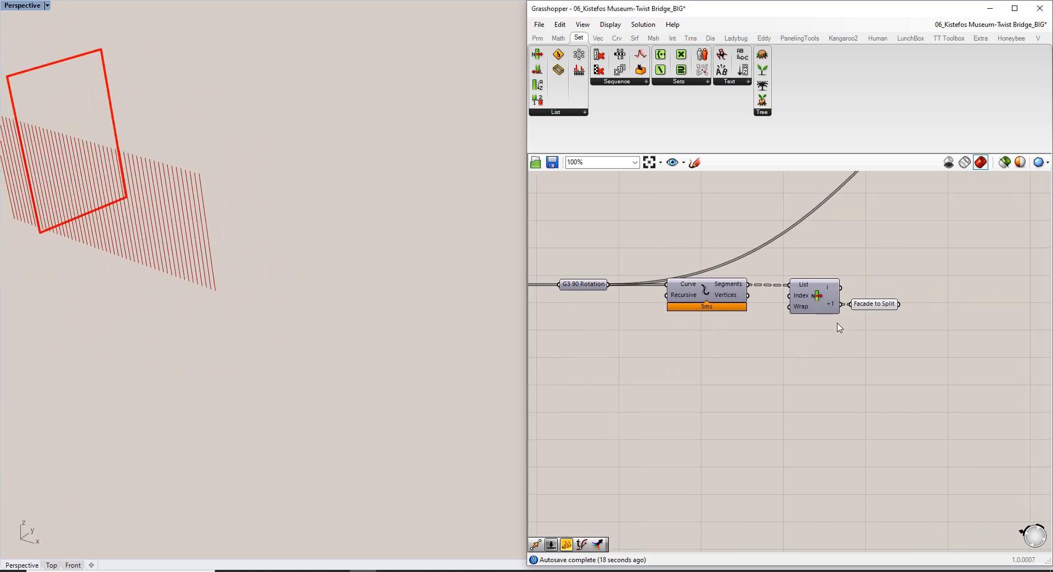
{"action": "left_click", "coordinate": [883, 296]}
{"action": "mouse_move", "coordinate": [883, 296]}
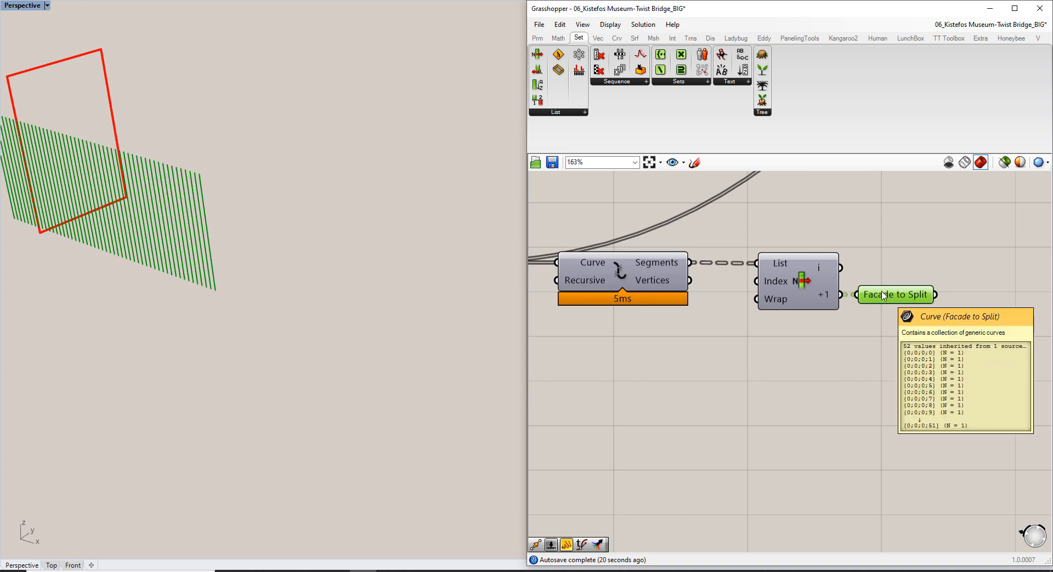
{"action": "key", "text": "space"}
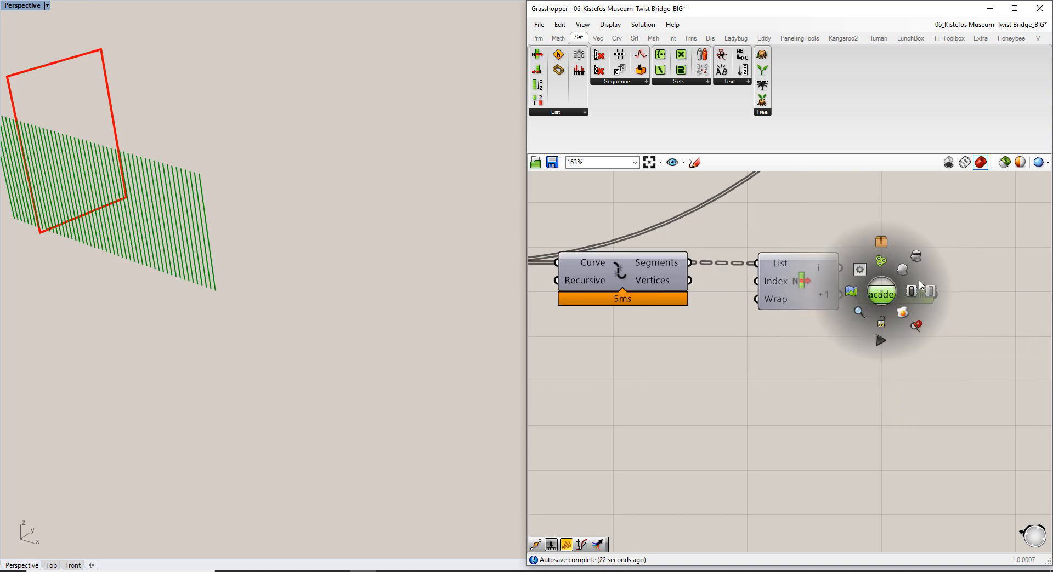
{"action": "left_click", "coordinate": [919, 332]}
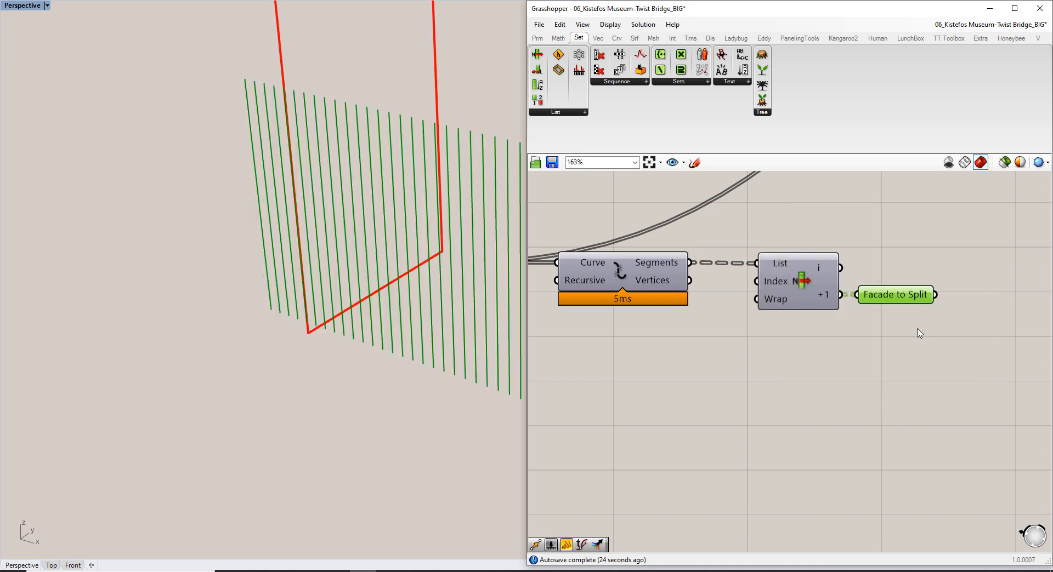
{"action": "right_click_drag", "start_coordinate": [441, 317], "coordinate": [381, 275]}
{"action": "left_click", "coordinate": [930, 347]}
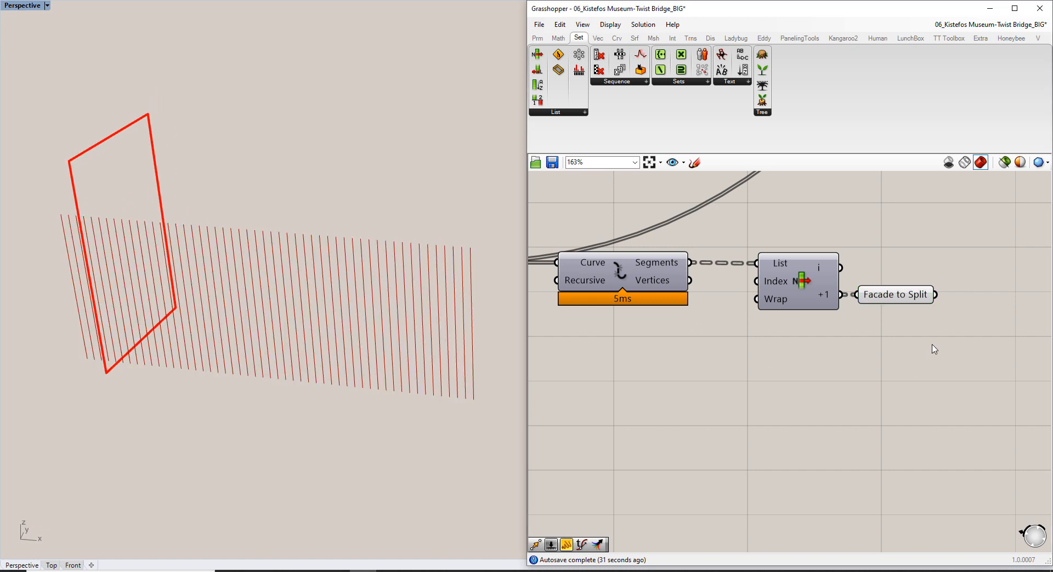
Add a Shatter component and connect the Facade to Split curves to its Curve input
{"action": "right_click_drag", "start_coordinate": [930, 347], "coordinate": [818, 351]}
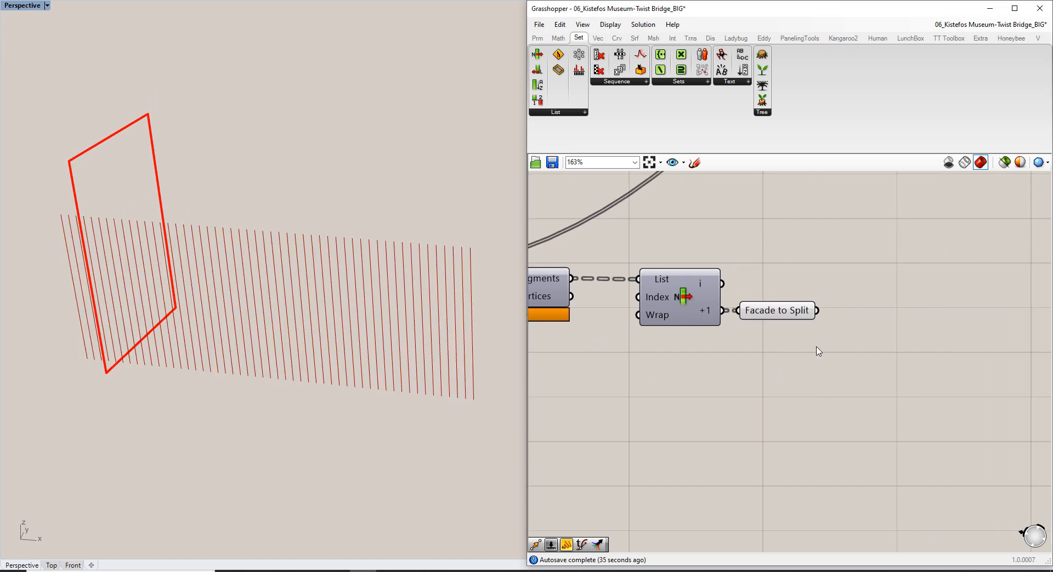
{"action": "double_click", "coordinate": [885, 275]}
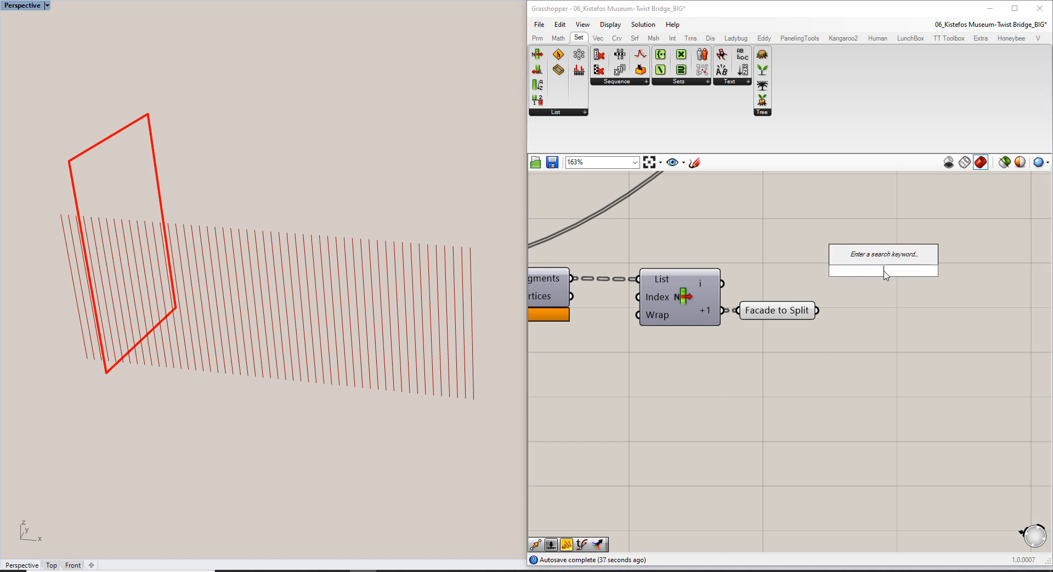
{"action": "type", "text": "shatter"}
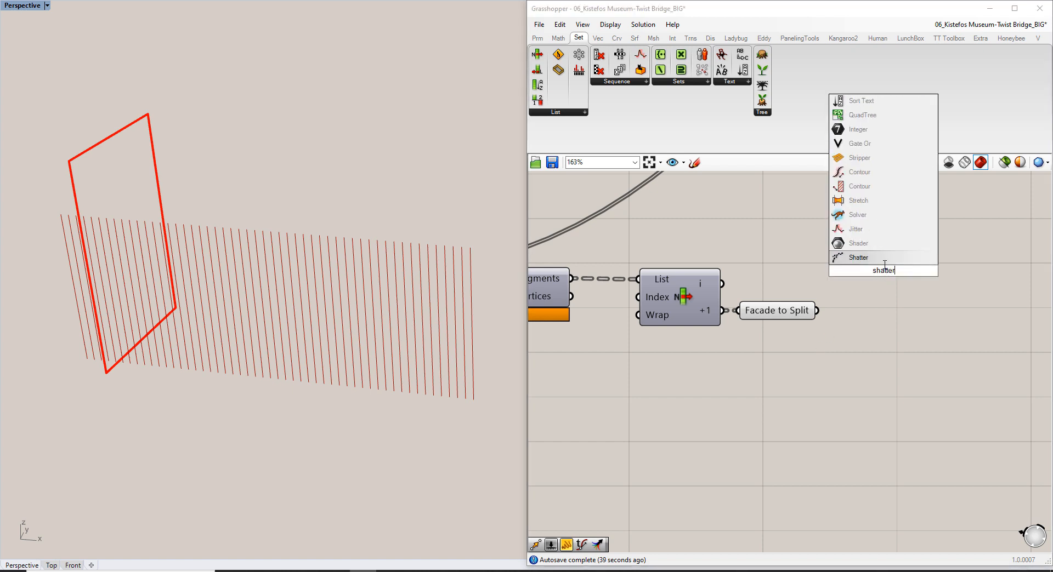
{"action": "key", "text": "Return"}
{"action": "left_click_drag", "start_coordinate": [906, 275], "coordinate": [944, 274]}
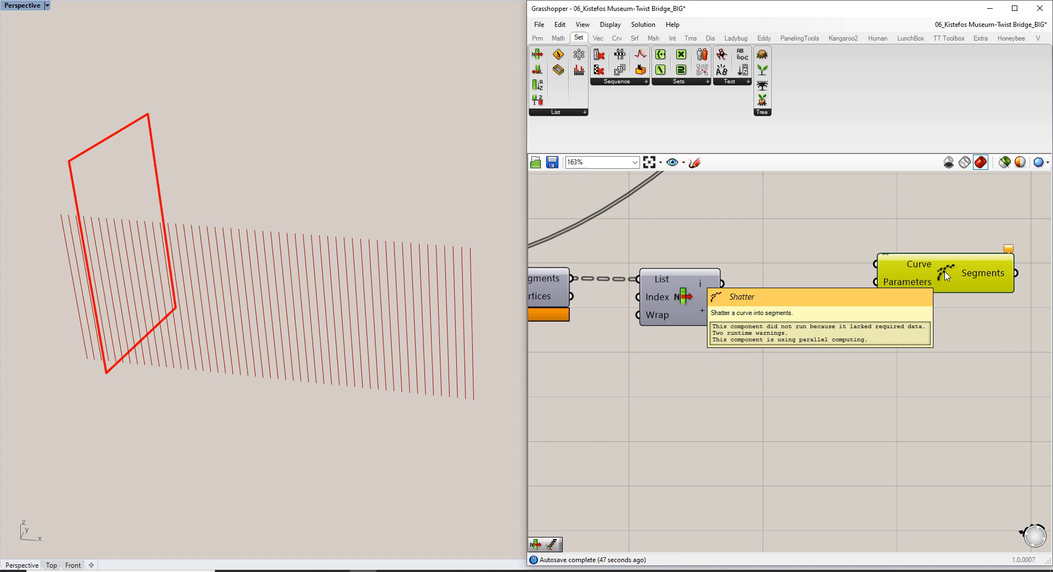
{"action": "left_click", "coordinate": [819, 267]}
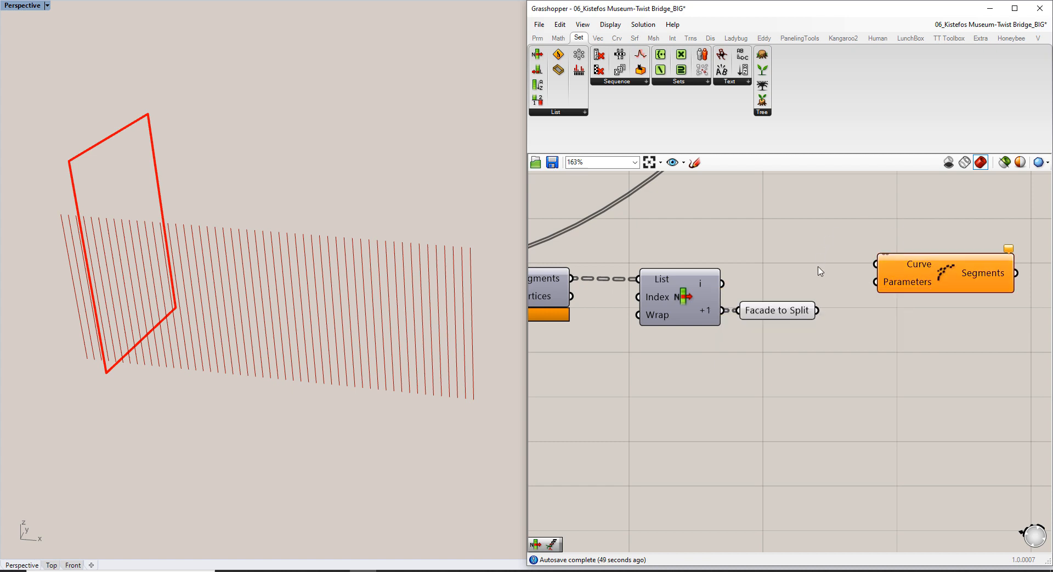
{"action": "right_click_drag", "start_coordinate": [831, 277], "coordinate": [737, 280]}
{"action": "left_click_drag", "start_coordinate": [724, 316], "coordinate": [781, 267]}
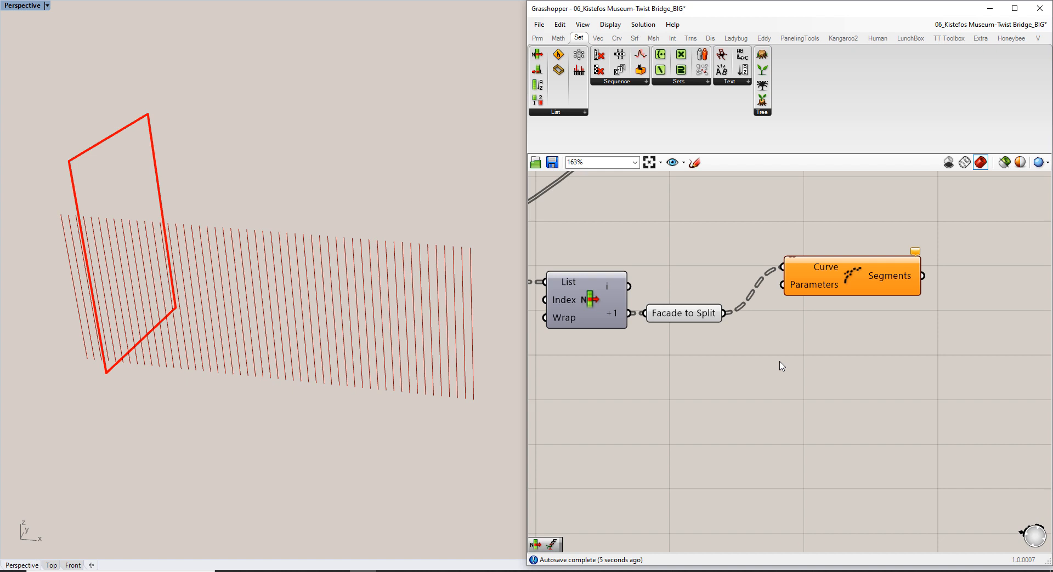
Reparameterize the Curve input of the Shatter component
{"action": "scroll", "coordinate": [834, 282], "scroll_direction": "up", "scroll_amount": 5}
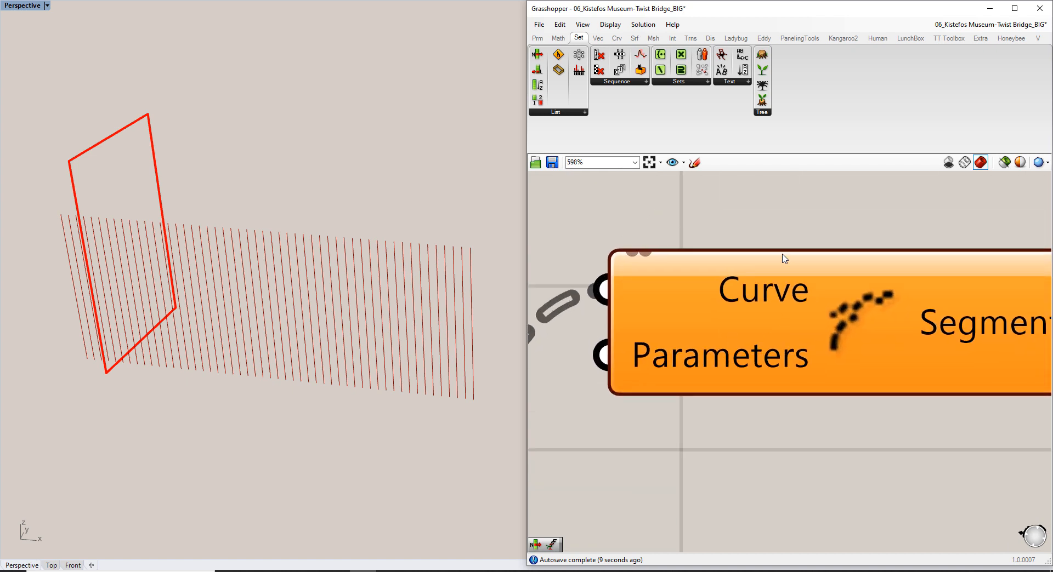
{"action": "right_click_drag", "start_coordinate": [754, 361], "coordinate": [754, 300]}
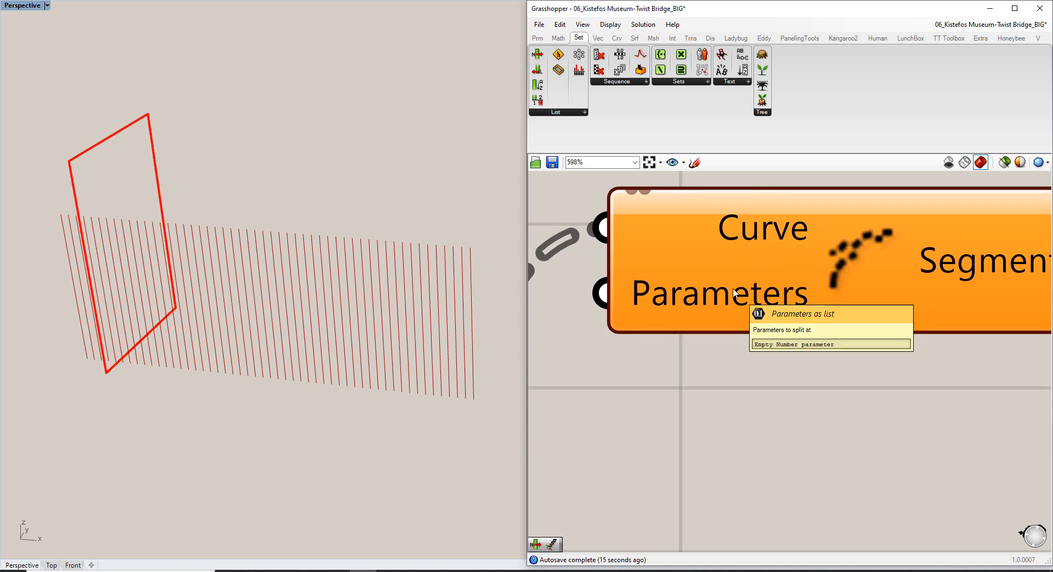
{"action": "right_click", "coordinate": [733, 225]}
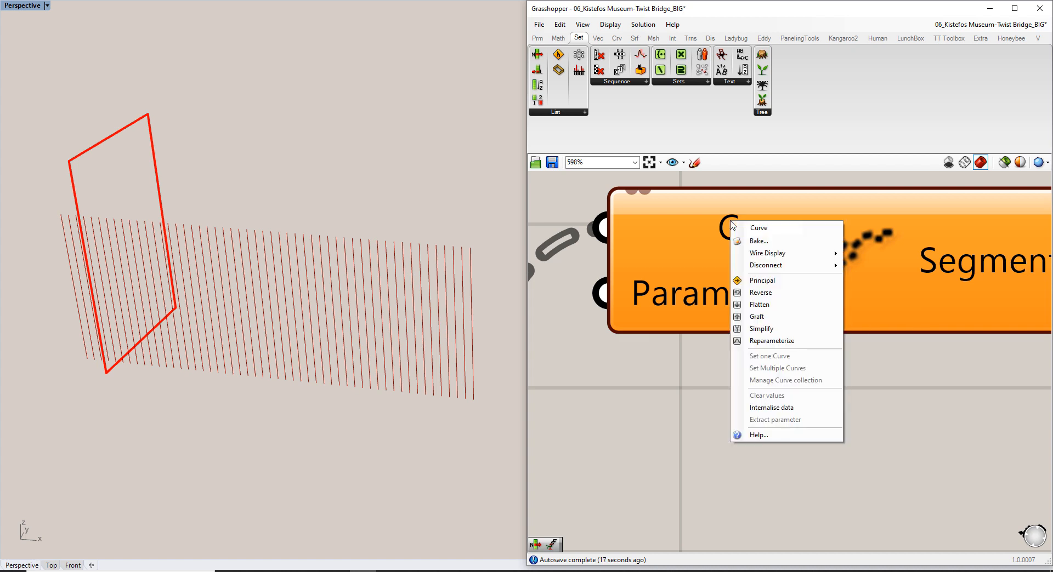
{"action": "left_click", "coordinate": [761, 341]}
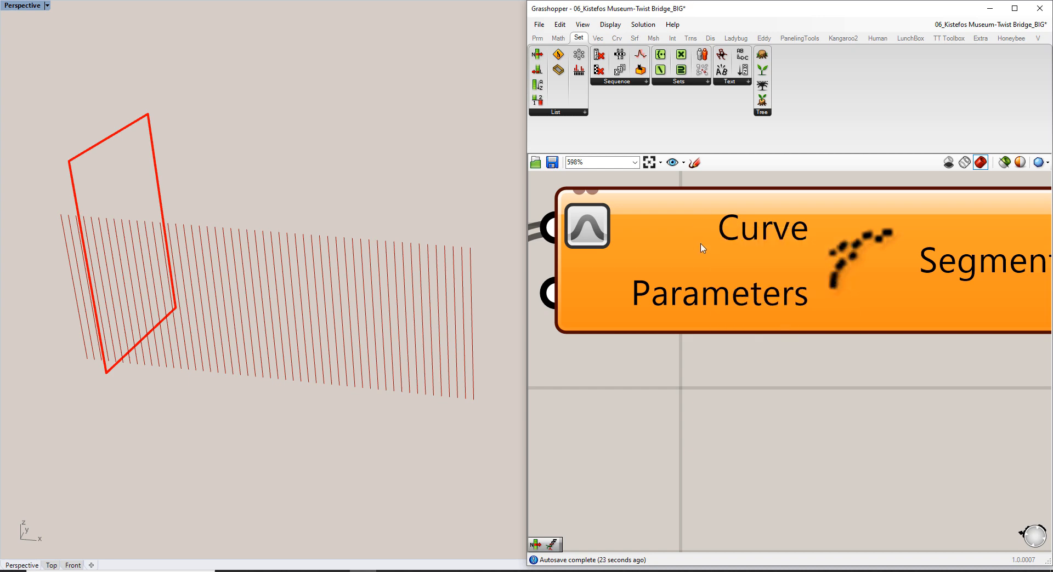
Move the Shatter component so that its Curve input lines up with the Facade to Split parameter
{"action": "scroll", "coordinate": [703, 246], "scroll_direction": "down", "scroll_amount": 3}
{"action": "left_click_drag", "start_coordinate": [774, 253], "coordinate": [805, 359]}
{"action": "left_click", "coordinate": [796, 274]}
{"action": "right_click_drag", "start_coordinate": [775, 341], "coordinate": [771, 264]}
{"action": "scroll", "coordinate": [771, 264], "scroll_direction": "down", "scroll_amount": 4}
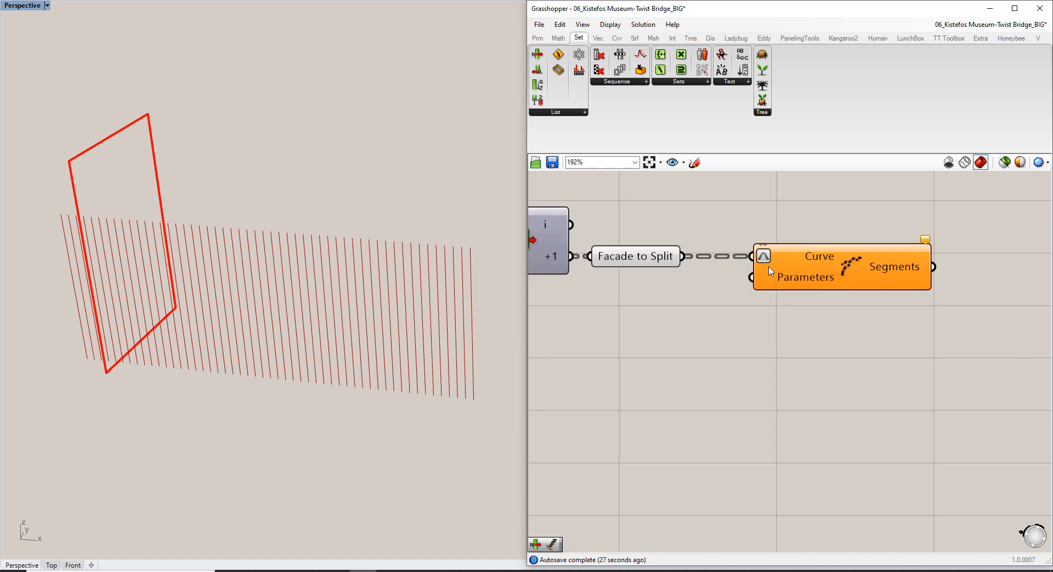
Add a number slider set to 0.25 and connect it to the Parameters input of the Shatter component
{"action": "double_click", "coordinate": [662, 317]}
{"action": "type", "text": "0.25"}
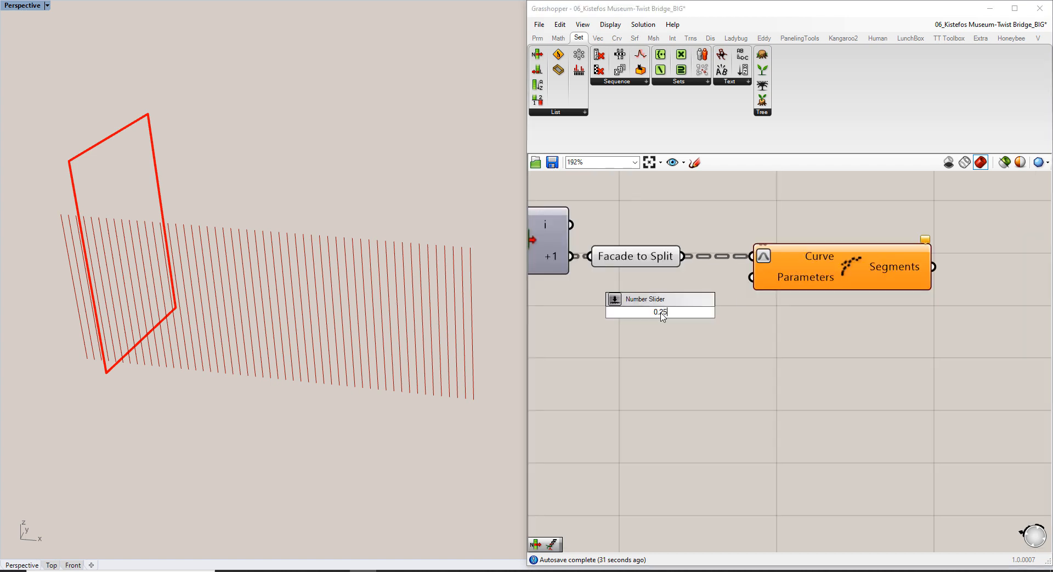
{"action": "key", "text": "Return"}
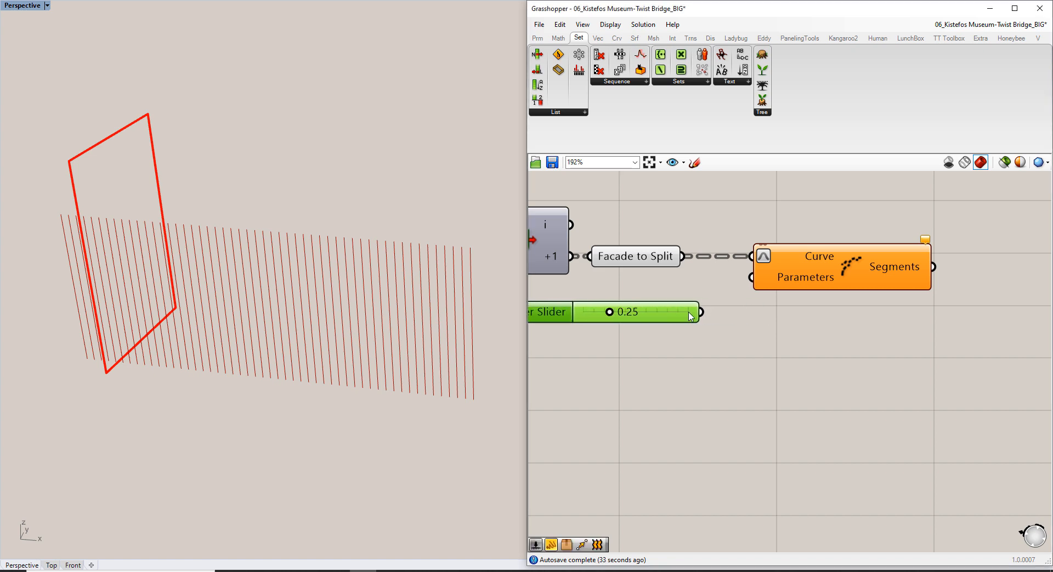
{"action": "left_click_drag", "start_coordinate": [701, 312], "coordinate": [751, 278]}
{"action": "left_click", "coordinate": [773, 328]}
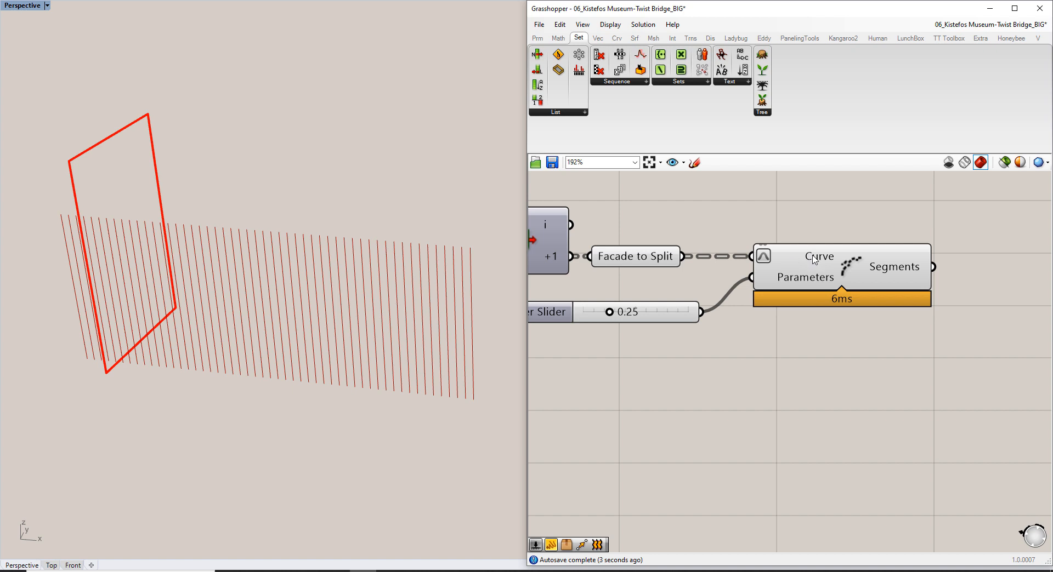
Add a panel beside the Shatter component and connect the Segments output to it to inspect the resulting curves
{"action": "mouse_move", "coordinate": [815, 260]}
{"action": "mouse_move", "coordinate": [884, 272]}
{"action": "right_click_drag", "start_coordinate": [980, 218], "coordinate": [937, 232]}
{"action": "double_click", "coordinate": [938, 232]}
{"action": "type", "text": "\""}
{"action": "key", "text": "Return"}
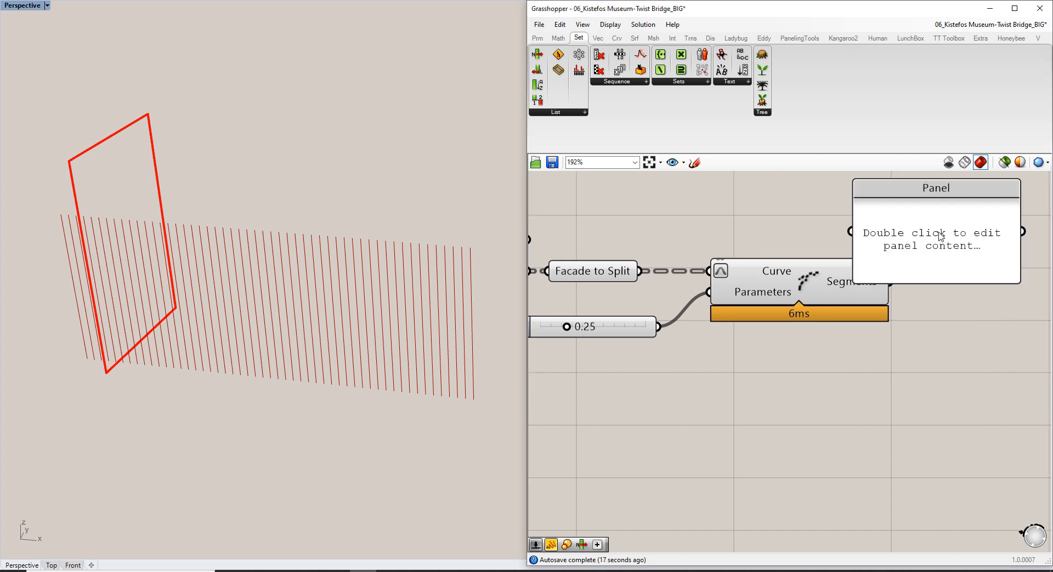
{"action": "right_click_drag", "start_coordinate": [910, 303], "coordinate": [853, 303]}
{"action": "left_click_drag", "start_coordinate": [833, 281], "coordinate": [839, 236]}
{"action": "right_click_drag", "start_coordinate": [925, 246], "coordinate": [862, 262]}
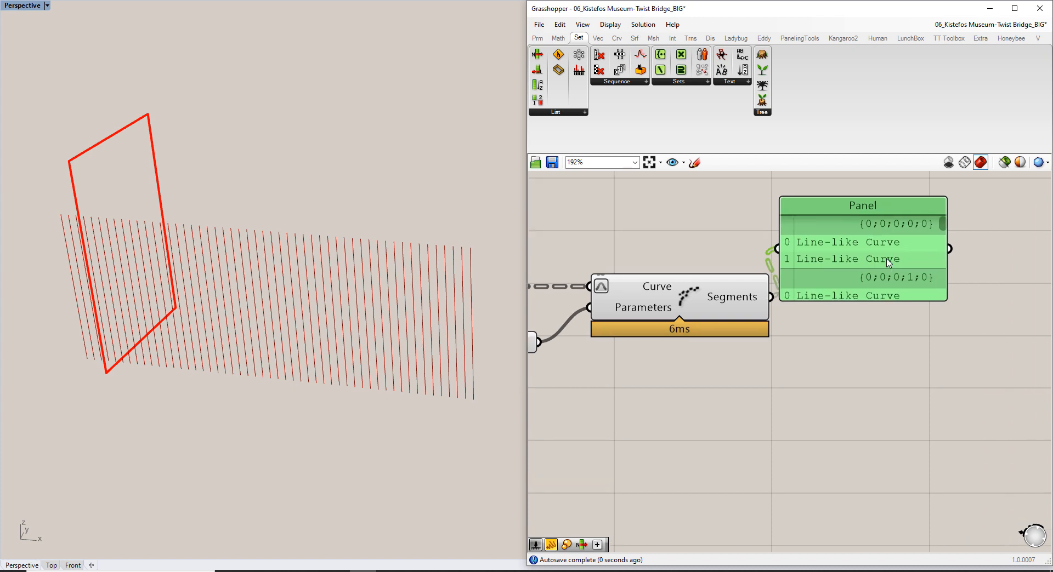
{"action": "left_click_drag", "start_coordinate": [860, 257], "coordinate": [924, 255]}
{"action": "right_click_drag", "start_coordinate": [685, 299], "coordinate": [749, 282]}
{"action": "right_click_drag", "start_coordinate": [639, 306], "coordinate": [717, 288]}
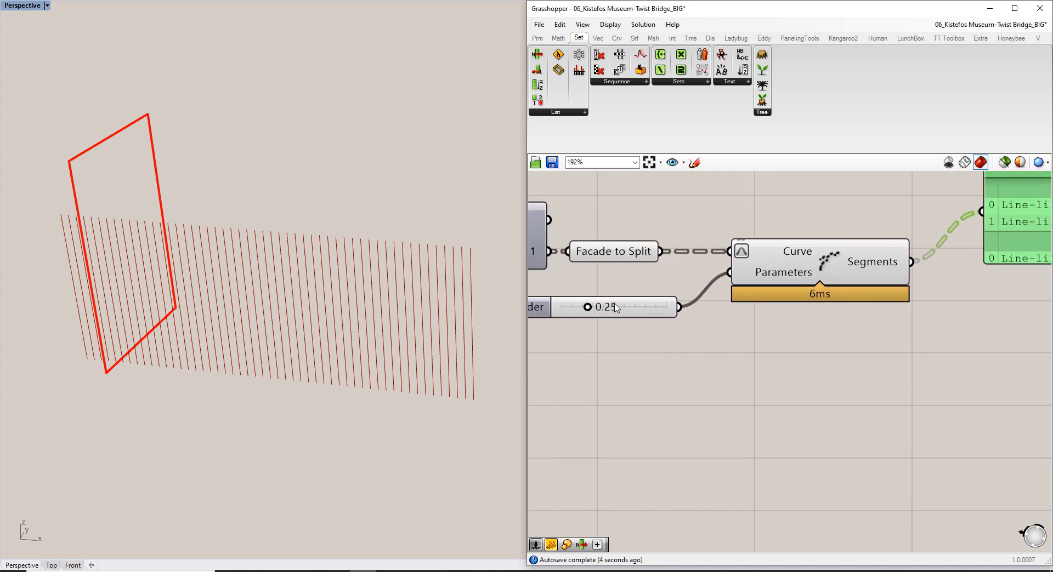
{"action": "right_click_drag", "start_coordinate": [855, 278], "coordinate": [844, 280]}
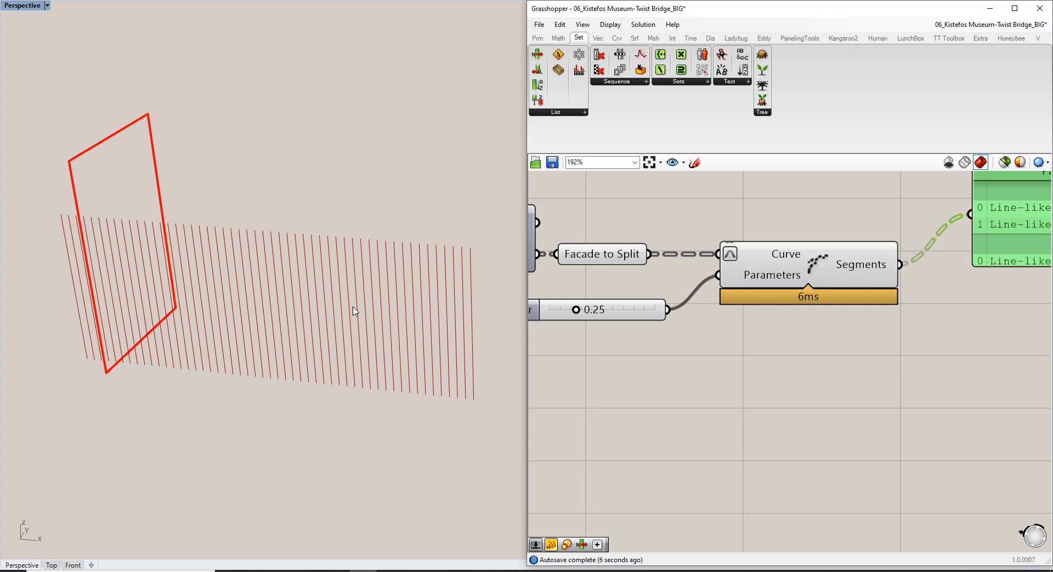
{"action": "right_click_drag", "start_coordinate": [873, 322], "coordinate": [765, 355]}
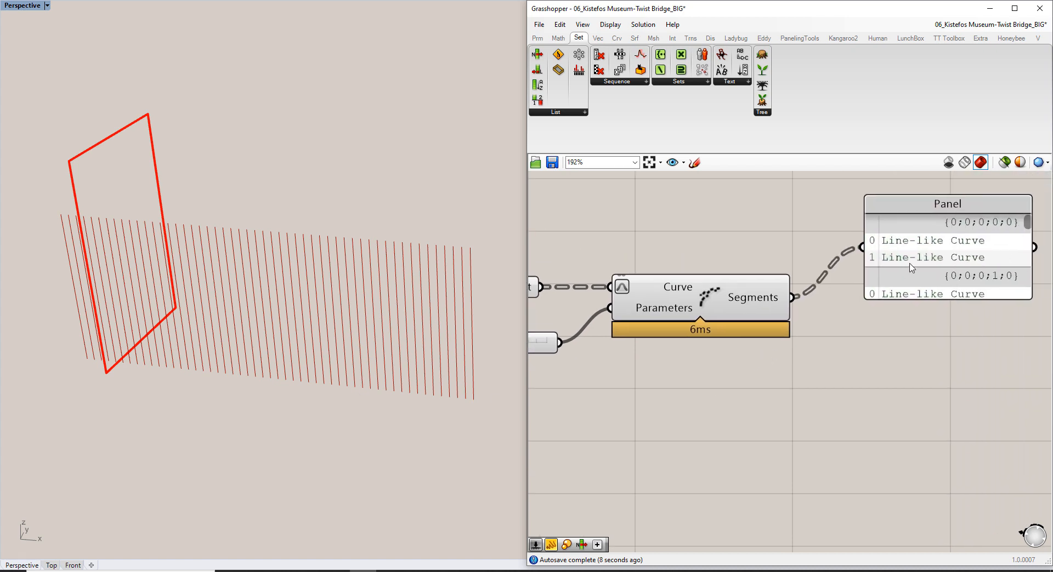
Add a List Item component and connect the Shatter component's Segments output to its List input
{"action": "double_click", "coordinate": [858, 355]}
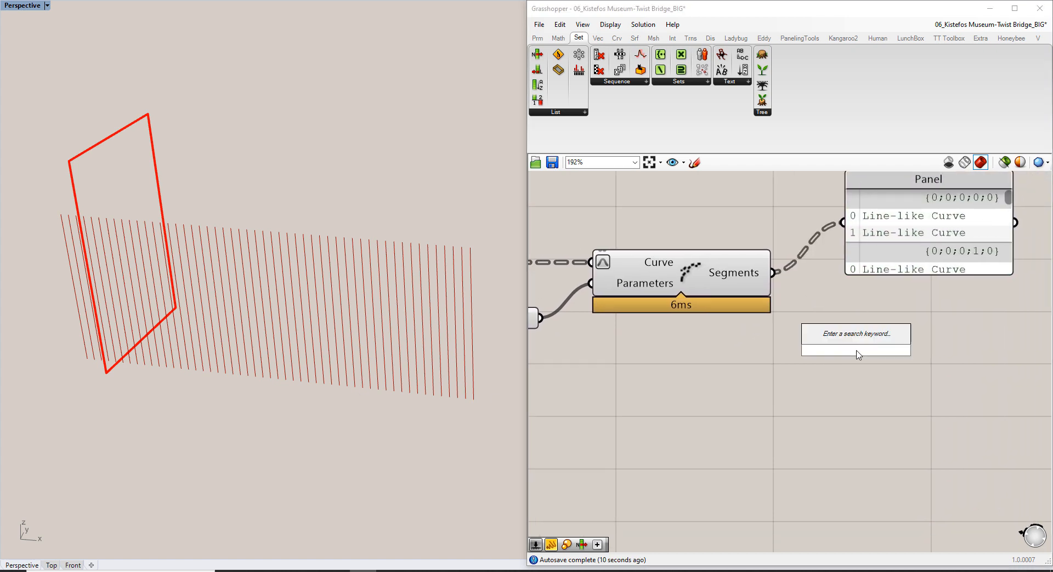
{"action": "type", "text": "list item"}
{"action": "key", "text": "Return"}
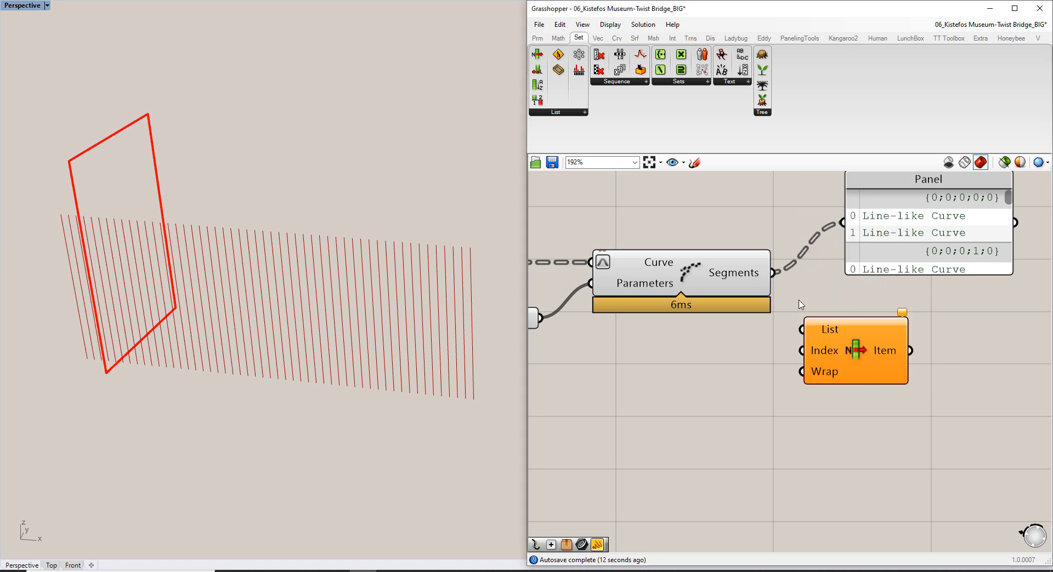
{"action": "left_click_drag", "start_coordinate": [773, 274], "coordinate": [801, 329]}
{"action": "left_click", "coordinate": [849, 349]}
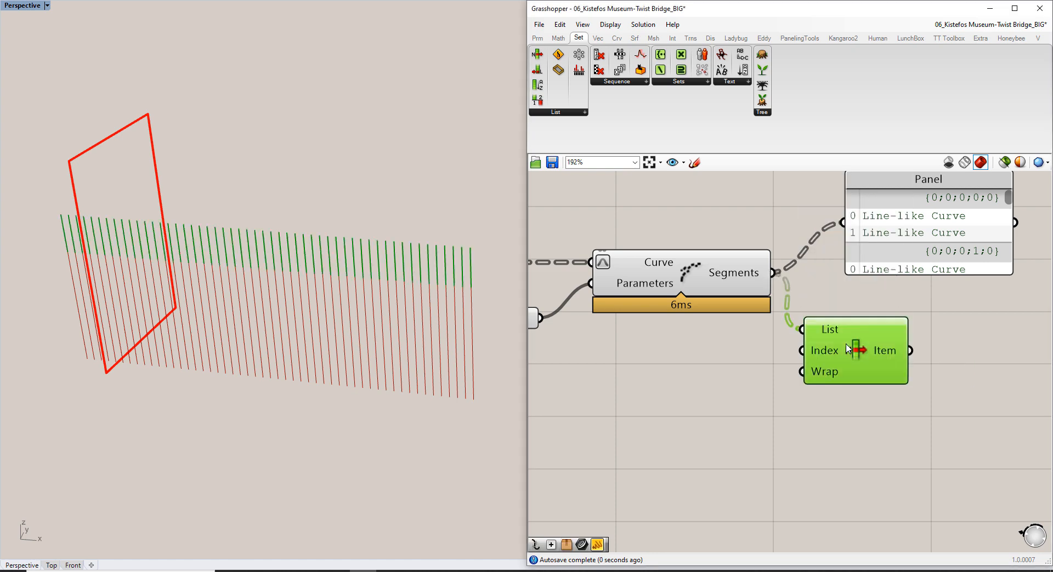
{"action": "right_click_drag", "start_coordinate": [338, 263], "coordinate": [378, 247]}
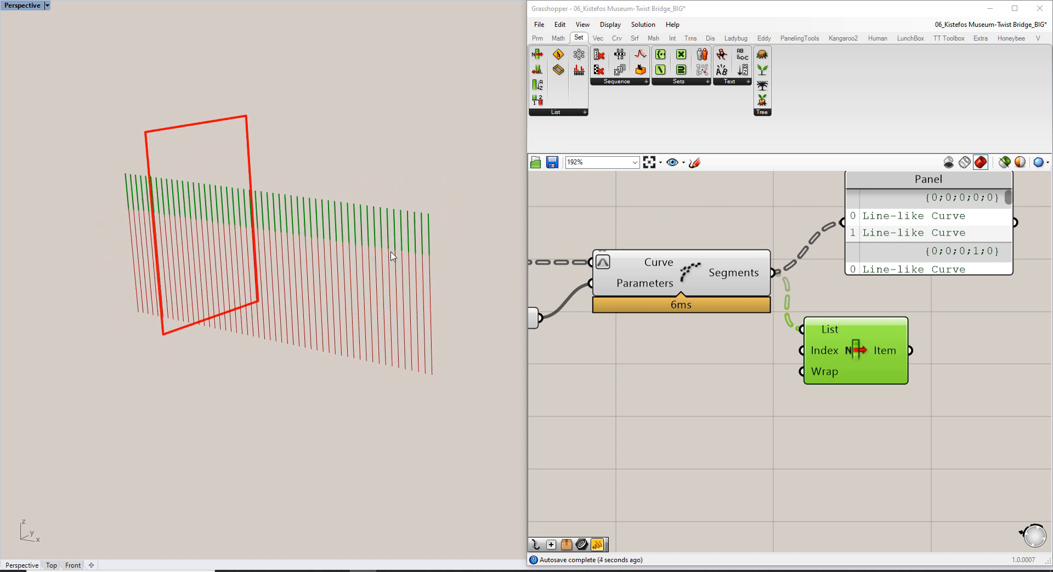
Set the number slider feeding the Shatter parameters to 0.16
{"action": "right_click_drag", "start_coordinate": [619, 299], "coordinate": [742, 295]}
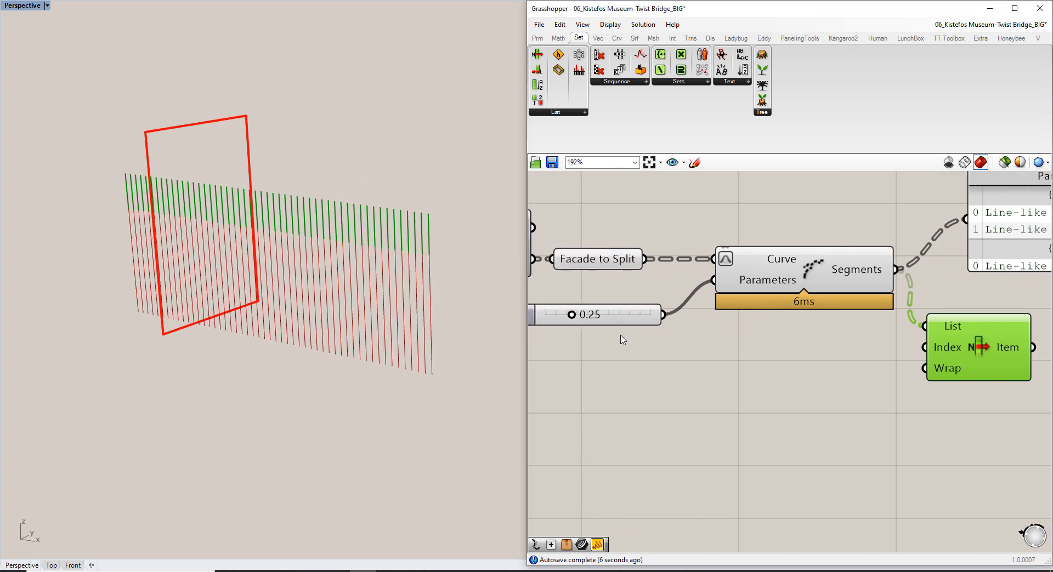
{"action": "mouse_move", "coordinate": [572, 314]}
{"action": "left_mouse_down"}
{"action": "mouse_move", "coordinate": [648, 316]}
{"action": "mouse_move", "coordinate": [548, 317]}
{"action": "mouse_move", "coordinate": [572, 317]}
{"action": "mouse_move", "coordinate": [552, 317]}
{"action": "mouse_move", "coordinate": [562, 317]}
{"action": "left_mouse_up"}
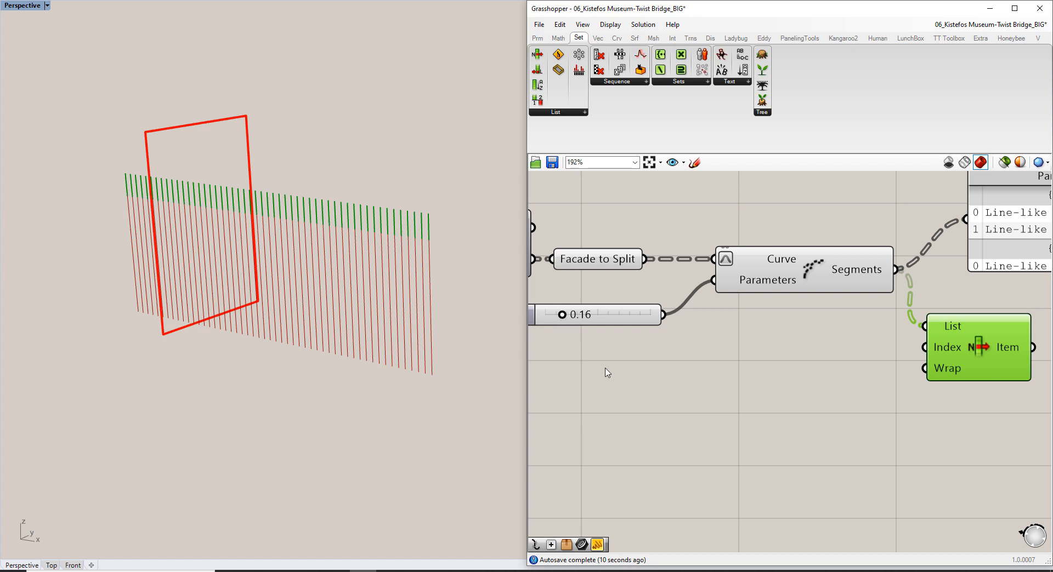
{"action": "right_click_drag", "start_coordinate": [918, 273], "coordinate": [727, 307]}
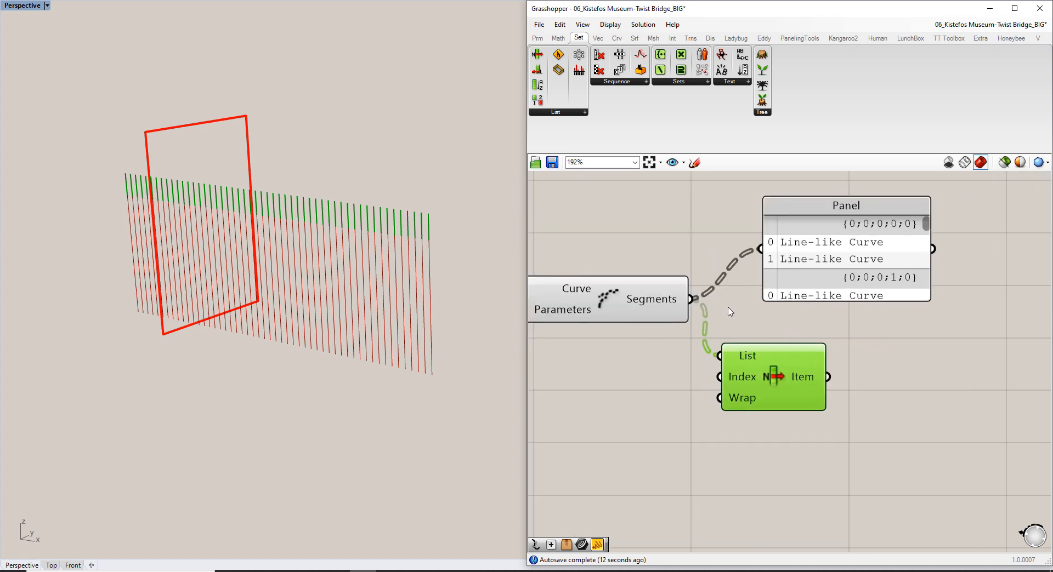
{"action": "left_click", "coordinate": [942, 372]}
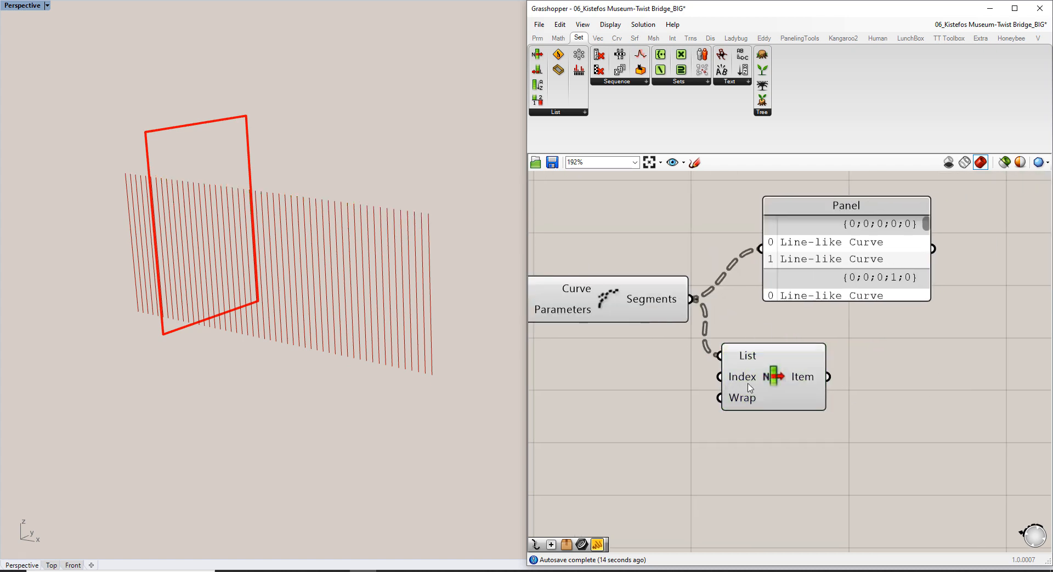
Add a Curve parameter, connect the List Item's output to it and rename it "Curve to Keep"
{"action": "left_click_drag", "start_coordinate": [767, 394], "coordinate": [761, 382]}
{"action": "right_click_drag", "start_coordinate": [846, 378], "coordinate": [790, 366]}
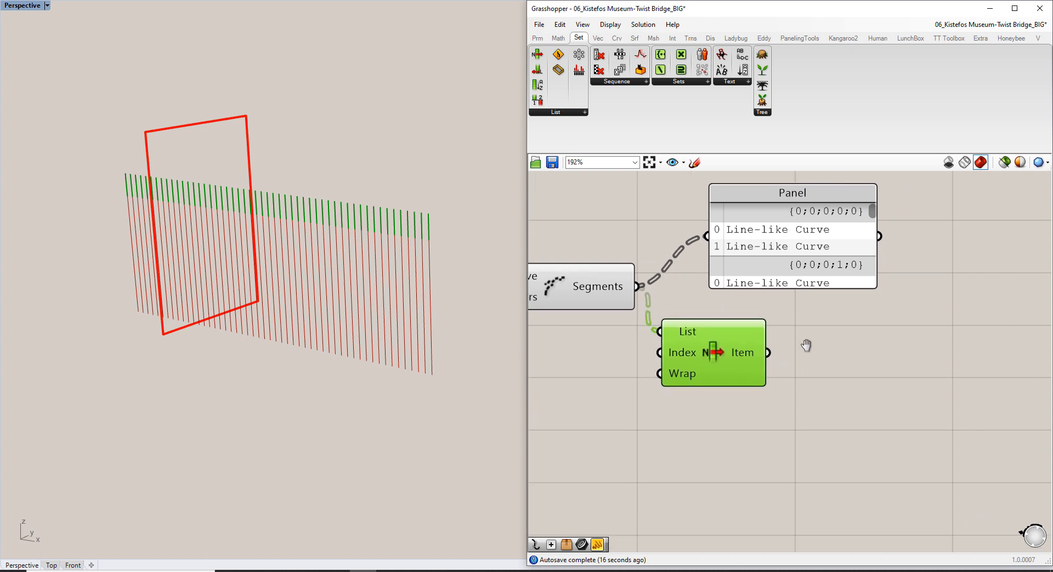
{"action": "double_click", "coordinate": [812, 348]}
{"action": "type", "text": "crv"}
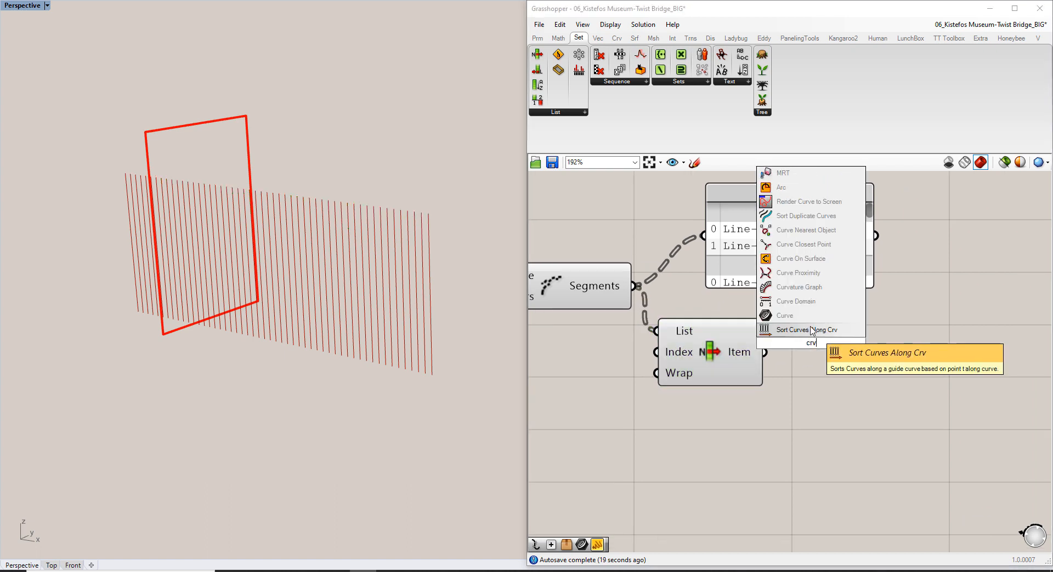
{"action": "left_click", "coordinate": [802, 316]}
{"action": "left_click", "coordinate": [719, 345]}
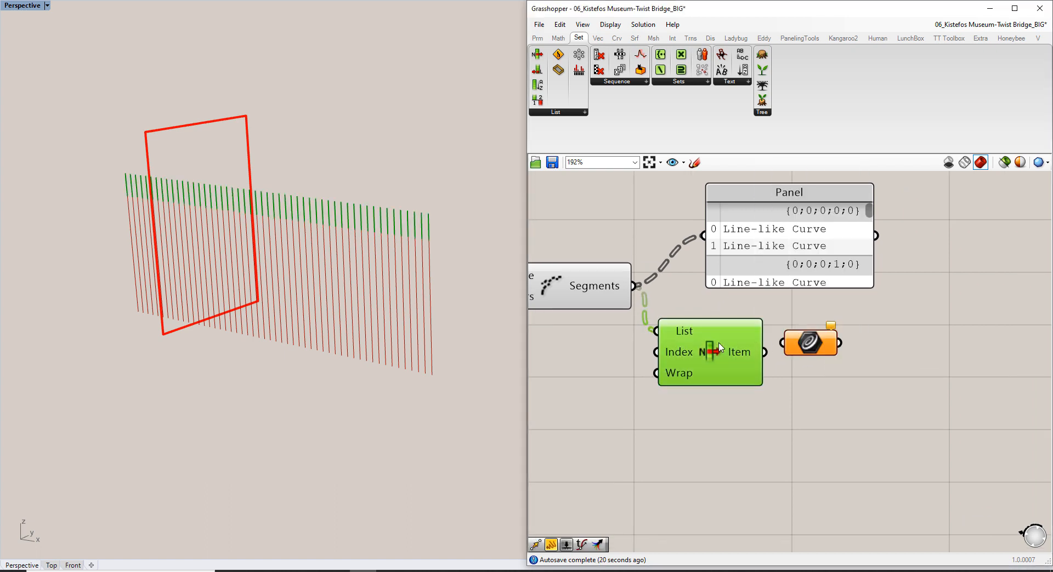
{"action": "left_click_drag", "start_coordinate": [763, 351], "coordinate": [784, 343]}
{"action": "right_click", "coordinate": [819, 350]}
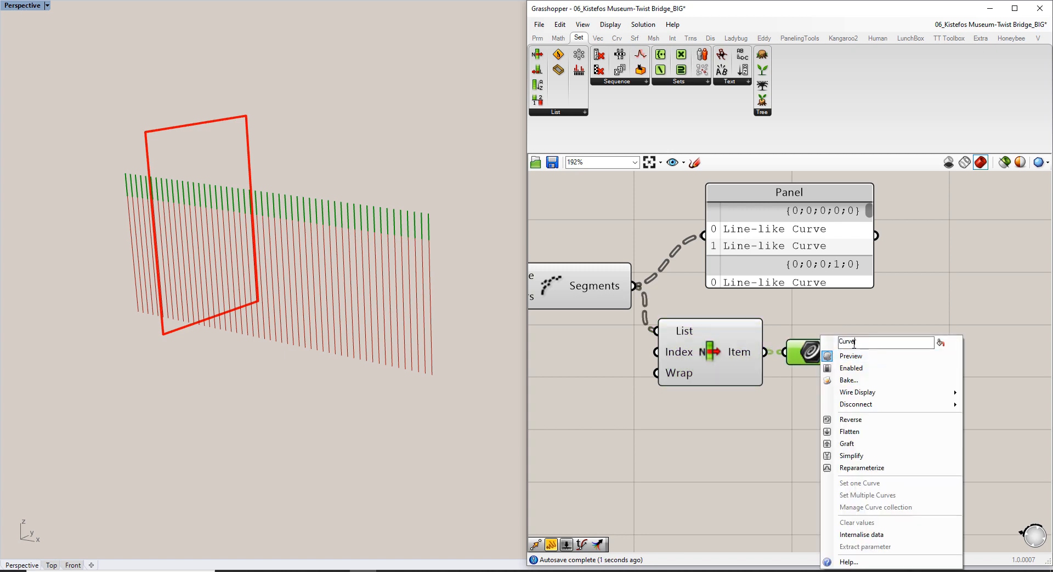
{"action": "type", "text": "Curve to Keep"}
{"action": "key", "text": "Return"}
{"action": "left_click_drag", "start_coordinate": [801, 353], "coordinate": [803, 354]}
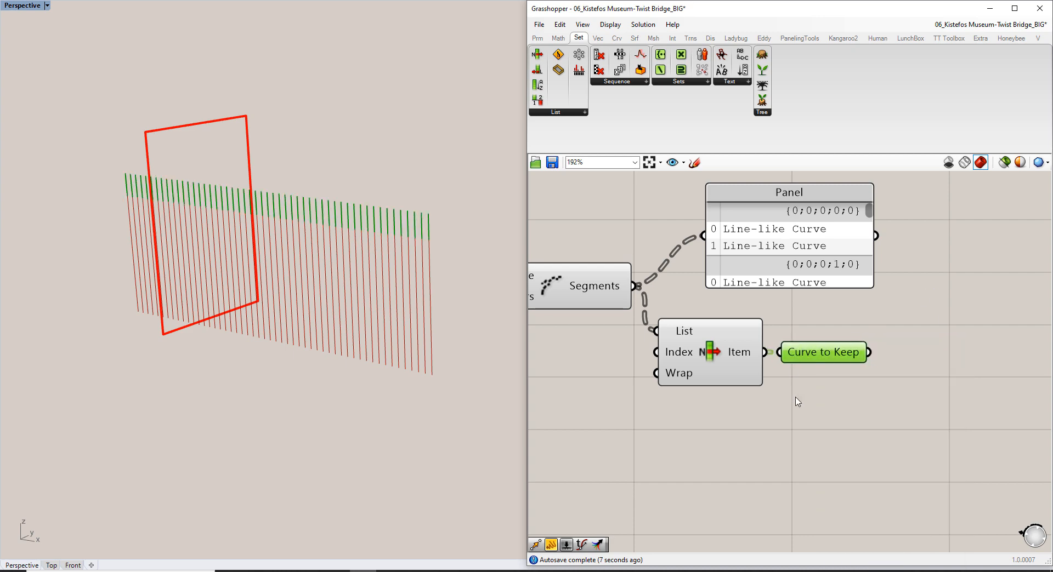
Turn off the preview of the List Item, Shatter and Facade to Split components
{"action": "left_click", "coordinate": [796, 400]}
{"action": "left_click", "coordinate": [739, 352]}
{"action": "key", "text": "ctrl+q"}
{"action": "left_click", "coordinate": [544, 294]}
{"action": "key", "text": "ctrl+q"}
{"action": "right_click_drag", "start_coordinate": [538, 329], "coordinate": [790, 317]}
{"action": "scroll", "coordinate": [791, 317], "scroll_direction": "down", "scroll_amount": 2}
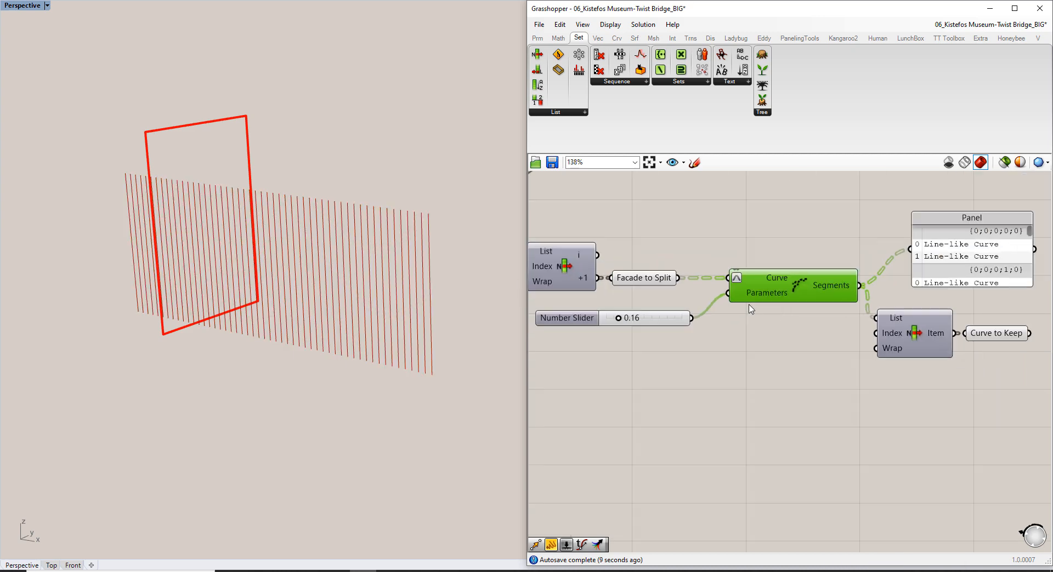
{"action": "left_click", "coordinate": [661, 278]}
{"action": "key", "text": "ctrl+q"}
{"action": "left_click", "coordinate": [661, 249]}
Orbit around the kept facade segments and compare them with the Twist museum photo in the browser
{"action": "right_click_drag", "start_coordinate": [393, 243], "coordinate": [358, 212]}
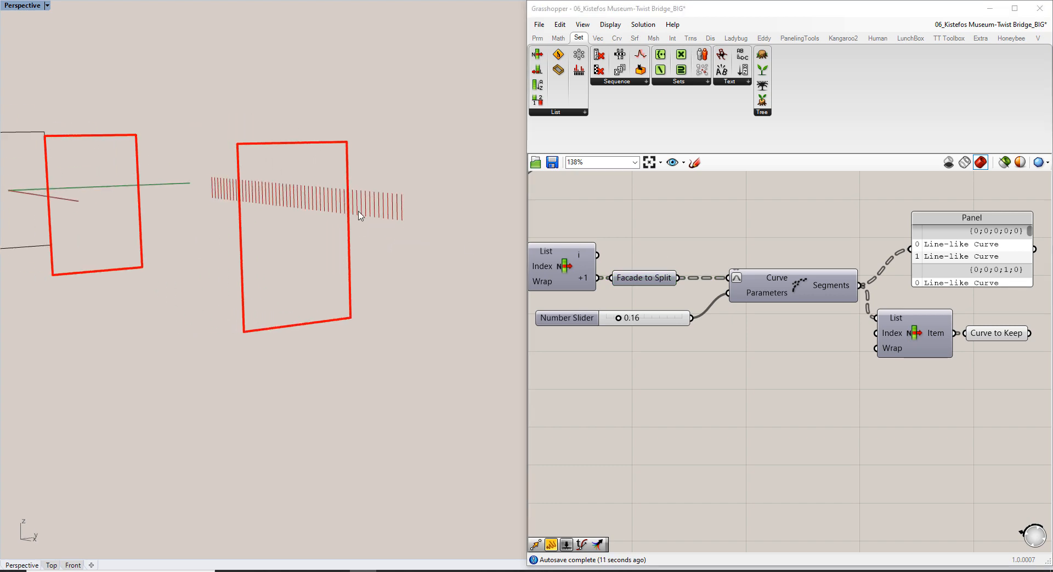
{"action": "key", "text": "alt+Tab"}
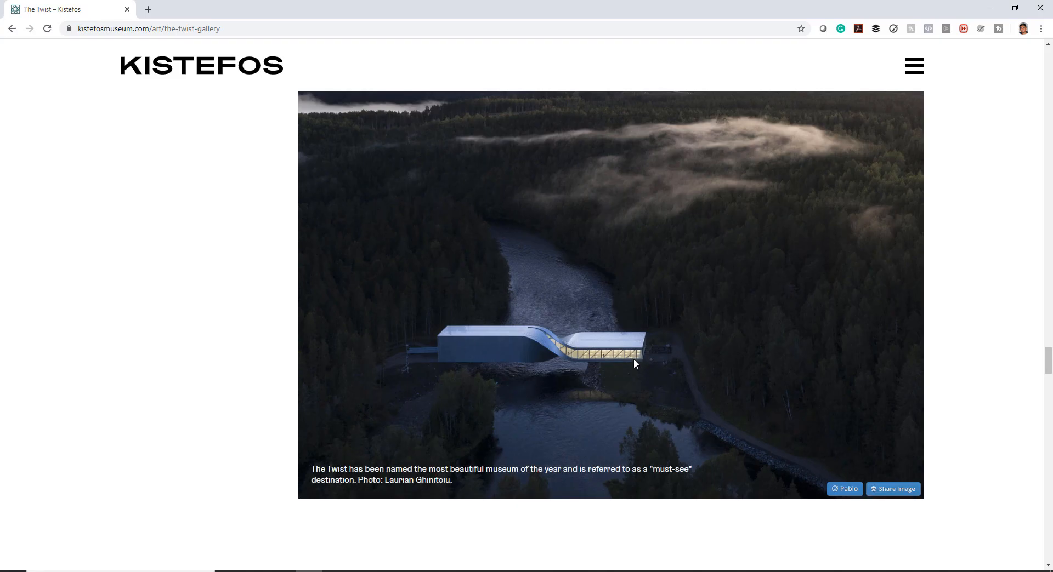
{"action": "key", "text": "alt+Tab"}
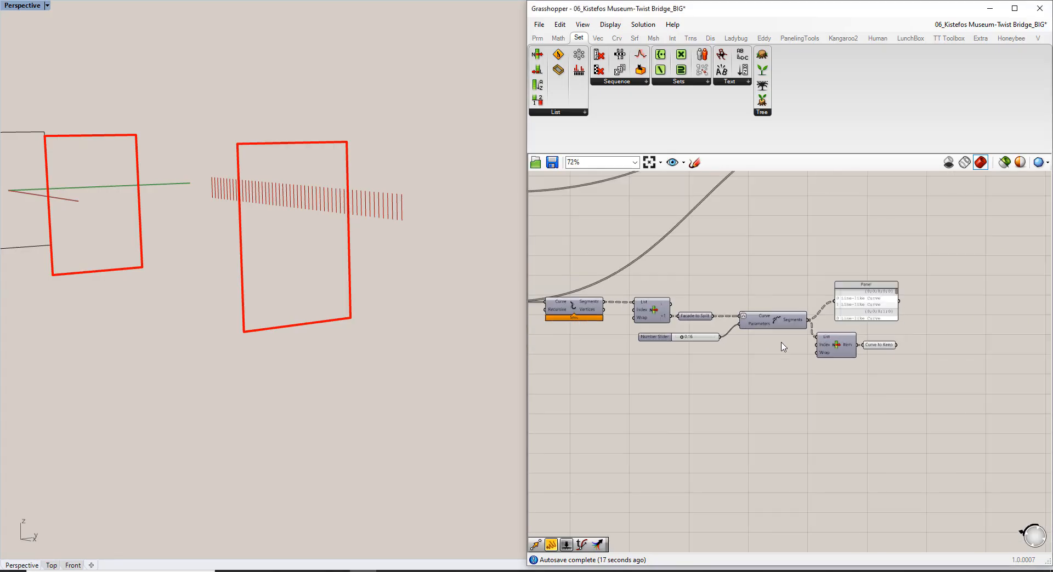
Delete the panel and move the List Item and Curve to Keep up beside the Shatter component
{"action": "left_click", "coordinate": [843, 307]}
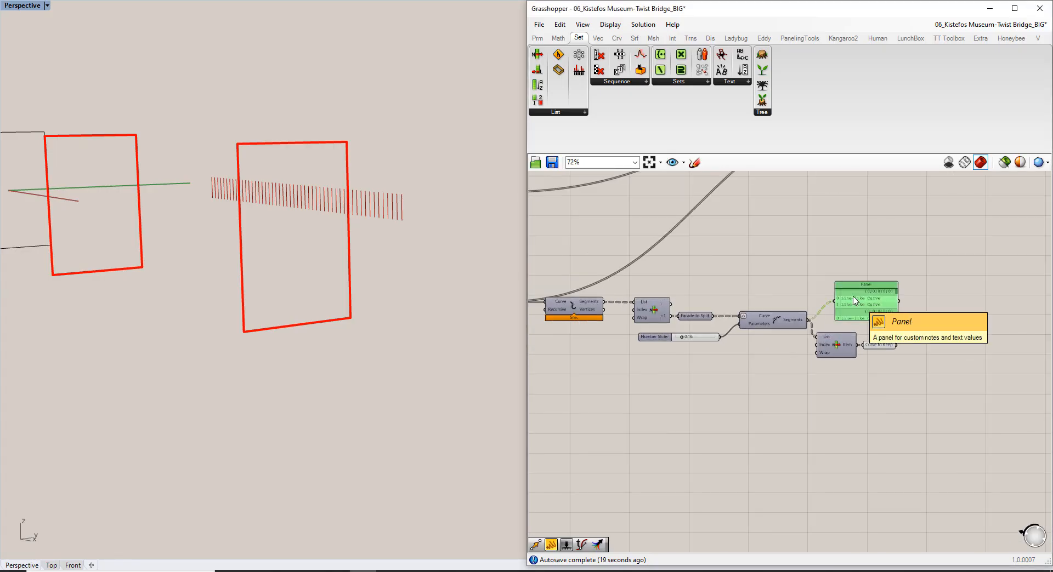
{"action": "key", "text": "Delete"}
{"action": "scroll", "coordinate": [929, 370], "scroll_direction": "up", "scroll_amount": 2}
{"action": "left_click_drag", "start_coordinate": [926, 366], "coordinate": [865, 322]}
{"action": "left_click", "coordinate": [924, 343]}
Duplicate the Shatter, List Item, Curve to Keep and slider below the originals, and set the copied slider to 0.79
{"action": "left_click_drag", "start_coordinate": [953, 351], "coordinate": [707, 280]}
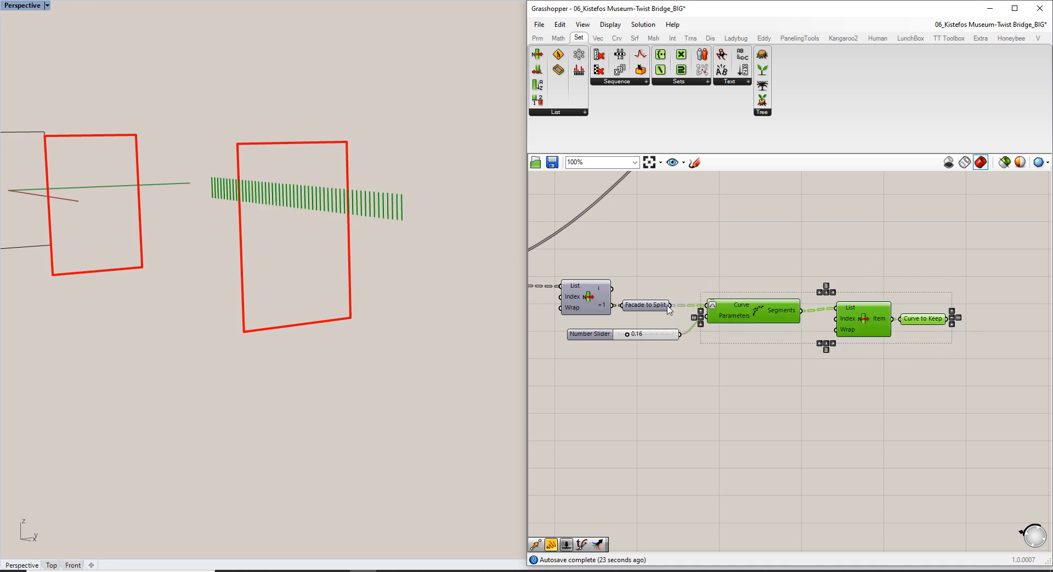
{"action": "left_click_drag", "start_coordinate": [687, 348], "coordinate": [650, 332], "text": "shift"}
{"action": "key", "text": "ctrl+c"}
{"action": "key", "text": "ctrl+v"}
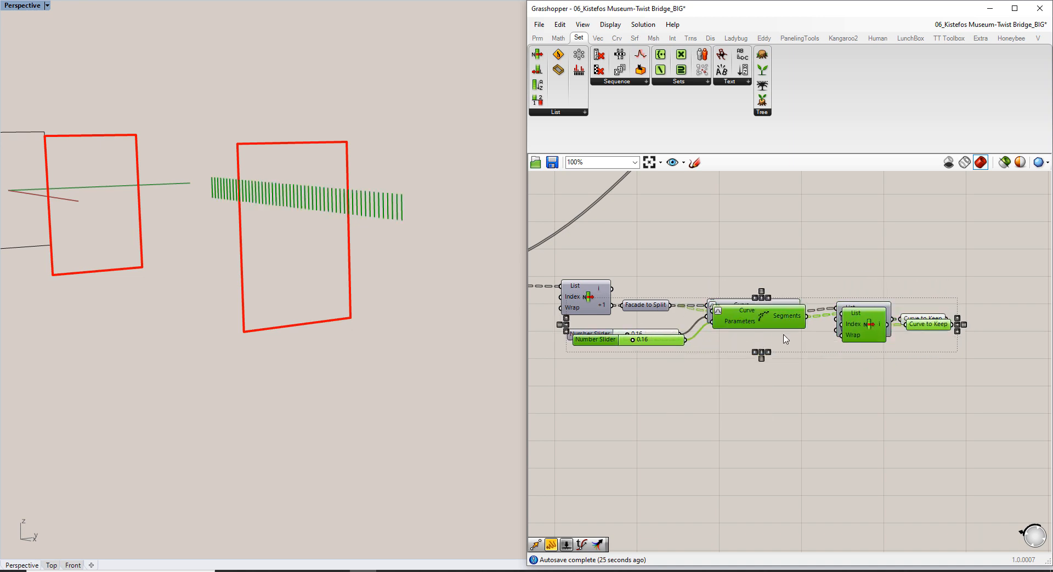
{"action": "left_click_drag", "start_coordinate": [782, 316], "coordinate": [778, 375]}
{"action": "left_click", "coordinate": [775, 351]}
{"action": "scroll", "coordinate": [677, 397], "scroll_direction": "up", "scroll_amount": 3}
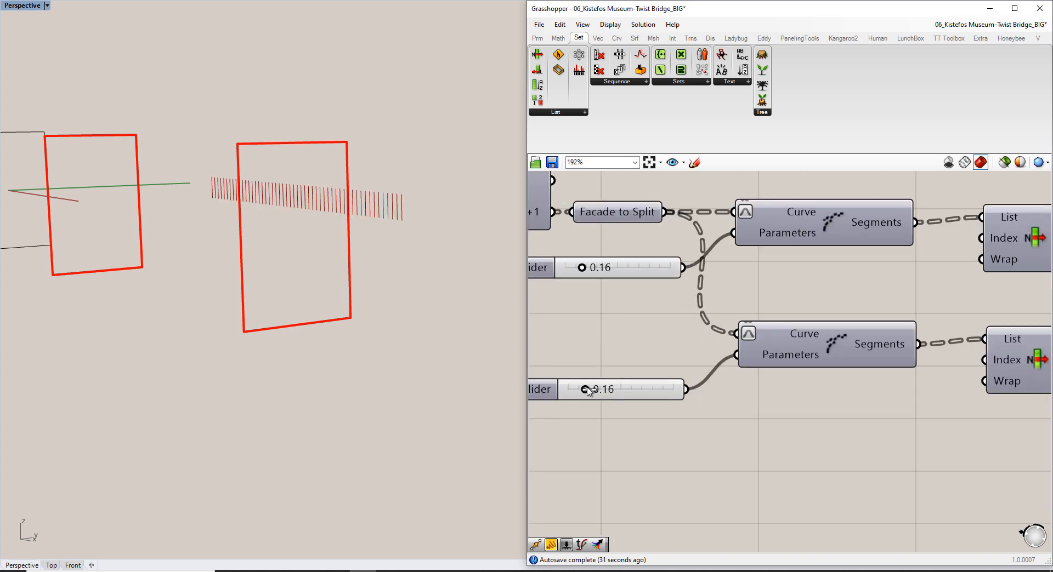
{"action": "left_click_drag", "start_coordinate": [584, 390], "coordinate": [658, 393]}
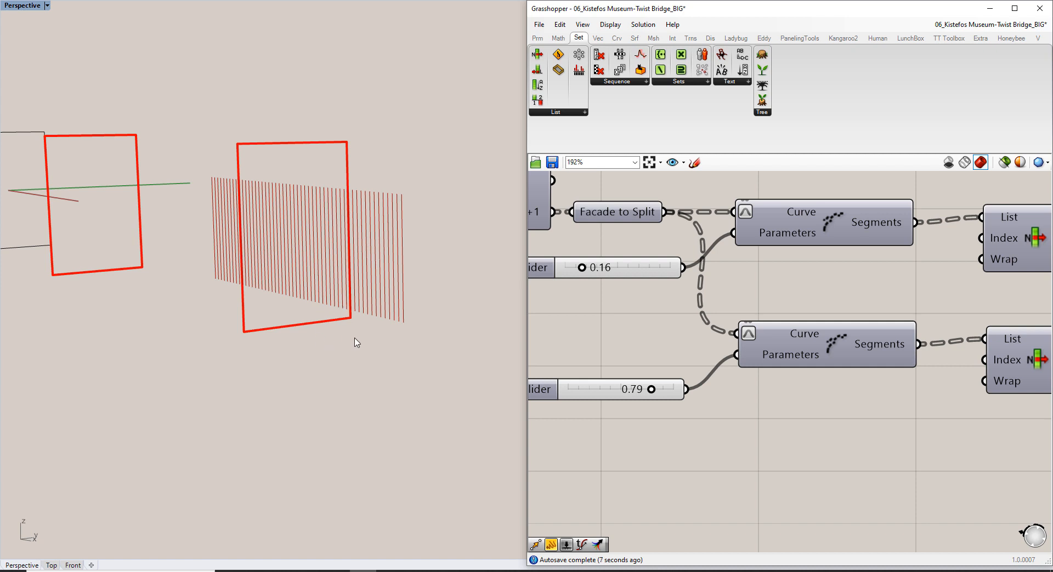
Insert a +1 output on the copied List Item and connect it to its Curve to Keep, replacing the i output
{"action": "scroll", "coordinate": [918, 310], "scroll_direction": "up", "scroll_amount": 5}
{"action": "scroll", "coordinate": [781, 346], "scroll_direction": "up", "scroll_amount": 2}
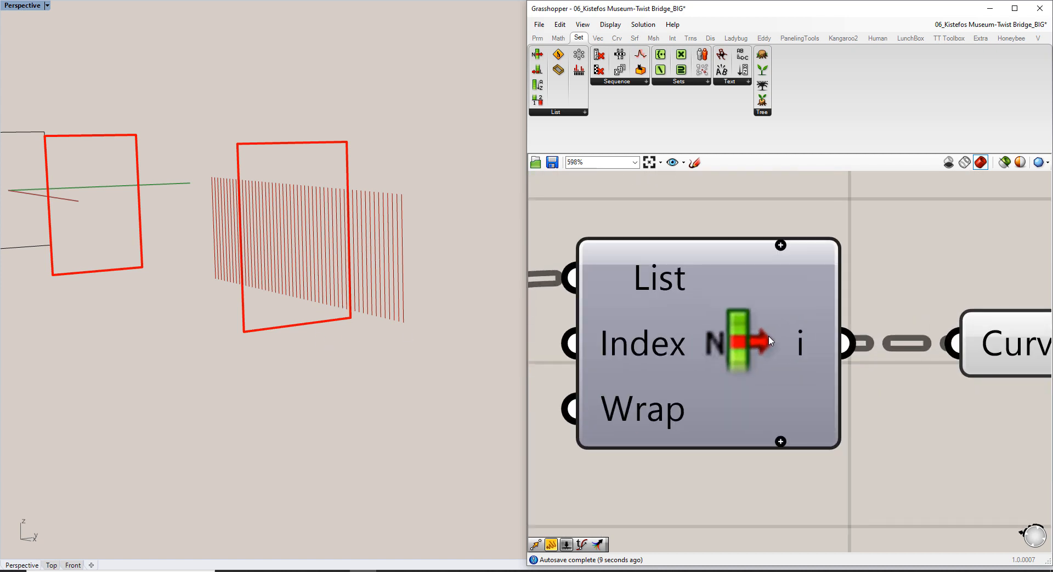
{"action": "right_click_drag", "start_coordinate": [742, 310], "coordinate": [683, 275]}
{"action": "mouse_move", "coordinate": [738, 304]}
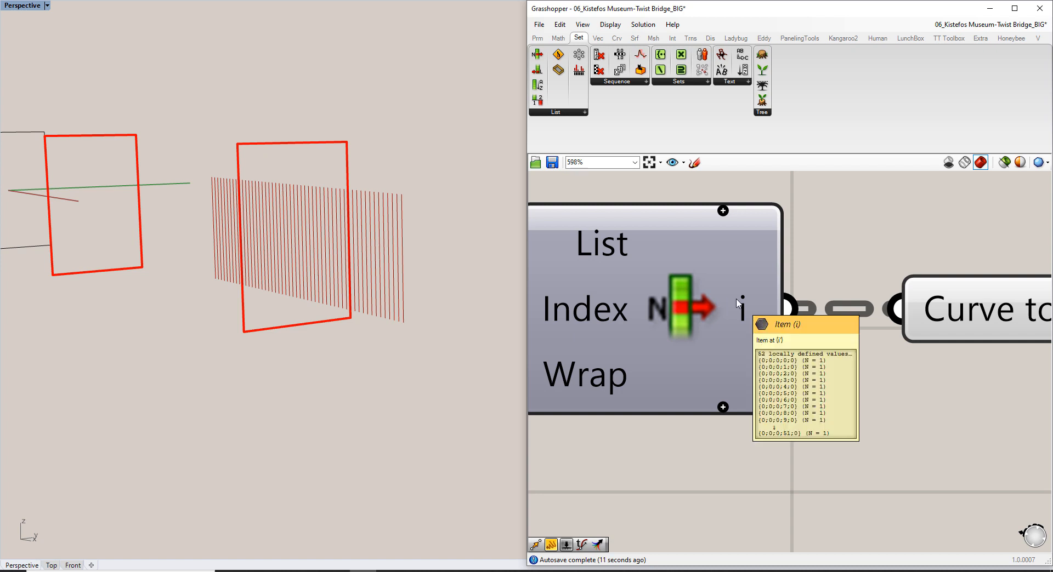
{"action": "left_click", "coordinate": [722, 407]}
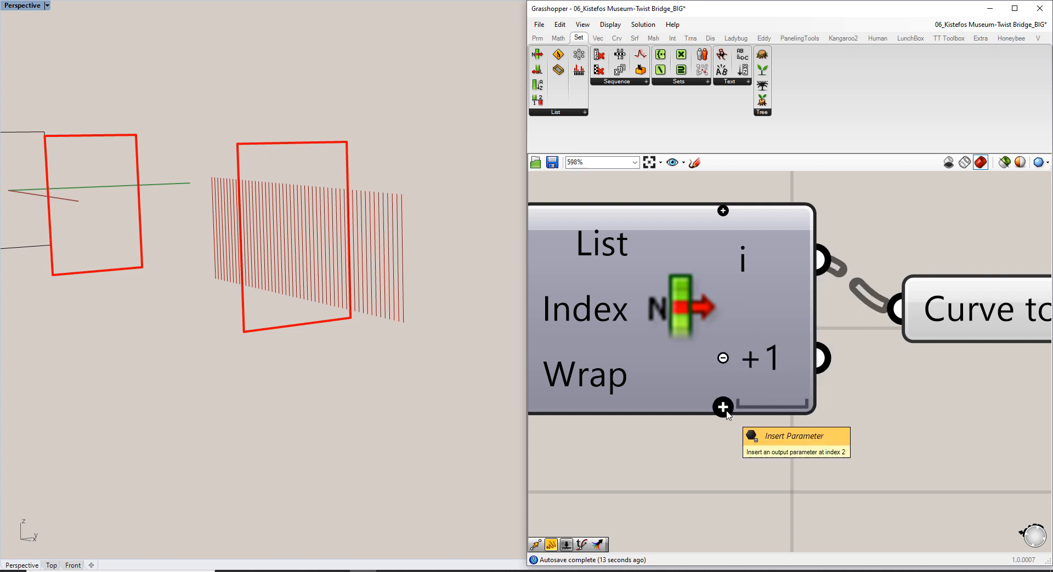
{"action": "right_click_drag", "start_coordinate": [884, 379], "coordinate": [789, 406]}
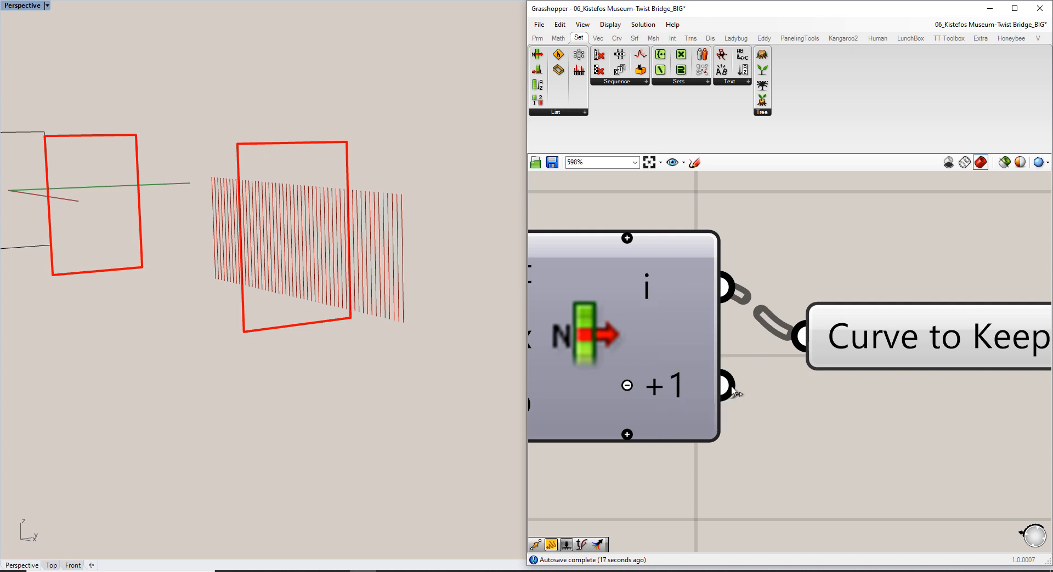
{"action": "left_click_drag", "start_coordinate": [724, 386], "coordinate": [799, 336]}
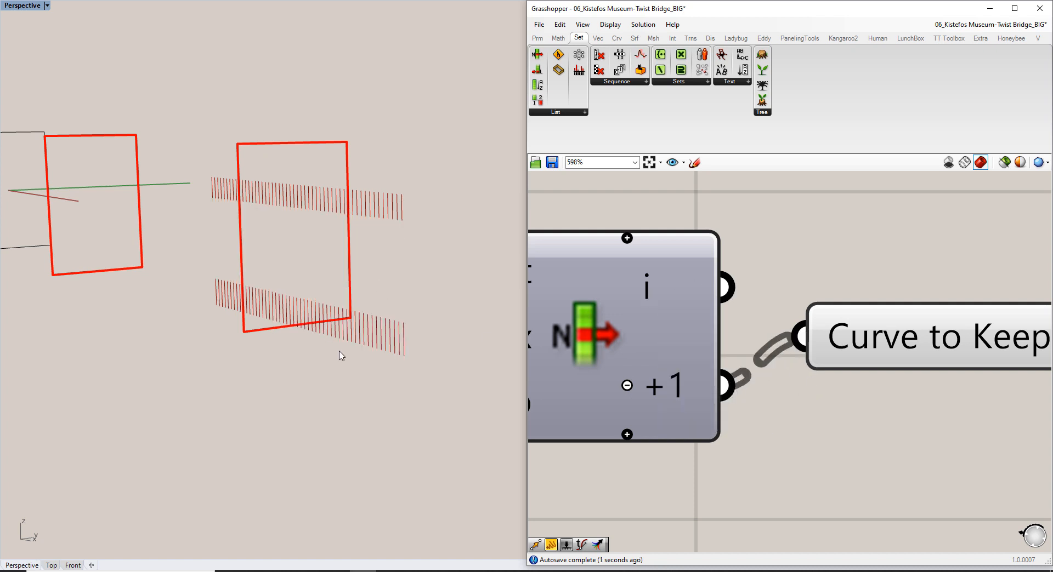
Move the copied Curve to Keep level with the +1 output of the lower List Item
{"action": "left_click_drag", "start_coordinate": [963, 328], "coordinate": [976, 378]}
{"action": "left_click", "coordinate": [807, 297]}
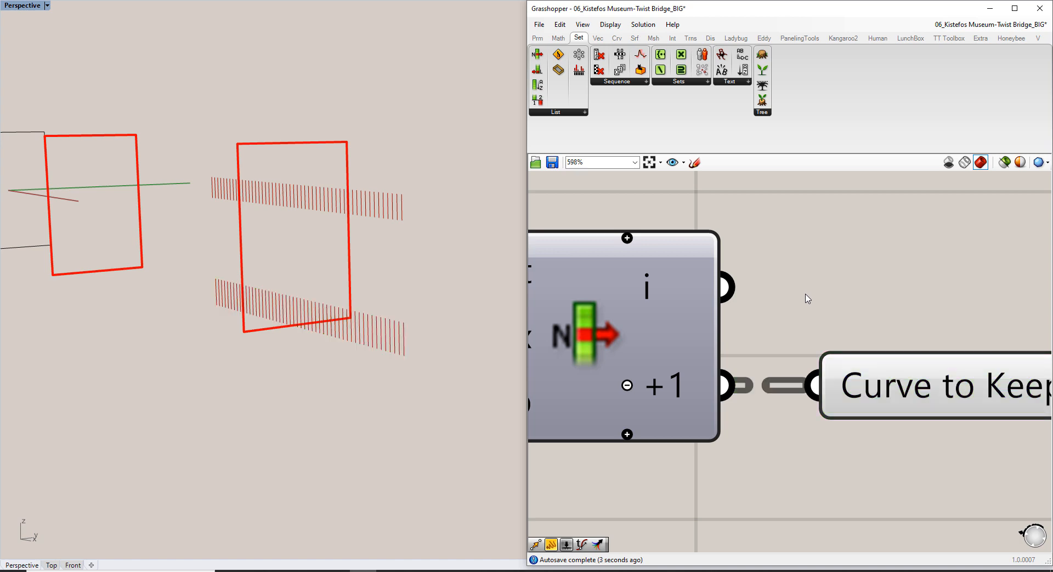
{"action": "scroll", "coordinate": [806, 297], "scroll_direction": "down", "scroll_amount": 9}
{"action": "right_click_drag", "start_coordinate": [757, 254], "coordinate": [811, 332]}
{"action": "scroll", "coordinate": [810, 331], "scroll_direction": "up", "scroll_amount": 3}
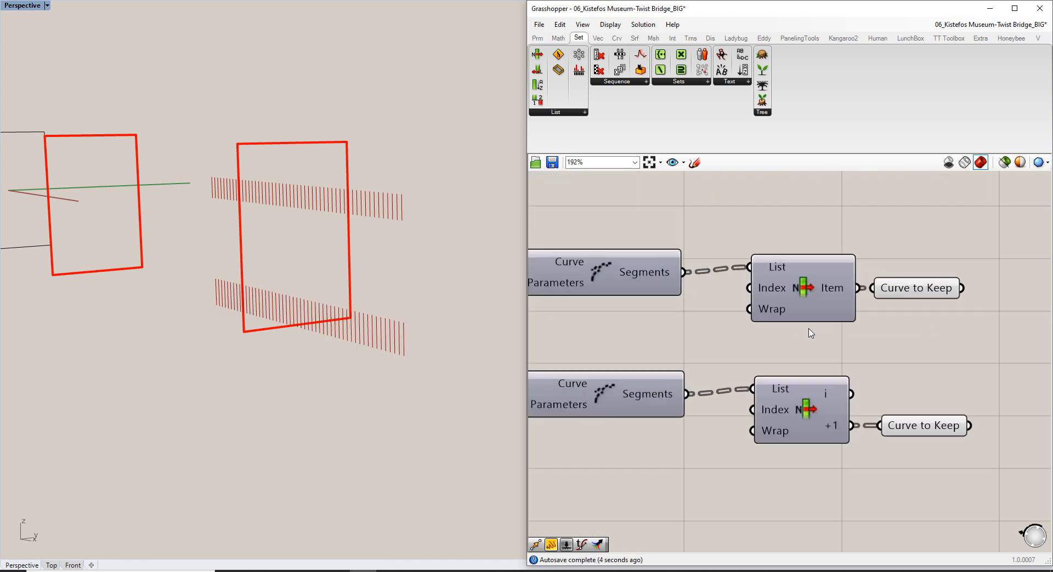
Move both Curve to Keep parameters slightly farther from their List Items so they line up
{"action": "left_click", "coordinate": [806, 288]}
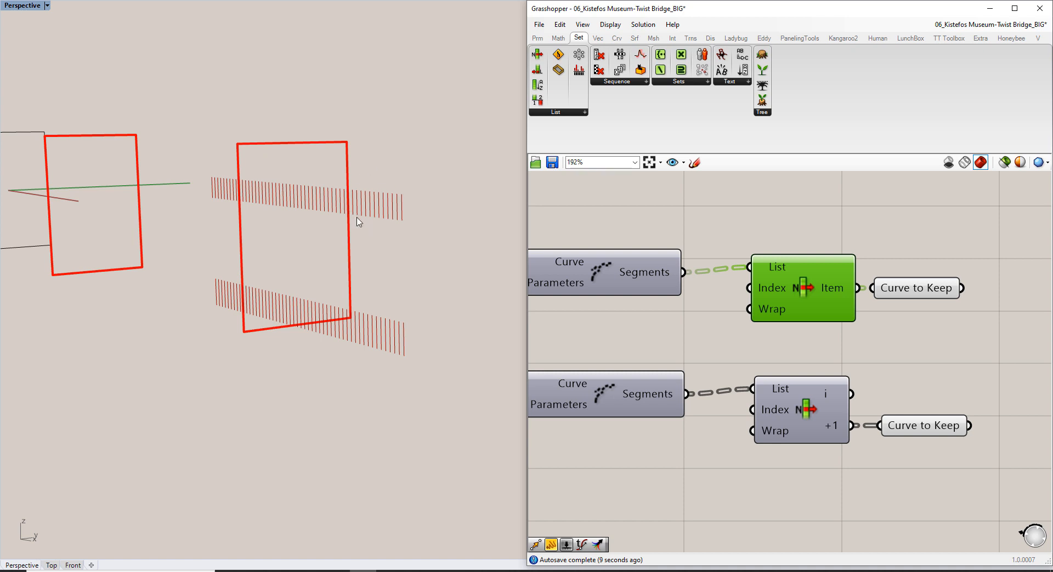
{"action": "left_click", "coordinate": [812, 414]}
{"action": "right_click_drag", "start_coordinate": [812, 414], "coordinate": [765, 303]}
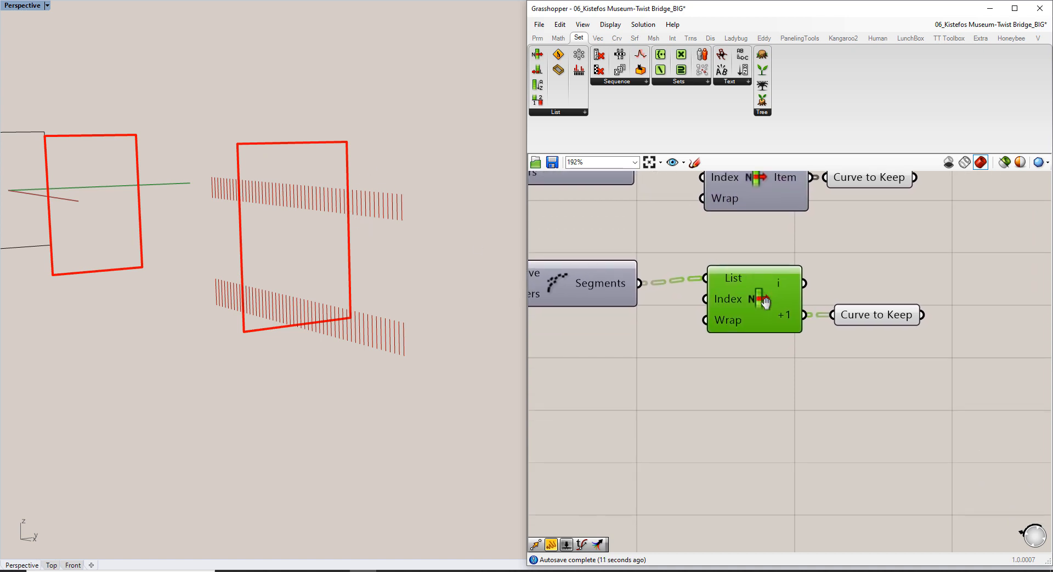
{"action": "right_click_drag", "start_coordinate": [772, 231], "coordinate": [748, 290]}
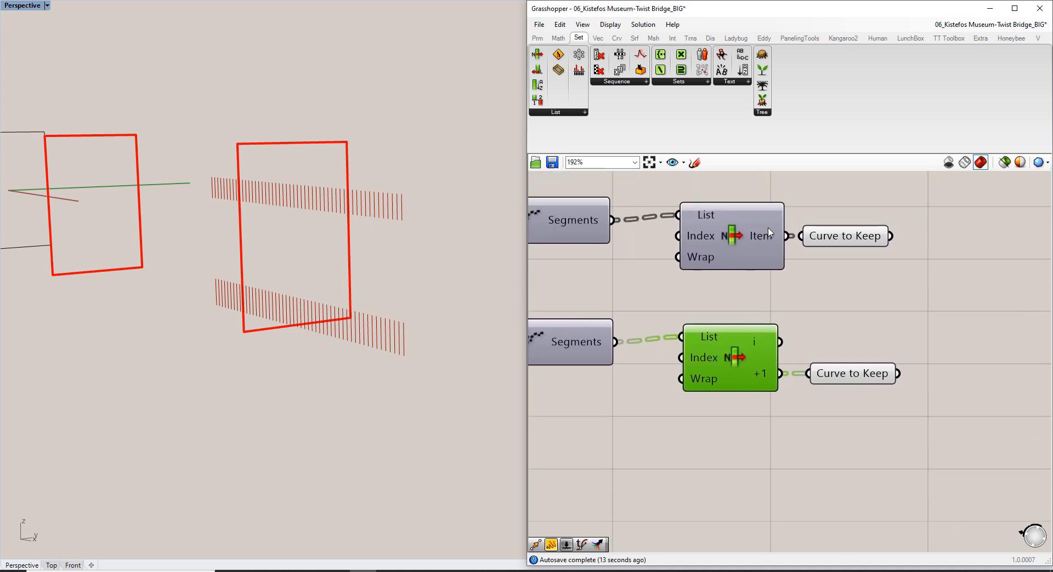
{"action": "left_click_drag", "start_coordinate": [817, 237], "coordinate": [836, 237]}
{"action": "mouse_move", "coordinate": [769, 240]}
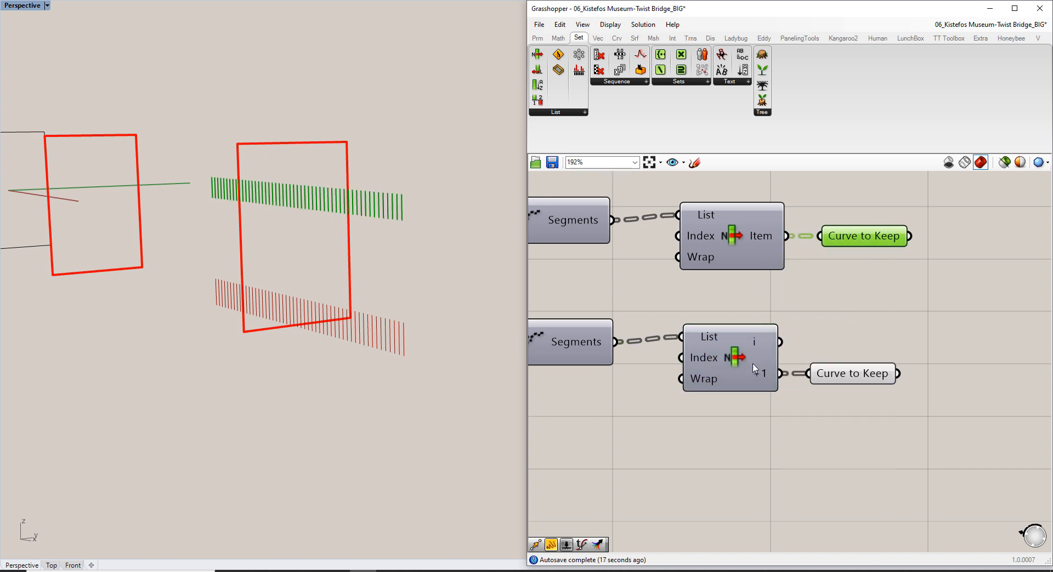
{"action": "left_click", "coordinate": [822, 340]}
{"action": "left_click", "coordinate": [847, 376]}
{"action": "left_click_drag", "start_coordinate": [845, 373], "coordinate": [858, 374]}
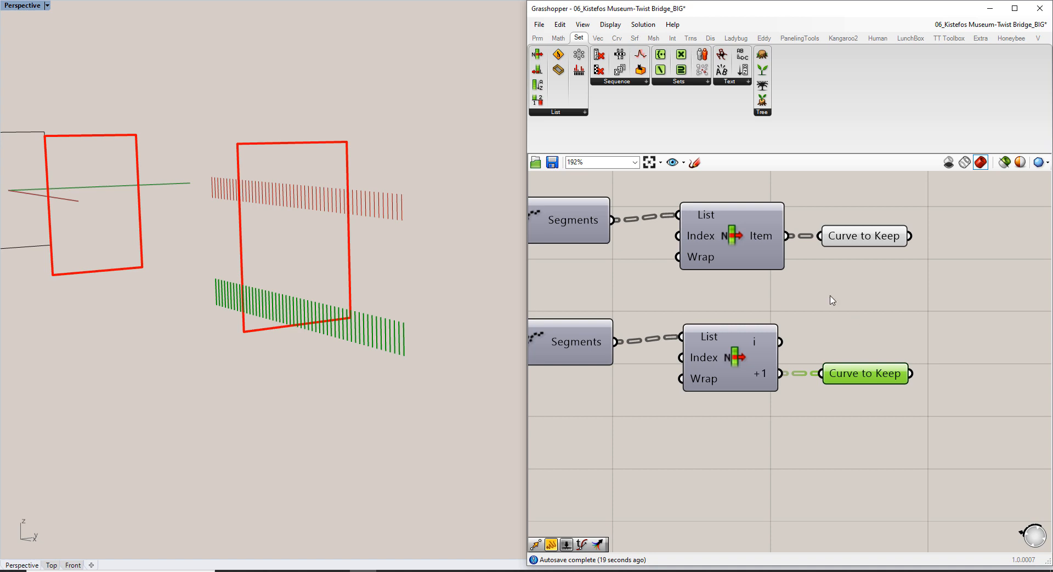
{"action": "left_click", "coordinate": [815, 288]}
Set the lower Shatter slider to 0.84 and the upper one to 0.20
{"action": "right_click_drag", "start_coordinate": [676, 288], "coordinate": [730, 293]}
{"action": "scroll", "coordinate": [730, 293], "scroll_direction": "down", "scroll_amount": 4}
{"action": "right_click_drag", "start_coordinate": [416, 335], "coordinate": [512, 334]}
{"action": "right_click_drag", "start_coordinate": [447, 318], "coordinate": [404, 320]}
{"action": "scroll", "coordinate": [442, 313], "scroll_direction": "down", "scroll_amount": 7}
{"action": "right_click_drag", "start_coordinate": [651, 332], "coordinate": [780, 322]}
{"action": "scroll", "coordinate": [776, 334], "scroll_direction": "up", "scroll_amount": 5}
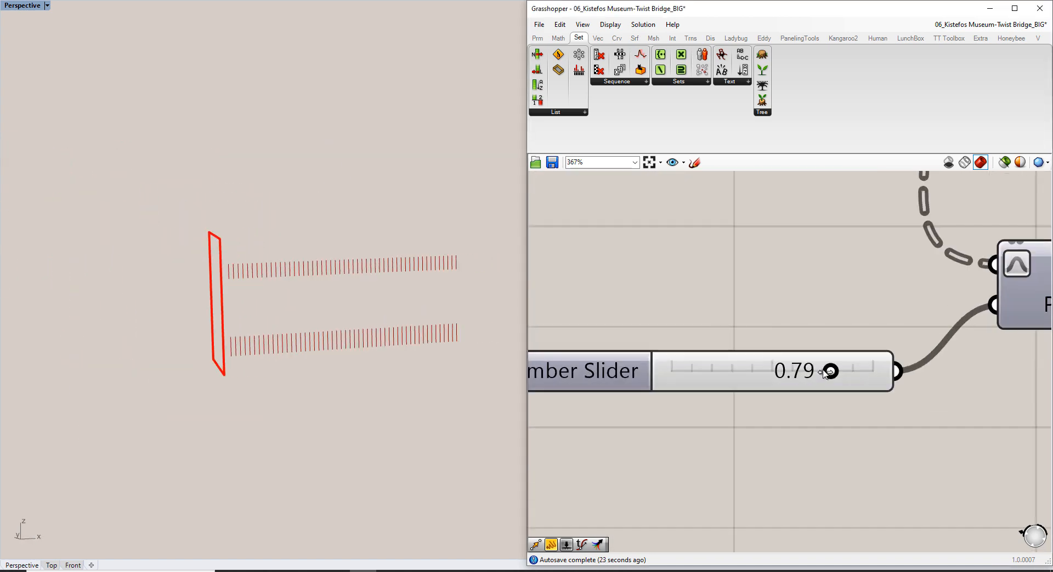
{"action": "mouse_move", "coordinate": [832, 374]}
{"action": "left_mouse_down"}
{"action": "mouse_move", "coordinate": [865, 371]}
{"action": "mouse_move", "coordinate": [848, 370]}
{"action": "left_mouse_up"}
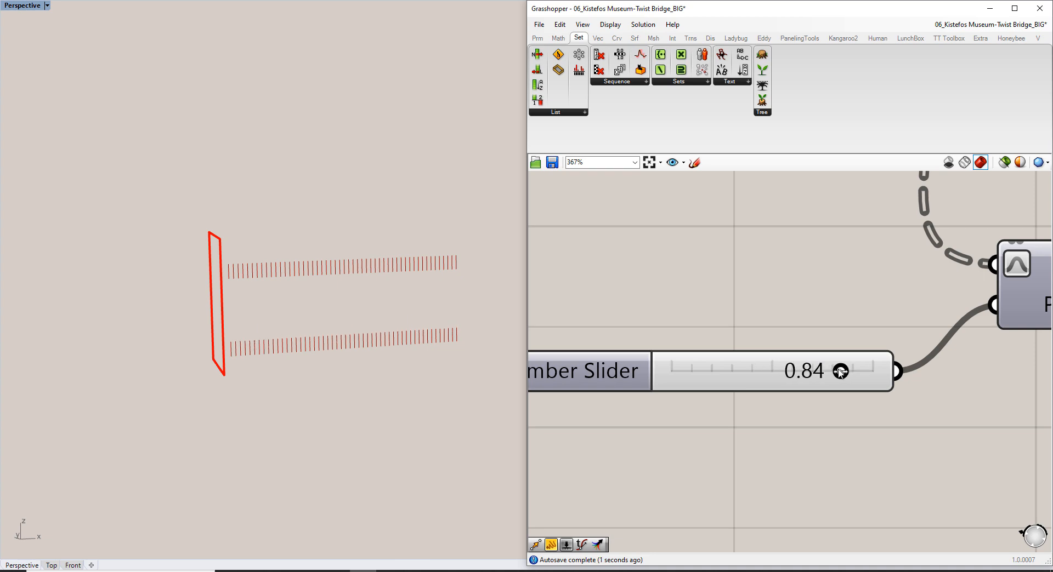
{"action": "right_click_drag", "start_coordinate": [789, 224], "coordinate": [735, 420]}
{"action": "mouse_move", "coordinate": [648, 336]}
{"action": "left_mouse_down"}
{"action": "mouse_move", "coordinate": [673, 336]}
{"action": "mouse_move", "coordinate": [657, 336]}
{"action": "left_mouse_up"}
{"action": "scroll", "coordinate": [774, 385], "scroll_direction": "down", "scroll_amount": 5}
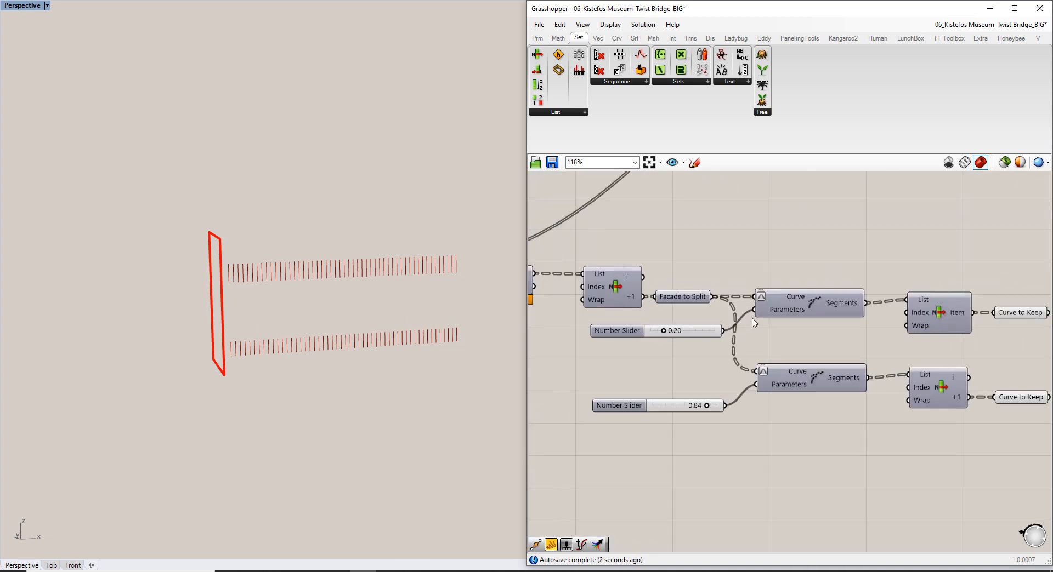
Examine the exploded contour segments and their list structure to see which sides still need collecting
{"action": "right_click_drag", "start_coordinate": [855, 321], "coordinate": [809, 342]}
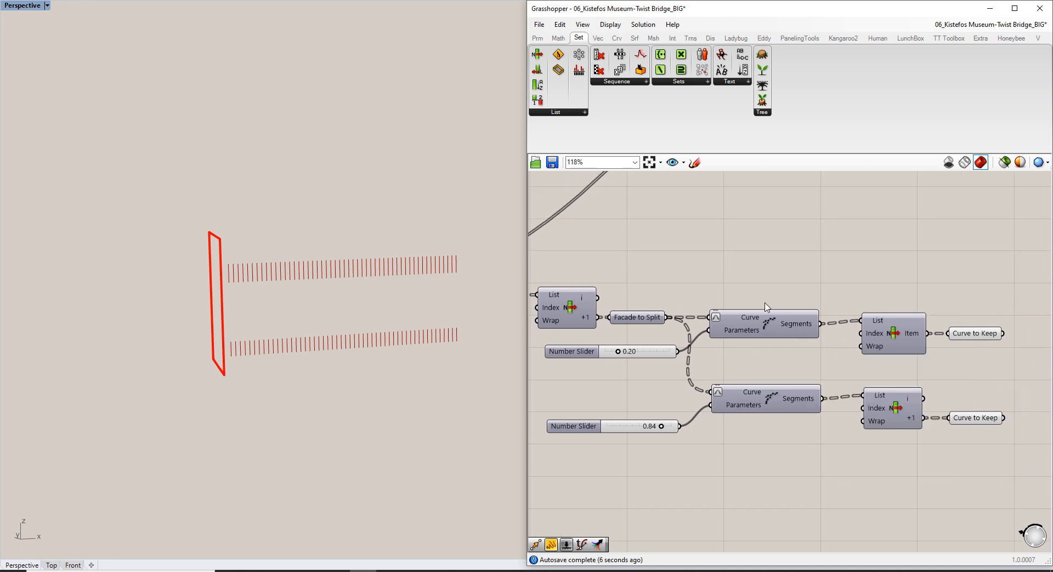
{"action": "right_click_drag", "start_coordinate": [581, 303], "coordinate": [750, 308]}
{"action": "scroll", "coordinate": [748, 307], "scroll_direction": "down", "scroll_amount": 3}
{"action": "scroll", "coordinate": [675, 307], "scroll_direction": "up", "scroll_amount": 1}
{"action": "scroll", "coordinate": [677, 309], "scroll_direction": "up", "scroll_amount": 3}
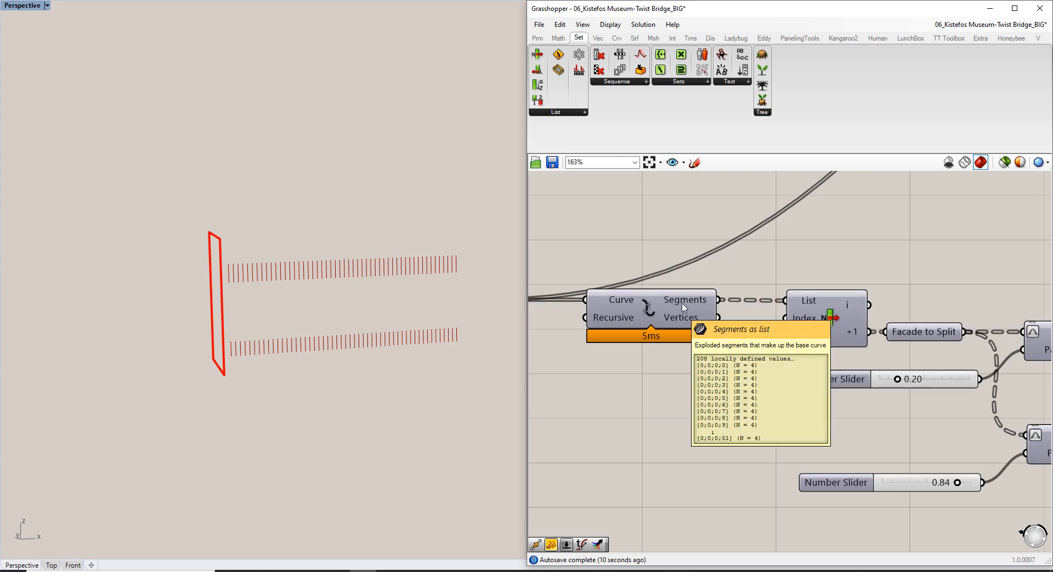
{"action": "right_click_drag", "start_coordinate": [866, 280], "coordinate": [813, 302]}
{"action": "right_click_drag", "start_coordinate": [419, 264], "coordinate": [301, 265]}
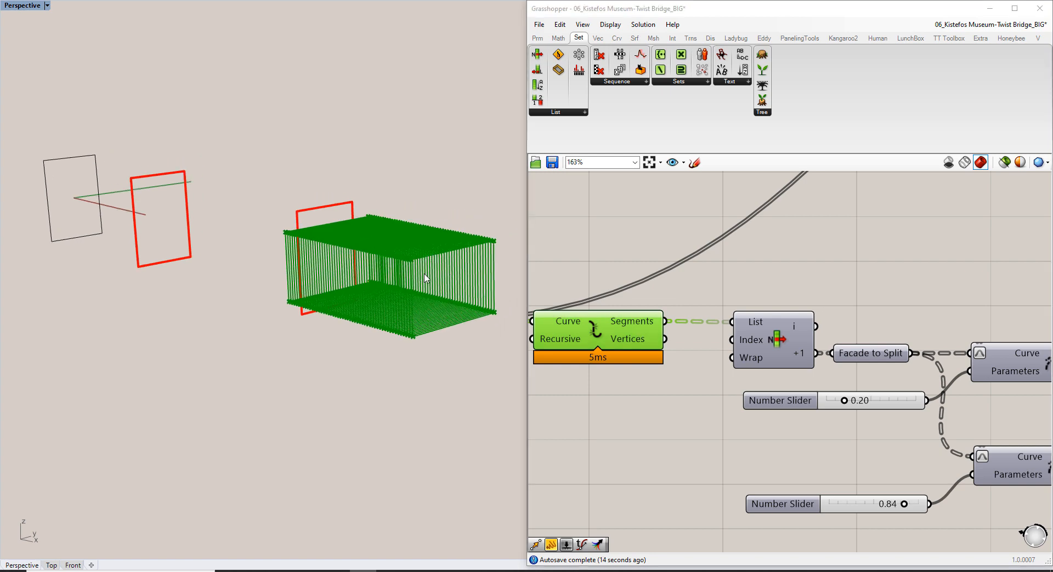
{"action": "scroll", "coordinate": [426, 278], "scroll_direction": "up", "scroll_amount": 3}
{"action": "right_click_drag", "start_coordinate": [426, 277], "coordinate": [198, 335]}
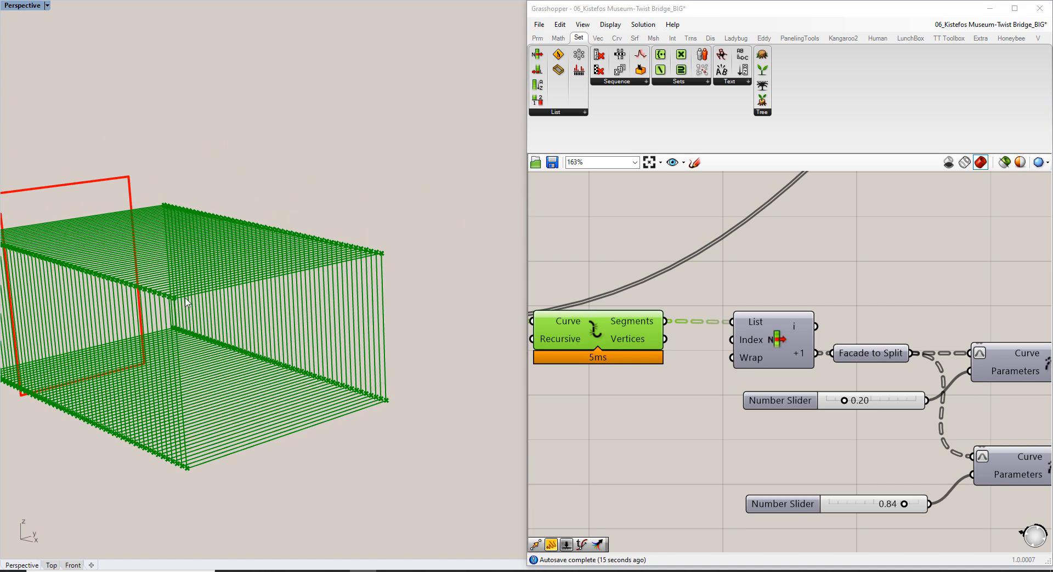
{"action": "left_click", "coordinate": [704, 395]}
Insert +2 and +3 outputs on the List Item that feeds Facade to Split
{"action": "scroll", "coordinate": [796, 310], "scroll_direction": "up", "scroll_amount": 4}
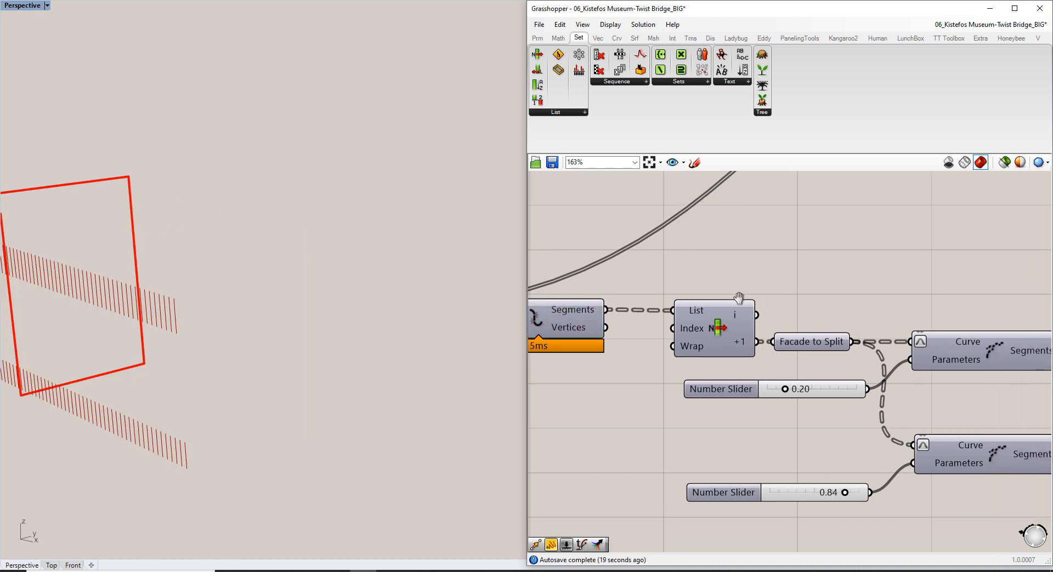
{"action": "mouse_move", "coordinate": [722, 318]}
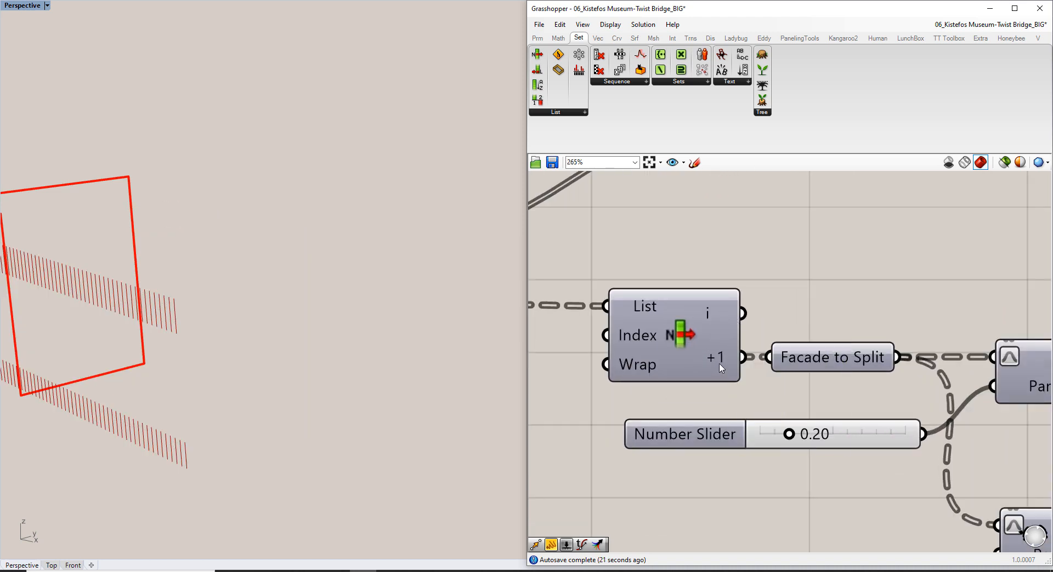
{"action": "scroll", "coordinate": [716, 354], "scroll_direction": "up", "scroll_amount": 5}
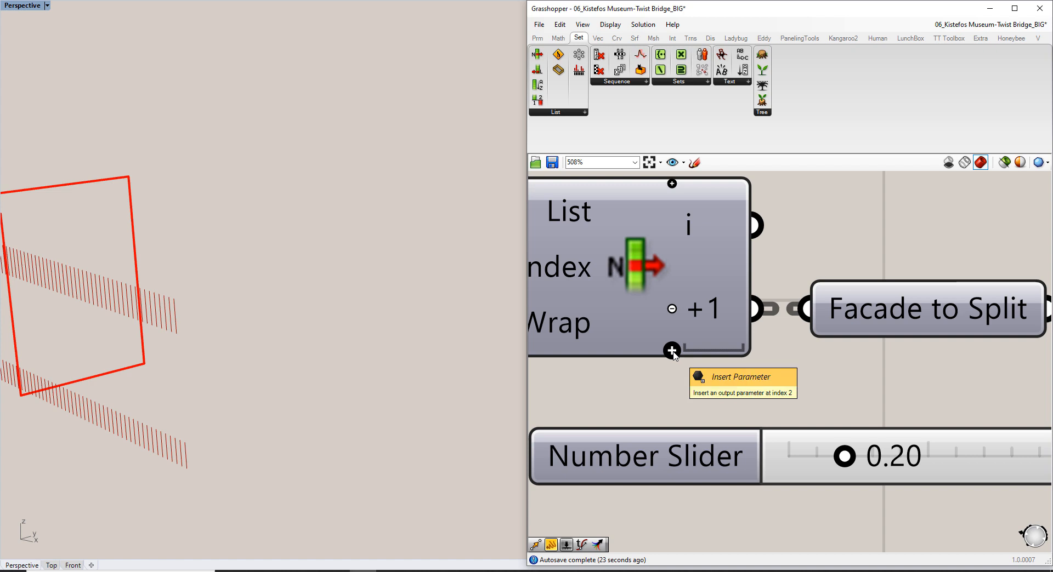
{"action": "left_click", "coordinate": [673, 351]}
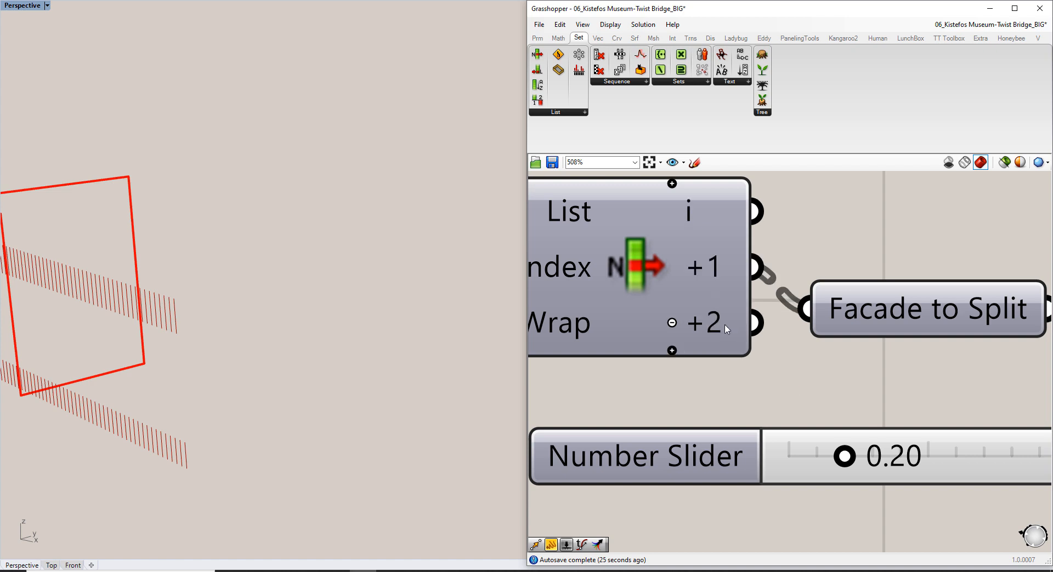
{"action": "left_click", "coordinate": [671, 350]}
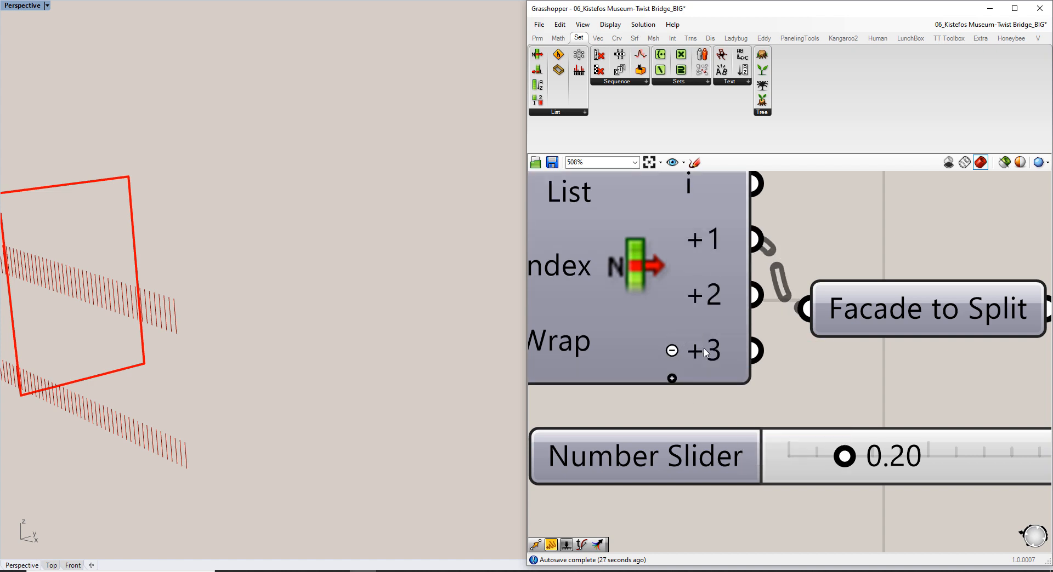
{"action": "scroll", "coordinate": [735, 354], "scroll_direction": "down", "scroll_amount": 4}
{"action": "left_click", "coordinate": [697, 324]}
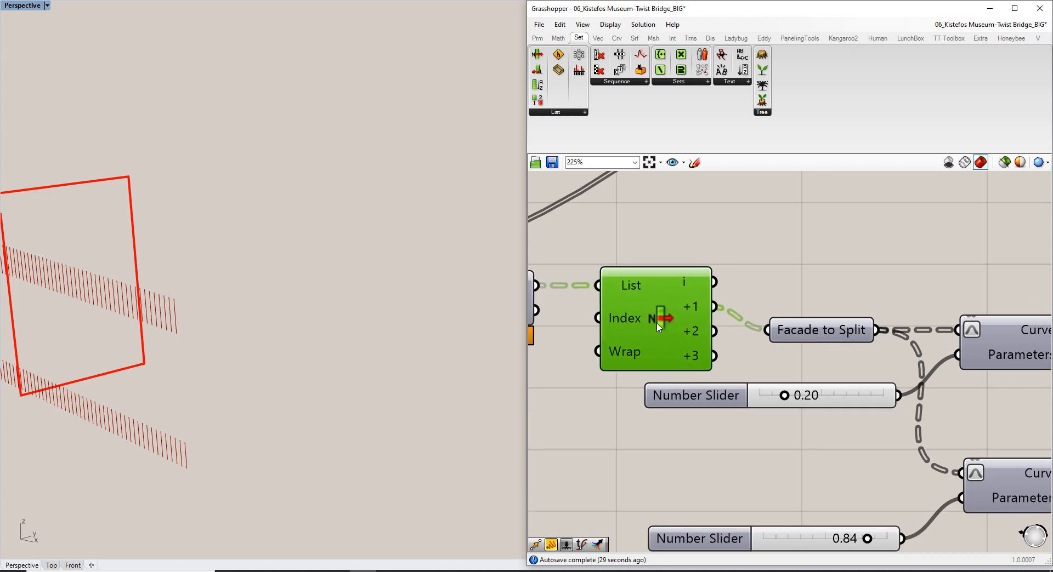
Add a Merge component above Facade to Split
{"action": "double_click", "coordinate": [779, 229]}
{"action": "type", "text": "merge"}
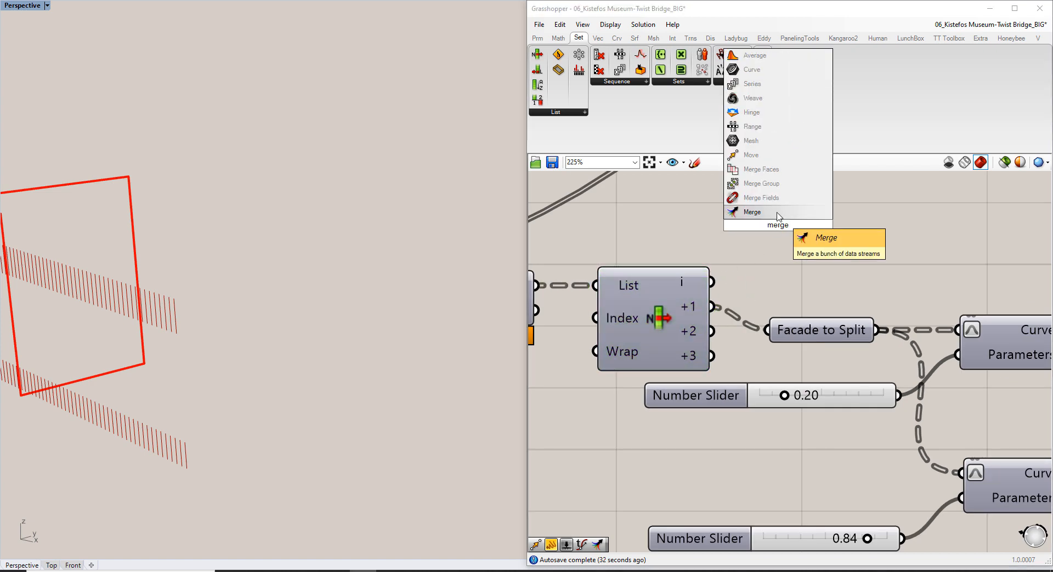
{"action": "left_click", "coordinate": [777, 213]}
{"action": "left_click_drag", "start_coordinate": [806, 222], "coordinate": [871, 204]}
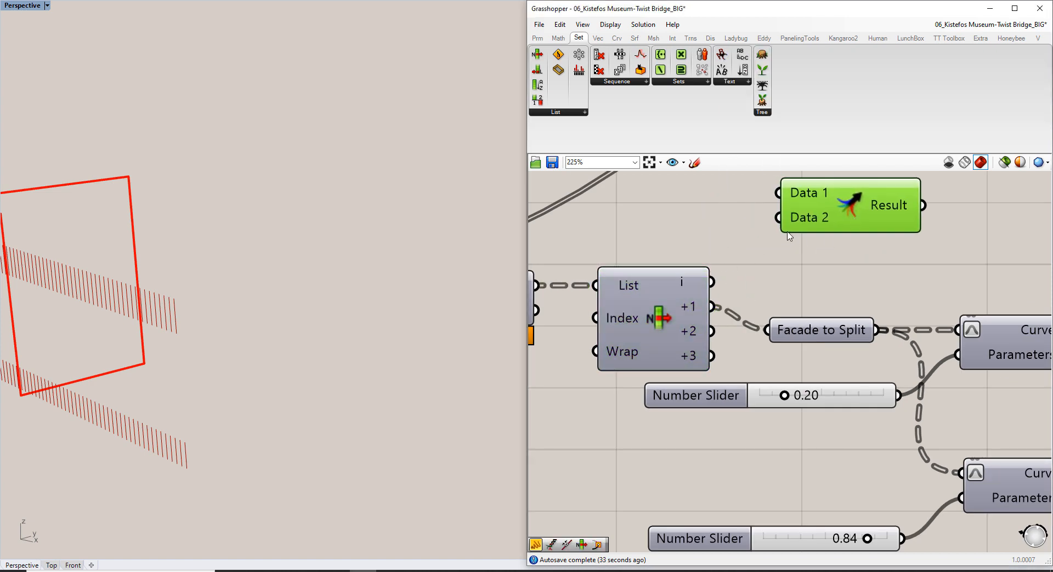
{"action": "right_click_drag", "start_coordinate": [787, 237], "coordinate": [718, 299]}
Connect the List Item's i, +2 and +3 outputs to the Merge inputs D1, D2 and D3
{"action": "left_click_drag", "start_coordinate": [641, 344], "coordinate": [709, 254]}
{"action": "left_click_drag", "start_coordinate": [767, 274], "coordinate": [777, 273]}
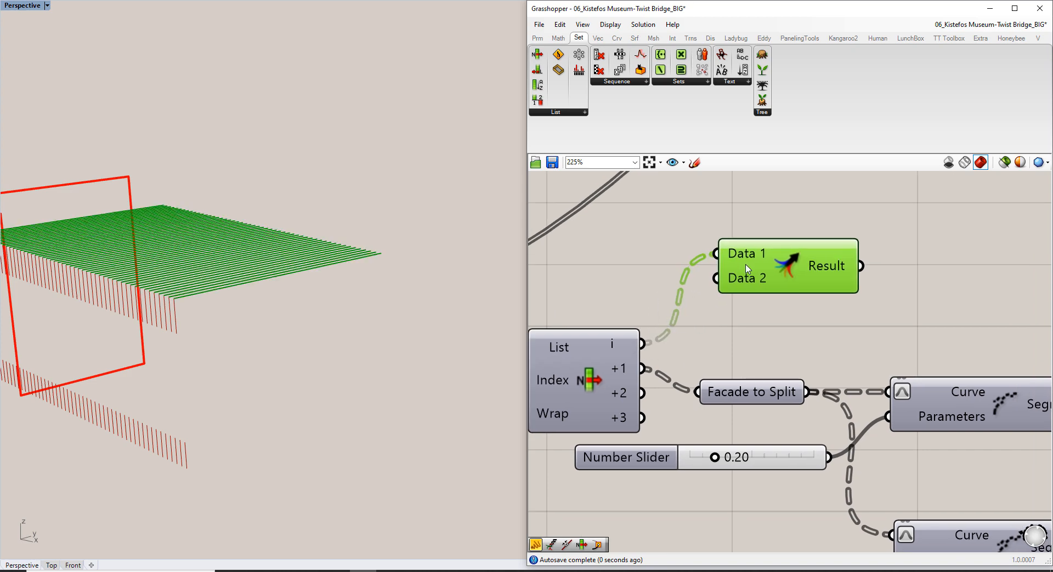
{"action": "left_click_drag", "start_coordinate": [645, 393], "coordinate": [718, 277]}
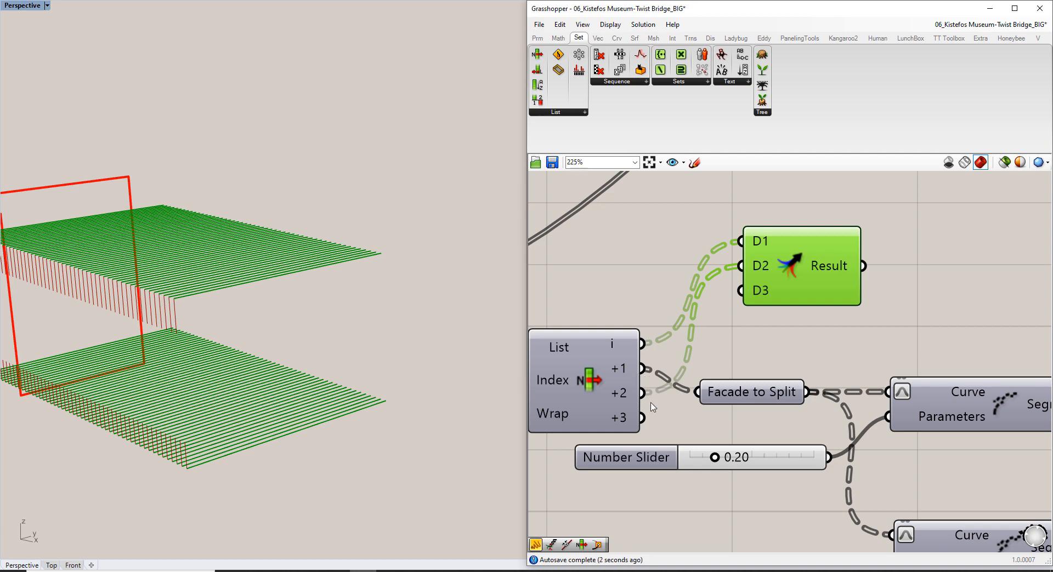
{"action": "left_click_drag", "start_coordinate": [643, 417], "coordinate": [742, 291]}
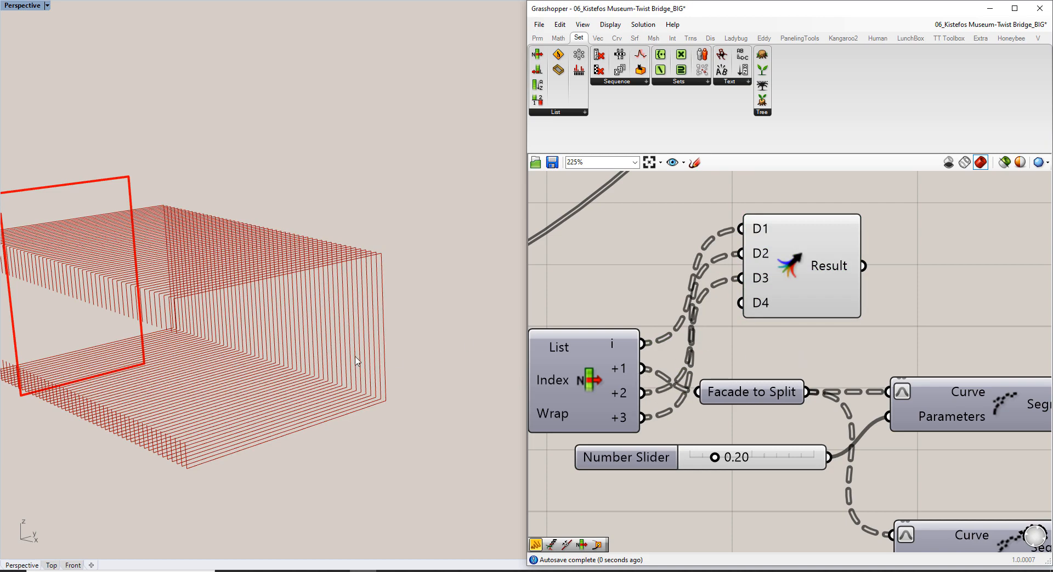
Inspect the merged sides in the viewport and move the Merge component beyond the Curve to Keep parameters
{"action": "left_click", "coordinate": [790, 269]}
{"action": "right_click_drag", "start_coordinate": [308, 342], "coordinate": [282, 359]}
{"action": "scroll", "coordinate": [658, 305], "scroll_direction": "down", "scroll_amount": 3}
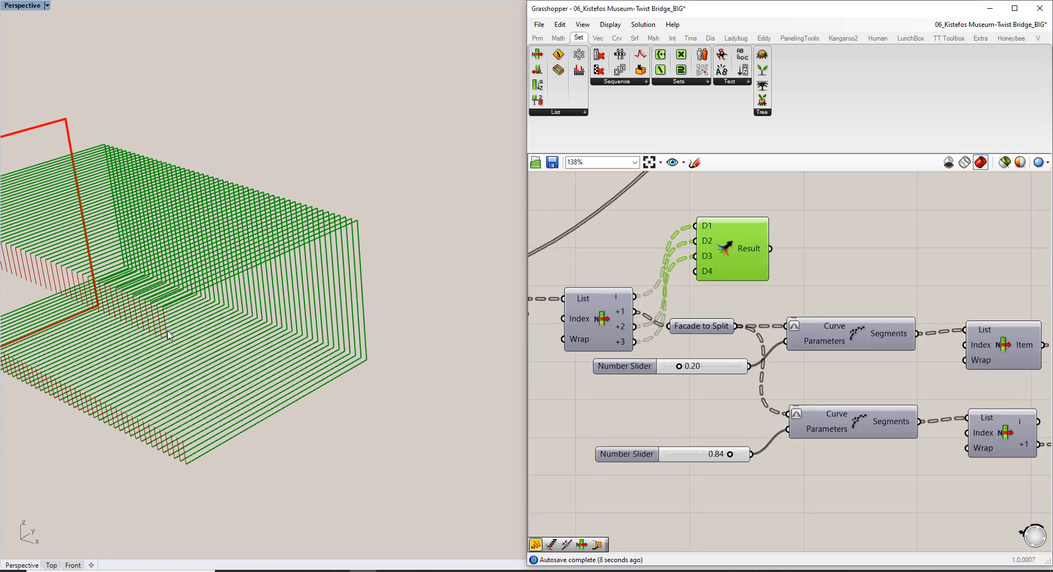
{"action": "scroll", "coordinate": [871, 256], "scroll_direction": "down", "scroll_amount": 2}
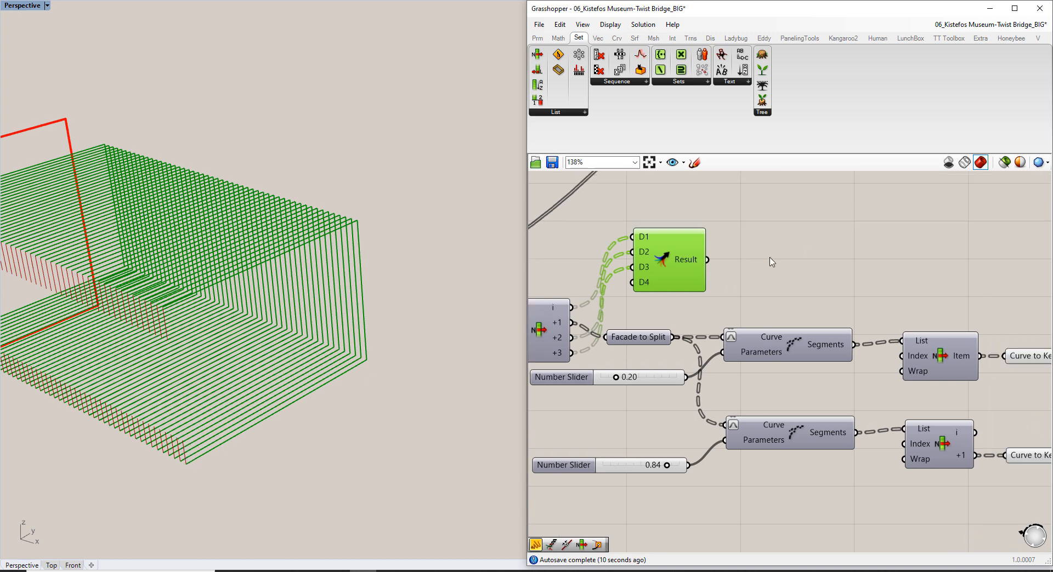
{"action": "left_click_drag", "start_coordinate": [675, 267], "coordinate": [997, 276]}
{"action": "left_click", "coordinate": [1008, 379]}
{"action": "scroll", "coordinate": [932, 351], "scroll_direction": "up", "scroll_amount": 3}
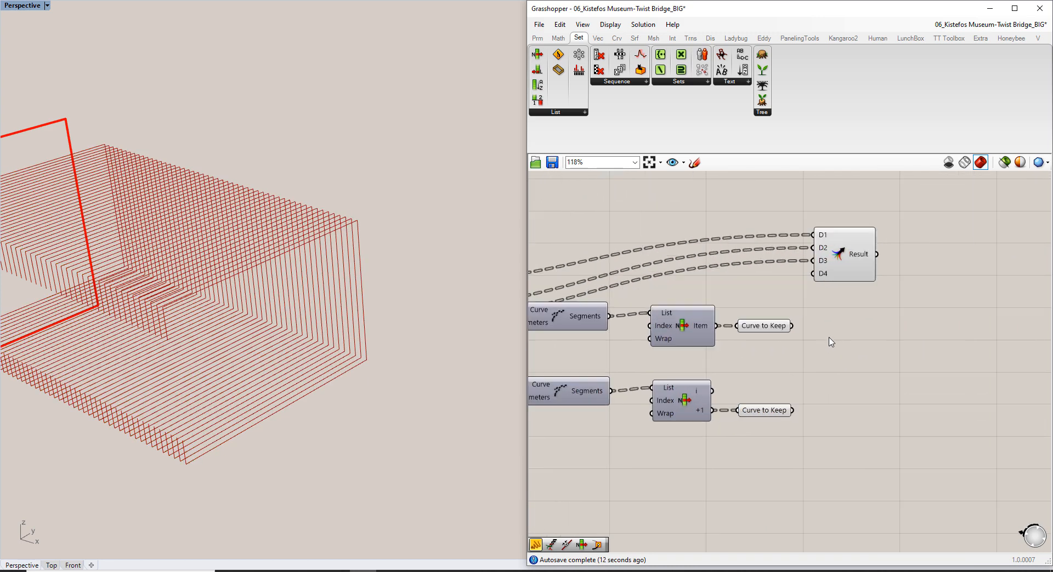
Connect the upper Curve to Keep to Merge input D4 and the lower one to D5
{"action": "left_click_drag", "start_coordinate": [779, 321], "coordinate": [806, 239]}
{"action": "left_click_drag", "start_coordinate": [782, 440], "coordinate": [805, 257]}
{"action": "scroll", "coordinate": [830, 337], "scroll_direction": "up", "scroll_amount": 3}
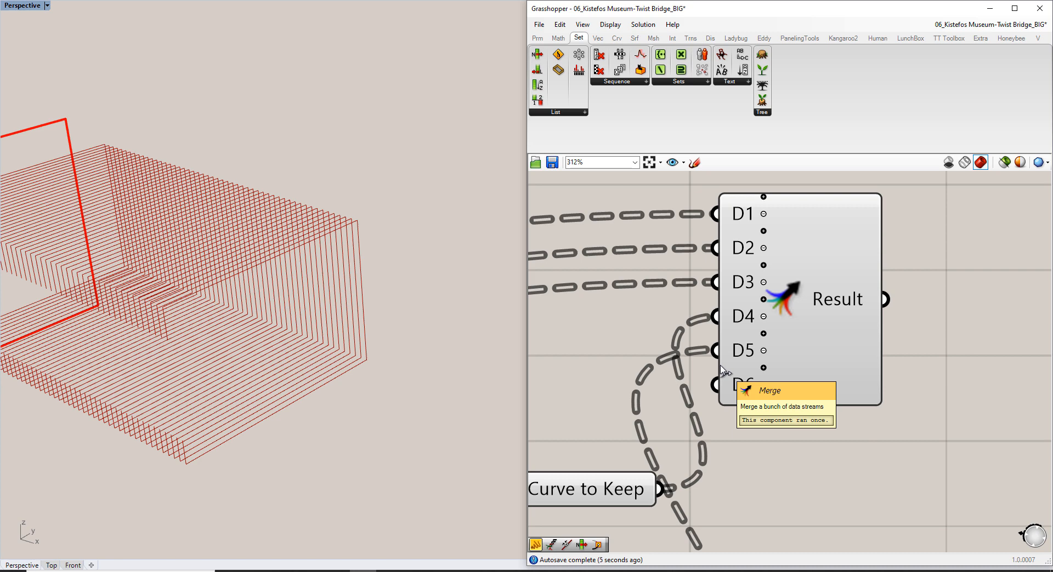
Apply Simplify to the Merge inputs D1 through D5 so the branch paths match
{"action": "mouse_move", "coordinate": [849, 309]}
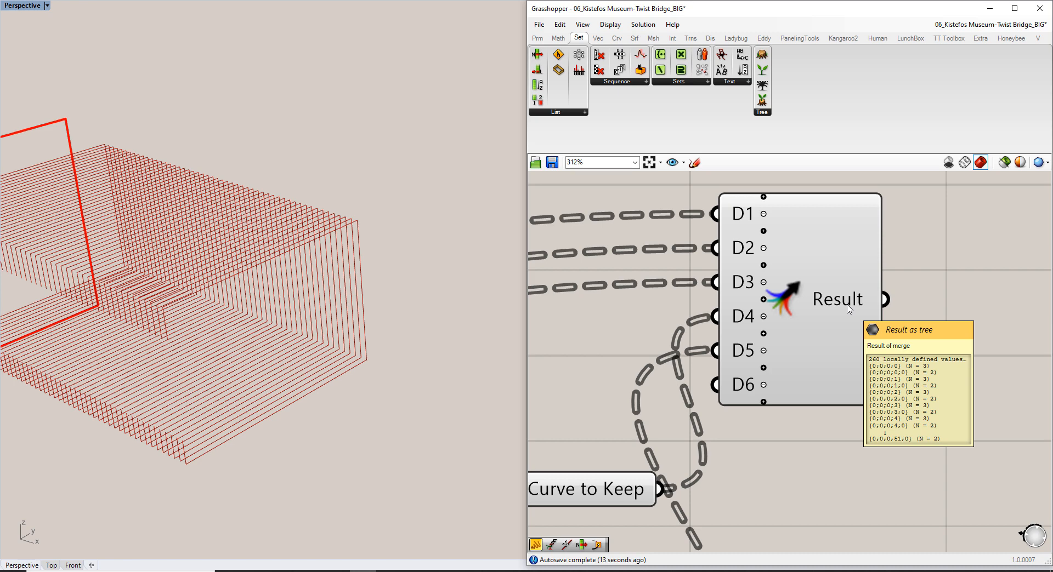
{"action": "mouse_move", "coordinate": [812, 248]}
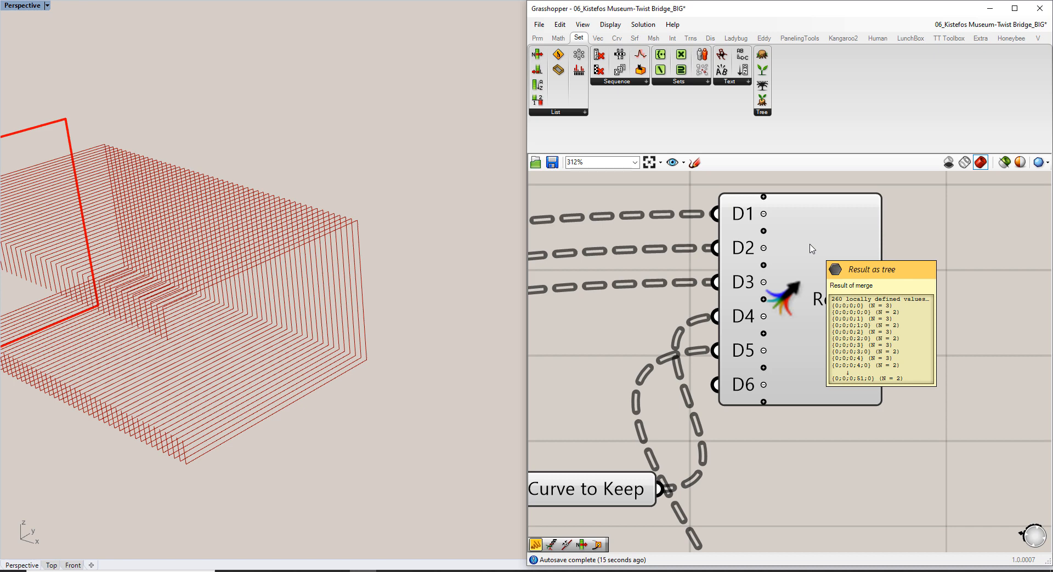
{"action": "right_click", "coordinate": [738, 211]}
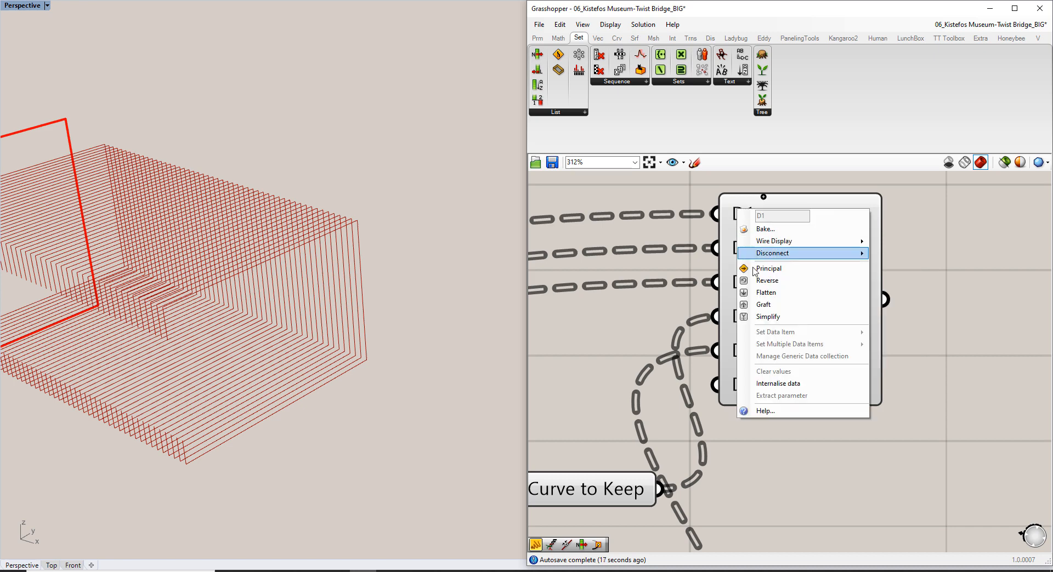
{"action": "left_click", "coordinate": [767, 317]}
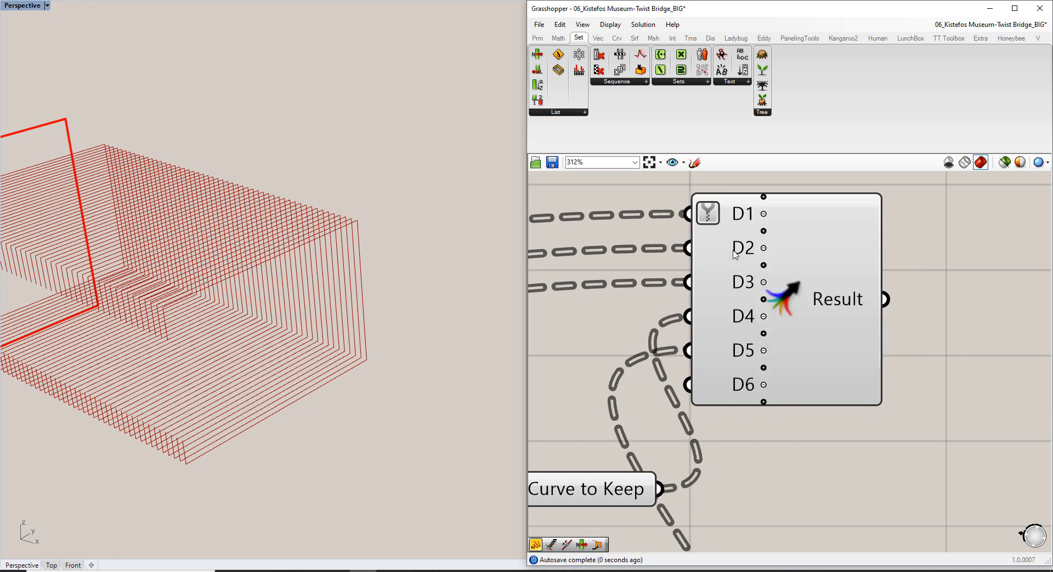
{"action": "right_click", "coordinate": [735, 253]}
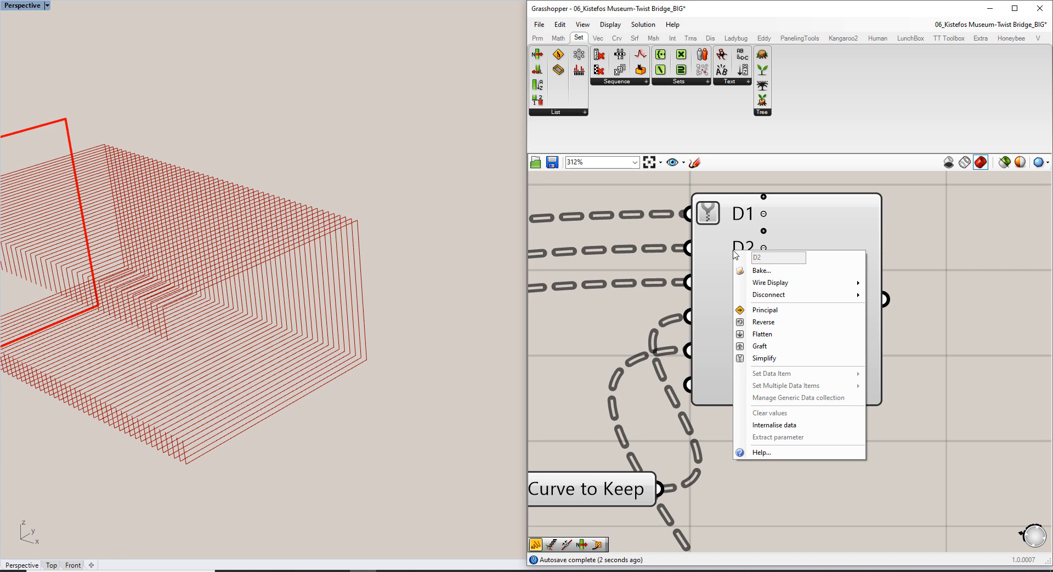
{"action": "left_click", "coordinate": [764, 358]}
{"action": "right_click", "coordinate": [714, 275]}
{"action": "left_click", "coordinate": [742, 379]}
{"action": "right_click", "coordinate": [717, 303]}
{"action": "left_click", "coordinate": [746, 407]}
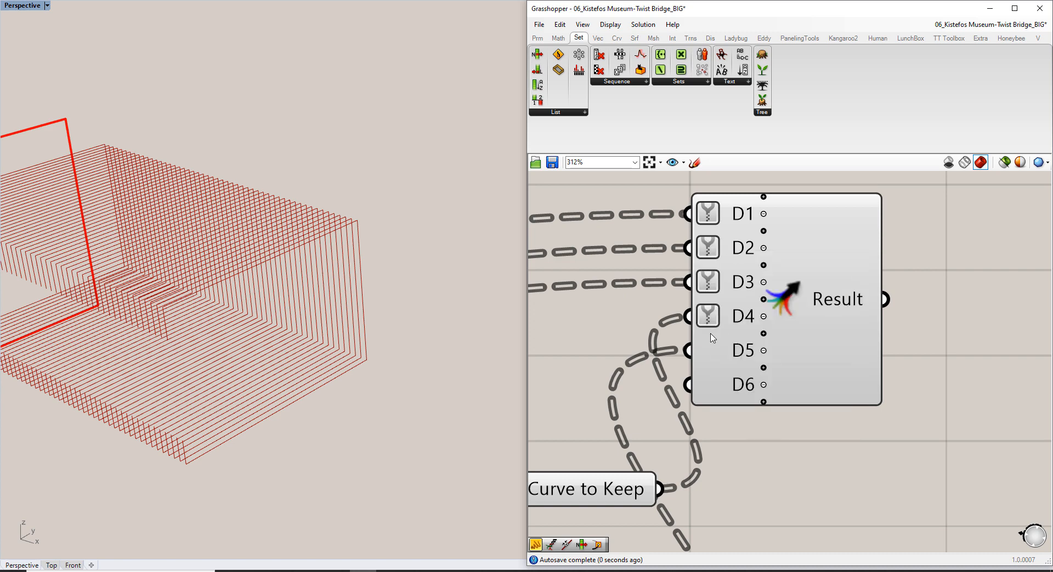
{"action": "right_click", "coordinate": [712, 337]}
{"action": "left_click", "coordinate": [743, 442]}
Turn off the preview of the Merge component
{"action": "right_click_drag", "start_coordinate": [860, 325], "coordinate": [804, 343]}
{"action": "left_click", "coordinate": [795, 315]}
{"action": "key", "text": "ctrl+q"}
{"action": "left_click", "coordinate": [848, 314]}
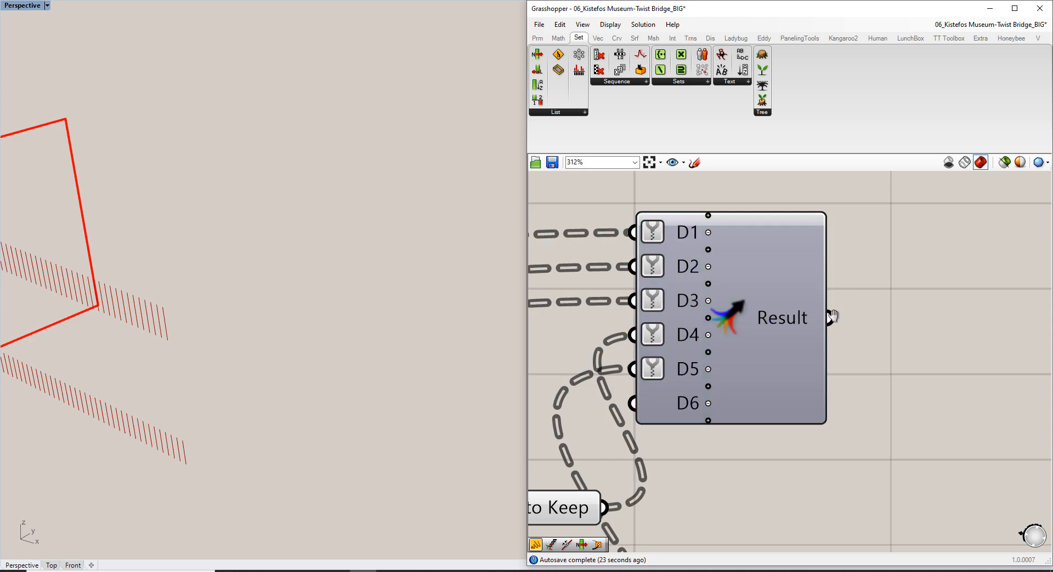
Add a Join Curves component beside Merge and connect the Merge Result to its Curves input
{"action": "scroll", "coordinate": [831, 317], "scroll_direction": "down", "scroll_amount": 5}
{"action": "double_click", "coordinate": [864, 307]}
{"action": "type", "text": "j"}
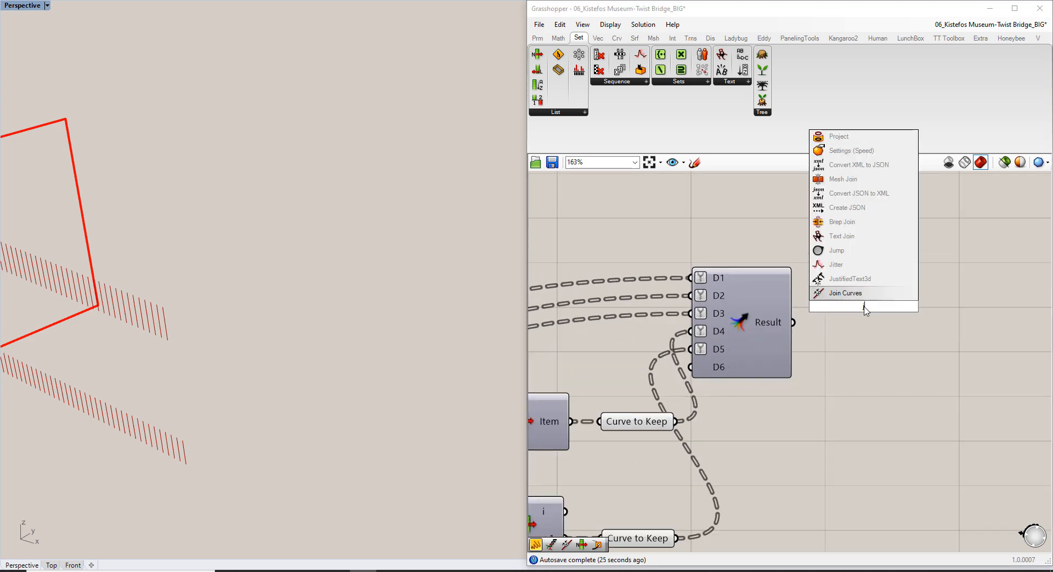
{"action": "left_click", "coordinate": [862, 296]}
{"action": "left_click_drag", "start_coordinate": [862, 304], "coordinate": [875, 333]}
{"action": "left_click", "coordinate": [858, 287]}
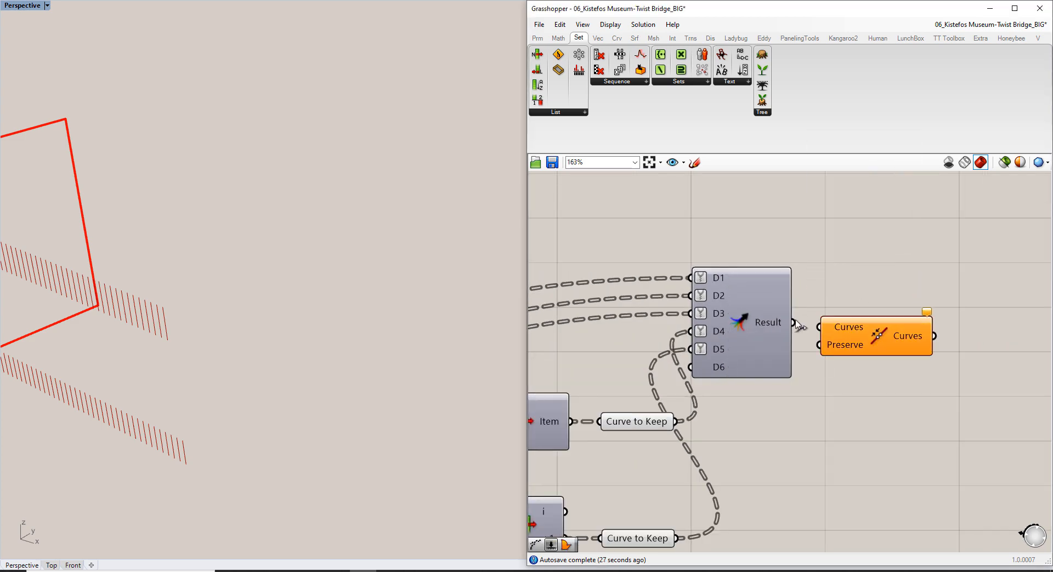
{"action": "left_click_drag", "start_coordinate": [794, 324], "coordinate": [819, 327]}
{"action": "left_click_drag", "start_coordinate": [883, 335], "coordinate": [891, 330]}
{"action": "right_click_drag", "start_coordinate": [910, 329], "coordinate": [828, 318]}
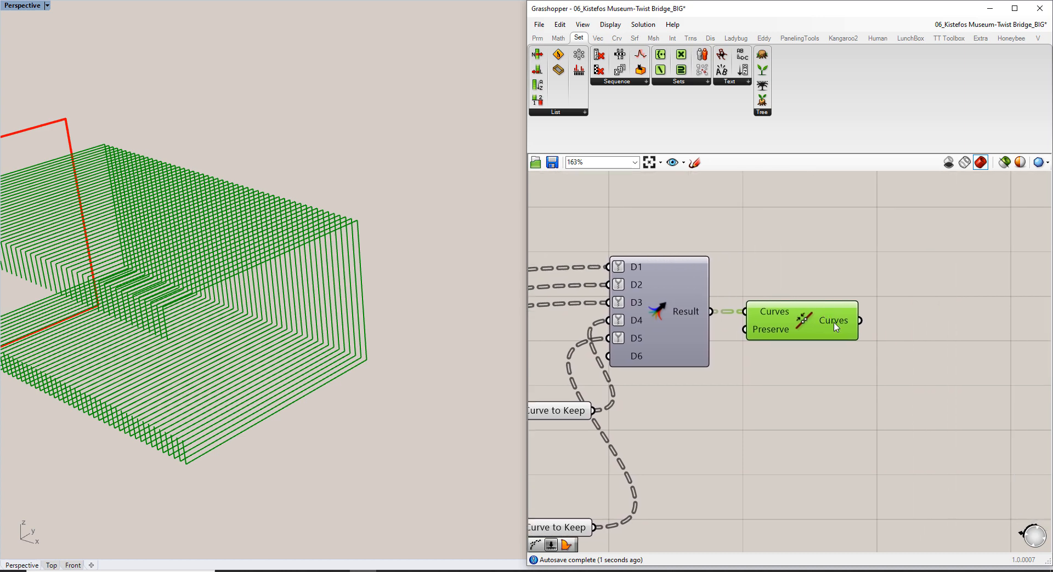
{"action": "mouse_move", "coordinate": [836, 327]}
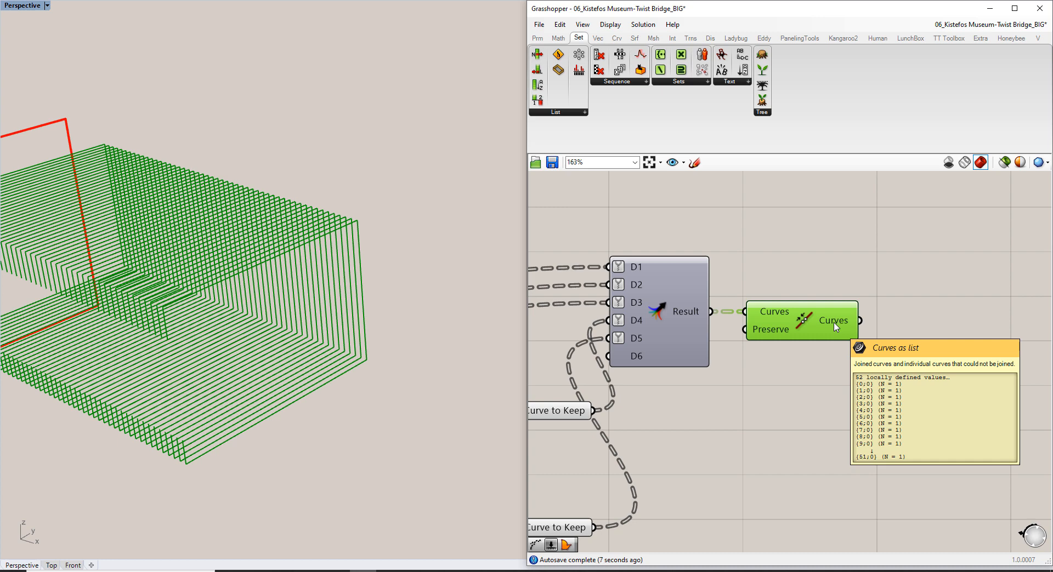
{"action": "left_click", "coordinate": [797, 297]}
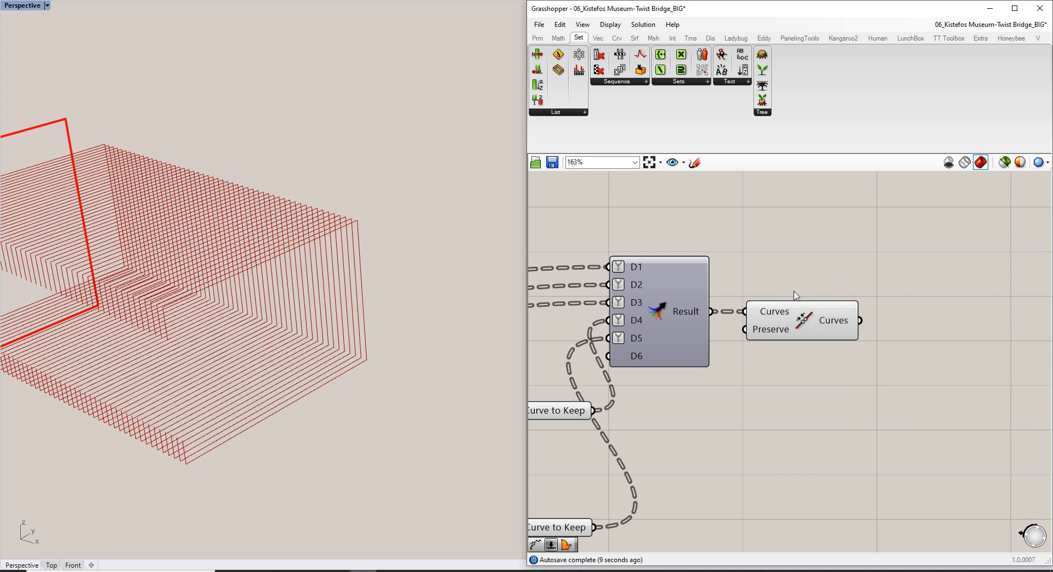
Place a copy of the upstream G3 90 Rotation parameter beyond the Join Curves component
{"action": "left_click", "coordinate": [796, 330]}
{"action": "left_click", "coordinate": [857, 294]}
{"action": "double_click", "coordinate": [856, 298]}
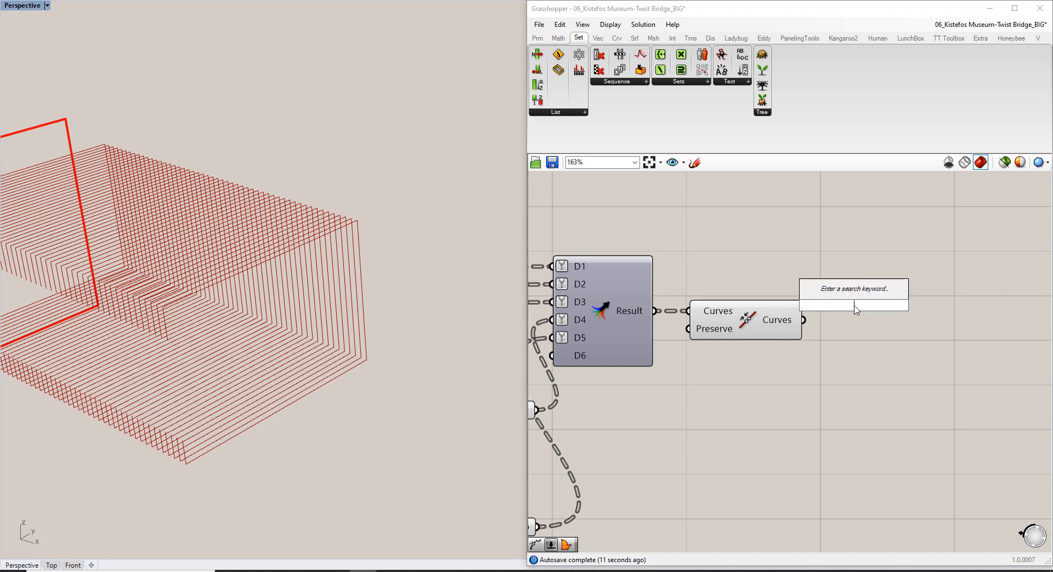
{"action": "scroll", "coordinate": [835, 273], "scroll_direction": "down", "scroll_amount": 5}
{"action": "right_click_drag", "start_coordinate": [640, 275], "coordinate": [788, 304]}
{"action": "right_click_drag", "start_coordinate": [564, 334], "coordinate": [755, 336]}
{"action": "scroll", "coordinate": [851, 344], "scroll_direction": "up", "scroll_amount": 3}
{"action": "left_click", "coordinate": [870, 343]}
{"action": "right_click_drag", "start_coordinate": [554, 336], "coordinate": [716, 346]}
{"action": "left_click", "coordinate": [705, 330]}
{"action": "scroll", "coordinate": [706, 334], "scroll_direction": "down", "scroll_amount": 1}
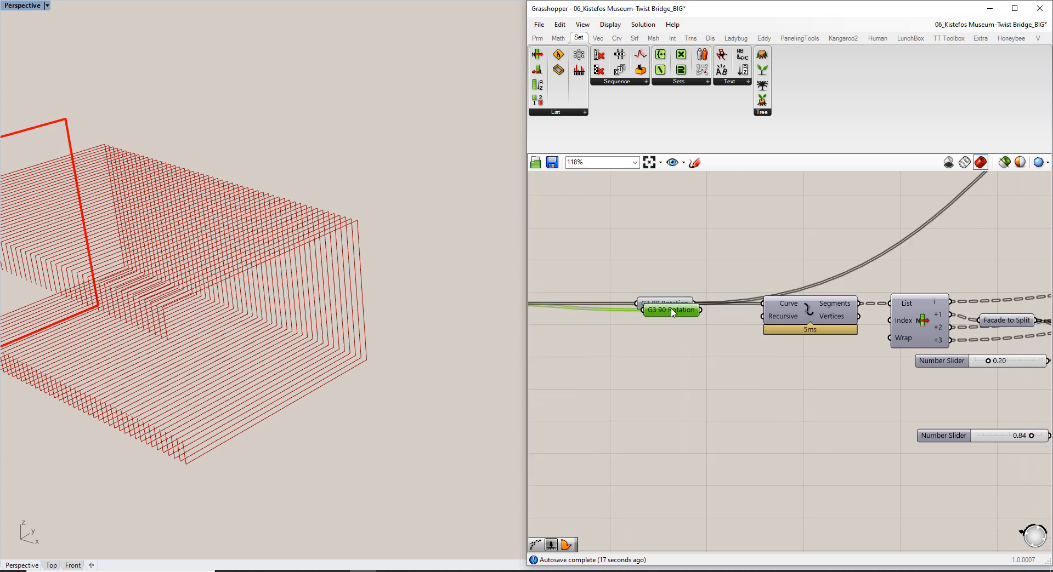
{"action": "scroll", "coordinate": [837, 339], "scroll_direction": "down", "scroll_amount": 5}
{"action": "scroll", "coordinate": [836, 339], "scroll_direction": "up", "scroll_amount": 6}
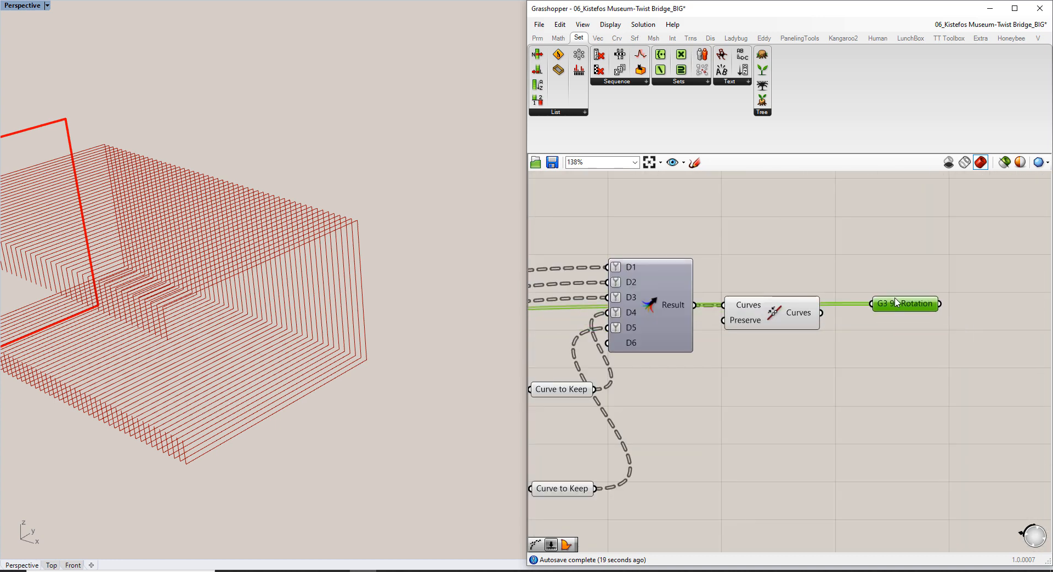
Connect the Join Curves output to the copied G3 90 Rotation parameter and turn off the Join Curves preview
{"action": "left_click", "coordinate": [867, 269]}
{"action": "left_click", "coordinate": [783, 309]}
{"action": "left_click_drag", "start_coordinate": [820, 312], "coordinate": [880, 313]}
{"action": "left_click", "coordinate": [813, 276]}
Examine the joined frames in the viewport, the Curve to Keep parameters and the sliders that split the facade side
{"action": "scroll", "coordinate": [245, 308], "scroll_direction": "down", "scroll_amount": 10}
{"action": "mouse_move", "coordinate": [251, 339]}
{"action": "right_mouse_down"}
{"action": "mouse_move", "coordinate": [216, 347]}
{"action": "mouse_move", "coordinate": [303, 314]}
{"action": "mouse_move", "coordinate": [283, 341]}
{"action": "mouse_move", "coordinate": [216, 358]}
{"action": "mouse_move", "coordinate": [168, 323]}
{"action": "mouse_move", "coordinate": [196, 295]}
{"action": "right_mouse_up"}
{"action": "scroll", "coordinate": [201, 299], "scroll_direction": "up", "scroll_amount": 5}
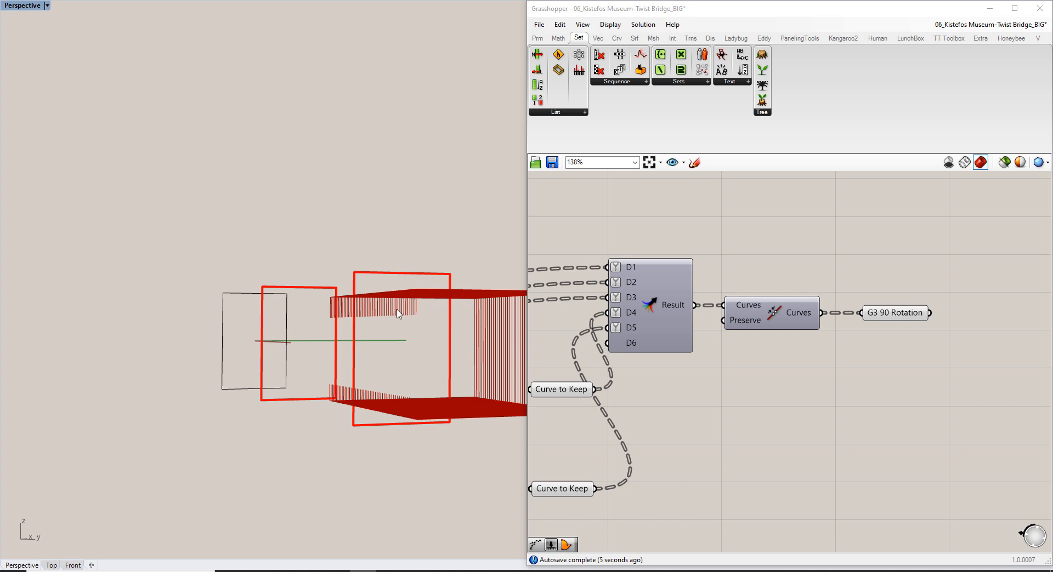
{"action": "mouse_move", "coordinate": [410, 383]}
{"action": "right_mouse_down"}
{"action": "mouse_move", "coordinate": [400, 370]}
{"action": "mouse_move", "coordinate": [420, 384]}
{"action": "mouse_move", "coordinate": [426, 497]}
{"action": "mouse_move", "coordinate": [424, 433]}
{"action": "right_mouse_up"}
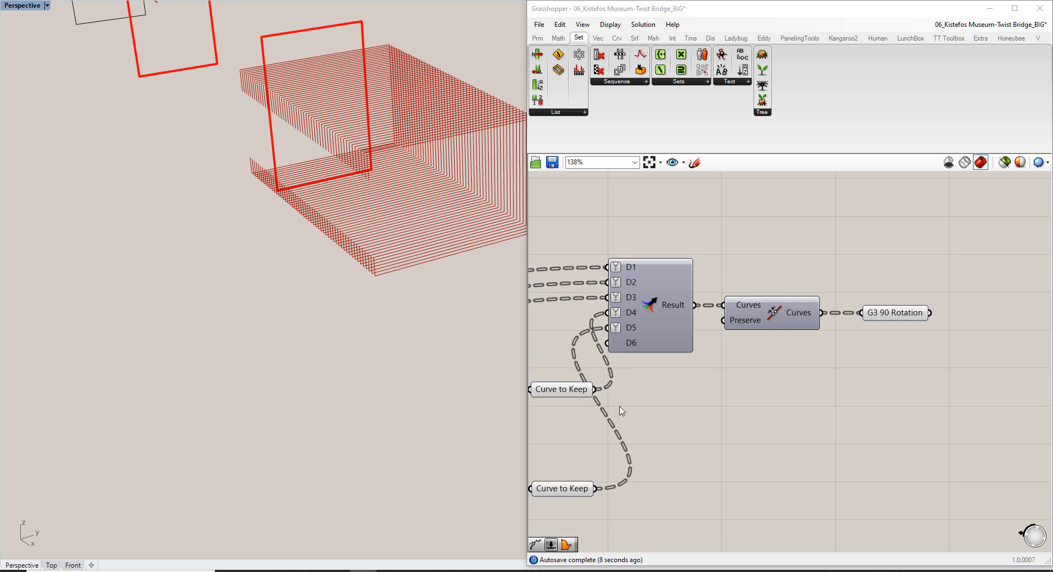
{"action": "scroll", "coordinate": [784, 403], "scroll_direction": "down", "scroll_amount": 3}
{"action": "scroll", "coordinate": [767, 409], "scroll_direction": "up", "scroll_amount": 1}
{"action": "left_click_drag", "start_coordinate": [824, 481], "coordinate": [770, 336]}
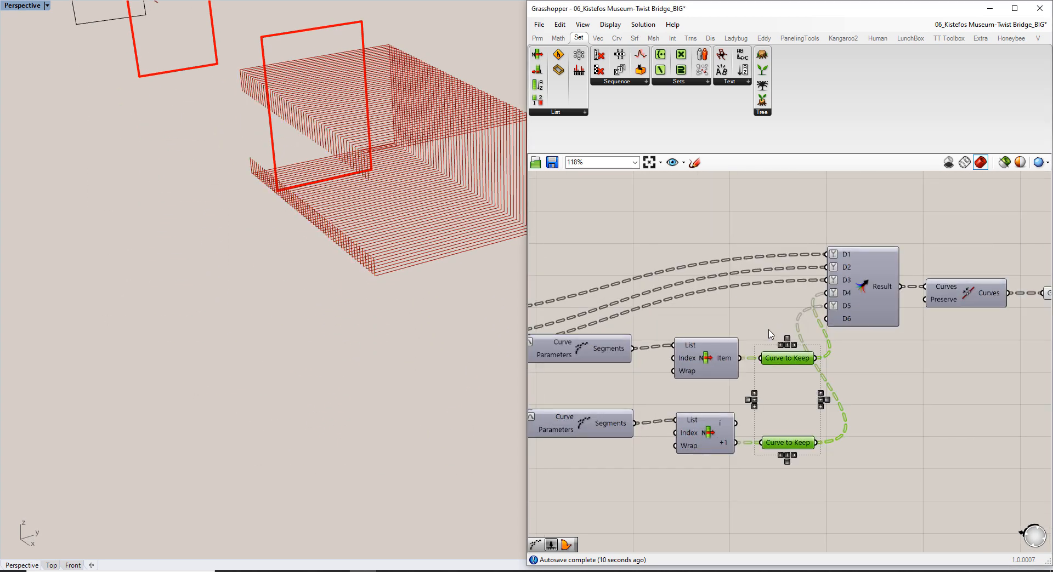
{"action": "left_click", "coordinate": [747, 393]}
{"action": "right_click_drag", "start_coordinate": [655, 406], "coordinate": [789, 353]}
{"action": "scroll", "coordinate": [789, 354], "scroll_direction": "down", "scroll_amount": 3}
{"action": "scroll", "coordinate": [621, 367], "scroll_direction": "up", "scroll_amount": 4}
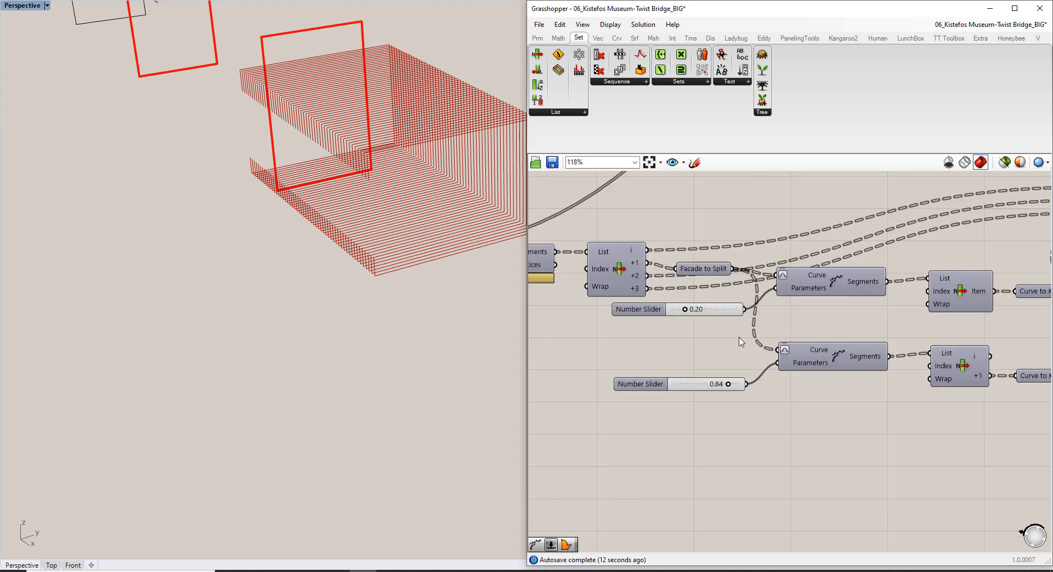
{"action": "left_click", "coordinate": [730, 311]}
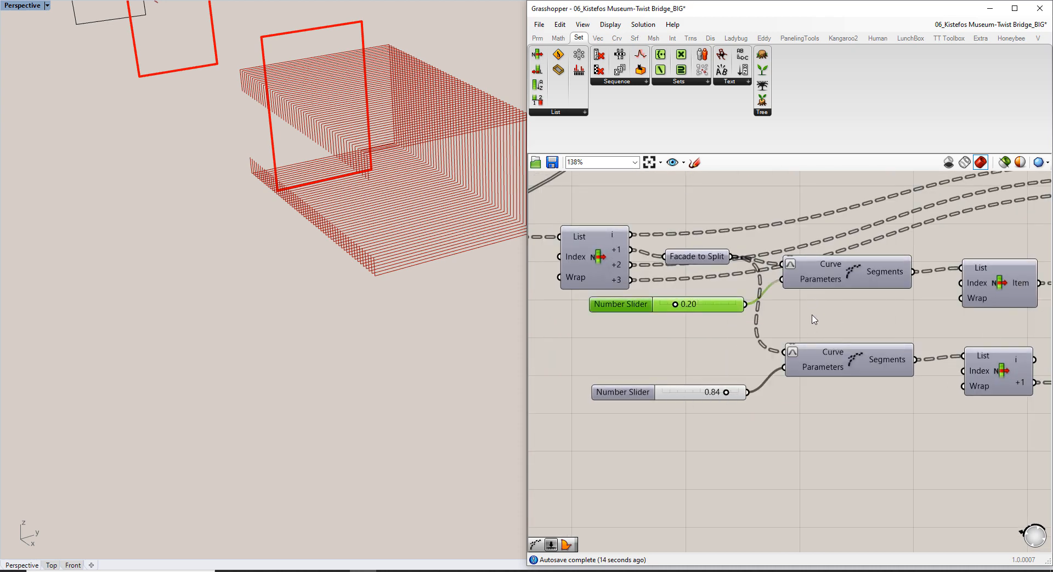
{"action": "left_click", "coordinate": [700, 352]}
{"action": "right_click_drag", "start_coordinate": [729, 366], "coordinate": [726, 351]}
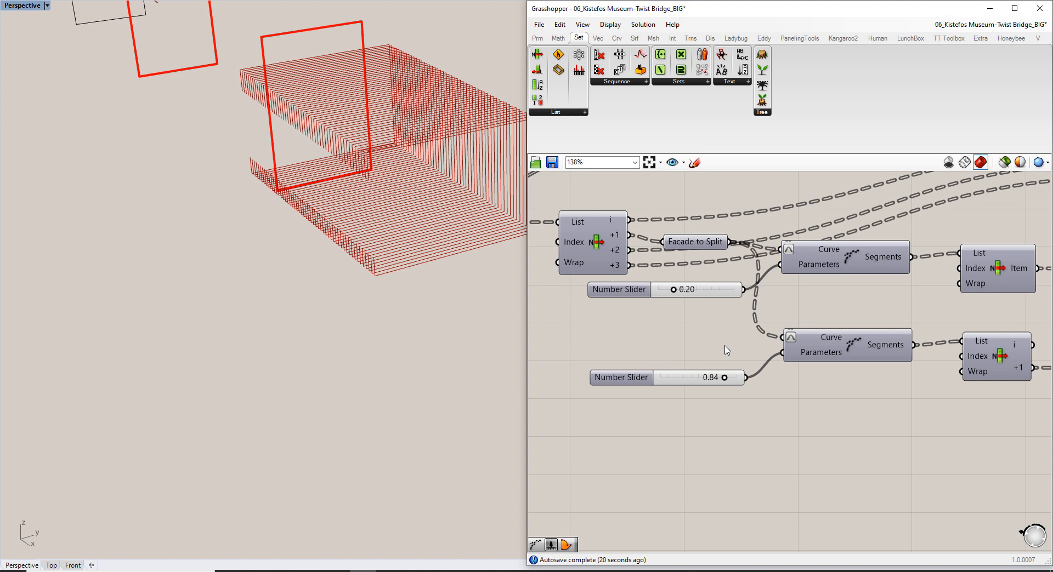
{"action": "right_click_drag", "start_coordinate": [819, 437], "coordinate": [787, 381]}
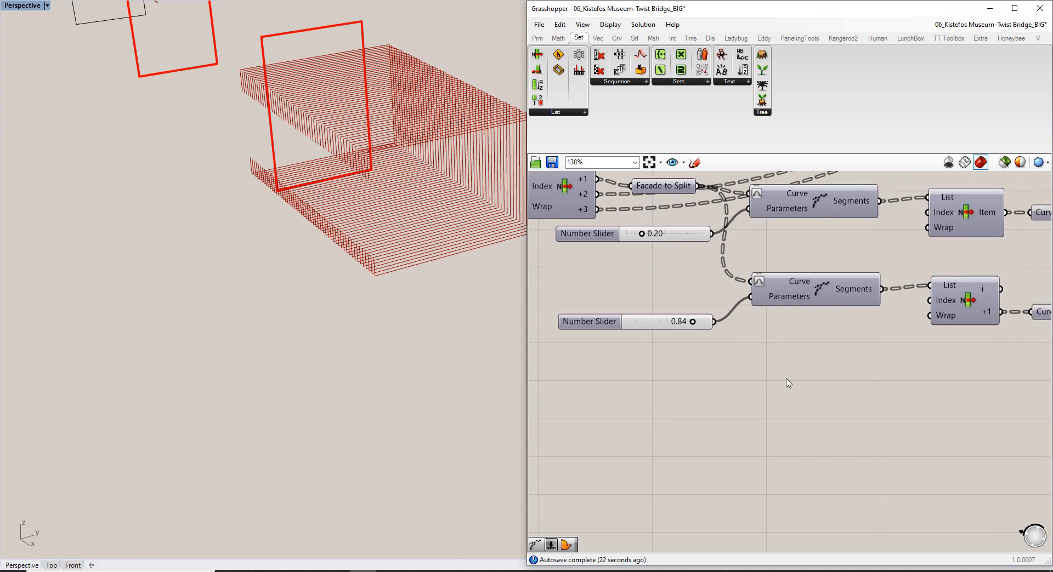
Add an Evaluate Curve component below the lower split component and reparameterize its Curve input
{"action": "double_click", "coordinate": [786, 382]}
{"action": "type", "text": "evaluate"}
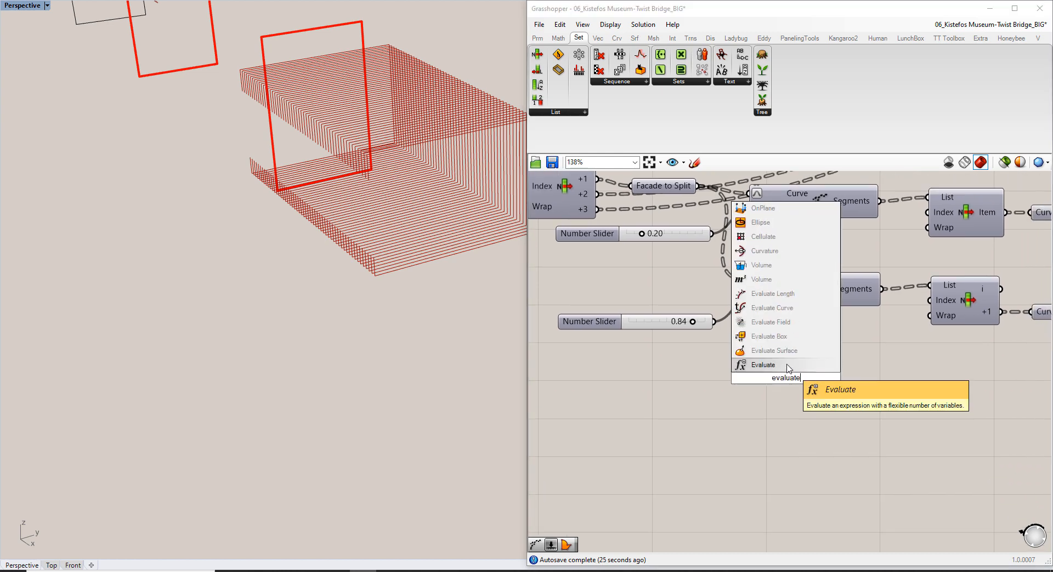
{"action": "left_click", "coordinate": [773, 308]}
{"action": "scroll", "coordinate": [761, 379], "scroll_direction": "up", "scroll_amount": 2}
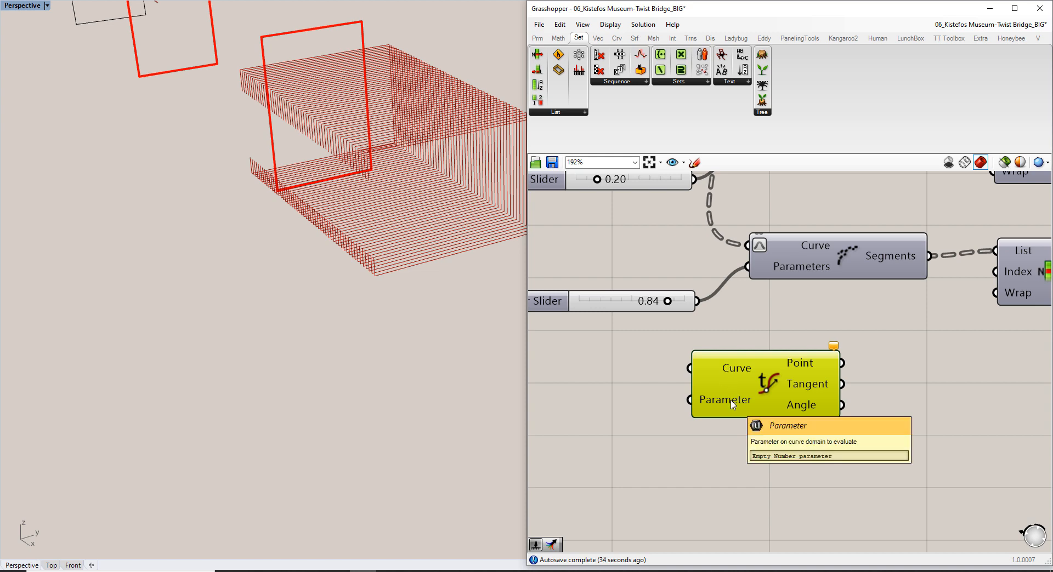
{"action": "right_click", "coordinate": [733, 372]}
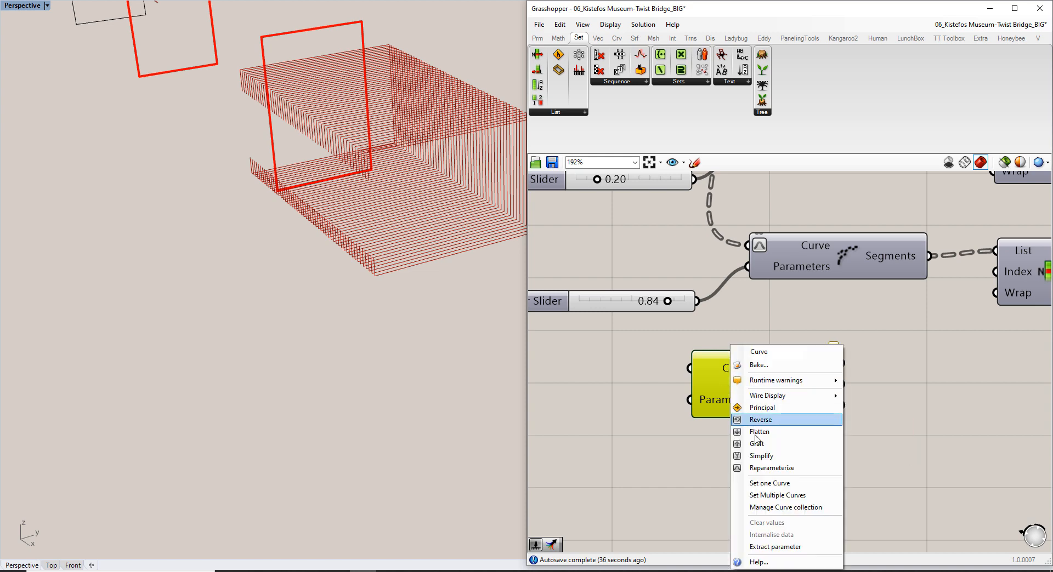
{"action": "left_click", "coordinate": [771, 468]}
Connect Facade to Split to Evaluate Curve's Curve input and the 0.20 slider to its Parameter, and inspect the resulting points
{"action": "right_click_drag", "start_coordinate": [727, 355], "coordinate": [724, 380]}
{"action": "scroll", "coordinate": [725, 380], "scroll_direction": "down", "scroll_amount": 3}
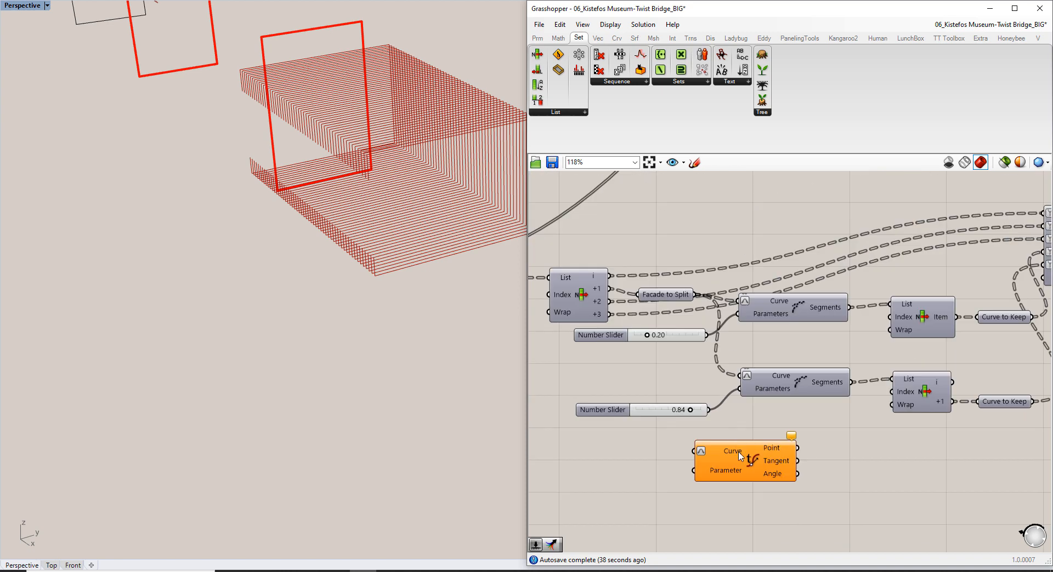
{"action": "left_click", "coordinate": [759, 451]}
{"action": "left_click", "coordinate": [649, 358]}
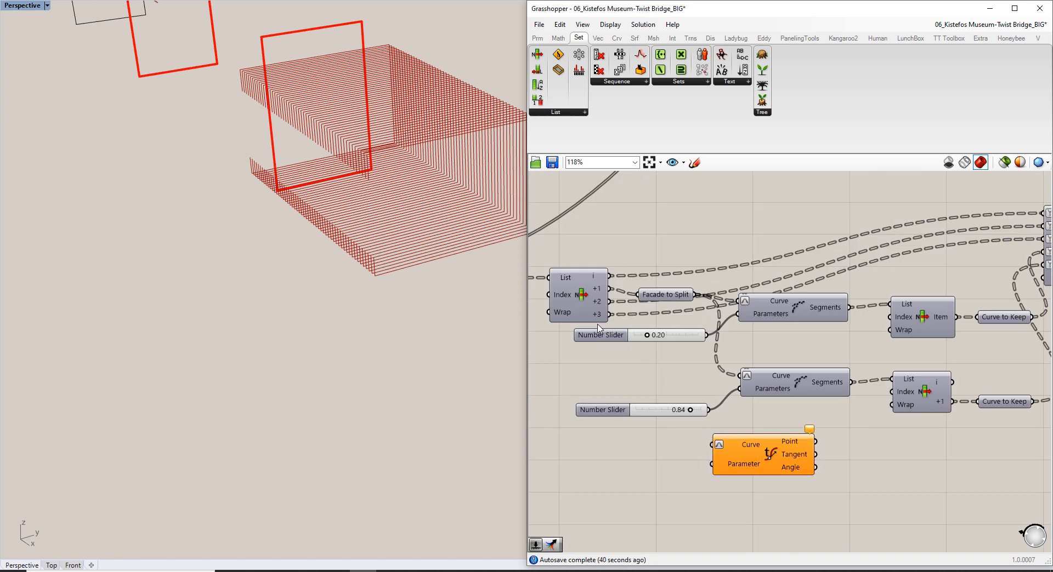
{"action": "left_click", "coordinate": [583, 294]}
{"action": "left_click", "coordinate": [661, 296]}
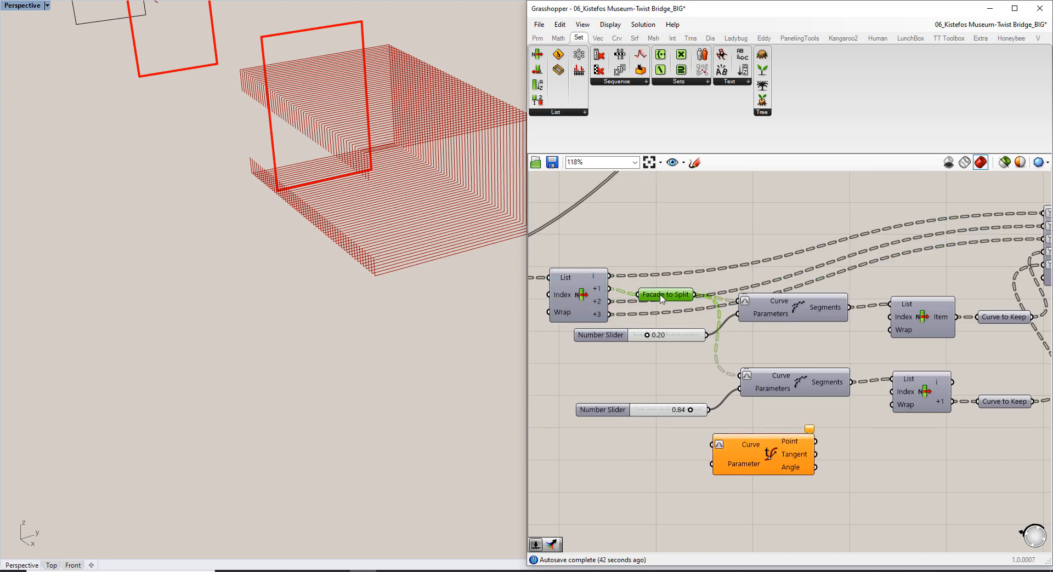
{"action": "mouse_move", "coordinate": [661, 298]}
{"action": "left_click_drag", "start_coordinate": [698, 297], "coordinate": [757, 452]}
{"action": "left_click_drag", "start_coordinate": [706, 336], "coordinate": [735, 466]}
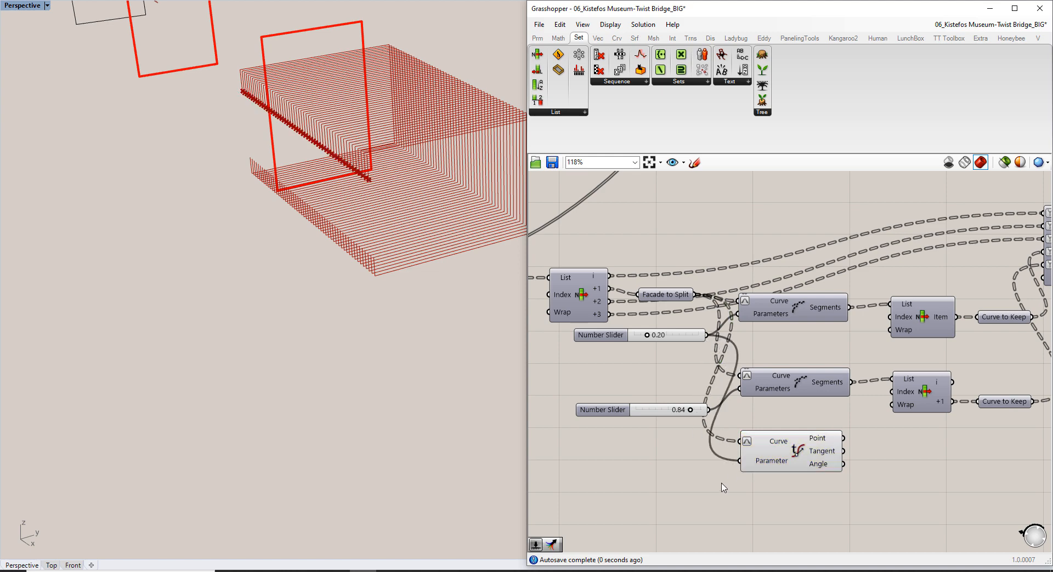
{"action": "left_click", "coordinate": [790, 447]}
{"action": "mouse_move", "coordinate": [322, 244]}
{"action": "right_mouse_down"}
{"action": "mouse_move", "coordinate": [322, 188]}
{"action": "mouse_move", "coordinate": [336, 246]}
{"action": "right_mouse_up"}
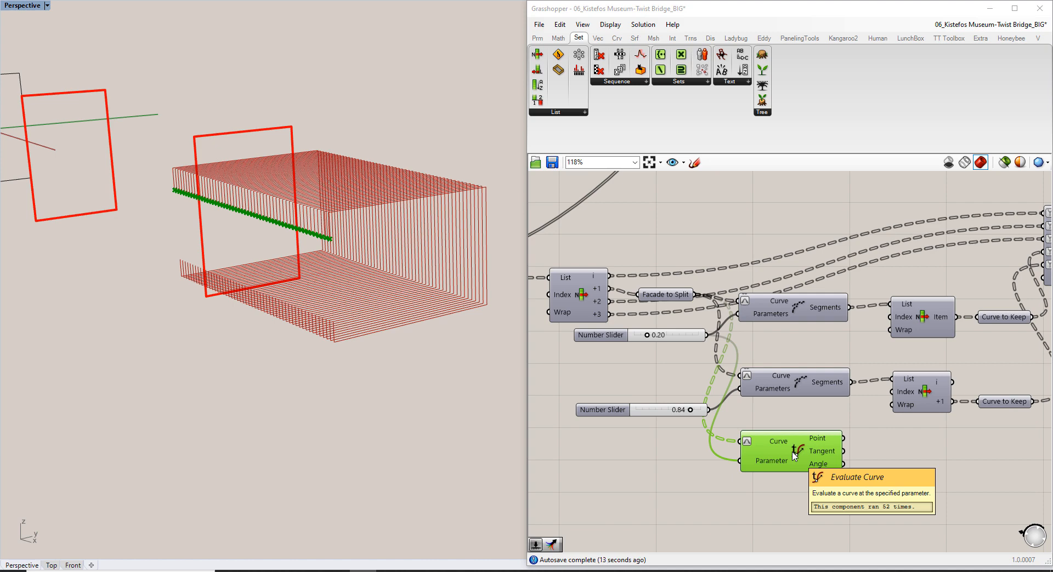
{"action": "scroll", "coordinate": [795, 456], "scroll_direction": "up", "scroll_amount": 4}
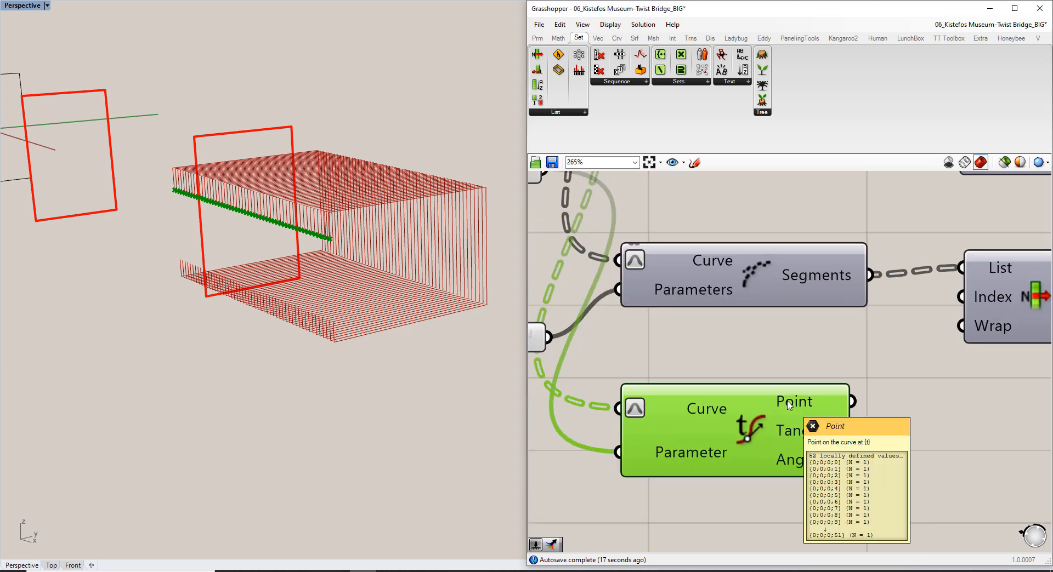
Duplicate the Evaluate Curve component below the original and connect the 0.84 slider to the copy's Parameter input
{"action": "scroll", "coordinate": [733, 404], "scroll_direction": "down", "scroll_amount": 4}
{"action": "left_click_drag", "start_coordinate": [713, 427], "coordinate": [712, 474], "text": "alt"}
{"action": "left_click", "coordinate": [624, 448]}
{"action": "right_click_drag", "start_coordinate": [625, 406], "coordinate": [644, 397]}
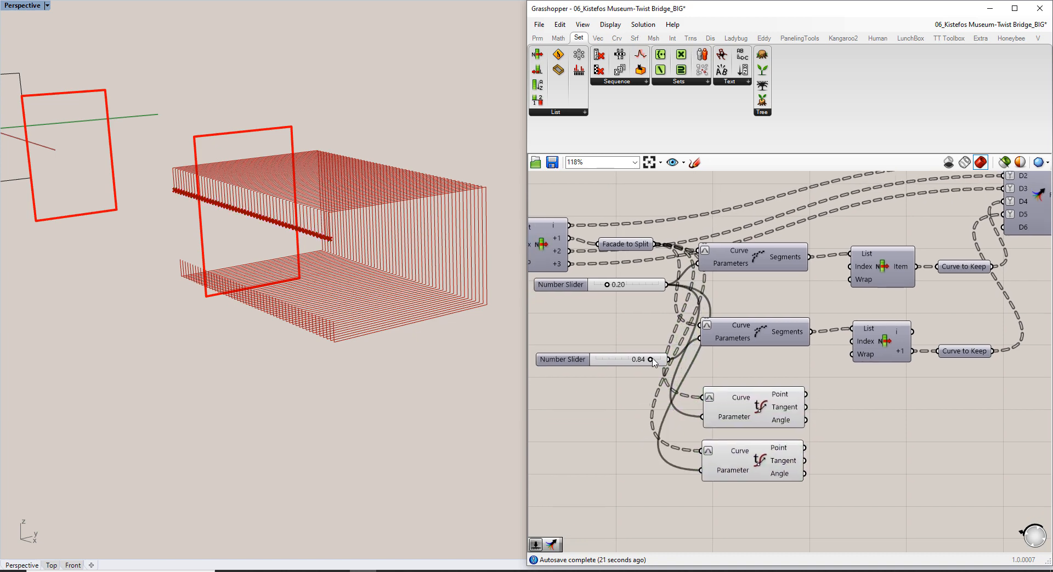
{"action": "left_click", "coordinate": [646, 290]}
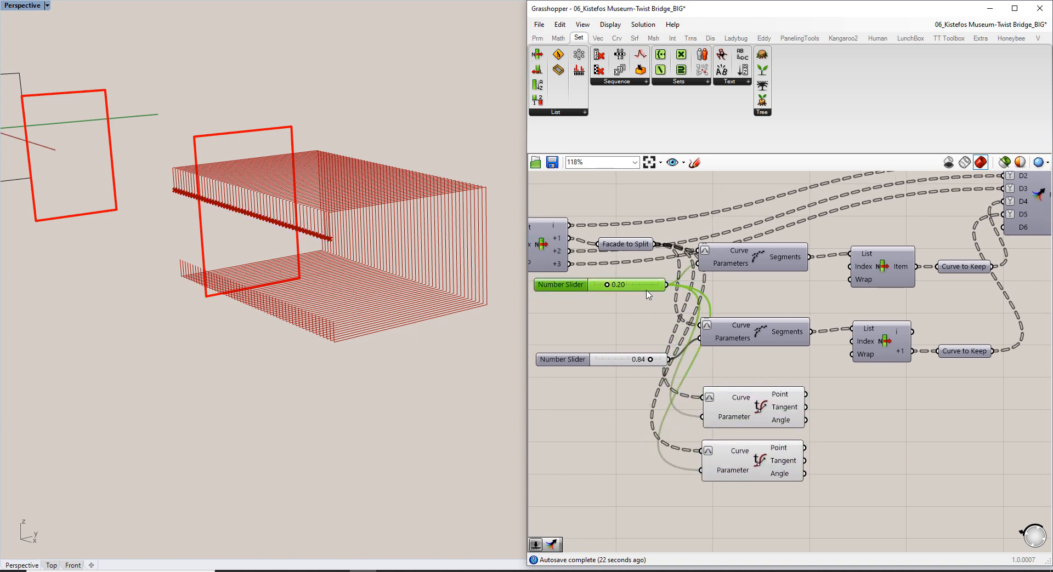
{"action": "left_click", "coordinate": [626, 362]}
{"action": "left_click_drag", "start_coordinate": [669, 360], "coordinate": [701, 470]}
Add a Line component that creates a line between two points, beside the two Evaluate Curve components
{"action": "right_click_drag", "start_coordinate": [345, 363], "coordinate": [173, 283]}
{"action": "right_click_drag", "start_coordinate": [678, 435], "coordinate": [529, 366]}
{"action": "left_click", "coordinate": [603, 337]}
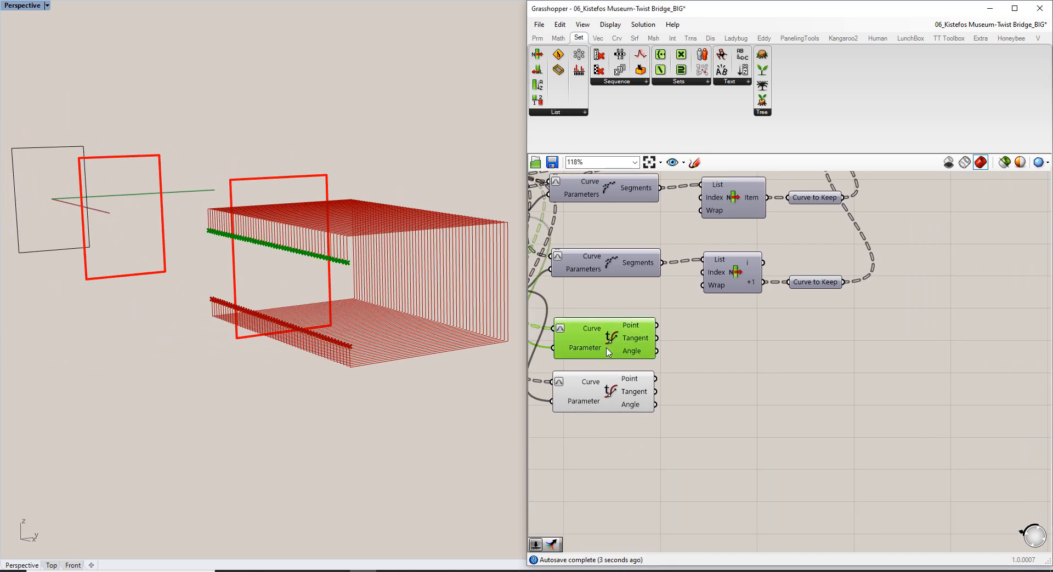
{"action": "left_click", "coordinate": [615, 393], "text": "shift"}
{"action": "double_click", "coordinate": [694, 374]}
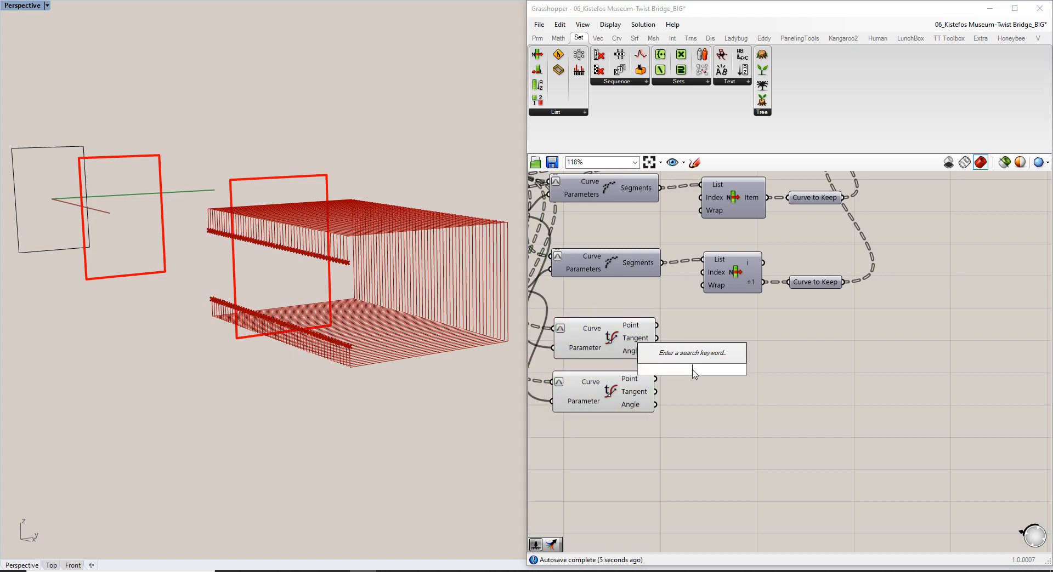
{"action": "type", "text": "line"}
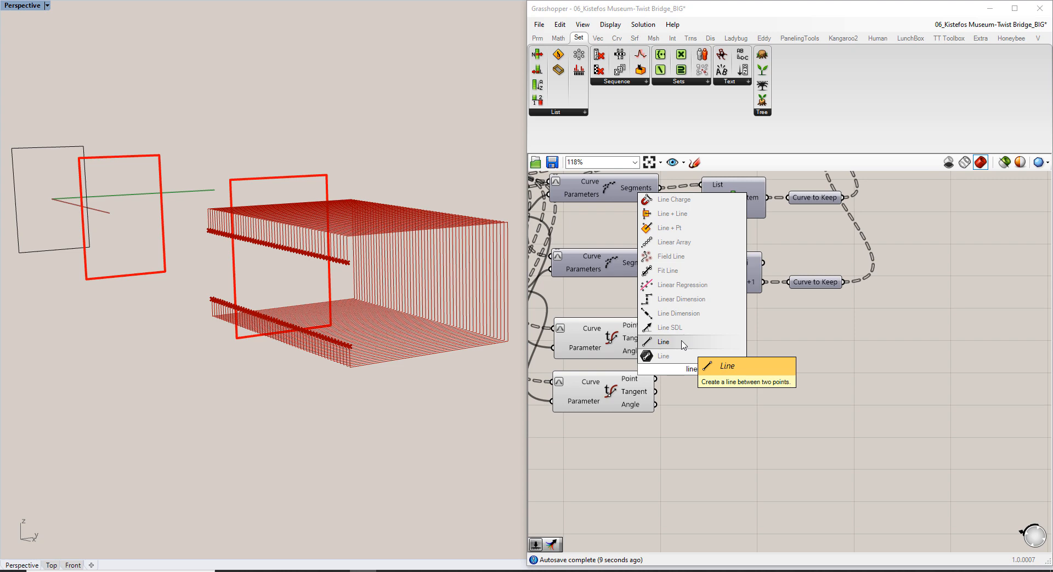
{"action": "left_click", "coordinate": [683, 344]}
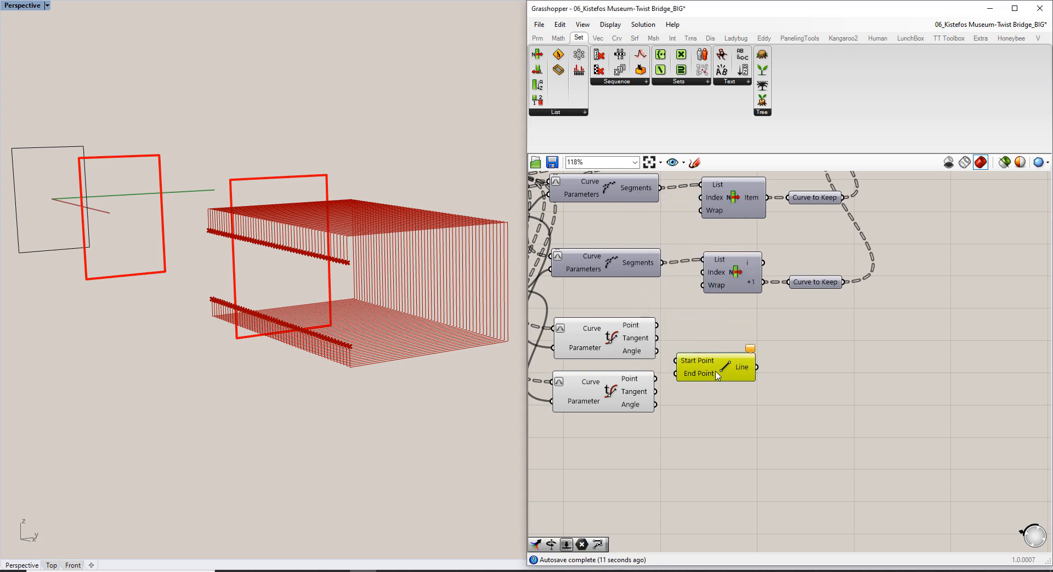
Connect the upper Evaluate Curve's Point output to the Line's Start Point and the lower one's to its End Point
{"action": "left_click_drag", "start_coordinate": [655, 325], "coordinate": [683, 375]}
{"action": "left_click", "coordinate": [712, 404]}
{"action": "mouse_move", "coordinate": [240, 286]}
{"action": "right_mouse_down"}
{"action": "mouse_move", "coordinate": [263, 301]}
{"action": "mouse_move", "coordinate": [251, 295]}
{"action": "right_mouse_up"}
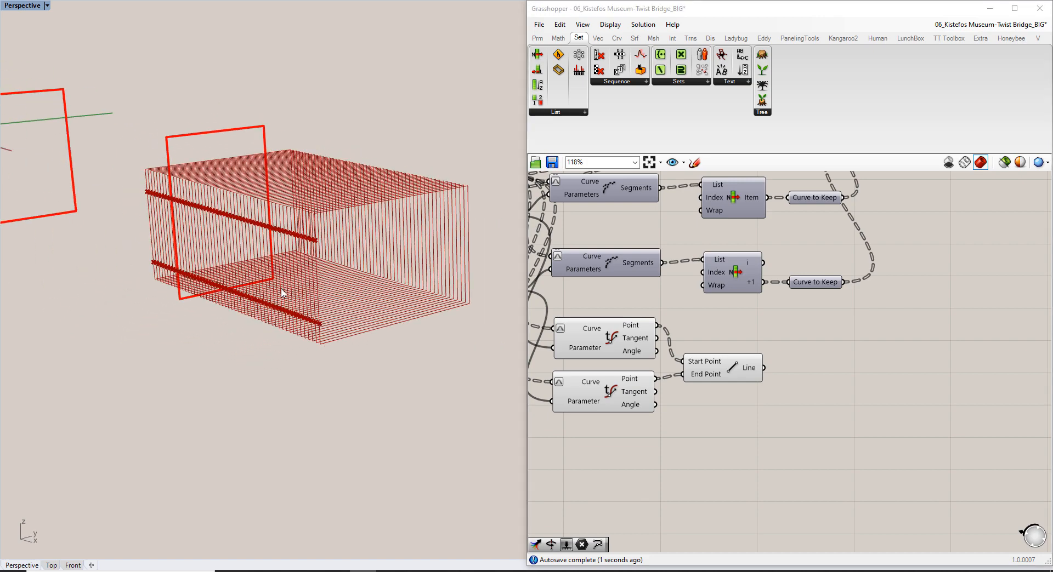
Hide the preview of both Evaluate Curve components and nudge the Line component slightly up beside them
{"action": "left_click_drag", "start_coordinate": [641, 438], "coordinate": [580, 316]}
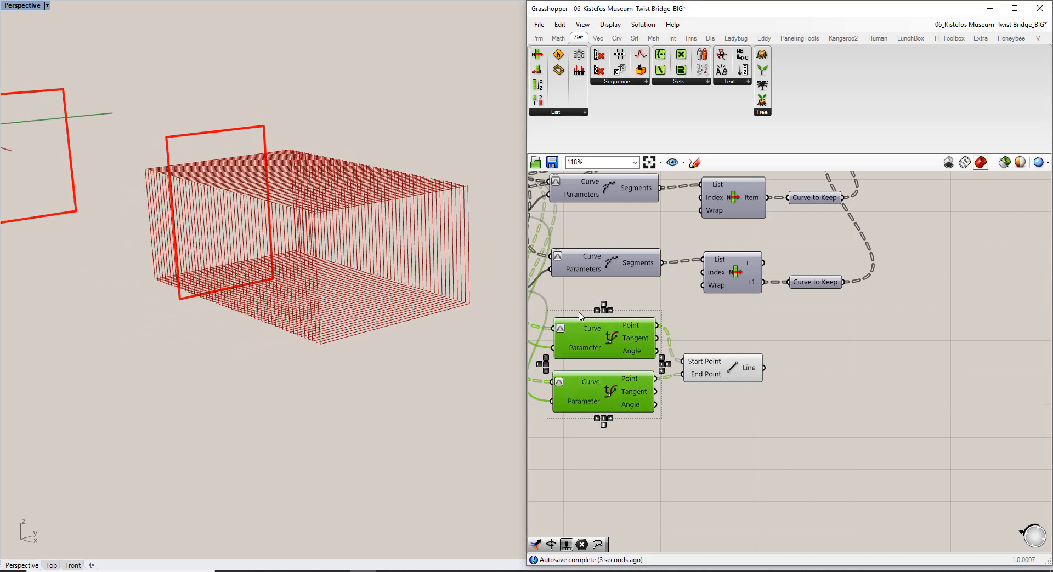
{"action": "left_click_drag", "start_coordinate": [710, 372], "coordinate": [713, 365]}
{"action": "left_click", "coordinate": [801, 378]}
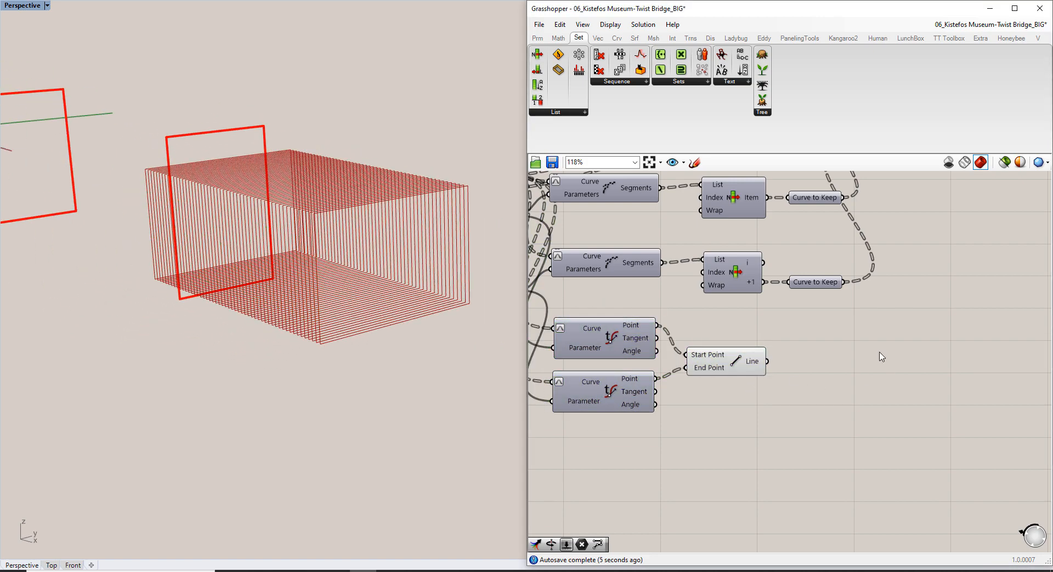
Add a Custom Preview component beside the Line component and connect the Line output to its Geometry input
{"action": "double_click", "coordinate": [879, 352]}
{"action": "type", "text": "customù"}
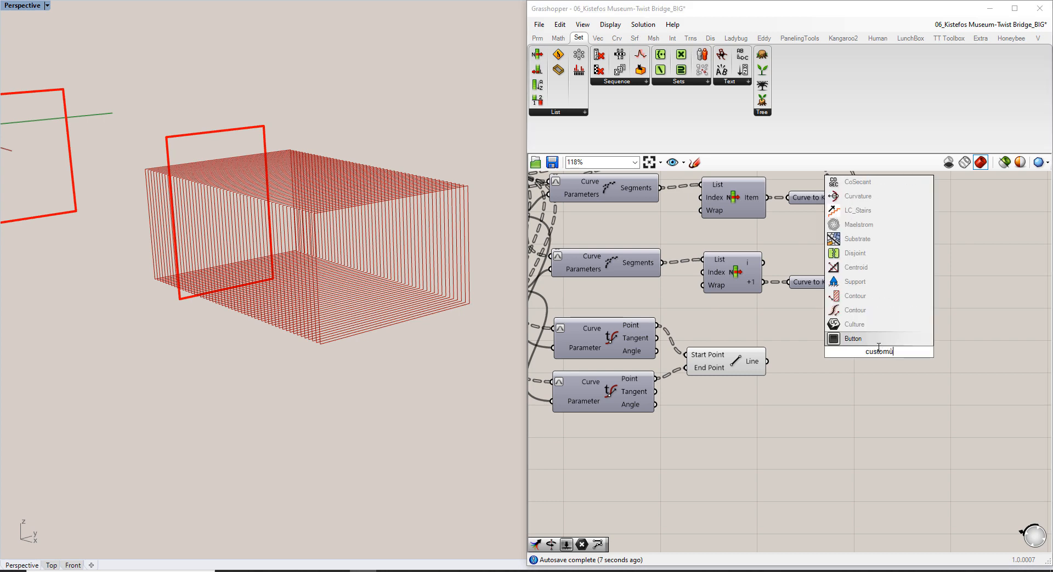
{"action": "left_click_drag", "start_coordinate": [896, 354], "coordinate": [829, 358]}
{"action": "type", "text": "custom"}
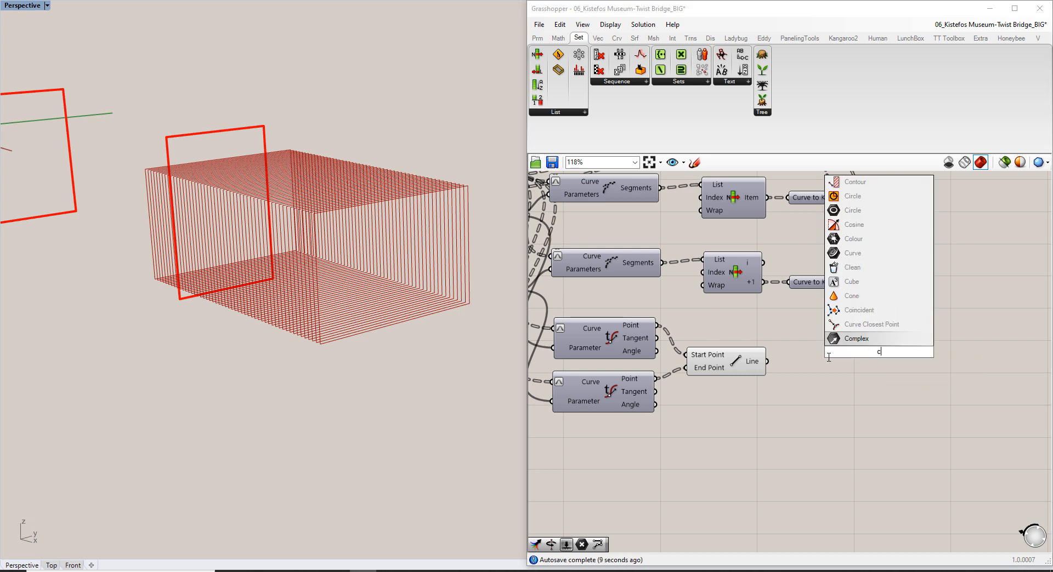
{"action": "left_click", "coordinate": [843, 324]}
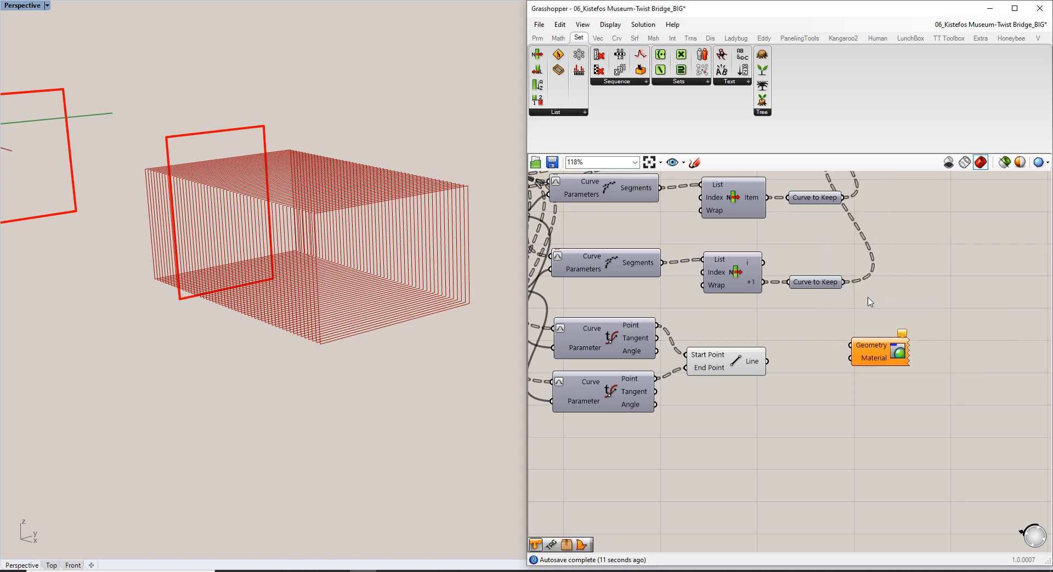
{"action": "mouse_move", "coordinate": [768, 362]}
{"action": "left_mouse_down"}
{"action": "mouse_move", "coordinate": [850, 345]}
{"action": "mouse_move", "coordinate": [841, 373]}
{"action": "left_mouse_up"}
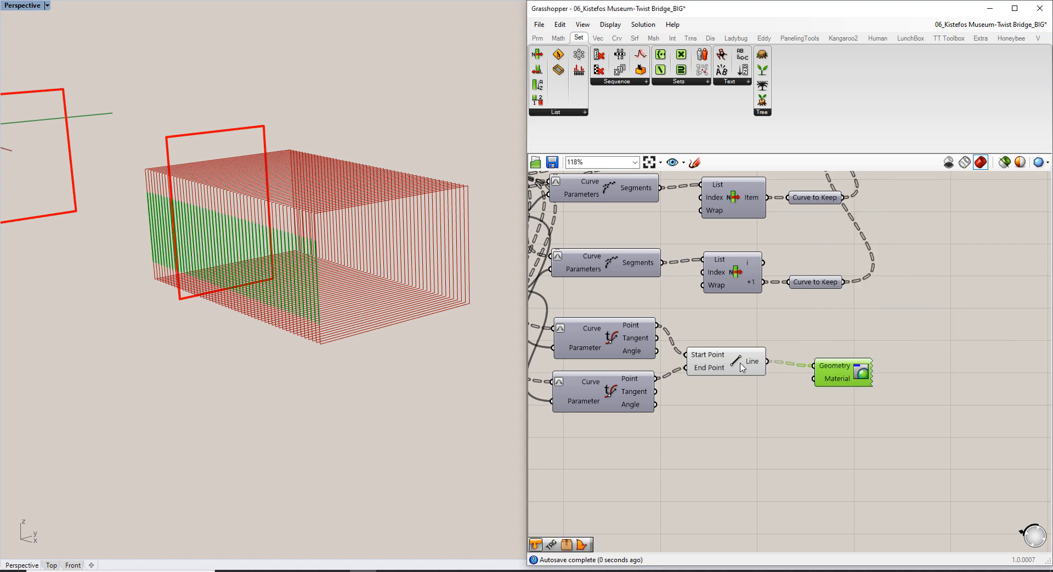
Hide the Line component's own preview so only the Custom Preview draws the opening lines
{"action": "left_click", "coordinate": [754, 372]}
{"action": "left_click", "coordinate": [753, 406]}
{"action": "right_click_drag", "start_coordinate": [388, 344], "coordinate": [396, 343]}
Add a Colour Swatch and place it below the Line component
{"action": "double_click", "coordinate": [722, 423]}
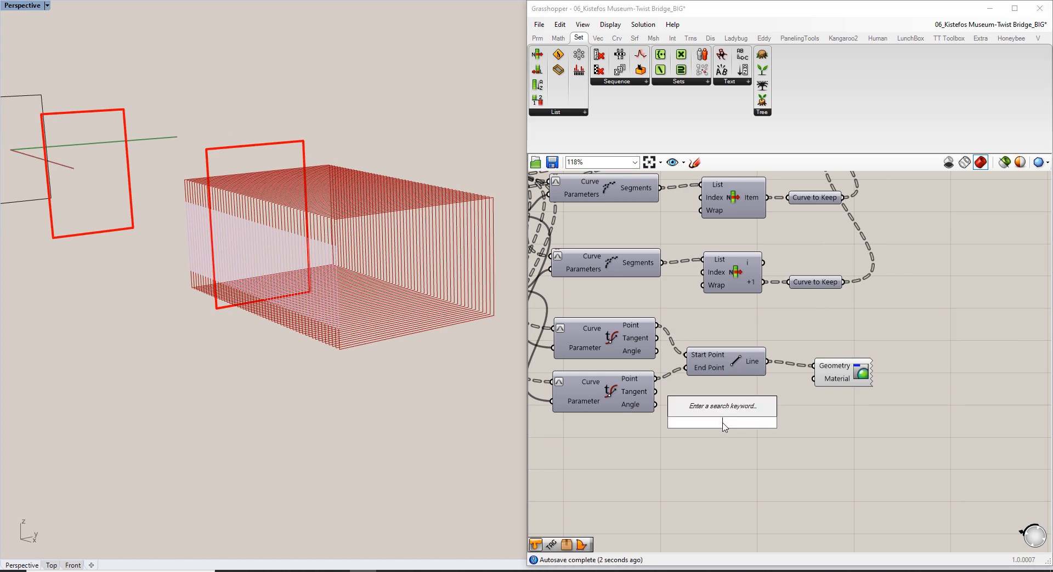
{"action": "type", "text": "swatch"}
{"action": "left_click", "coordinate": [722, 411]}
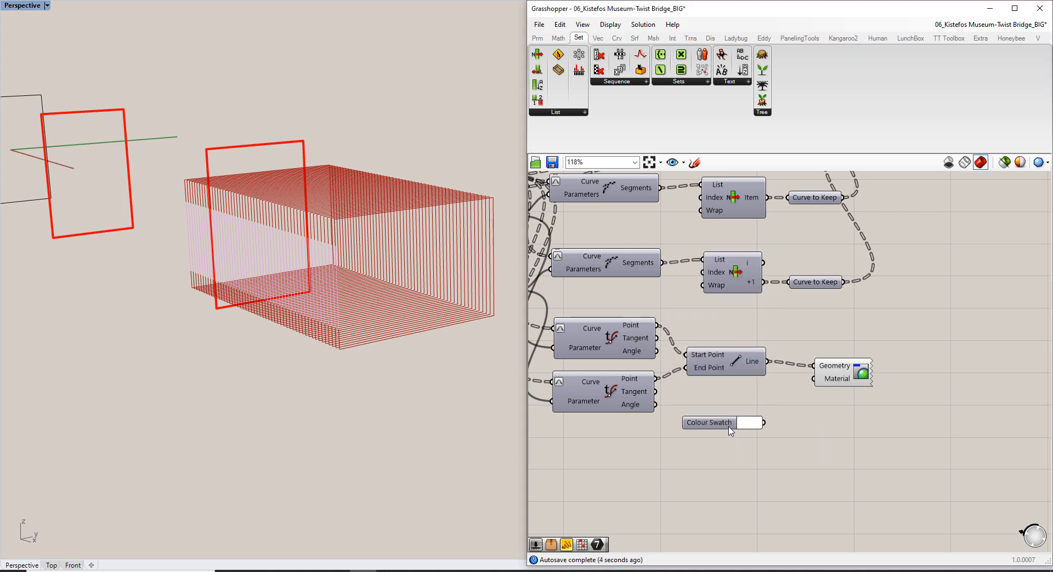
{"action": "left_click_drag", "start_coordinate": [727, 427], "coordinate": [758, 407]}
Set the Colour Swatch to a bright blue and connect it to the Custom Preview's Material input
{"action": "left_click", "coordinate": [774, 405]}
{"action": "left_click_drag", "start_coordinate": [793, 500], "coordinate": [844, 500]}
{"action": "left_click_drag", "start_coordinate": [861, 405], "coordinate": [740, 388]}
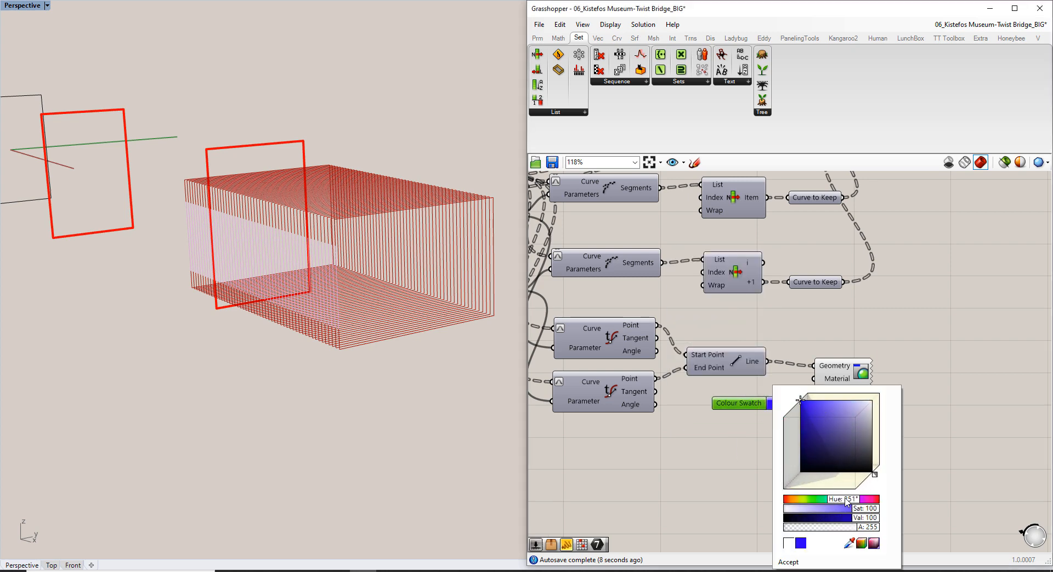
{"action": "mouse_move", "coordinate": [847, 500]}
{"action": "left_mouse_down"}
{"action": "mouse_move", "coordinate": [831, 500]}
{"action": "mouse_move", "coordinate": [840, 500]}
{"action": "left_mouse_up"}
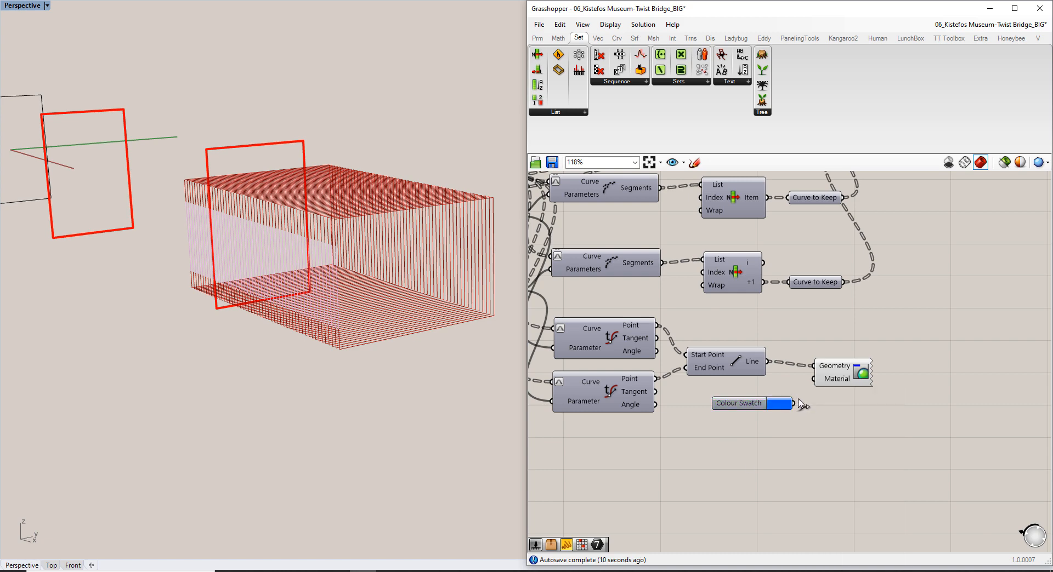
{"action": "left_click_drag", "start_coordinate": [799, 404], "coordinate": [813, 379]}
{"action": "right_click_drag", "start_coordinate": [394, 310], "coordinate": [373, 388]}
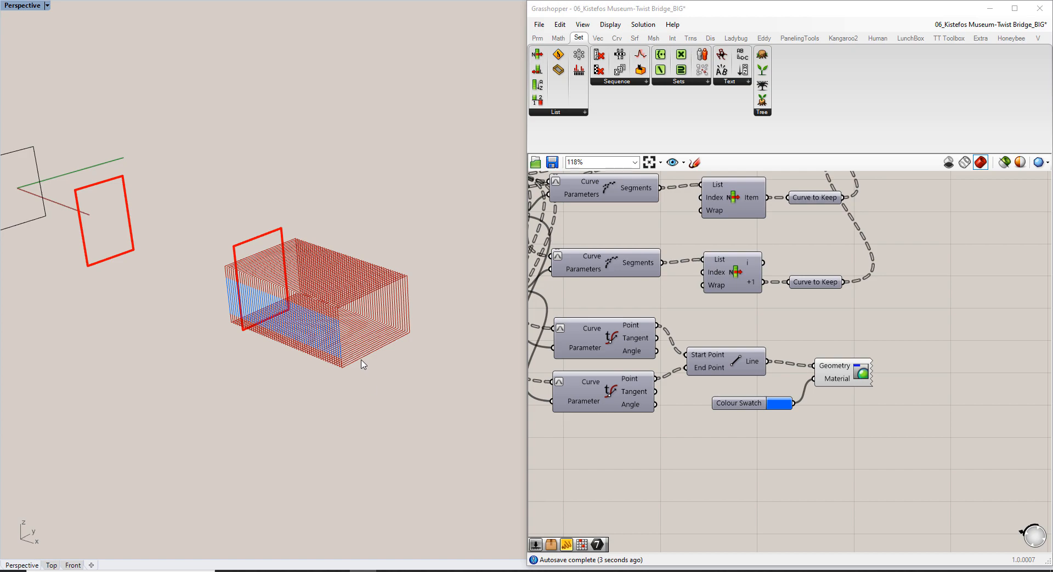
Move the 0.20 and 0.84 sliders close together, one above the other, below the List Item component
{"action": "right_click_drag", "start_coordinate": [305, 312], "coordinate": [919, 368]}
{"action": "scroll", "coordinate": [550, 337], "scroll_direction": "down", "scroll_amount": 1}
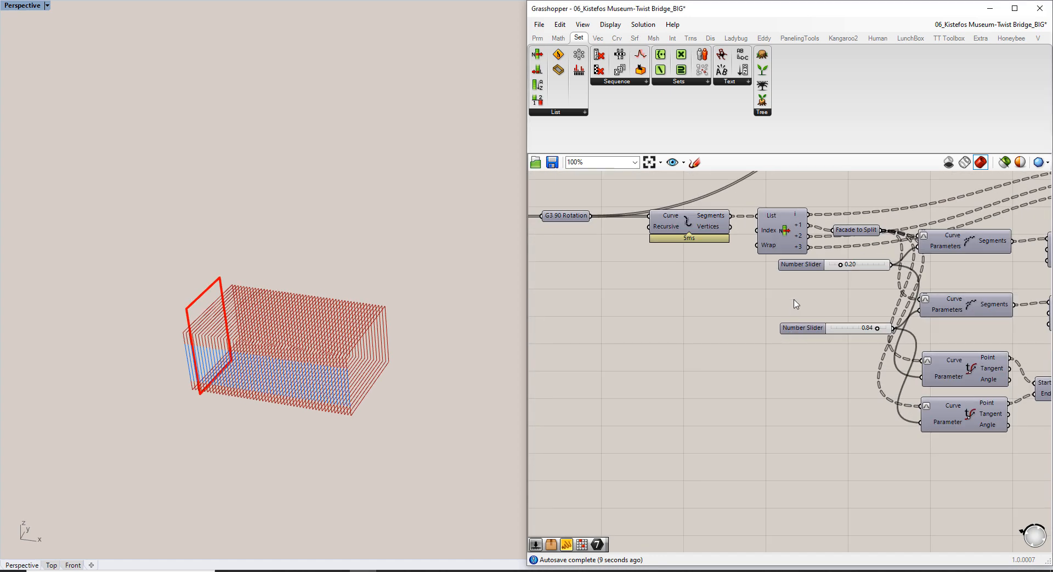
{"action": "left_click_drag", "start_coordinate": [805, 264], "coordinate": [699, 334]}
{"action": "left_click", "coordinate": [806, 332], "text": "shift"}
{"action": "right_click_drag", "start_coordinate": [858, 363], "coordinate": [619, 387]}
{"action": "scroll", "coordinate": [783, 336], "scroll_direction": "down", "scroll_amount": 1}
{"action": "right_click_drag", "start_coordinate": [784, 341], "coordinate": [758, 362]}
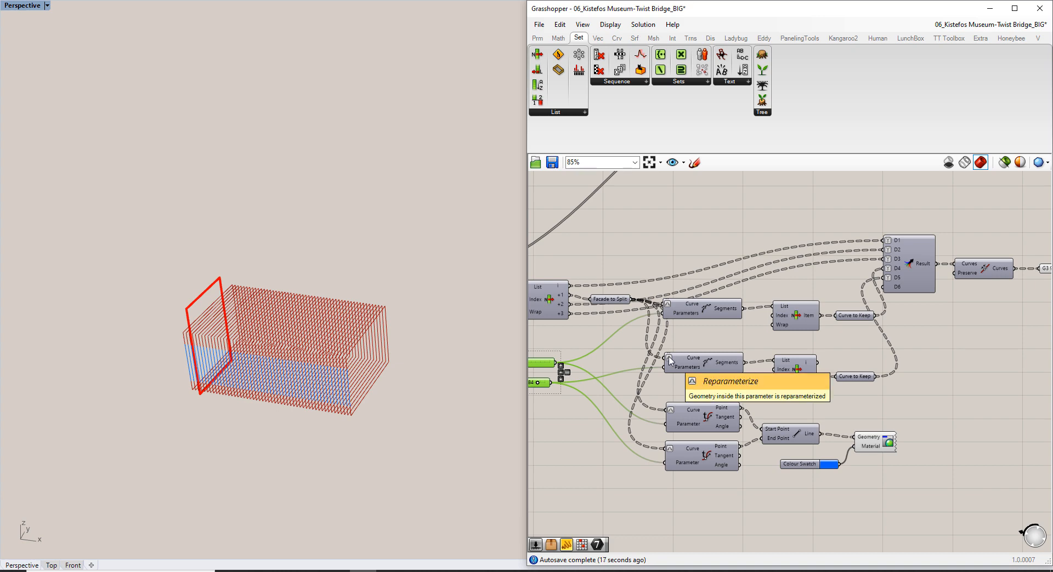
{"action": "left_click", "coordinate": [627, 351]}
{"action": "right_click_drag", "start_coordinate": [628, 351], "coordinate": [725, 360]}
Align the left edges of the 0.20 and 0.84 sliders and group them together
{"action": "left_click_drag", "start_coordinate": [624, 425], "coordinate": [582, 355]}
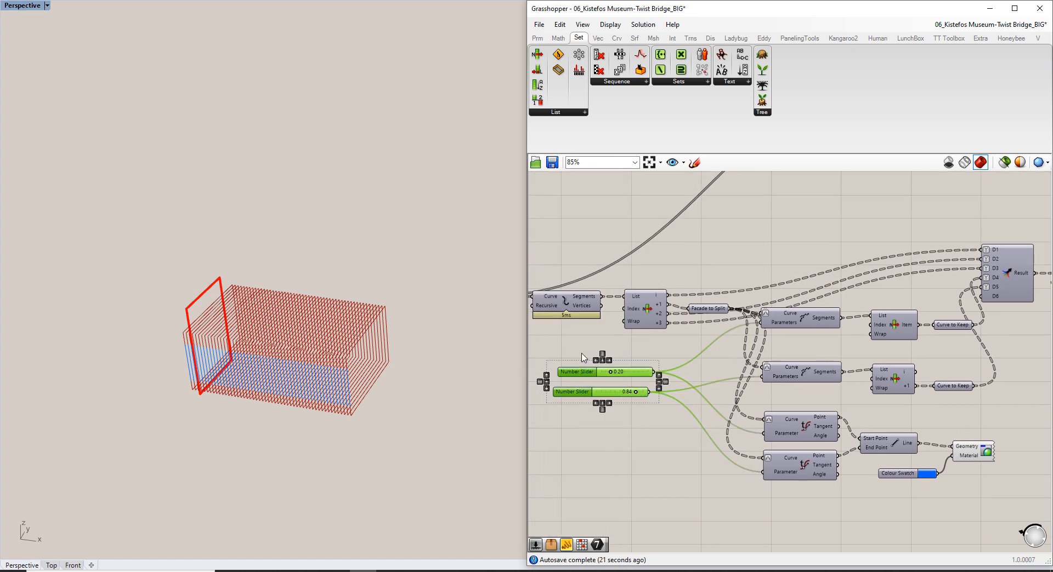
{"action": "left_click", "coordinate": [595, 361]}
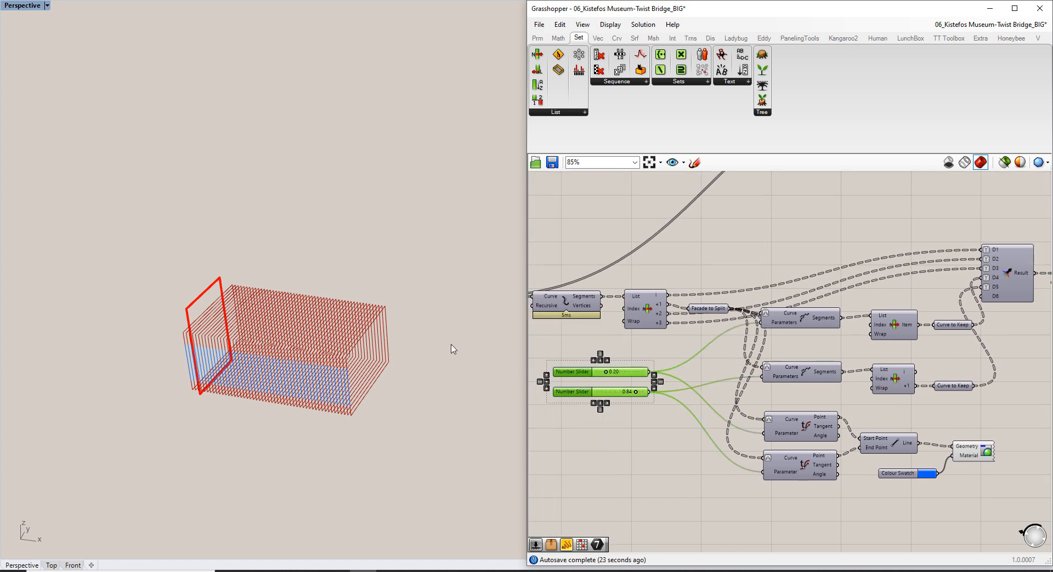
{"action": "key", "text": "ctrl+g"}
{"action": "left_click", "coordinate": [577, 356]}
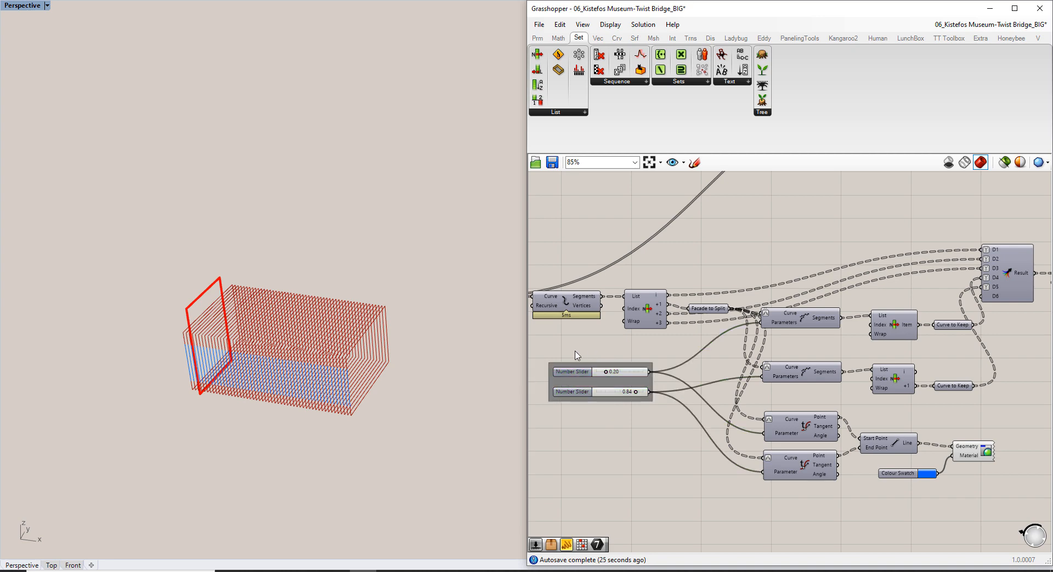
Turn on the preview of the G2 Twist parameter and inspect the twisted frames together with the rotated section
{"action": "right_click_drag", "start_coordinate": [350, 382], "coordinate": [327, 354]}
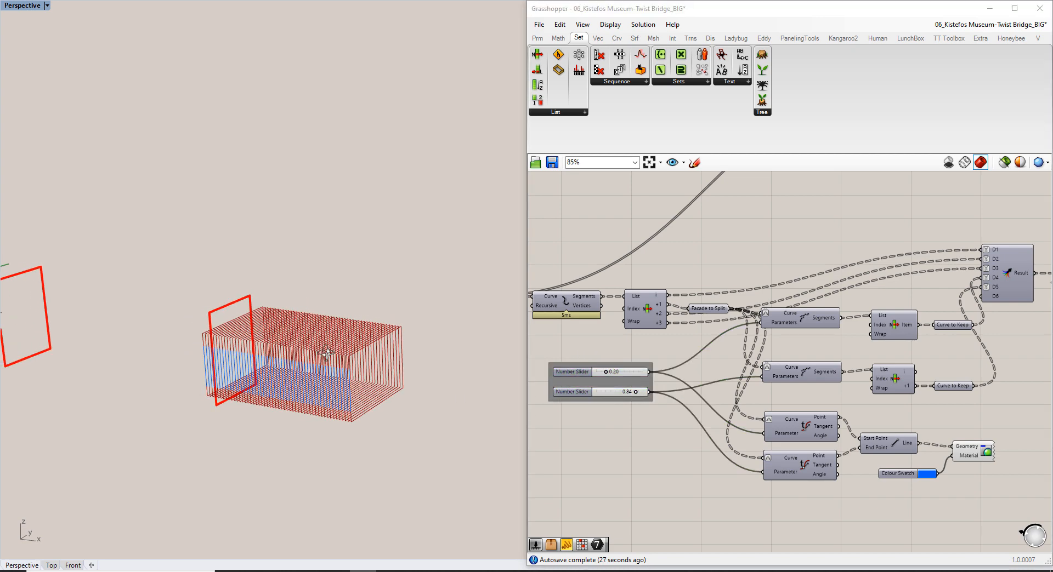
{"action": "right_click_drag", "start_coordinate": [723, 271], "coordinate": [842, 421]}
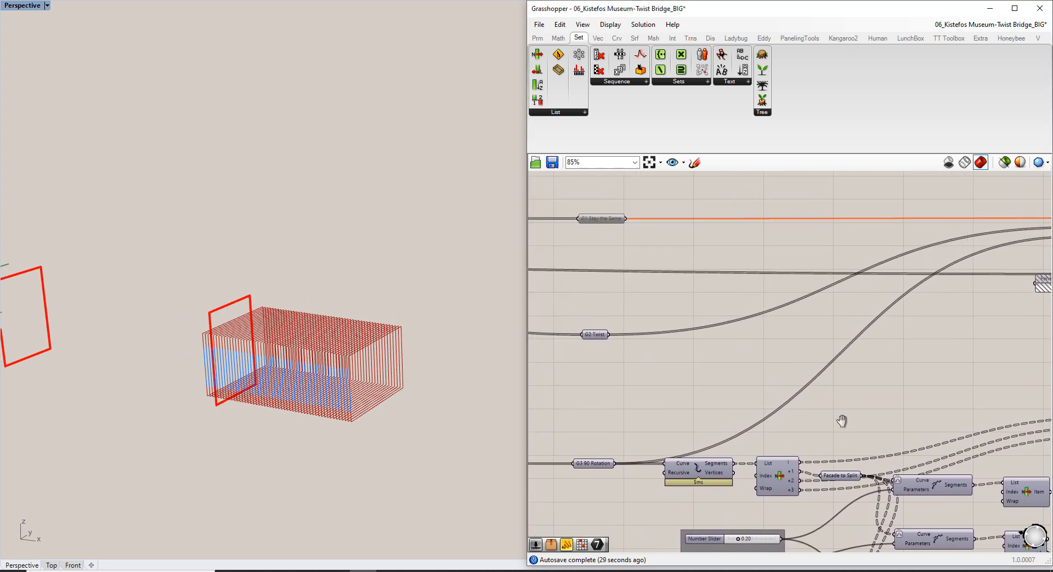
{"action": "left_click", "coordinate": [598, 335]}
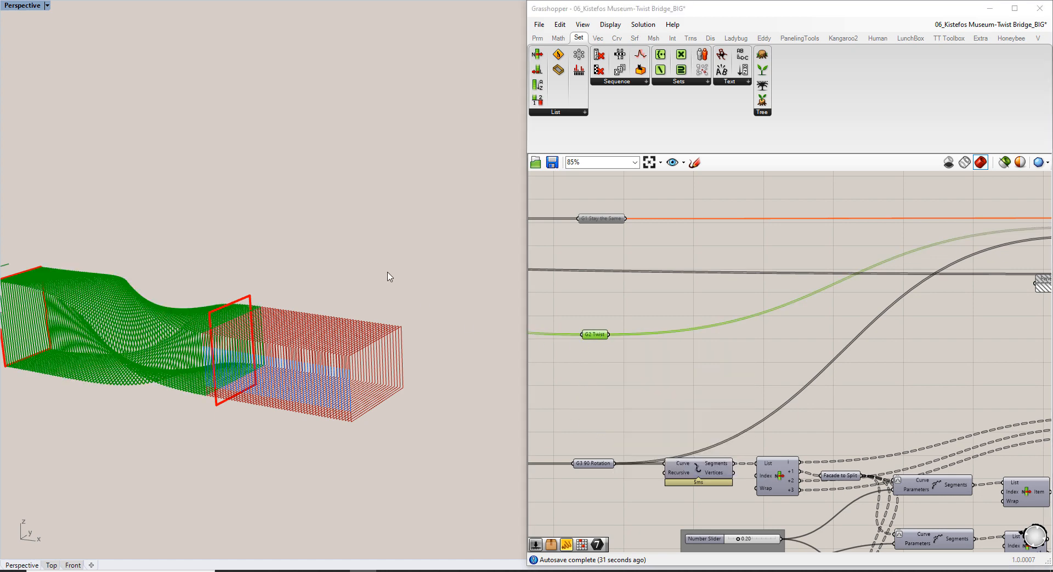
{"action": "right_click_drag", "start_coordinate": [250, 353], "coordinate": [507, 370], "text": "shift"}
{"action": "left_click_drag", "start_coordinate": [618, 360], "coordinate": [565, 310]}
{"action": "key", "text": "ctrl+q"}
{"action": "left_click", "coordinate": [569, 300]}
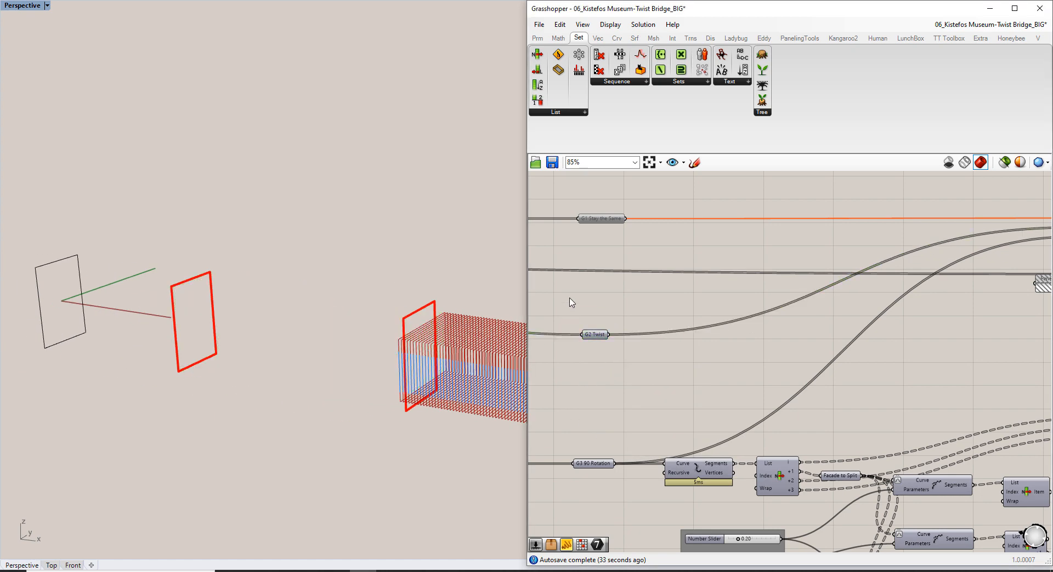
{"action": "left_click", "coordinate": [592, 336]}
{"action": "key", "text": "ctrl+q"}
{"action": "left_click", "coordinate": [610, 365]}
{"action": "right_click_drag", "start_coordinate": [257, 362], "coordinate": [282, 349]}
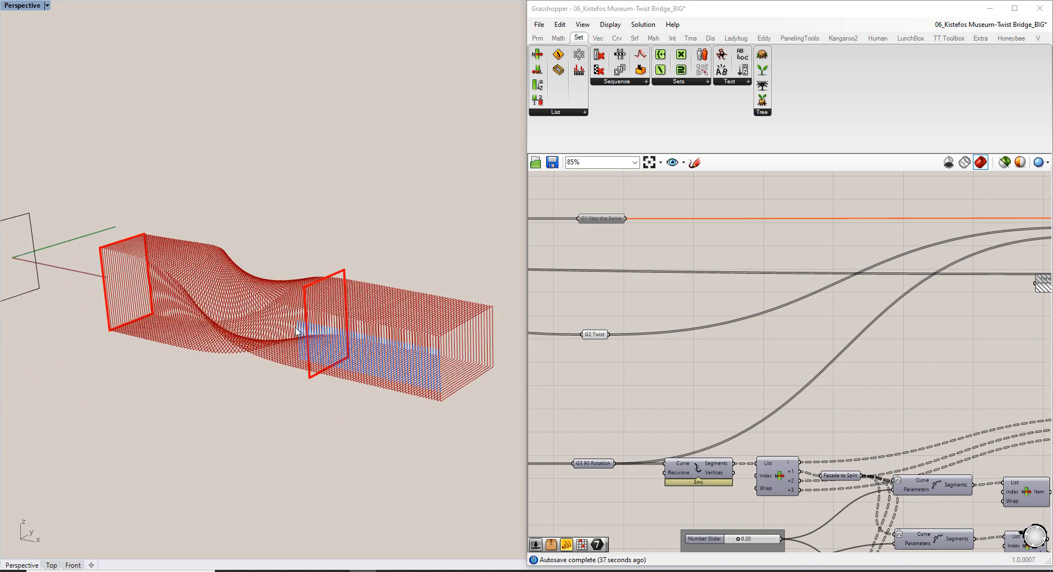
Copy the Explode component up beside the G2 Twist parameter and connect G2 Twist to the copy's Curve input
{"action": "right_click_drag", "start_coordinate": [658, 370], "coordinate": [622, 342]}
{"action": "left_click", "coordinate": [673, 440]}
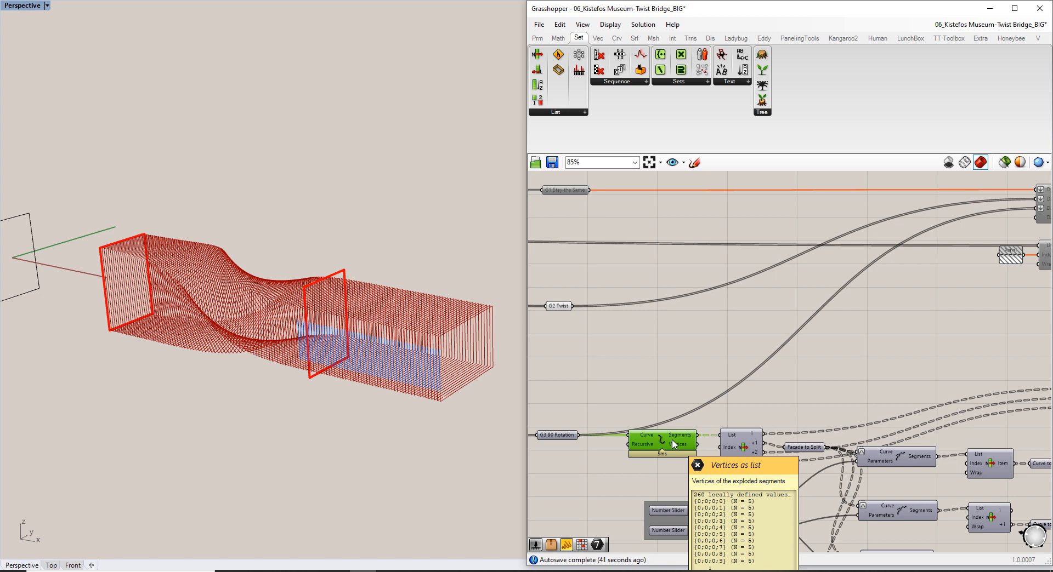
{"action": "left_click_drag", "start_coordinate": [673, 444], "coordinate": [641, 318], "text": "alt"}
{"action": "left_click_drag", "start_coordinate": [574, 308], "coordinate": [626, 317]}
{"action": "left_click", "coordinate": [661, 371]}
{"action": "right_click_drag", "start_coordinate": [661, 370], "coordinate": [618, 389]}
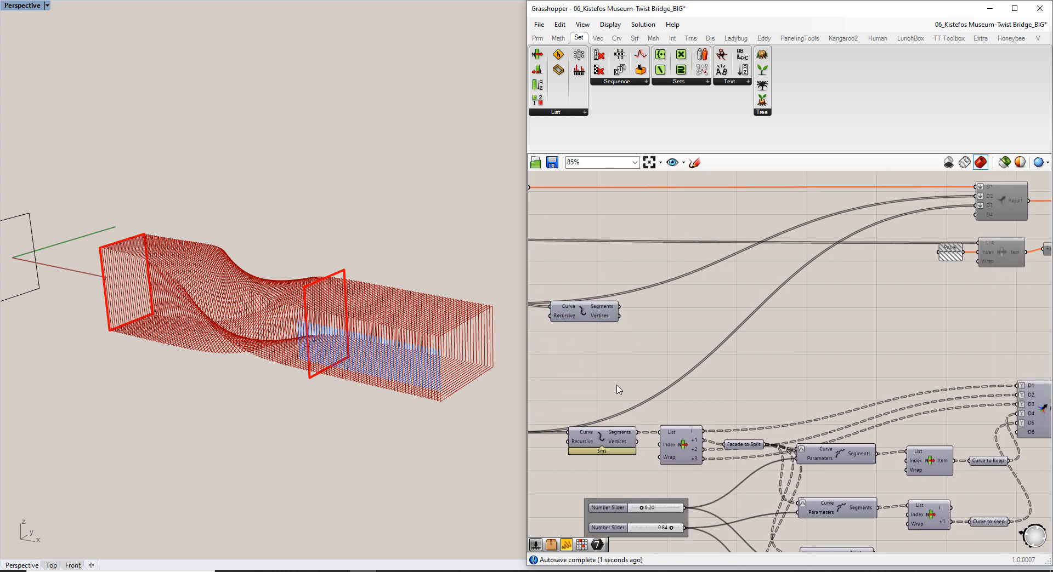
Copy the List Item component and Facade to Split parameter beside the new Explode component, with its Segments feeding the copied List input
{"action": "left_click", "coordinate": [684, 450]}
{"action": "left_click", "coordinate": [749, 445], "text": "shift"}
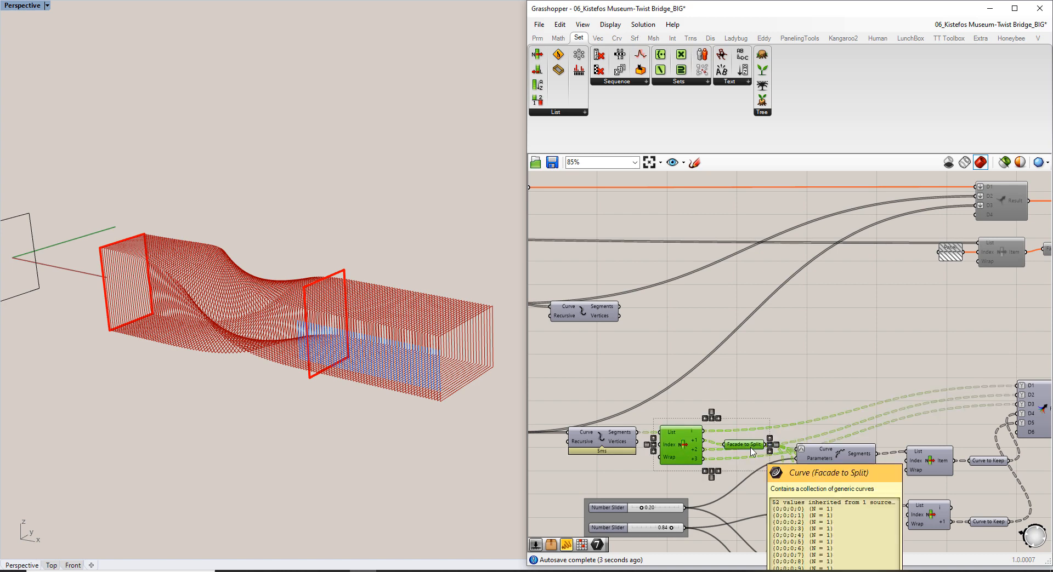
{"action": "left_click_drag", "start_coordinate": [690, 440], "coordinate": [671, 316], "text": "alt"}
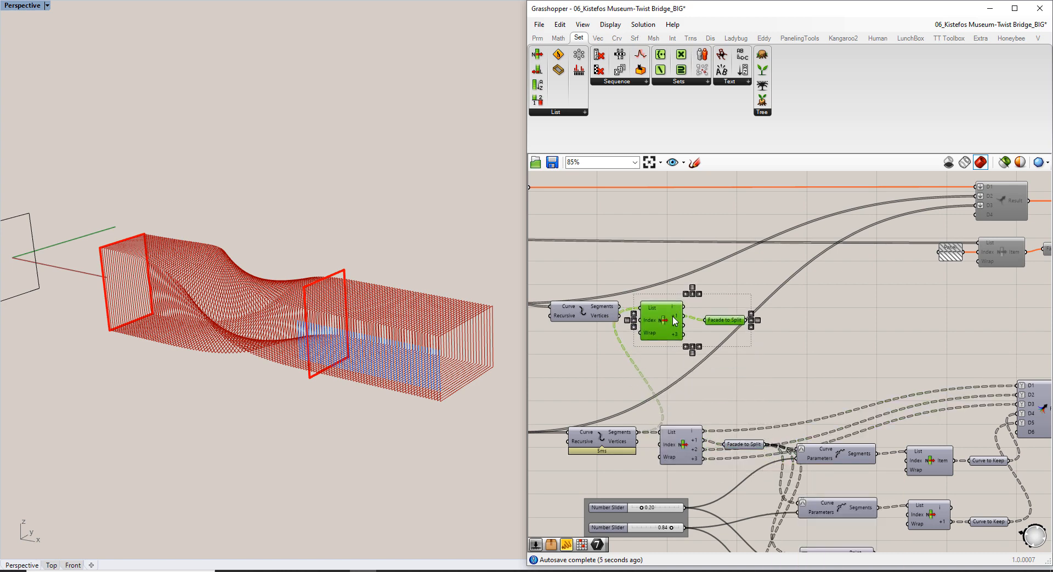
{"action": "left_click", "coordinate": [659, 269]}
Align the copied Facade to Split parameter with the List Item's +1 output and check which twisted facade side it picks
{"action": "scroll", "coordinate": [645, 296], "scroll_direction": "up", "scroll_amount": 2}
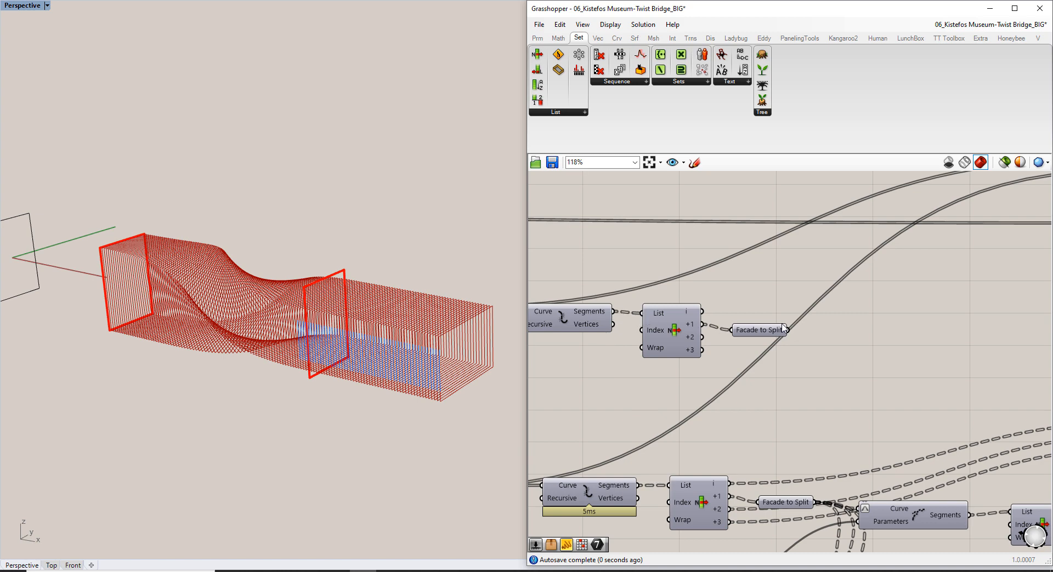
{"action": "scroll", "coordinate": [681, 323], "scroll_direction": "up", "scroll_amount": 2}
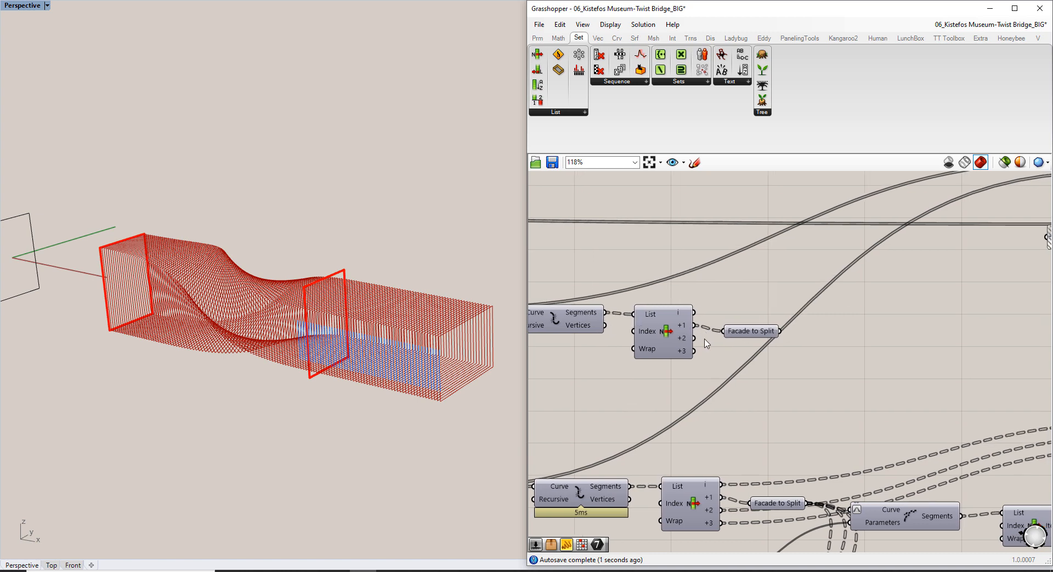
{"action": "left_click", "coordinate": [650, 329]}
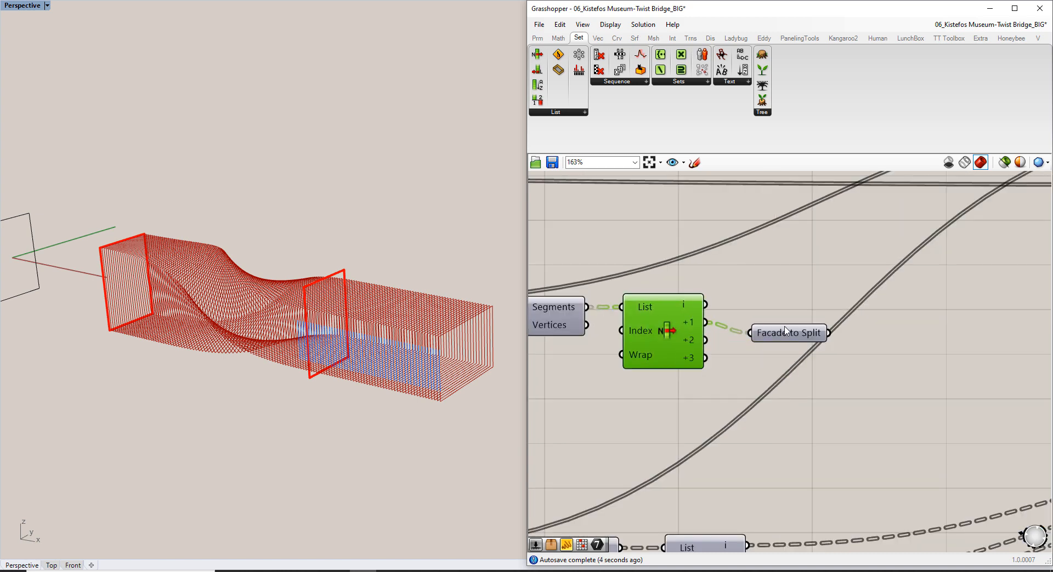
{"action": "left_click_drag", "start_coordinate": [787, 334], "coordinate": [781, 324]}
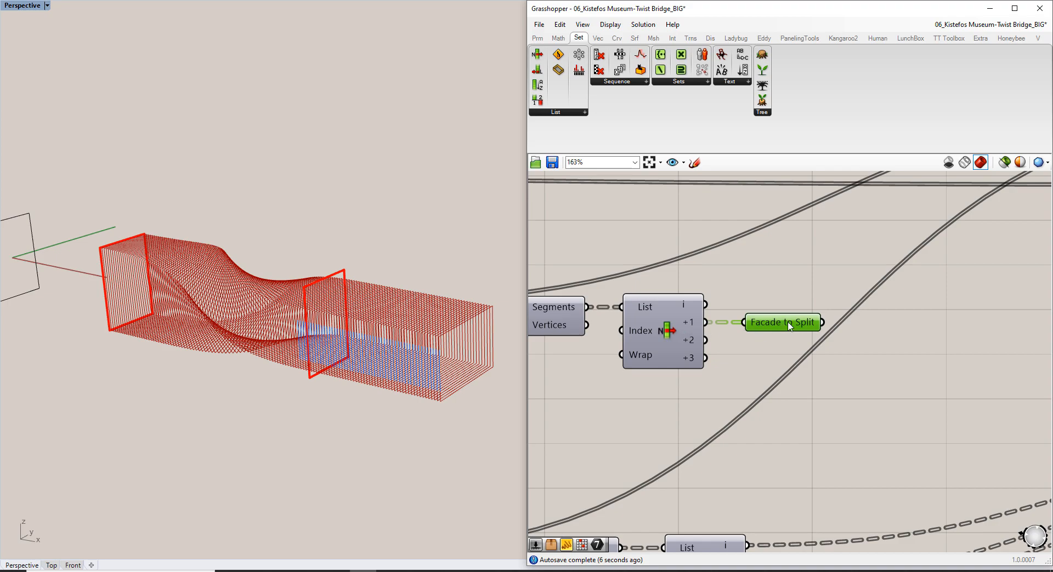
{"action": "mouse_move", "coordinate": [790, 326]}
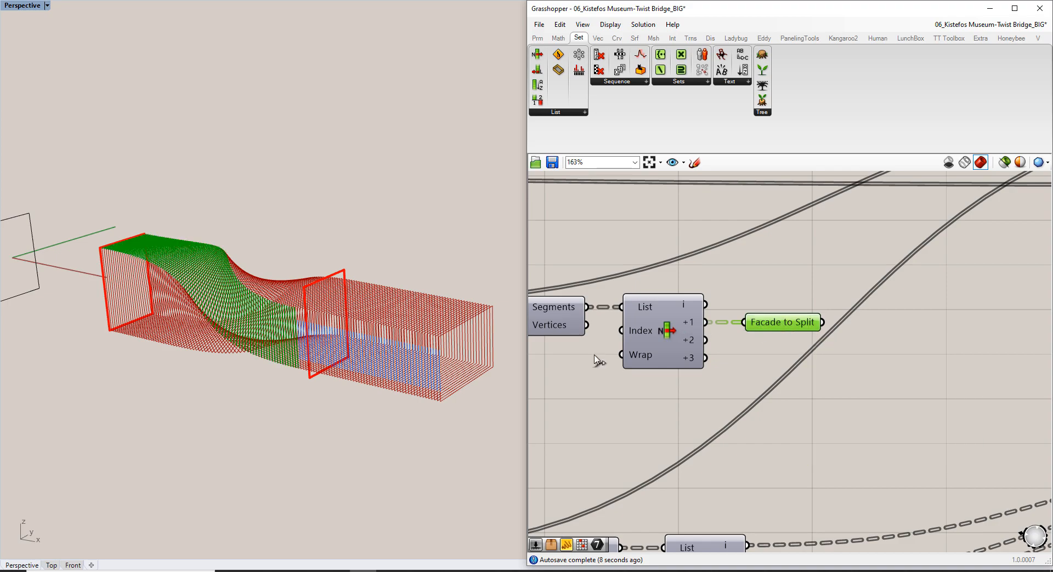
Examine the picked twisted facade side from several angles, along with the rotated section's splitting network and its two sliders
{"action": "right_click_drag", "start_coordinate": [291, 366], "coordinate": [388, 383]}
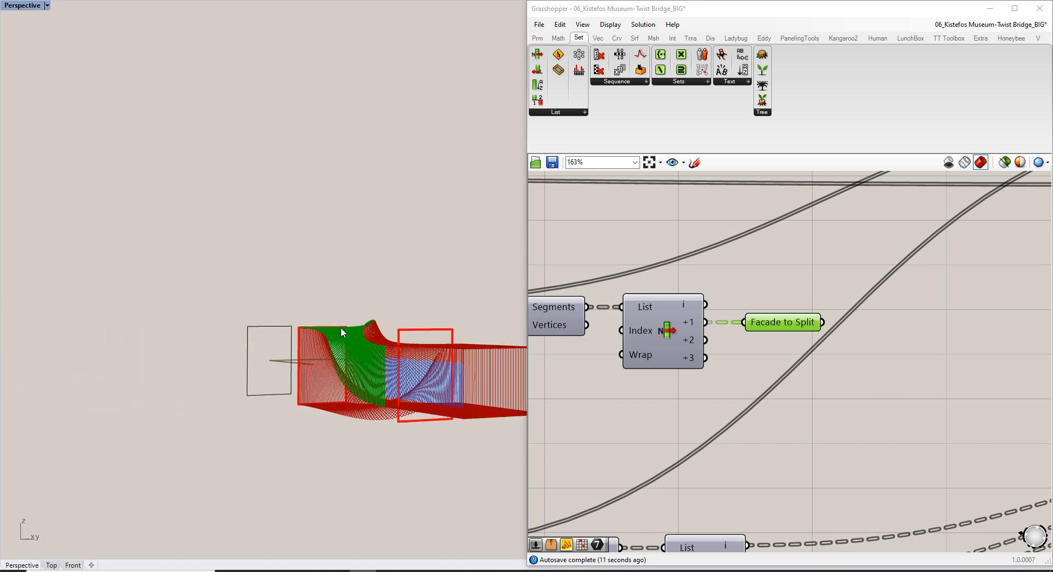
{"action": "right_click_drag", "start_coordinate": [347, 327], "coordinate": [370, 375]}
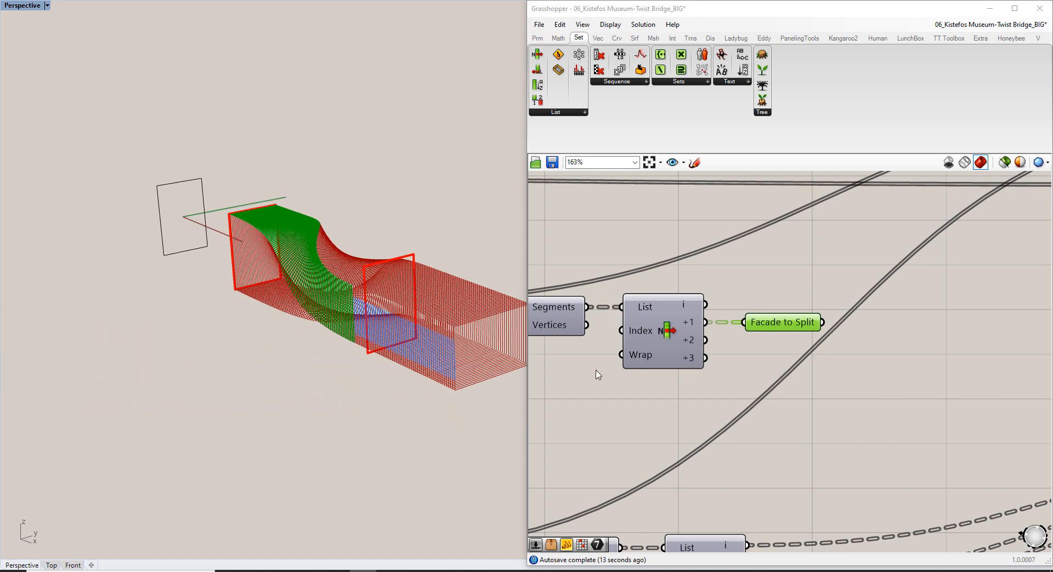
{"action": "left_click_drag", "start_coordinate": [800, 345], "coordinate": [771, 303]}
{"action": "right_click_drag", "start_coordinate": [808, 431], "coordinate": [692, 329]}
{"action": "scroll", "coordinate": [692, 329], "scroll_direction": "down", "scroll_amount": 1}
{"action": "scroll", "coordinate": [692, 328], "scroll_direction": "down", "scroll_amount": 2}
{"action": "right_click_drag", "start_coordinate": [672, 402], "coordinate": [577, 330]}
{"action": "left_click_drag", "start_coordinate": [763, 371], "coordinate": [762, 360]}
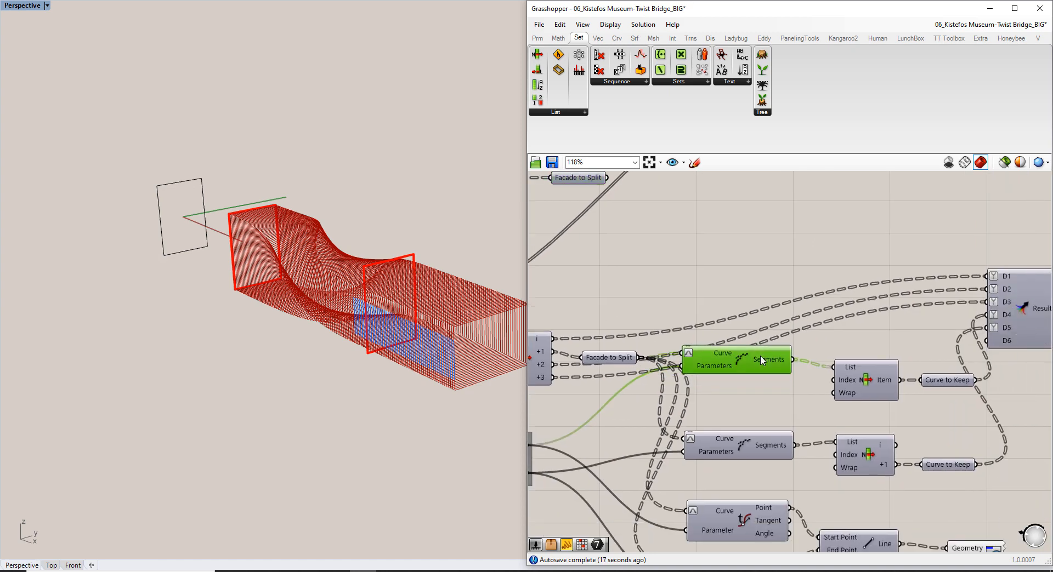
{"action": "right_click_drag", "start_coordinate": [760, 396], "coordinate": [827, 353]}
{"action": "right_click_drag", "start_coordinate": [659, 415], "coordinate": [720, 412]}
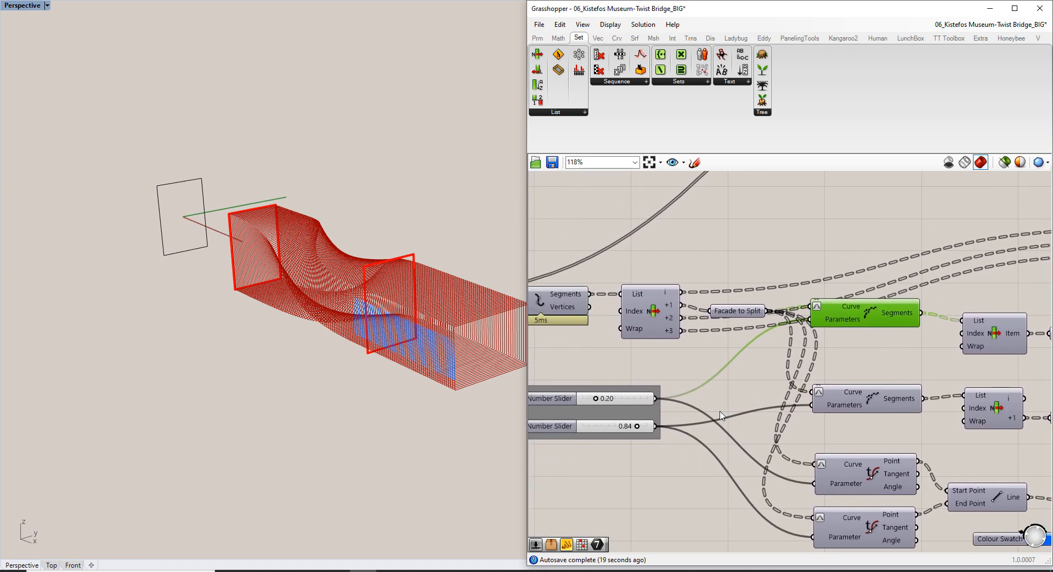
{"action": "left_click", "coordinate": [641, 400], "text": "shift"}
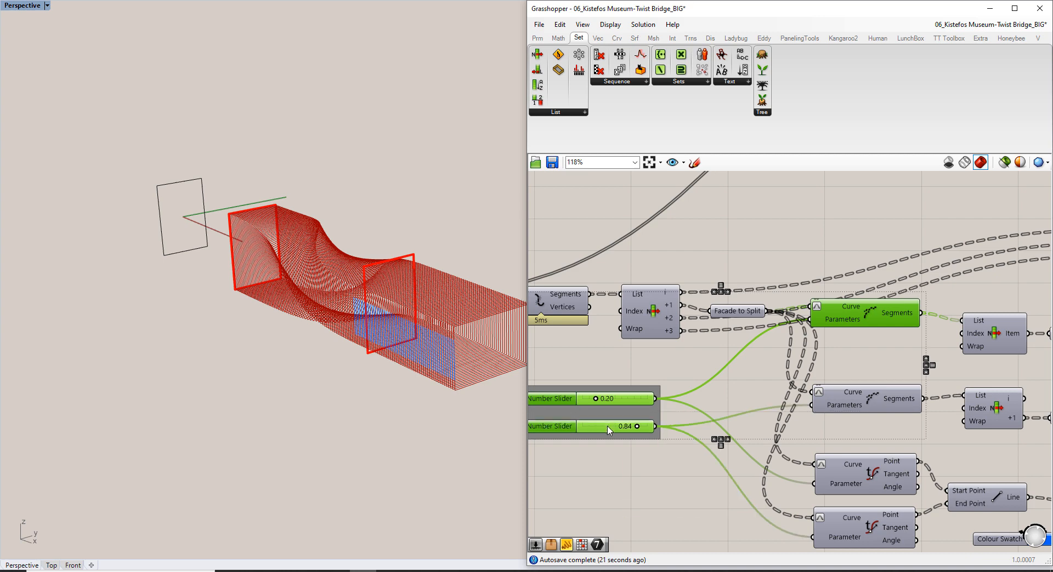
{"action": "right_click_drag", "start_coordinate": [864, 433], "coordinate": [712, 391]}
{"action": "scroll", "coordinate": [712, 390], "scroll_direction": "down", "scroll_amount": 4}
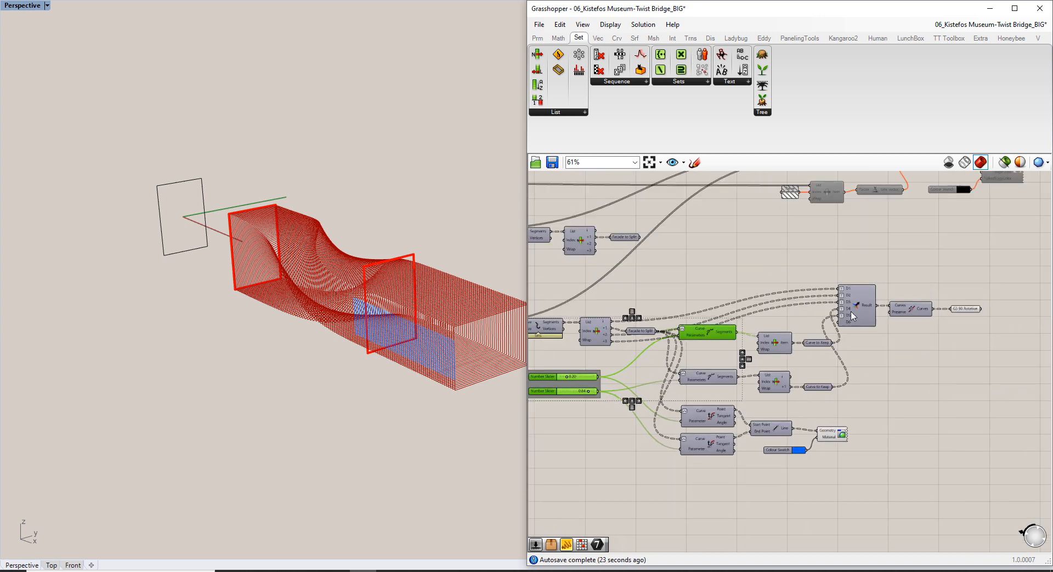
{"action": "left_click", "coordinate": [716, 367]}
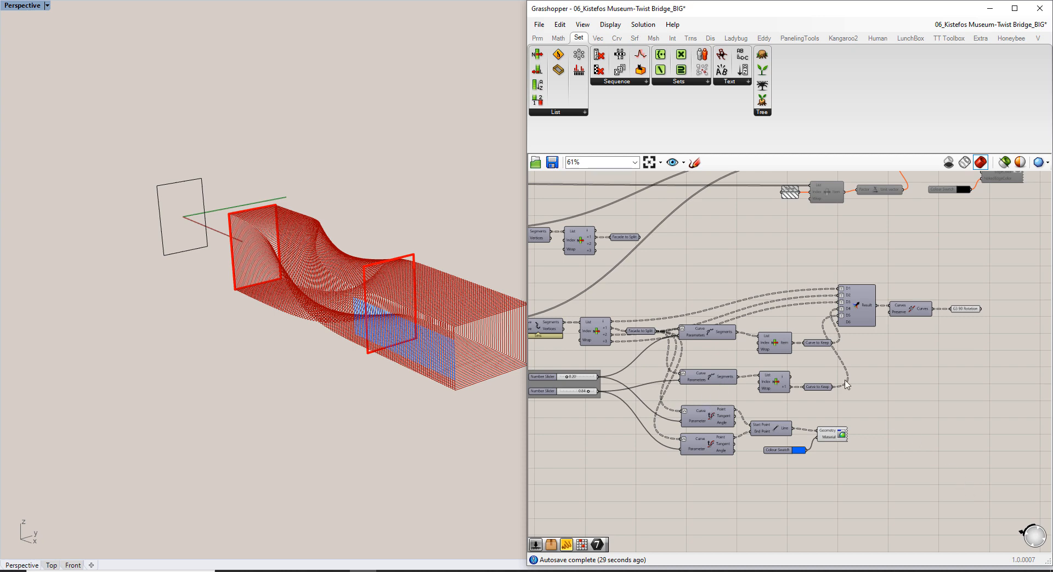
Move the rotated section's whole row of components, from its first inputs to the joined curves, further down to free space below the twist row
{"action": "scroll", "coordinate": [792, 301], "scroll_direction": "down", "scroll_amount": 2}
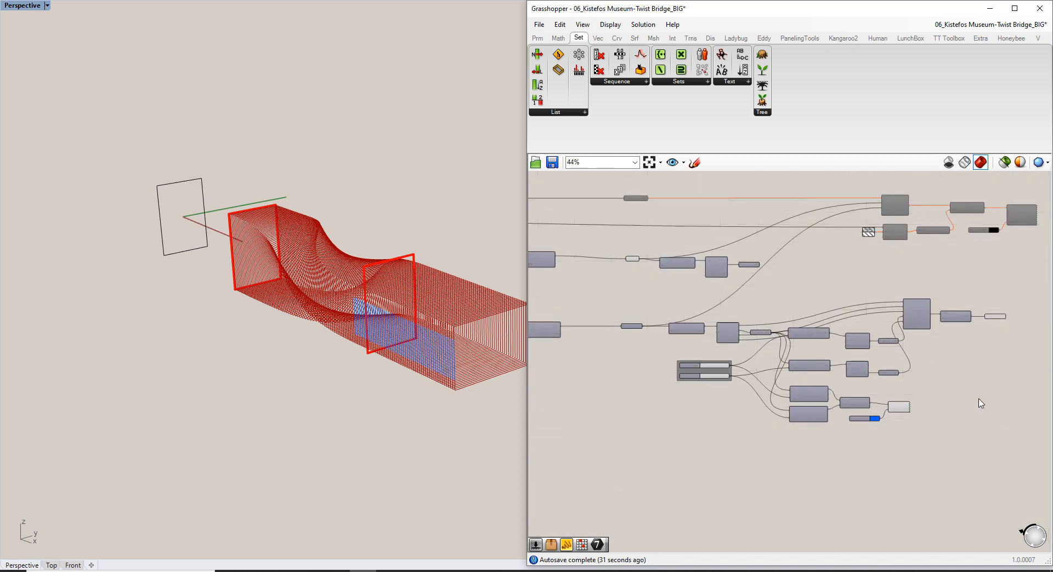
{"action": "left_click_drag", "start_coordinate": [1030, 437], "coordinate": [627, 313]}
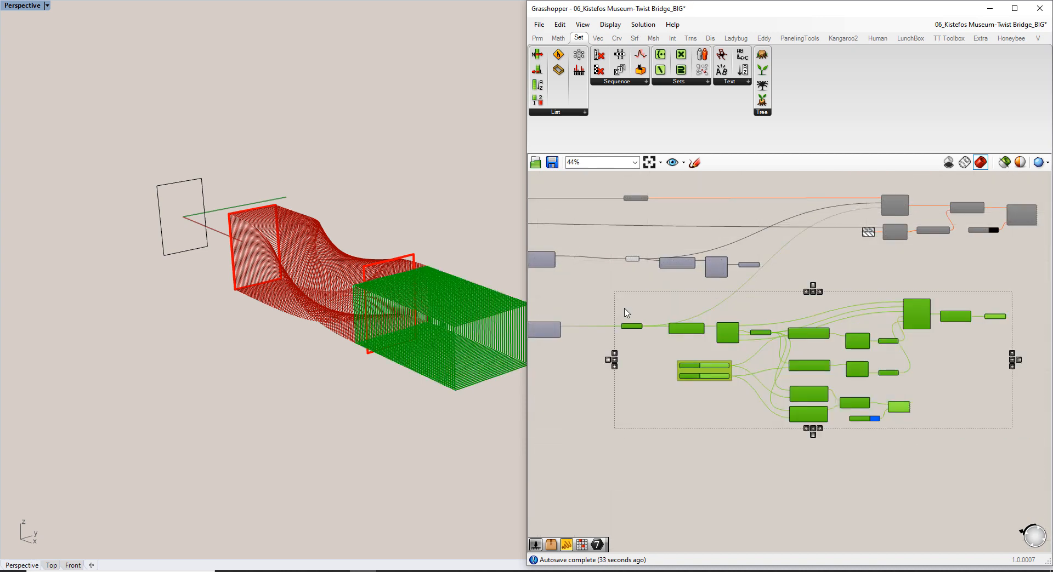
{"action": "right_click_drag", "start_coordinate": [582, 357], "coordinate": [715, 358]}
{"action": "left_click_drag", "start_coordinate": [732, 360], "coordinate": [605, 322], "text": "shift"}
{"action": "right_click_drag", "start_coordinate": [593, 329], "coordinate": [770, 331]}
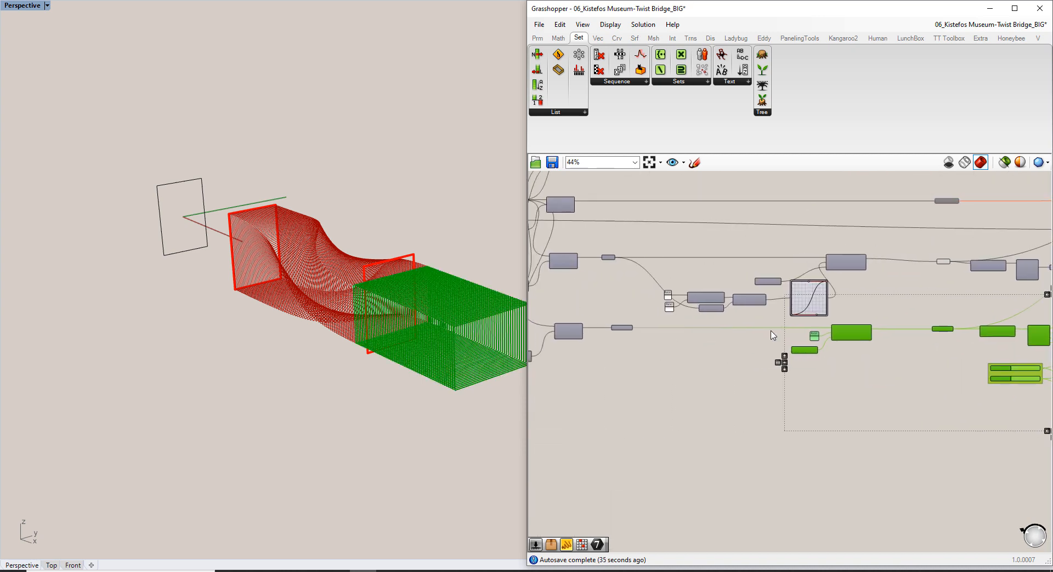
{"action": "left_click_drag", "start_coordinate": [694, 364], "coordinate": [557, 328], "text": "shift"}
{"action": "right_click_drag", "start_coordinate": [559, 331], "coordinate": [666, 341]}
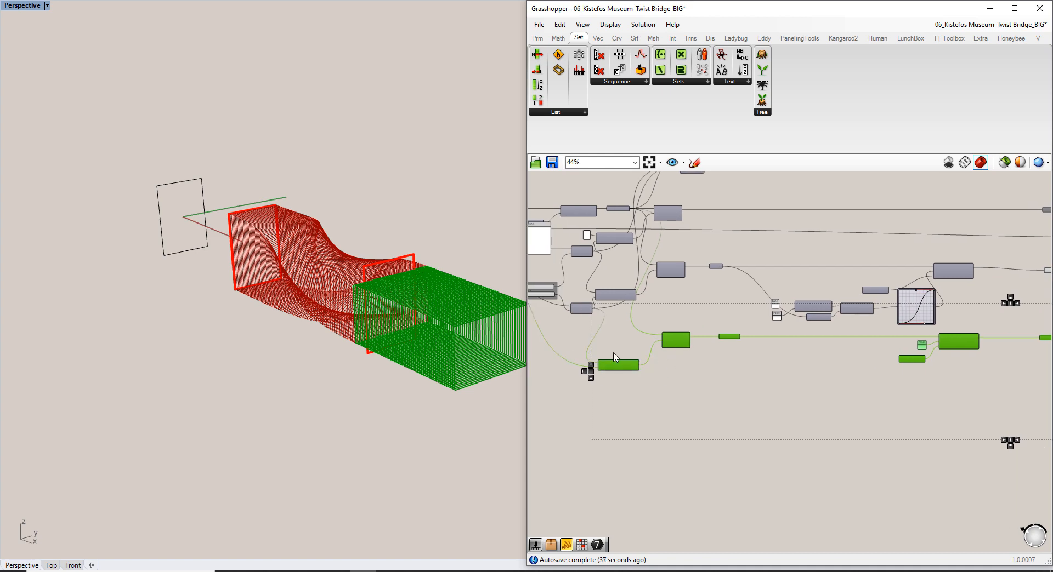
{"action": "left_click_drag", "start_coordinate": [618, 369], "coordinate": [613, 490]}
{"action": "left_click", "coordinate": [723, 419]}
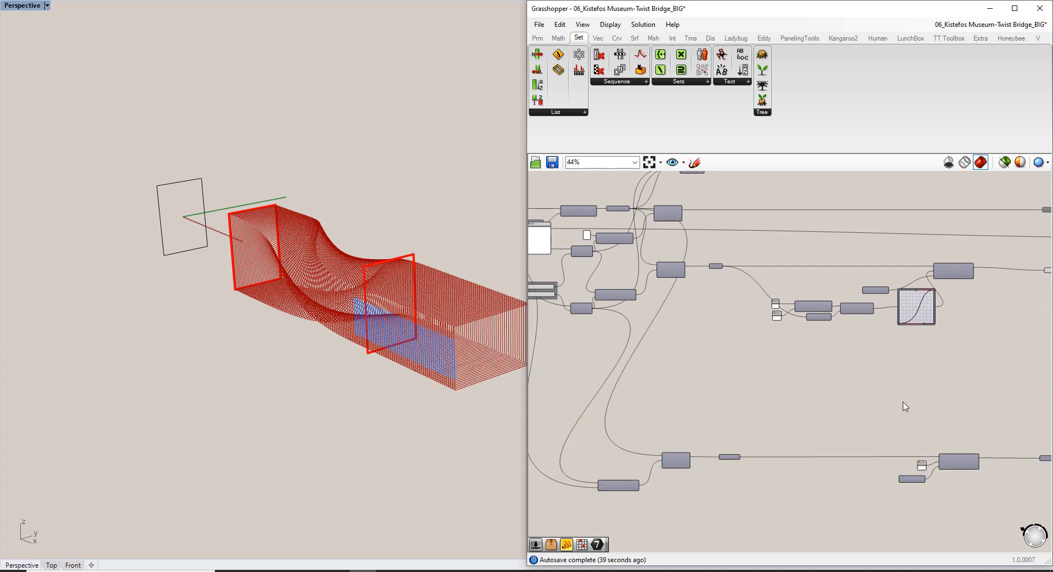
Copy the facade splitting network with its sliders, Merge, Join Curves, Line and colour preview up beside the twisted section's Facade to Split parameter
{"action": "right_click_drag", "start_coordinate": [905, 407], "coordinate": [587, 387]}
{"action": "right_click_drag", "start_coordinate": [801, 392], "coordinate": [642, 346]}
{"action": "left_click_drag", "start_coordinate": [986, 501], "coordinate": [718, 334]}
{"action": "left_click_drag", "start_coordinate": [688, 466], "coordinate": [731, 248], "text": "shift"}
{"action": "left_click", "coordinate": [676, 231]}
{"action": "scroll", "coordinate": [653, 245], "scroll_direction": "up", "scroll_amount": 4}
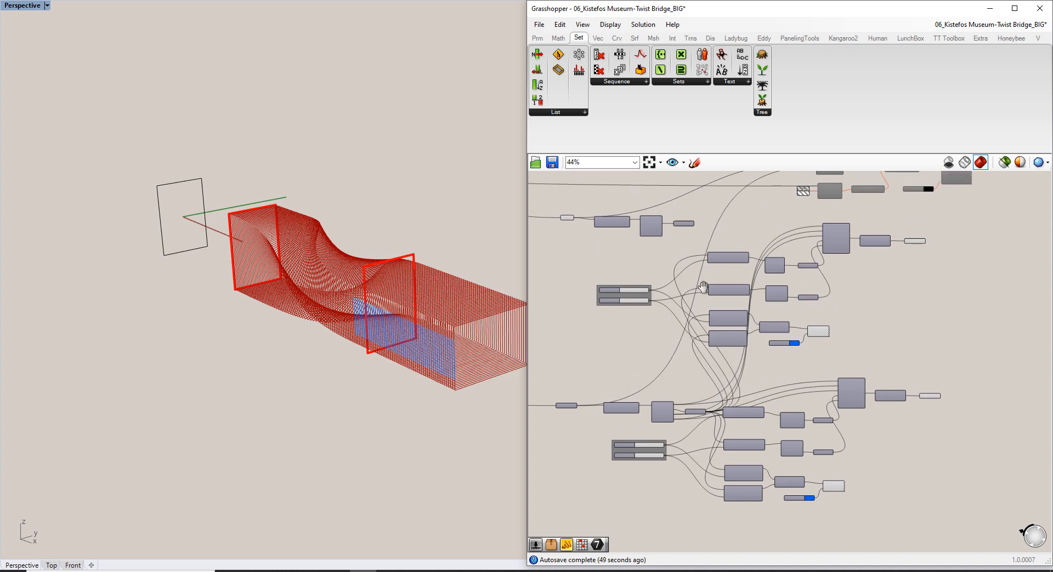
Rewire the curve inputs of the copied Shatter and Evaluate Curve components to the twisted section's Facade to Split parameter and inspect the facade
{"action": "scroll", "coordinate": [652, 246], "scroll_direction": "up", "scroll_amount": 1}
{"action": "left_click_drag", "start_coordinate": [661, 217], "coordinate": [698, 468]}
{"action": "right_click", "coordinate": [699, 425]}
{"action": "right_click", "coordinate": [698, 467]}
{"action": "right_click_drag", "start_coordinate": [341, 317], "coordinate": [278, 311], "text": "shift"}
{"action": "right_click_drag", "start_coordinate": [603, 388], "coordinate": [709, 392]}
{"action": "scroll", "coordinate": [708, 392], "scroll_direction": "down", "scroll_amount": 1}
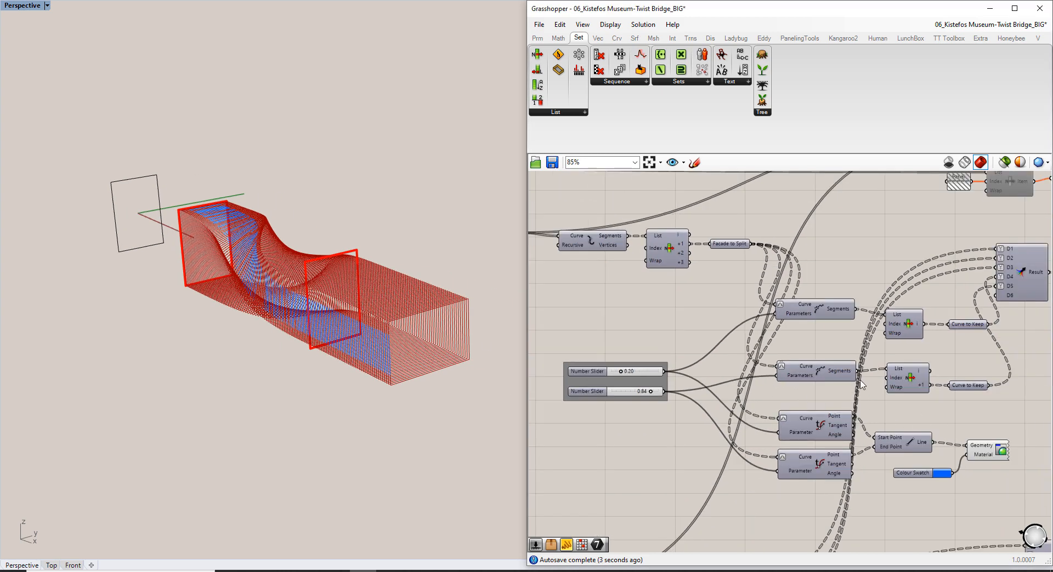
{"action": "right_click_drag", "start_coordinate": [253, 280], "coordinate": [301, 329]}
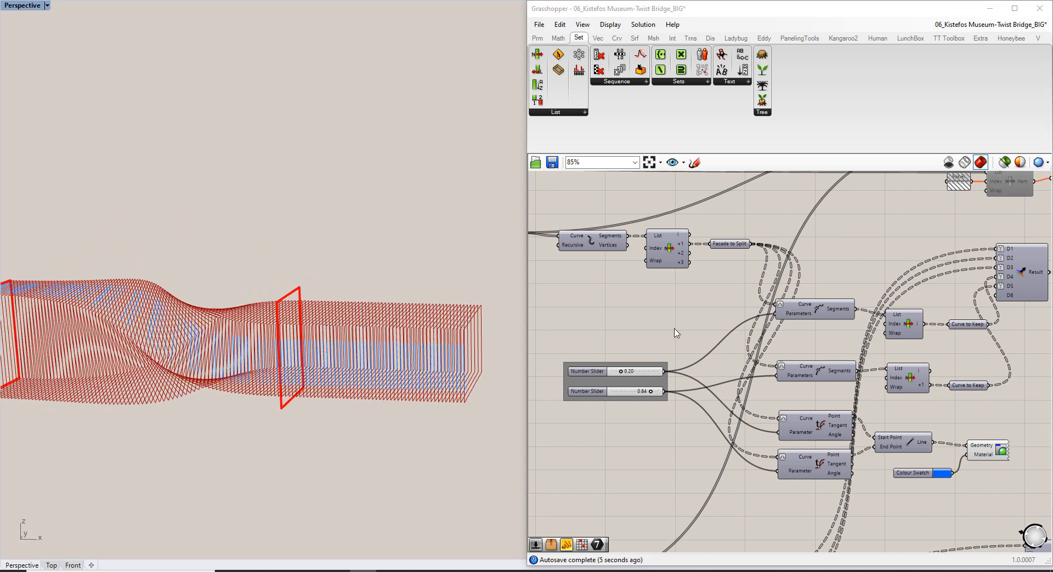
Turn off the preview of the G2 Twist parameter and inspect the split twisted facade with its blue lines
{"action": "scroll", "coordinate": [713, 328], "scroll_direction": "down", "scroll_amount": 3}
{"action": "right_click_drag", "start_coordinate": [870, 440], "coordinate": [811, 428]}
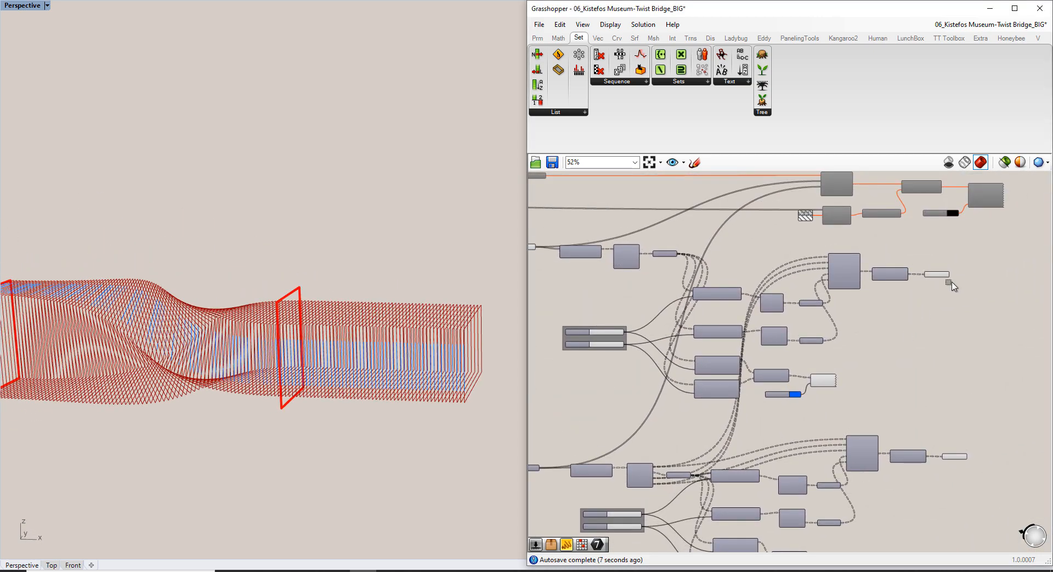
{"action": "left_click_drag", "start_coordinate": [952, 283], "coordinate": [927, 257]}
{"action": "left_click", "coordinate": [927, 257]}
{"action": "right_click_drag", "start_coordinate": [611, 311], "coordinate": [715, 339]}
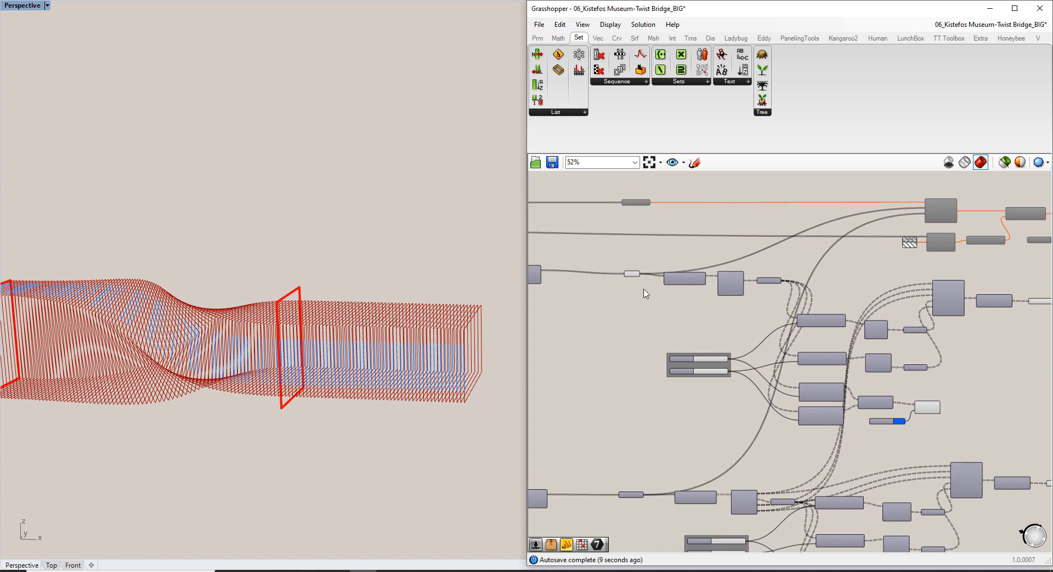
{"action": "left_click_drag", "start_coordinate": [644, 289], "coordinate": [617, 260]}
{"action": "key", "text": "ctrl+q"}
{"action": "left_click", "coordinate": [615, 250]}
{"action": "right_click_drag", "start_coordinate": [230, 340], "coordinate": [357, 320]}
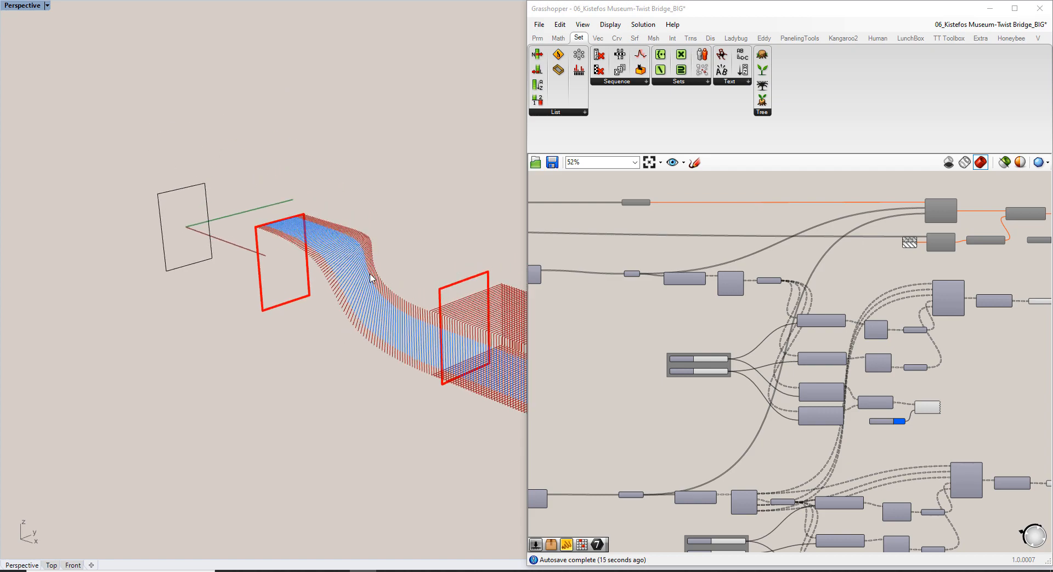
{"action": "right_click_drag", "start_coordinate": [370, 278], "coordinate": [418, 351]}
{"action": "right_click_drag", "start_coordinate": [756, 406], "coordinate": [746, 380]}
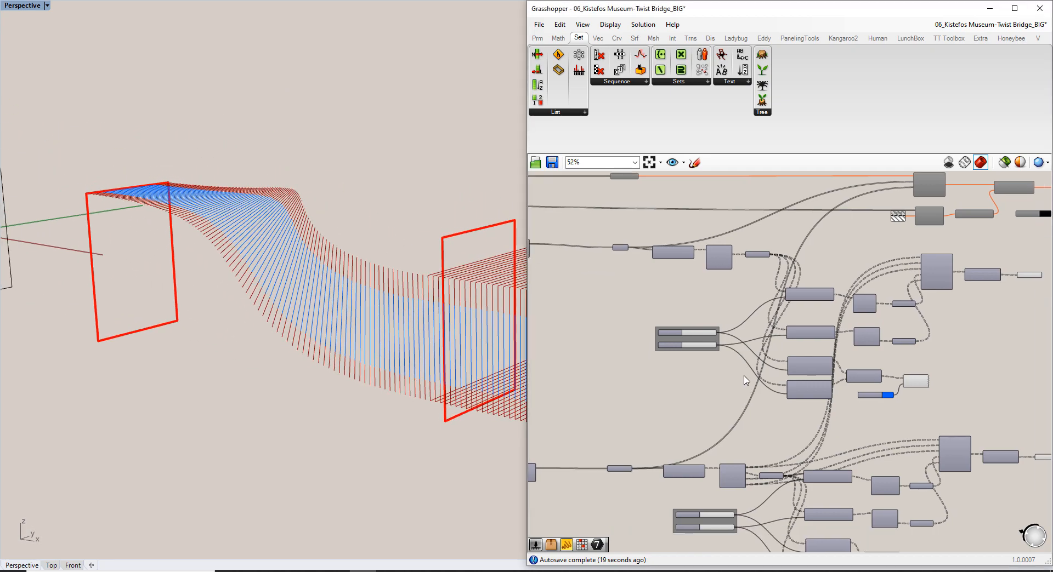
Try a value of 0.42 on the copied upper slider and compare it with the rotated section's matching slider
{"action": "scroll", "coordinate": [688, 337], "scroll_direction": "up", "scroll_amount": 10}
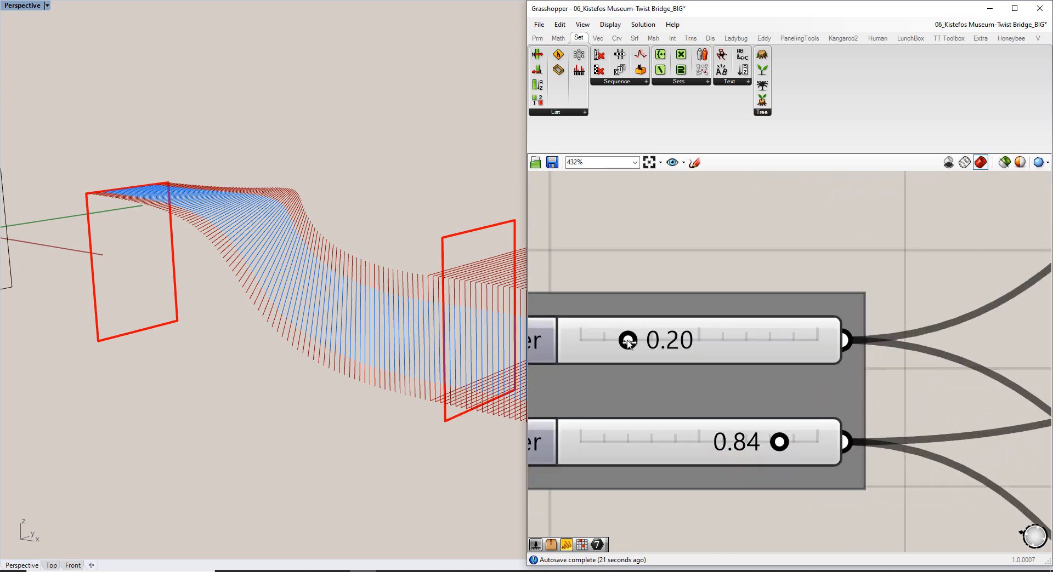
{"action": "left_click_drag", "start_coordinate": [628, 342], "coordinate": [708, 341]}
{"action": "left_click_drag", "start_coordinate": [645, 334], "coordinate": [679, 344]}
{"action": "scroll", "coordinate": [679, 344], "scroll_direction": "down", "scroll_amount": 8}
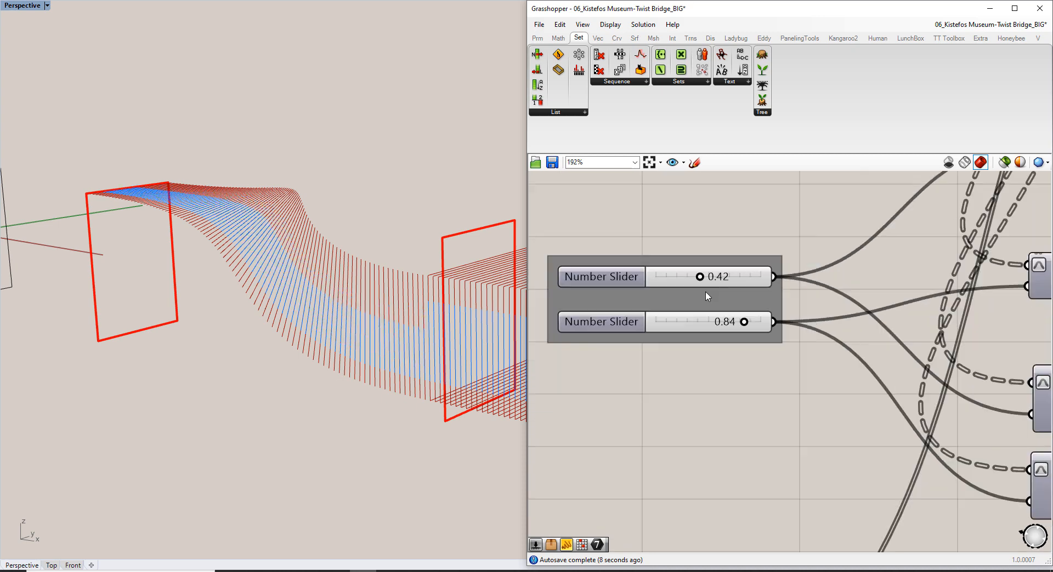
{"action": "scroll", "coordinate": [692, 425], "scroll_direction": "up", "scroll_amount": 4}
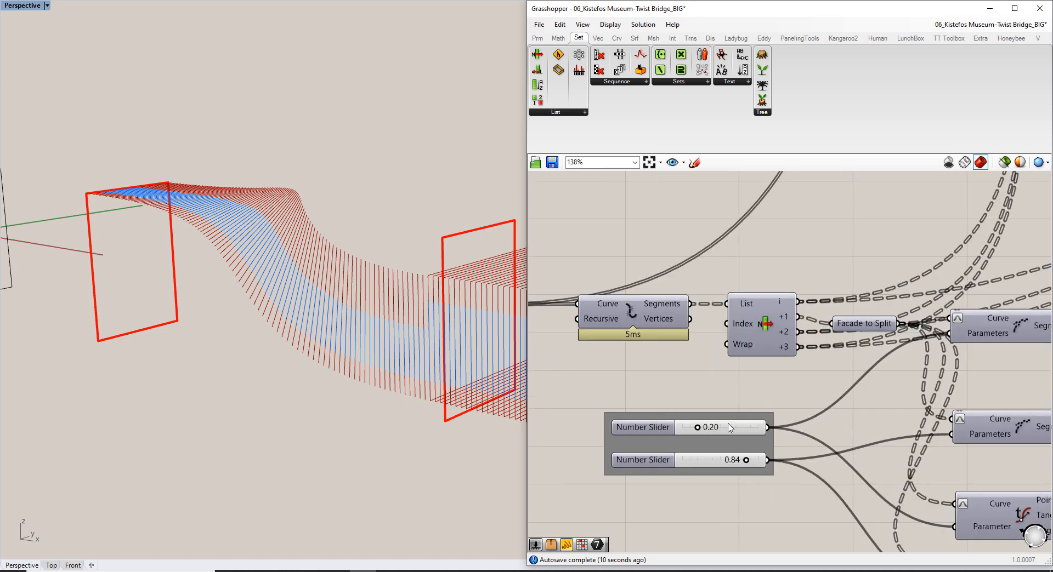
{"action": "left_click", "coordinate": [717, 426]}
{"action": "right_click_drag", "start_coordinate": [707, 276], "coordinate": [697, 455]}
{"action": "right_click_drag", "start_coordinate": [689, 224], "coordinate": [686, 350]}
{"action": "scroll", "coordinate": [678, 281], "scroll_direction": "up", "scroll_amount": 4}
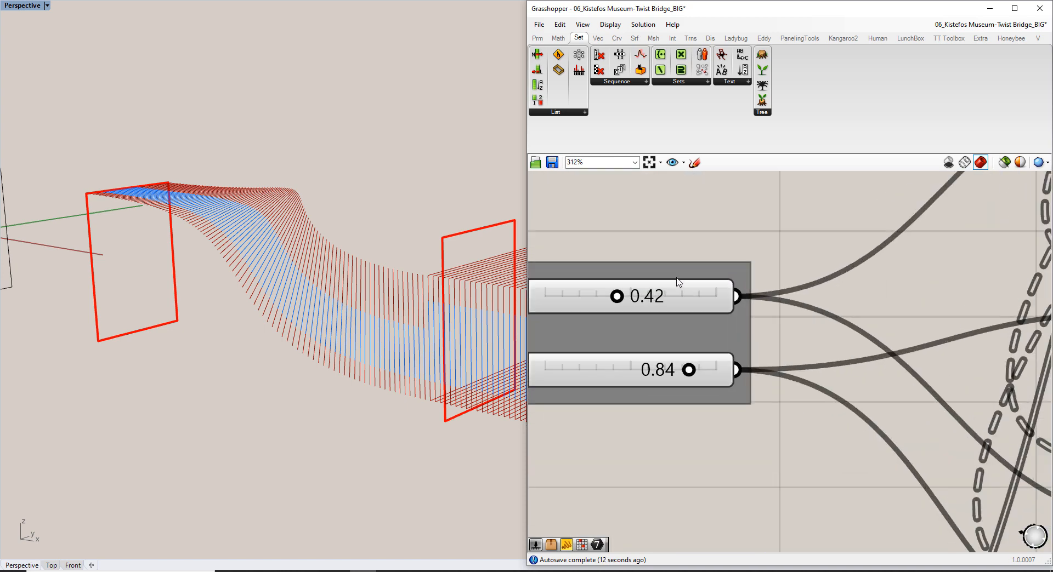
{"action": "left_click", "coordinate": [680, 296]}
{"action": "scroll", "coordinate": [682, 301], "scroll_direction": "down", "scroll_amount": 4}
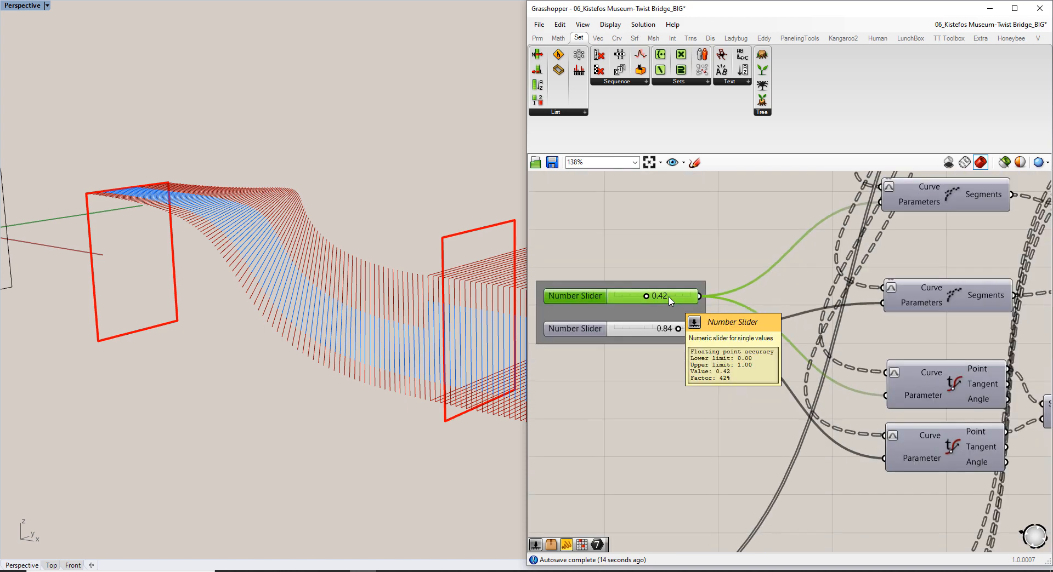
Move the rotated section's 0.20 slider up between the two splitting networks
{"action": "right_click_drag", "start_coordinate": [695, 370], "coordinate": [693, 363]}
{"action": "scroll", "coordinate": [694, 362], "scroll_direction": "down", "scroll_amount": 3}
{"action": "right_click_drag", "start_coordinate": [701, 412], "coordinate": [701, 361]}
{"action": "right_click_drag", "start_coordinate": [669, 495], "coordinate": [667, 459]}
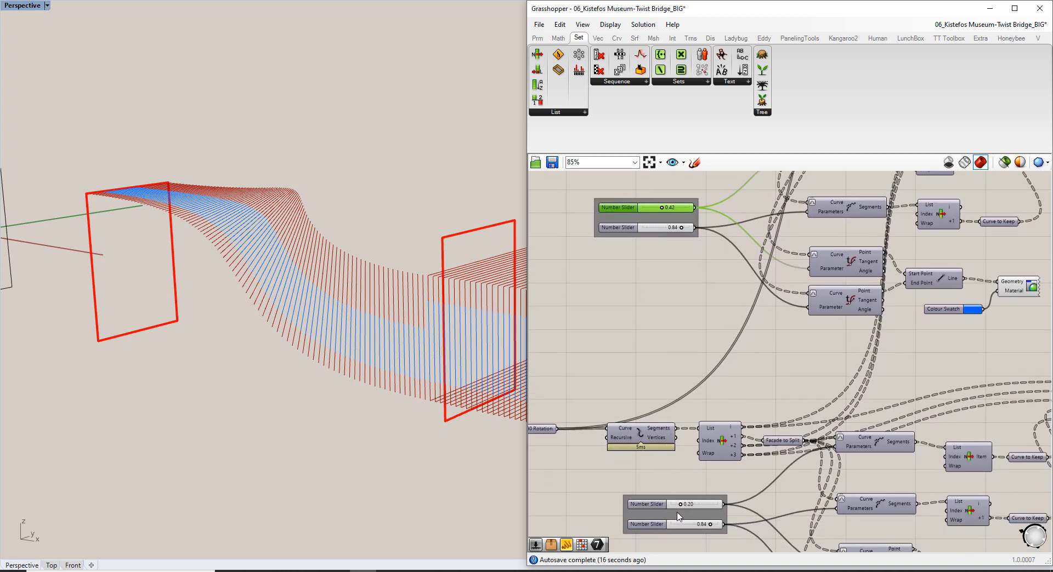
{"action": "left_click", "coordinate": [698, 503]}
{"action": "left_click_drag", "start_coordinate": [700, 500], "coordinate": [683, 291]}
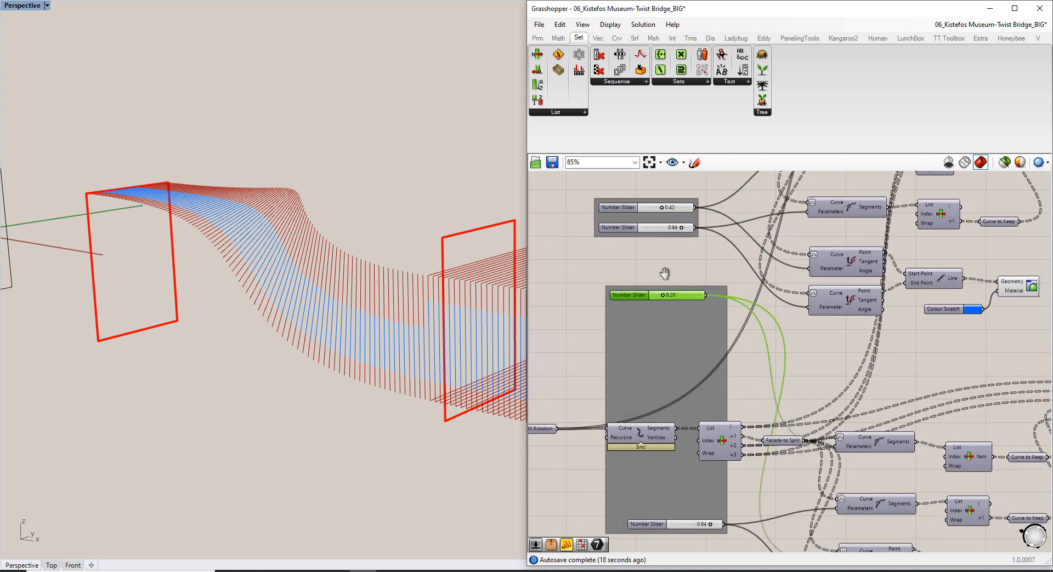
Connect the 0.20 slider to the copied Shatter and Evaluate Curve parameter inputs in place of the 0.42 slider, and delete the 0.42 slider
{"action": "right_click_drag", "start_coordinate": [665, 275], "coordinate": [641, 300]}
{"action": "left_click", "coordinate": [659, 234]}
{"action": "right_click_drag", "start_coordinate": [702, 239], "coordinate": [647, 321]}
{"action": "scroll", "coordinate": [669, 356], "scroll_direction": "up", "scroll_amount": 2}
{"action": "right_click_drag", "start_coordinate": [671, 358], "coordinate": [750, 398]}
{"action": "left_click_drag", "start_coordinate": [692, 457], "coordinate": [834, 424]}
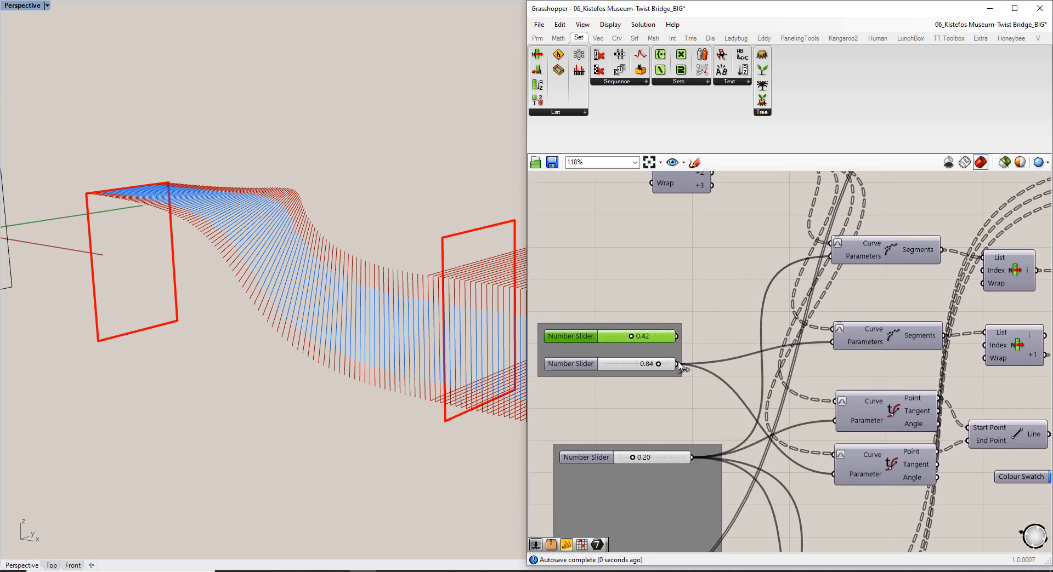
{"action": "key", "text": "Delete"}
Set the shared upper-edge slider to 0.17 and compare the facade opening with the museum's reference photo in the browser
{"action": "scroll", "coordinate": [632, 422], "scroll_direction": "up", "scroll_amount": 4}
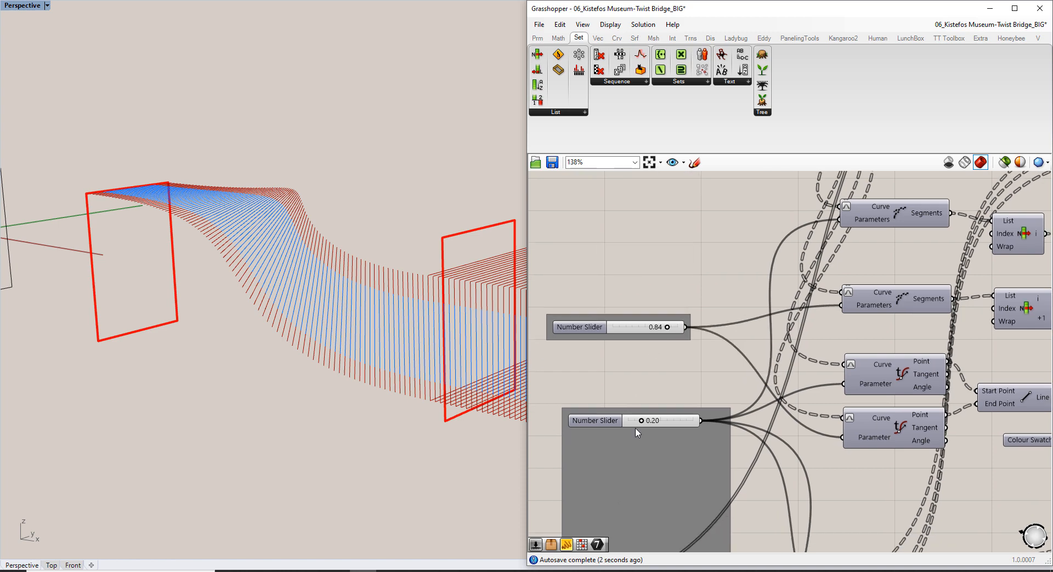
{"action": "mouse_move", "coordinate": [649, 412]}
{"action": "left_mouse_down"}
{"action": "mouse_move", "coordinate": [628, 417]}
{"action": "mouse_move", "coordinate": [724, 414]}
{"action": "mouse_move", "coordinate": [629, 425]}
{"action": "mouse_move", "coordinate": [677, 423]}
{"action": "mouse_move", "coordinate": [645, 424]}
{"action": "left_mouse_up"}
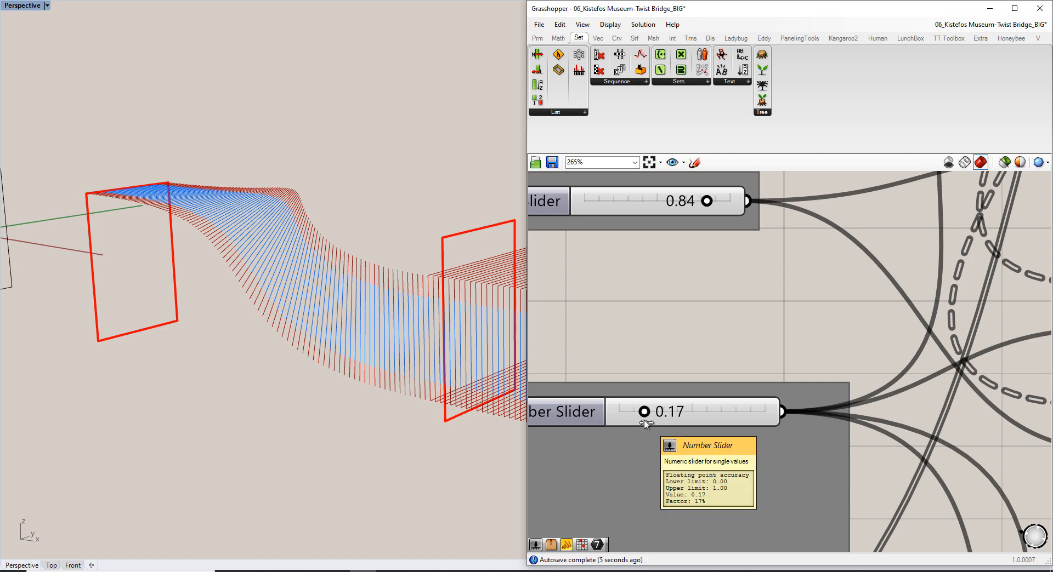
{"action": "key", "text": "alt+Tab"}
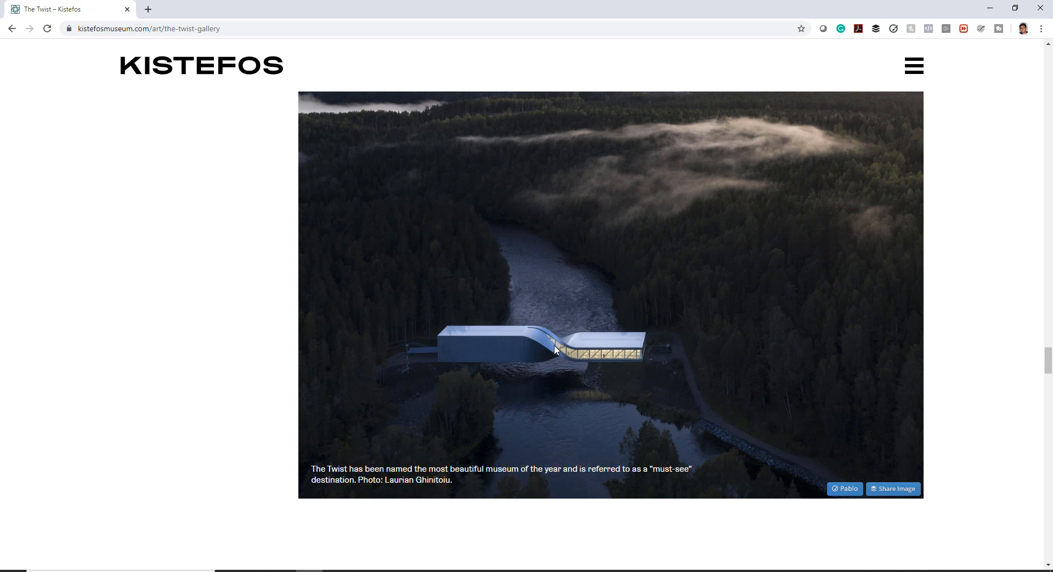
{"action": "key", "text": "alt+Tab"}
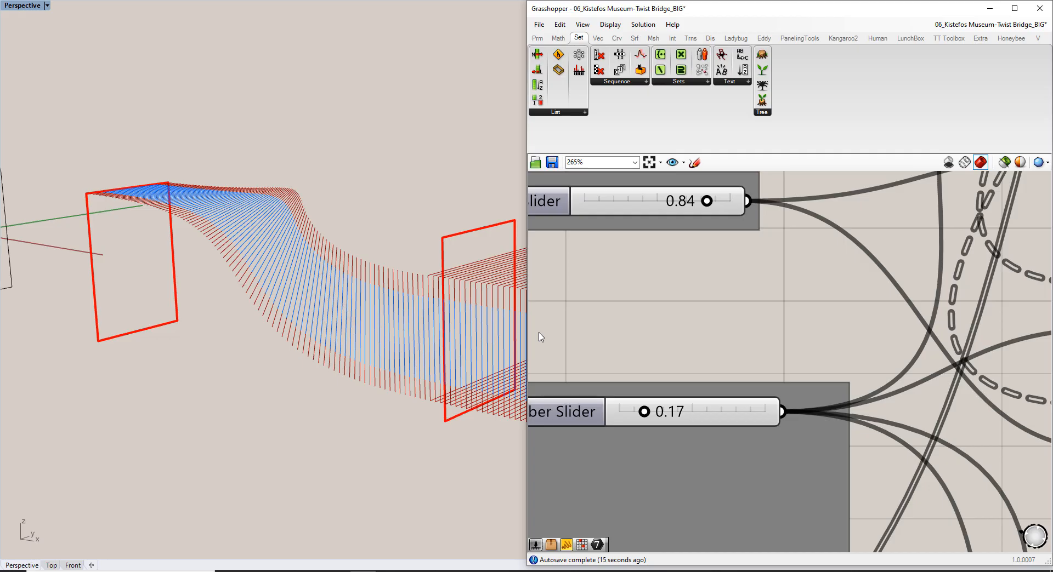
Rename the shared 0.17 slider as Top Edge Parameter
{"action": "scroll", "coordinate": [684, 282], "scroll_direction": "down", "scroll_amount": 2}
{"action": "left_click_drag", "start_coordinate": [653, 294], "coordinate": [651, 300]}
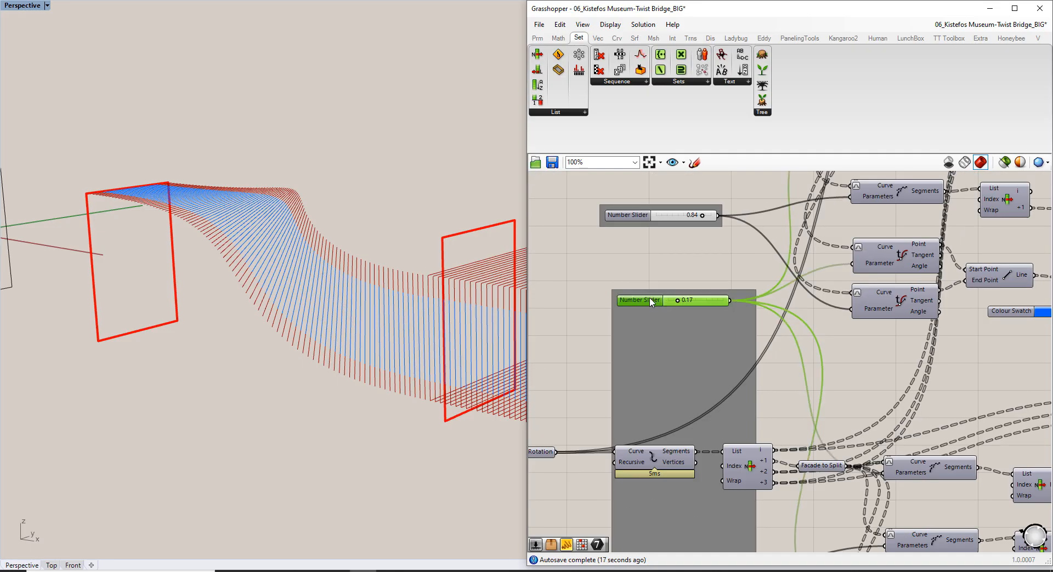
{"action": "right_click", "coordinate": [651, 300]}
{"action": "type", "text": "T"}
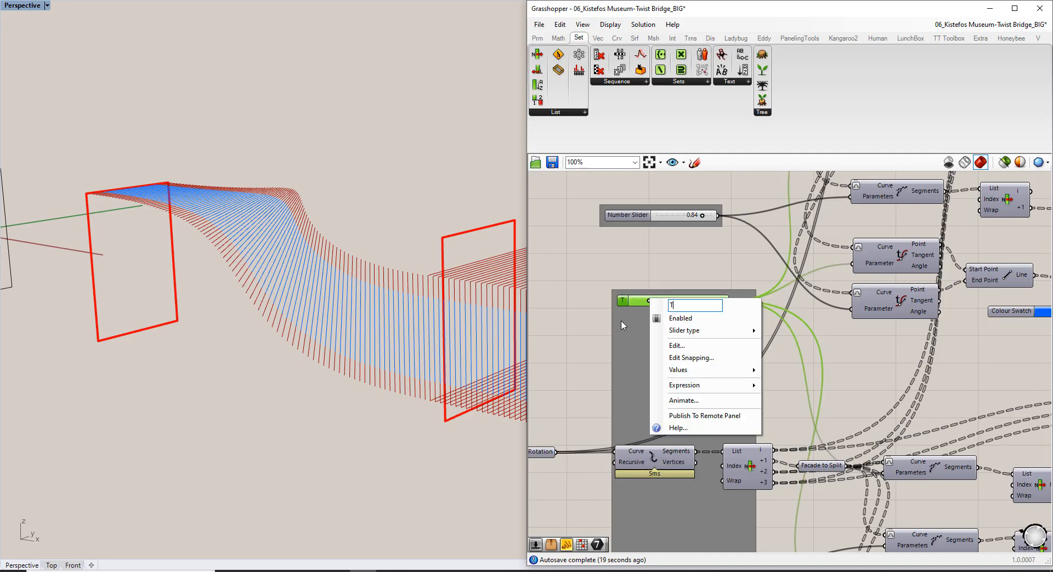
{"action": "type", "text": "op Edge Parameter"}
{"action": "key", "text": "Return"}
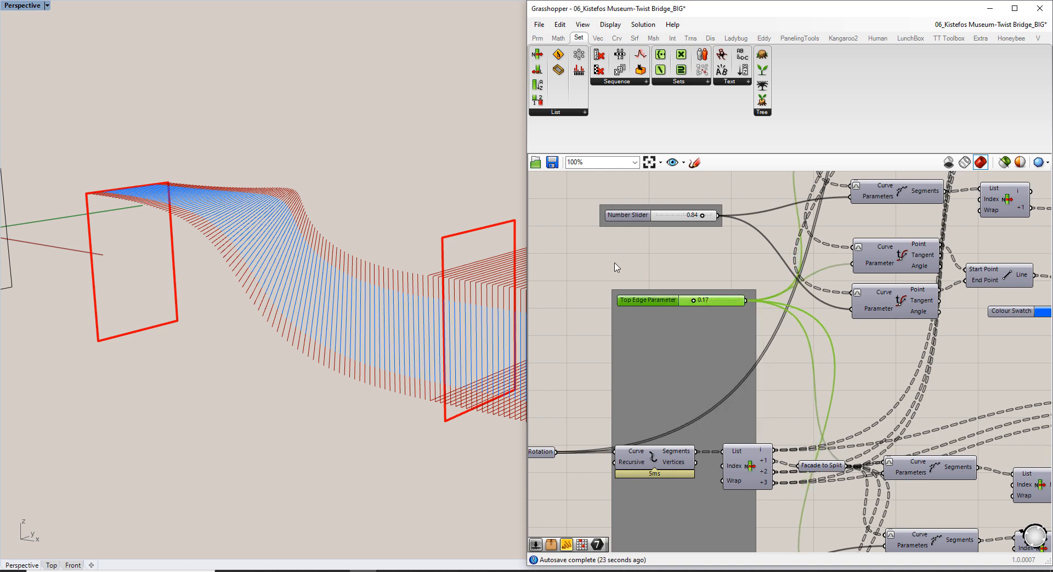
Move the Top Edge Parameter slider down directly above the lower splitting network's 0.84 slider and rename that slider as Bottom Edge Parameter
{"action": "scroll", "coordinate": [660, 306], "scroll_direction": "down", "scroll_amount": 3}
{"action": "left_click_drag", "start_coordinate": [652, 304], "coordinate": [665, 442]}
{"action": "scroll", "coordinate": [665, 425], "scroll_direction": "up", "scroll_amount": 3}
{"action": "right_click", "coordinate": [678, 459]}
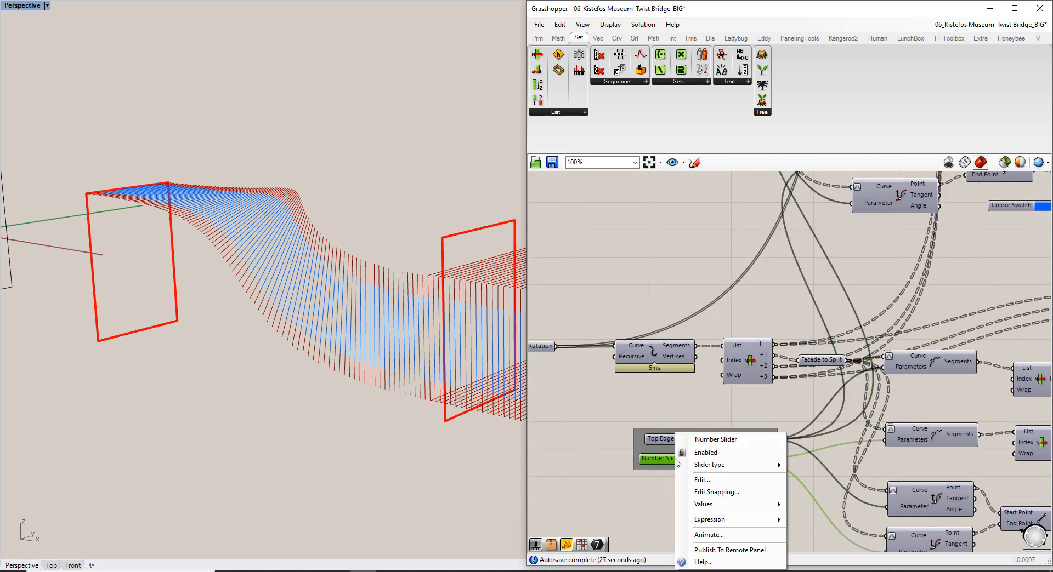
{"action": "left_click_drag", "start_coordinate": [734, 441], "coordinate": [676, 442]}
{"action": "type", "text": "Bo"}
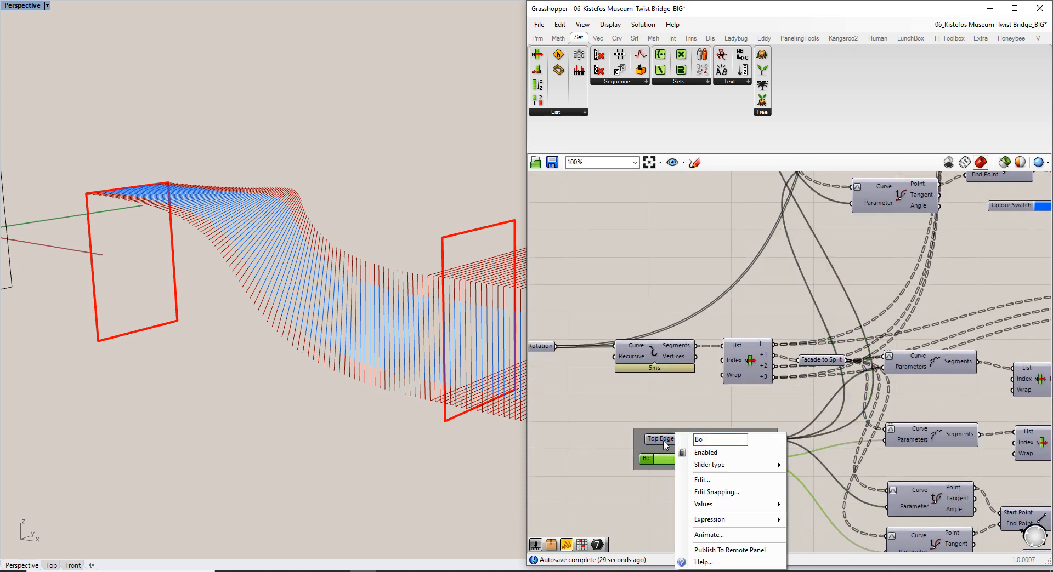
{"action": "type", "text": "ttom Edge Parameter"}
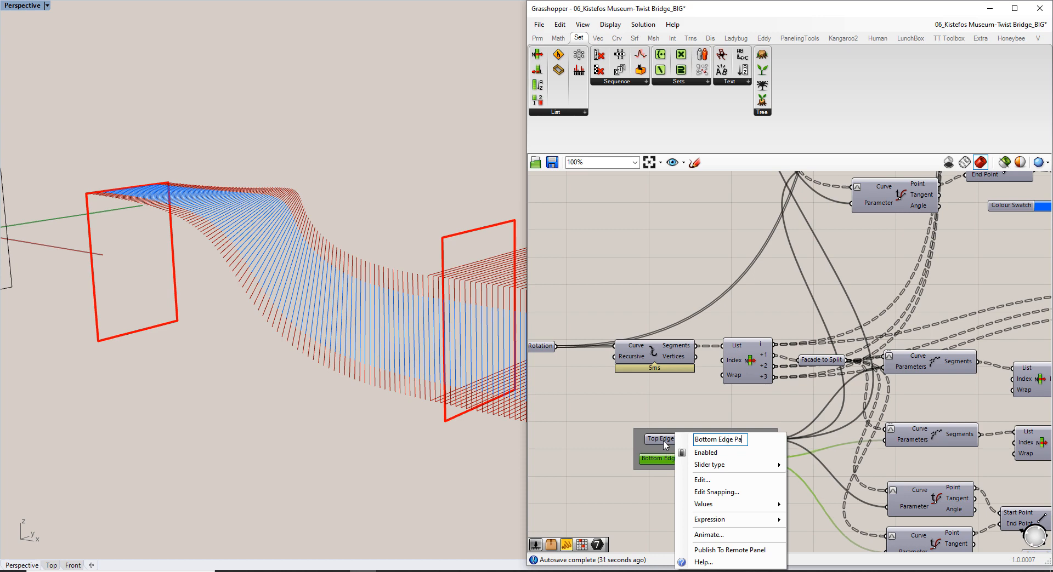
{"action": "key", "text": "Return"}
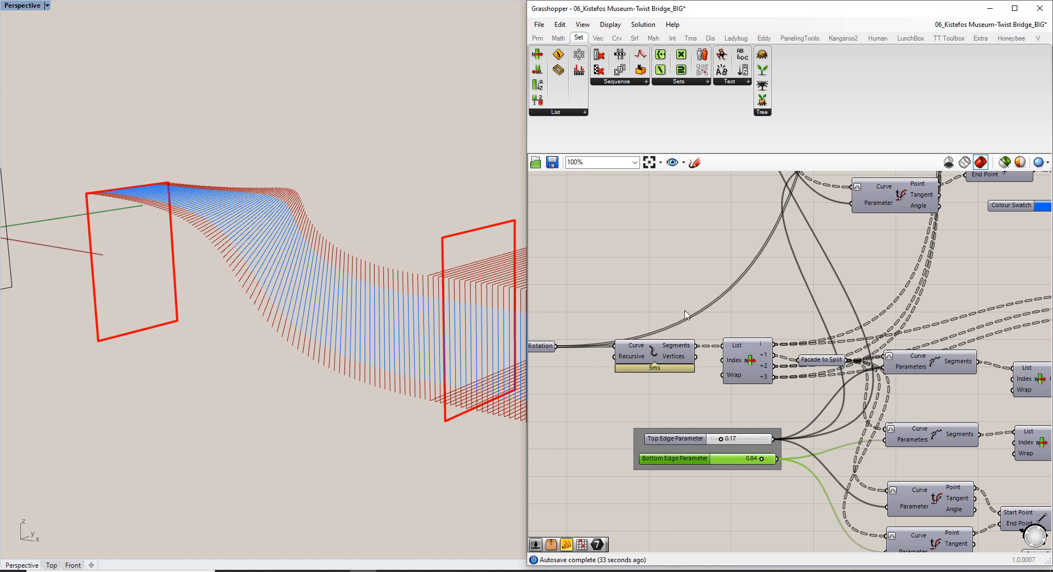
Examine the upper splitting network's Shatter and Evaluate Curve parameter connections and the opening lines along the twisted facade
{"action": "scroll", "coordinate": [676, 468], "scroll_direction": "down", "scroll_amount": 3}
{"action": "scroll", "coordinate": [713, 279], "scroll_direction": "up", "scroll_amount": 4}
{"action": "right_click_drag", "start_coordinate": [712, 278], "coordinate": [658, 400]}
{"action": "scroll", "coordinate": [712, 331], "scroll_direction": "down", "scroll_amount": 3}
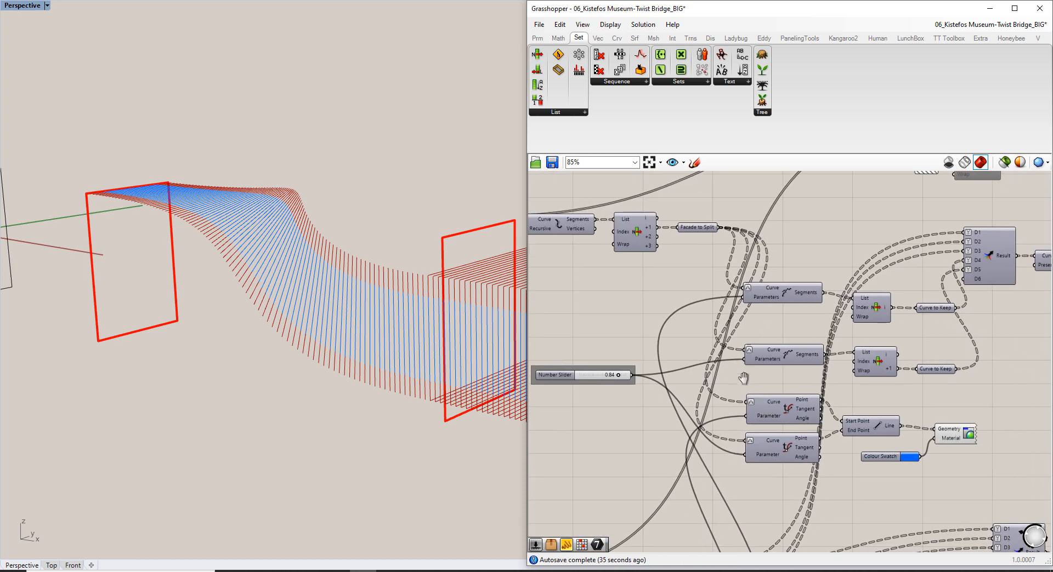
{"action": "scroll", "coordinate": [746, 389], "scroll_direction": "up", "scroll_amount": 3}
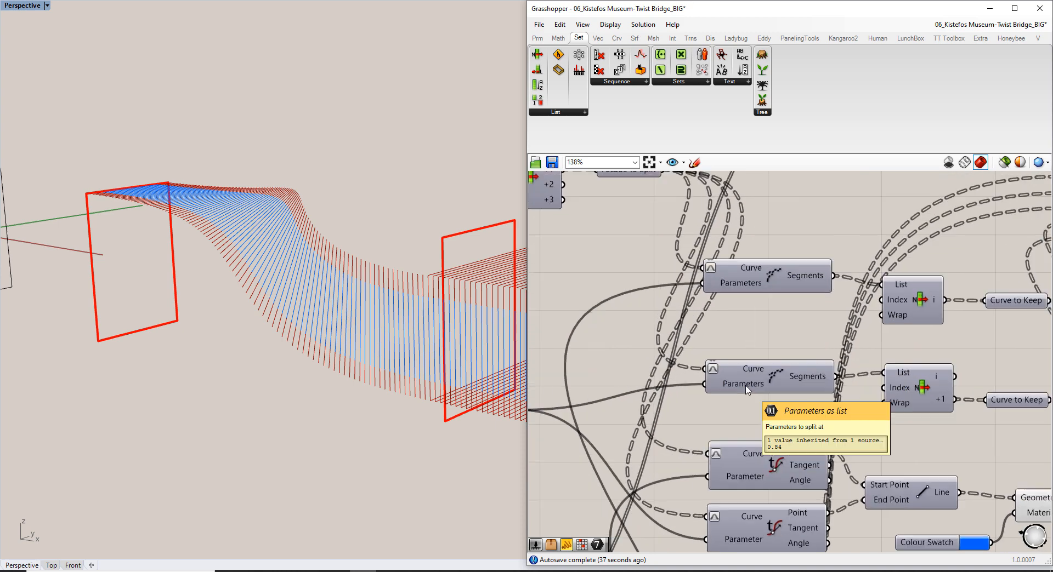
{"action": "right_click_drag", "start_coordinate": [747, 389], "coordinate": [813, 384]}
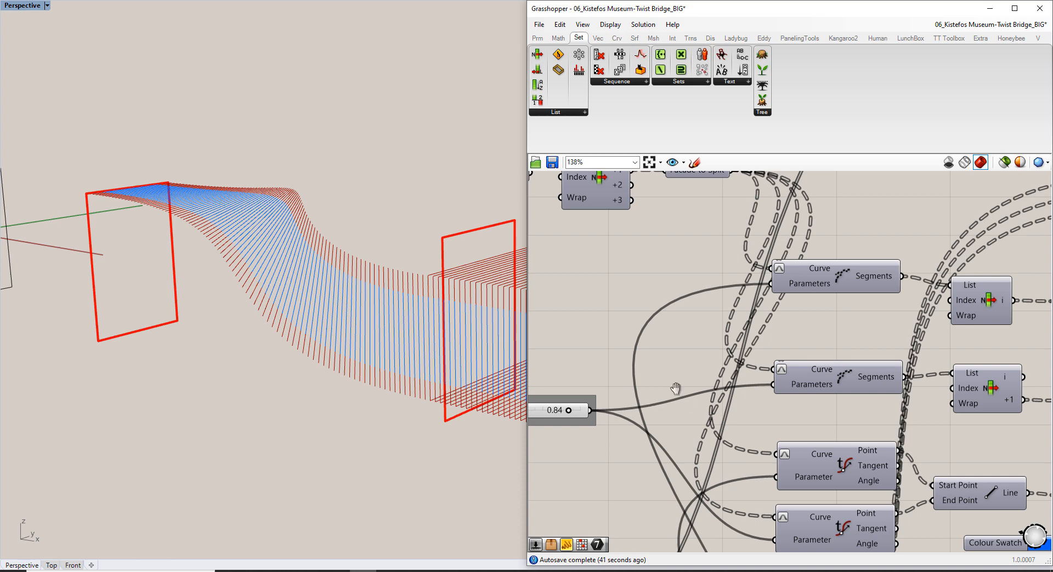
{"action": "right_click_drag", "start_coordinate": [675, 389], "coordinate": [762, 372]}
{"action": "right_click_drag", "start_coordinate": [385, 353], "coordinate": [434, 380]}
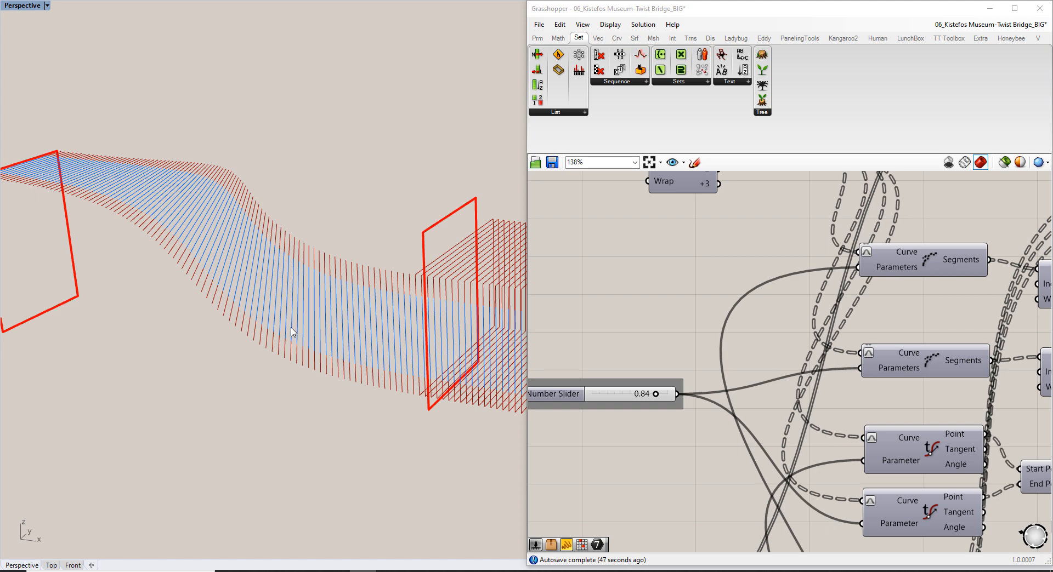
{"action": "right_click_drag", "start_coordinate": [221, 260], "coordinate": [295, 268]}
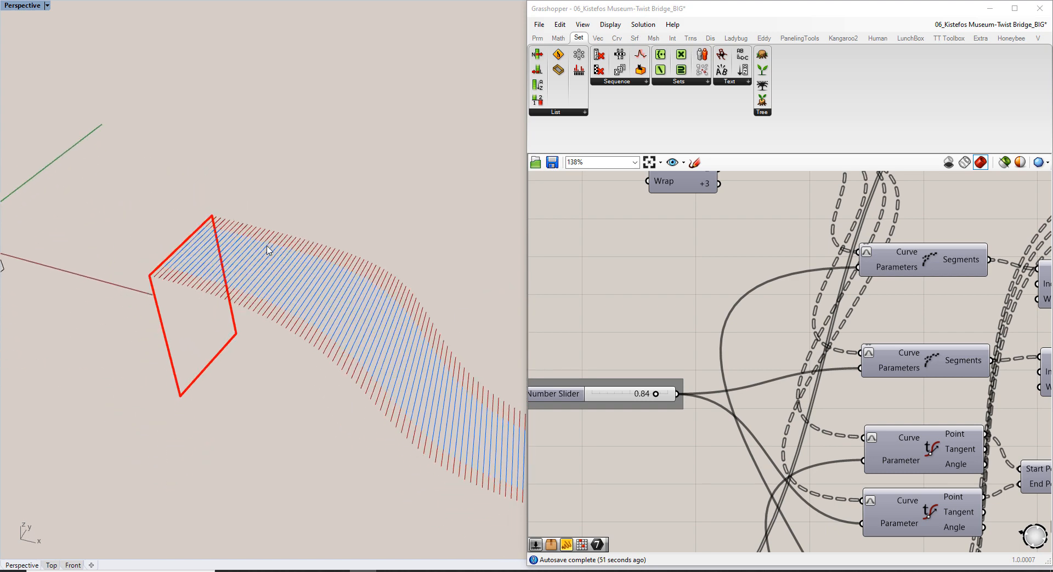
Review the Top Edge Parameter and Bottom Edge Parameter sliders against the opening's position along the twisted facade
{"action": "right_click_drag", "start_coordinate": [721, 264], "coordinate": [821, 348]}
{"action": "scroll", "coordinate": [818, 346], "scroll_direction": "down", "scroll_amount": 5}
{"action": "right_click_drag", "start_coordinate": [804, 458], "coordinate": [719, 273]}
{"action": "scroll", "coordinate": [724, 455], "scroll_direction": "up", "scroll_amount": 4}
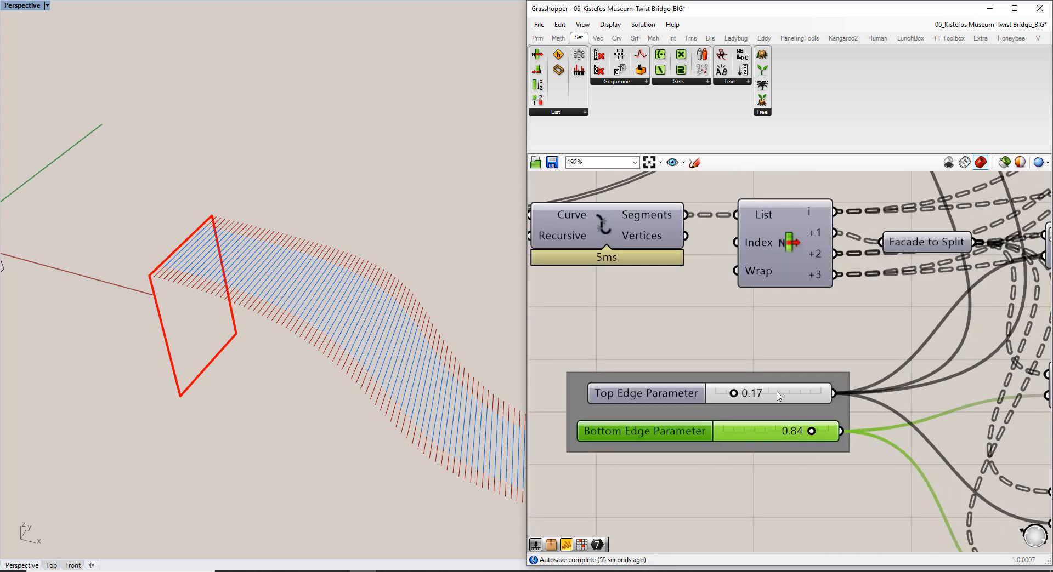
{"action": "left_click", "coordinate": [779, 396]}
{"action": "right_click_drag", "start_coordinate": [432, 366], "coordinate": [378, 324], "text": "shift"}
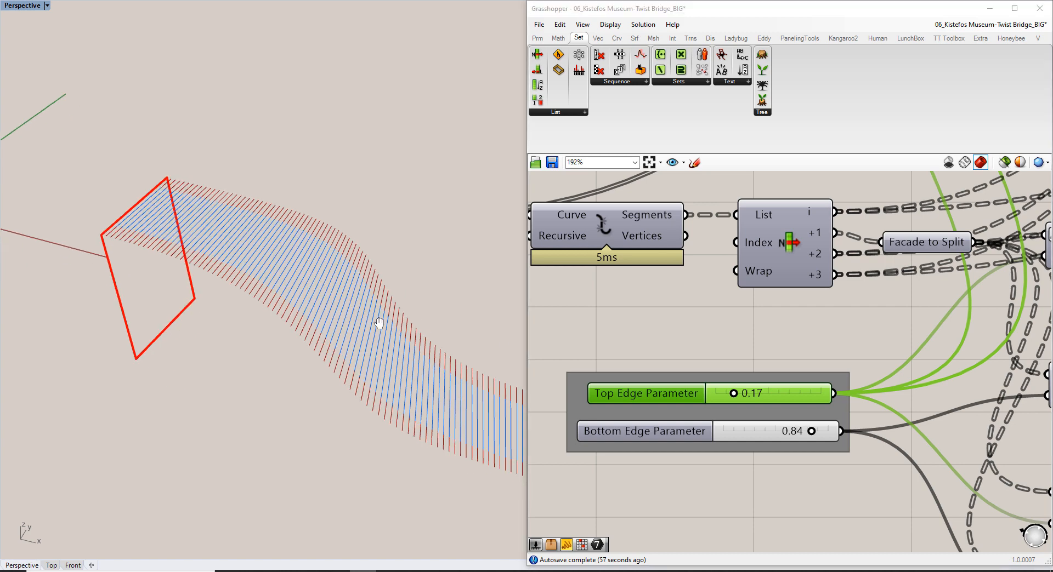
{"action": "scroll", "coordinate": [369, 323], "scroll_direction": "down", "scroll_amount": 3}
{"action": "right_click_drag", "start_coordinate": [395, 383], "coordinate": [378, 343]}
{"action": "right_click_drag", "start_coordinate": [721, 440], "coordinate": [702, 404]}
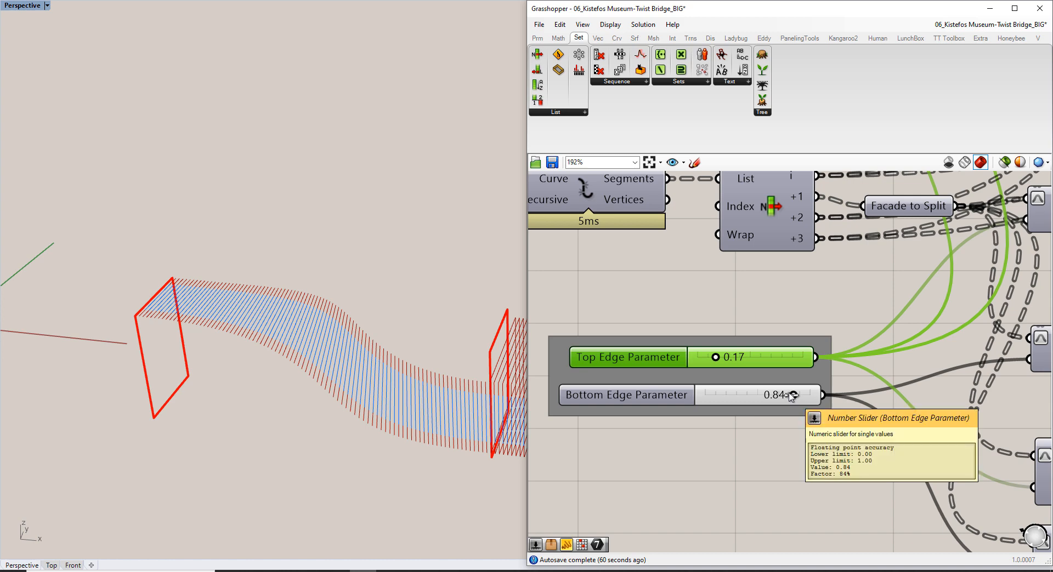
{"action": "left_click", "coordinate": [720, 300]}
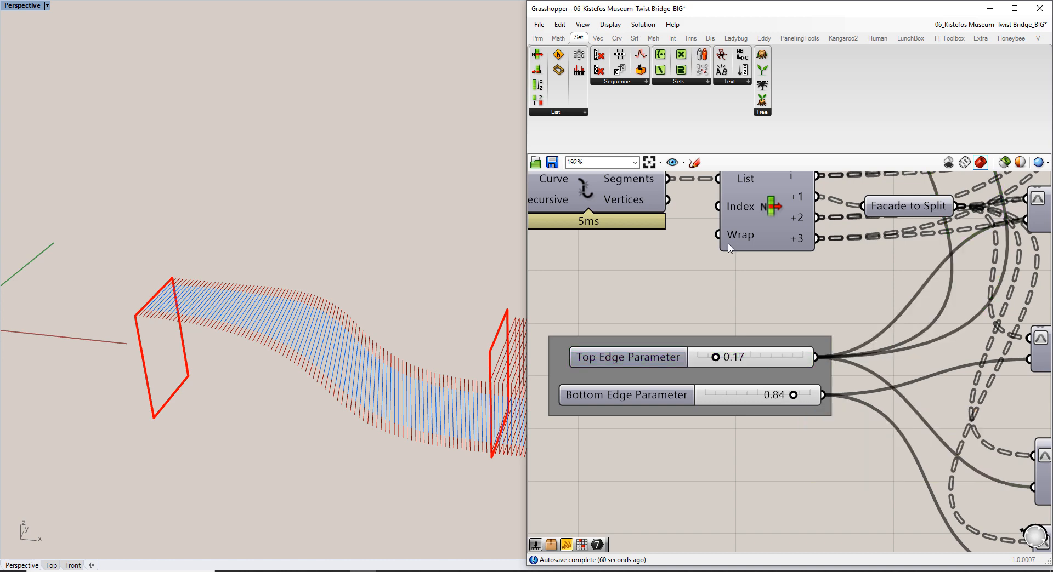
Add a Range component to the empty canvas area between the upper network's 0.84 slider and the lower network
{"action": "right_click_drag", "start_coordinate": [726, 231], "coordinate": [771, 438]}
{"action": "scroll", "coordinate": [755, 356], "scroll_direction": "down", "scroll_amount": 5}
{"action": "right_click_drag", "start_coordinate": [733, 301], "coordinate": [738, 346]}
{"action": "scroll", "coordinate": [737, 337], "scroll_direction": "up", "scroll_amount": 2}
{"action": "double_click", "coordinate": [722, 282]}
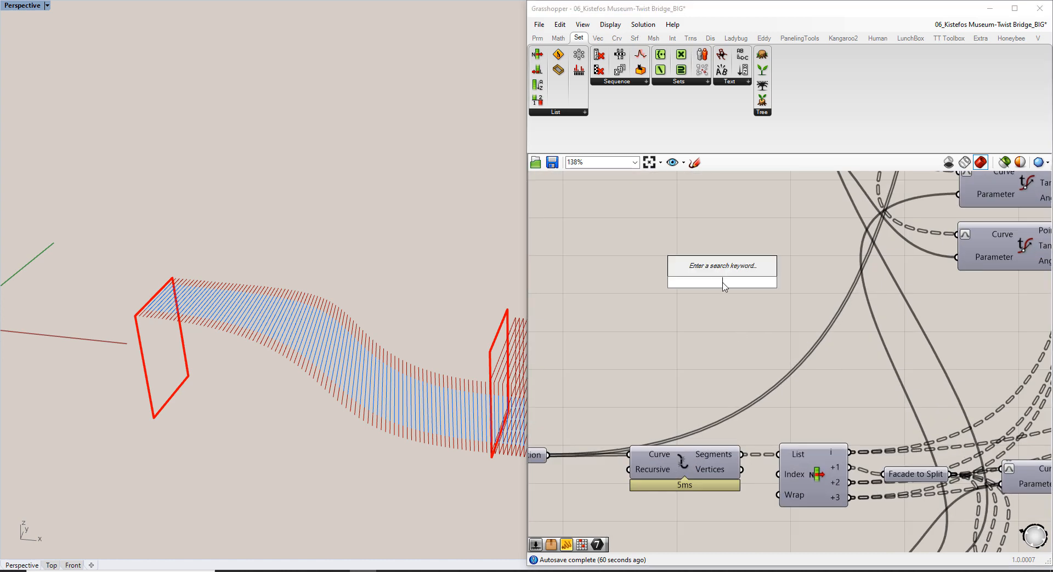
{"action": "type", "text": "range"}
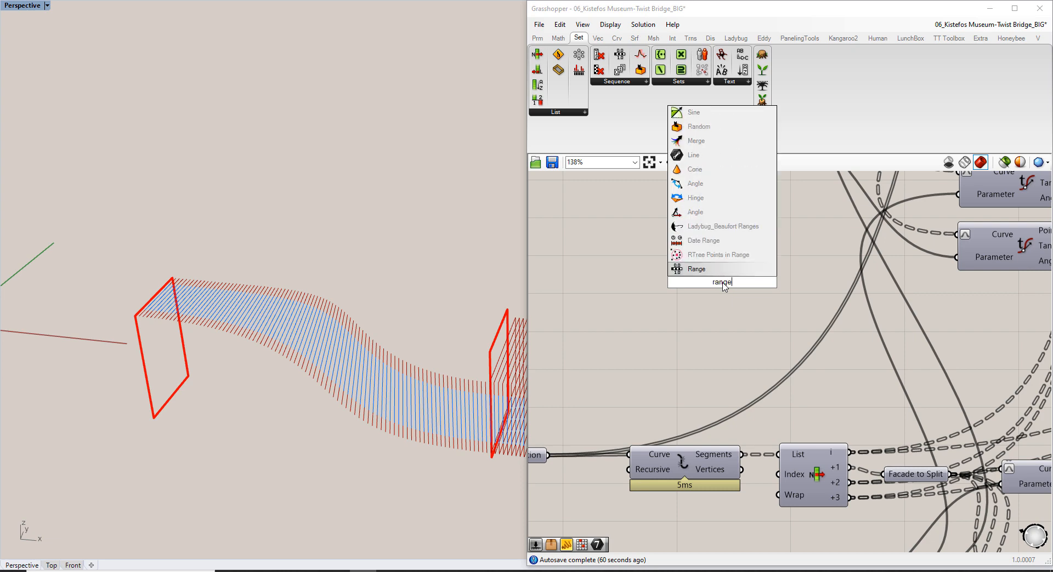
{"action": "key", "text": "Return"}
{"action": "right_click_drag", "start_coordinate": [727, 286], "coordinate": [722, 327]}
{"action": "scroll", "coordinate": [723, 324], "scroll_direction": "down", "scroll_amount": 2}
{"action": "left_click_drag", "start_coordinate": [705, 317], "coordinate": [738, 306]}
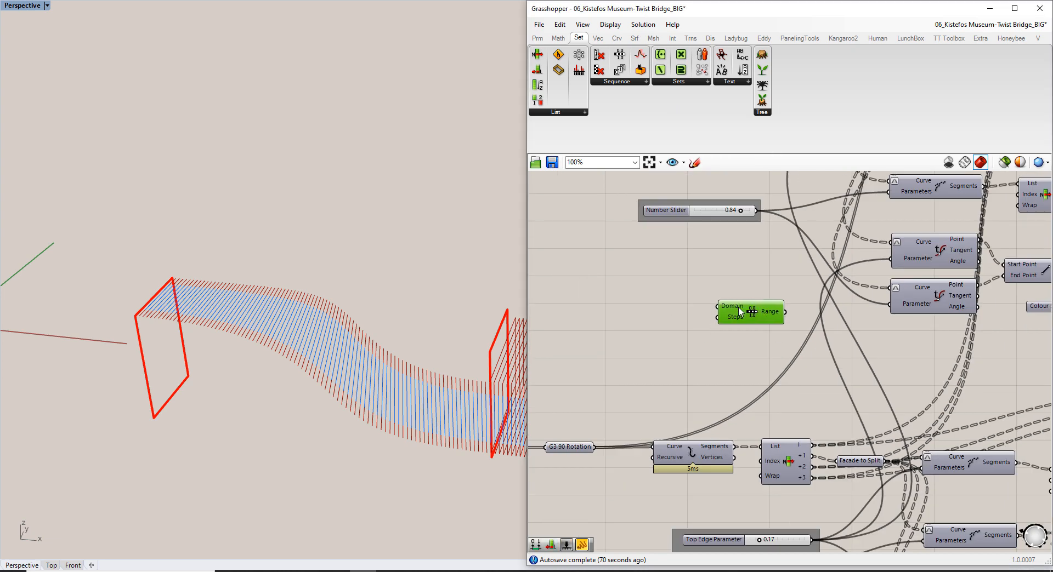
Place a Construct Domain component before the Range and connect its output to the Range's Domain input
{"action": "left_click_drag", "start_coordinate": [544, 544], "coordinate": [750, 304]}
{"action": "scroll", "coordinate": [663, 301], "scroll_direction": "up", "scroll_amount": 2}
{"action": "left_click", "coordinate": [740, 278]}
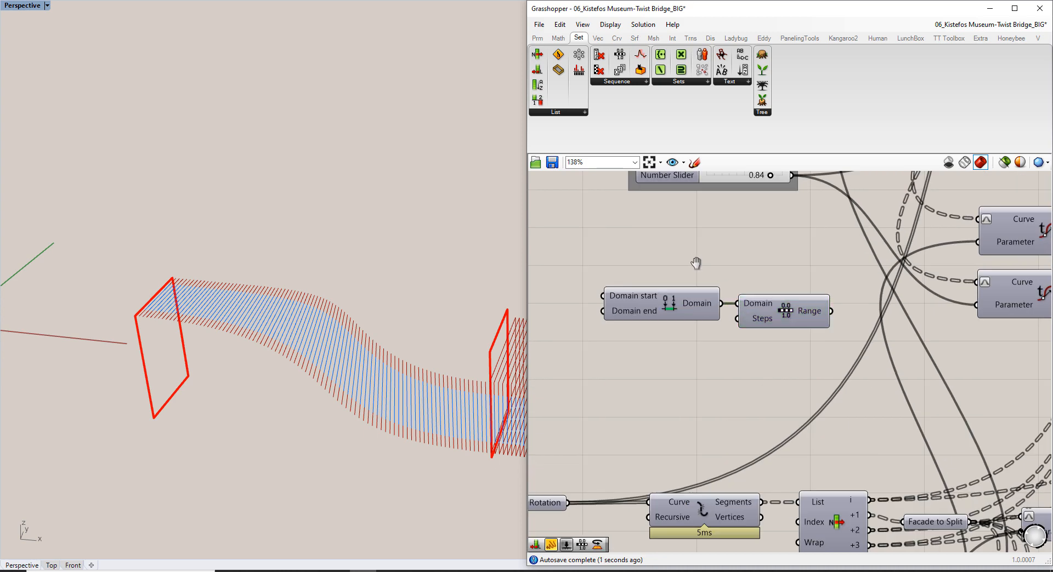
{"action": "right_click_drag", "start_coordinate": [695, 263], "coordinate": [757, 364]}
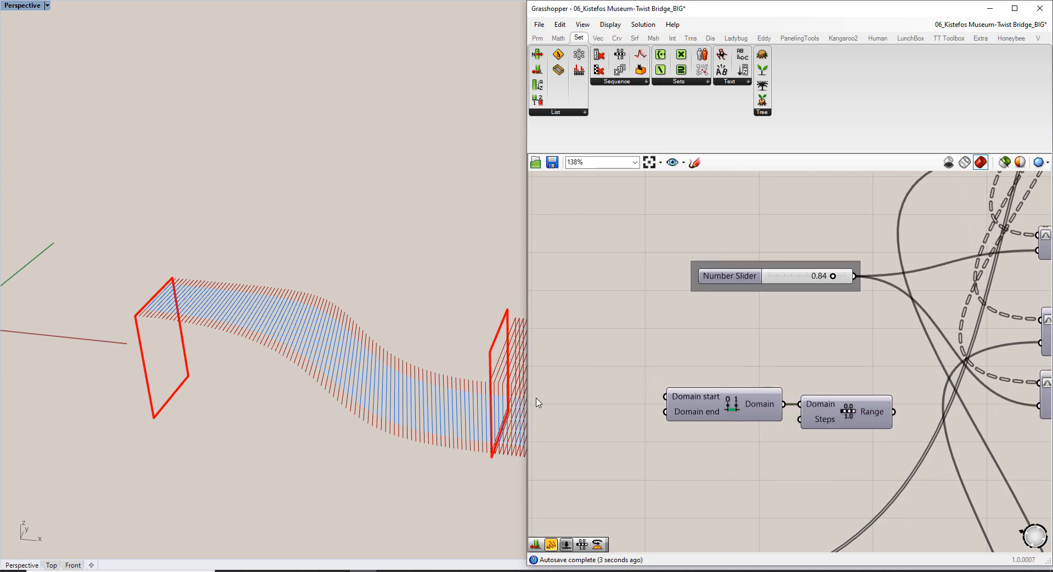
Examine the opening lines at both ends of the twisted section to see which edge parameter each end needs
{"action": "scroll", "coordinate": [412, 337], "scroll_direction": "up", "scroll_amount": 5}
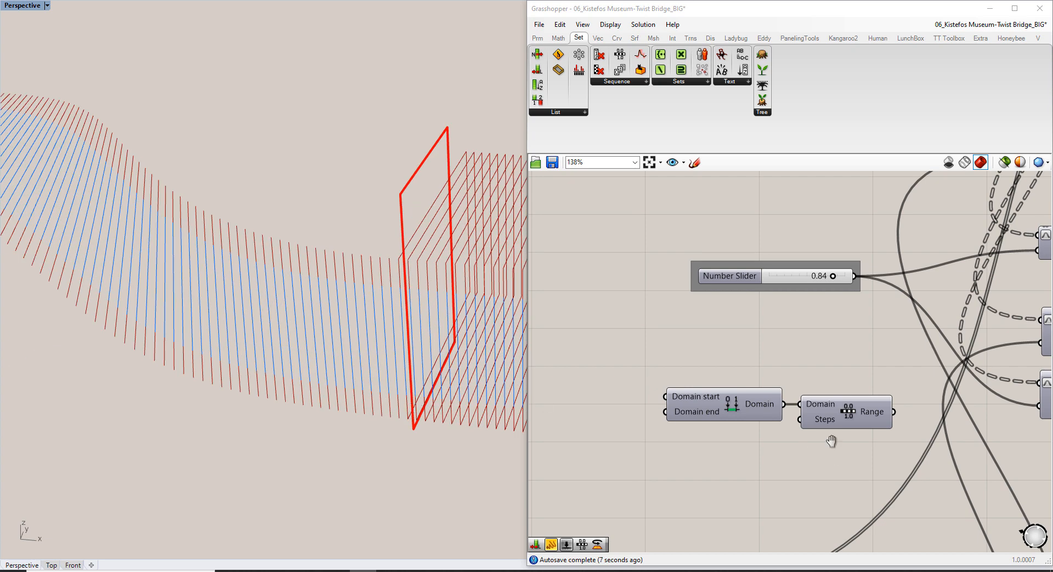
{"action": "right_click_drag", "start_coordinate": [831, 442], "coordinate": [797, 356]}
{"action": "scroll", "coordinate": [797, 357], "scroll_direction": "down", "scroll_amount": 3}
{"action": "scroll", "coordinate": [831, 522], "scroll_direction": "up", "scroll_amount": 3}
{"action": "right_click_drag", "start_coordinate": [831, 522], "coordinate": [807, 435]}
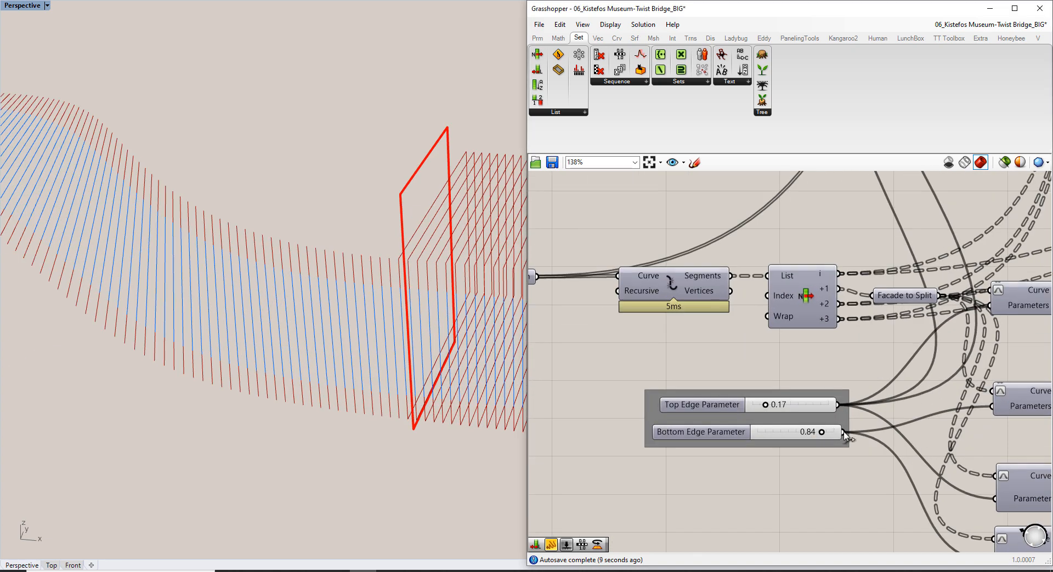
{"action": "right_click_drag", "start_coordinate": [303, 354], "coordinate": [304, 371], "text": "shift"}
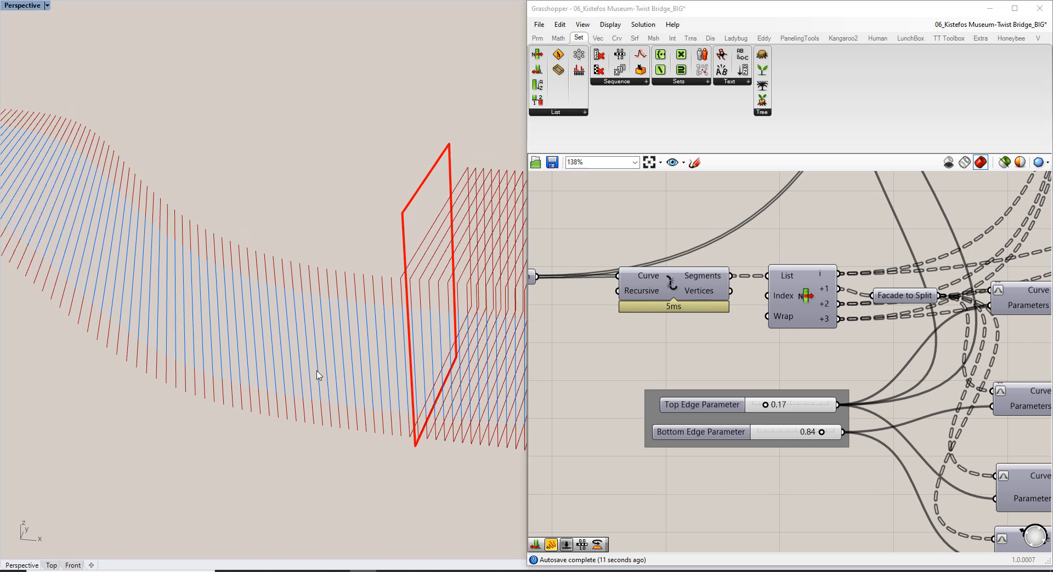
{"action": "right_click_drag", "start_coordinate": [275, 339], "coordinate": [298, 347]}
{"action": "scroll", "coordinate": [287, 350], "scroll_direction": "down", "scroll_amount": 6}
{"action": "right_click_drag", "start_coordinate": [130, 312], "coordinate": [357, 348], "text": "shift"}
{"action": "scroll", "coordinate": [269, 311], "scroll_direction": "up", "scroll_amount": 5}
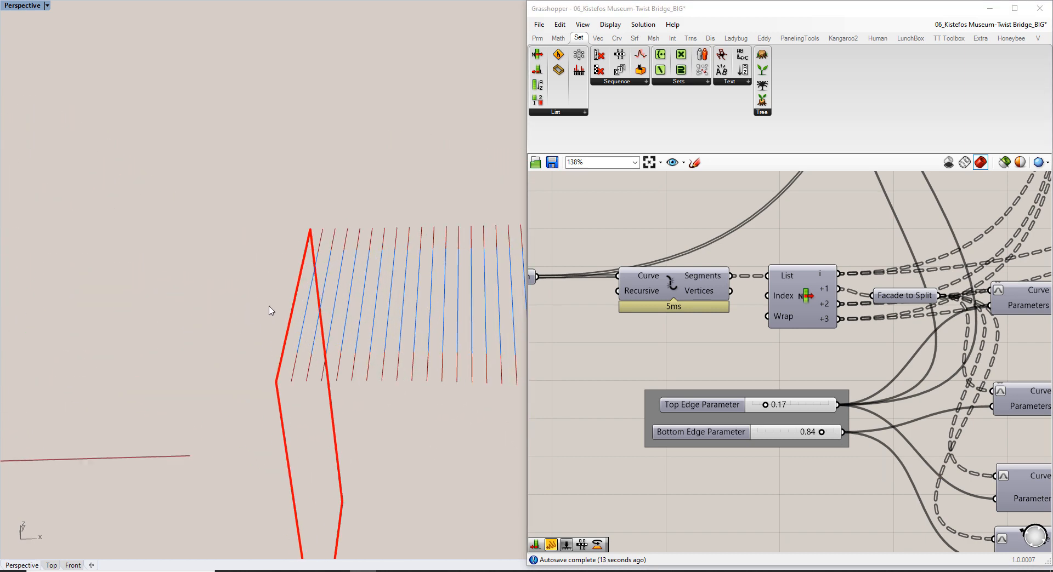
{"action": "scroll", "coordinate": [314, 258], "scroll_direction": "down", "scroll_amount": 8}
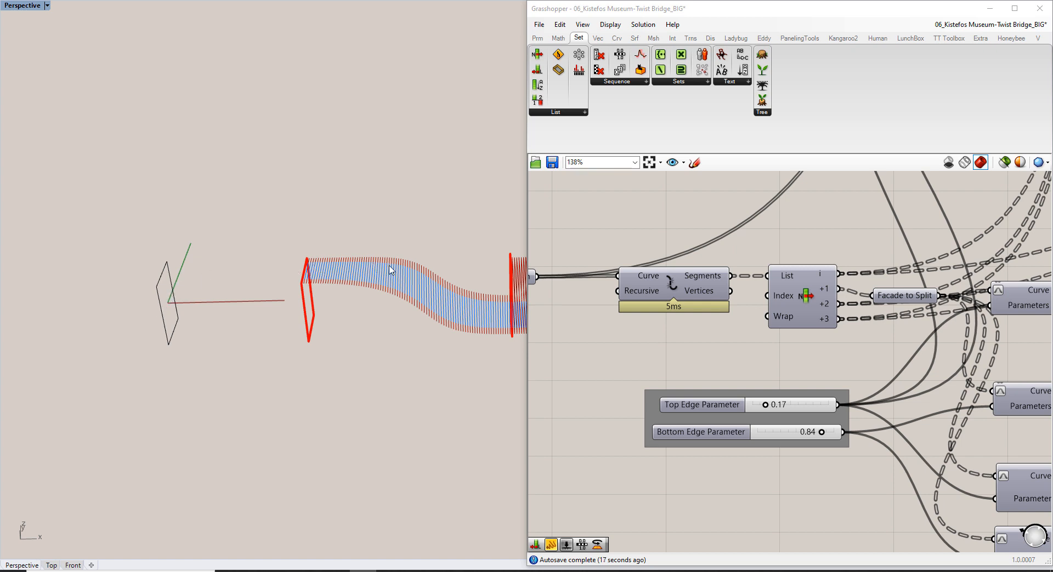
{"action": "scroll", "coordinate": [316, 281], "scroll_direction": "up", "scroll_amount": 5}
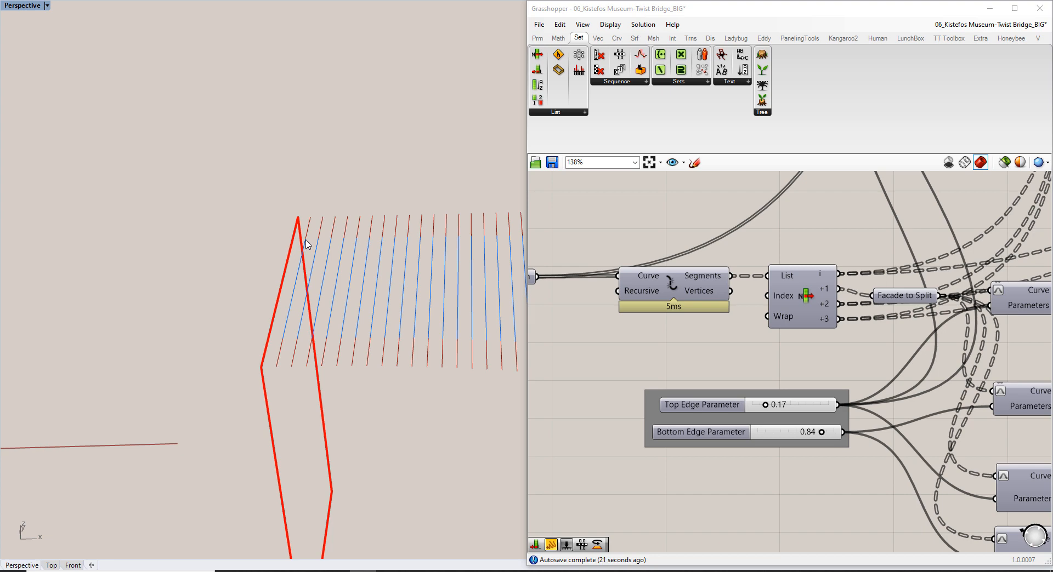
Connect the Top Edge Parameter slider to the Domain start input of Construct Domain
{"action": "left_click", "coordinate": [680, 410]}
{"action": "scroll", "coordinate": [817, 461], "scroll_direction": "down", "scroll_amount": 4}
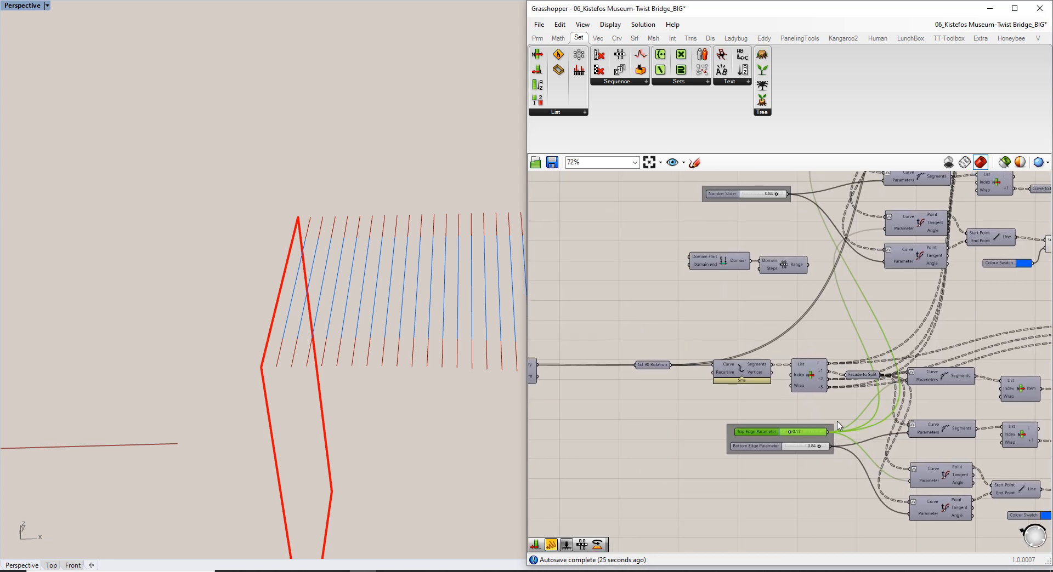
{"action": "left_click_drag", "start_coordinate": [828, 434], "coordinate": [690, 258]}
Connect the Bottom Edge Parameter slider to the Domain end input of Construct Domain
{"action": "right_click_drag", "start_coordinate": [475, 276], "coordinate": [214, 261], "text": "shift"}
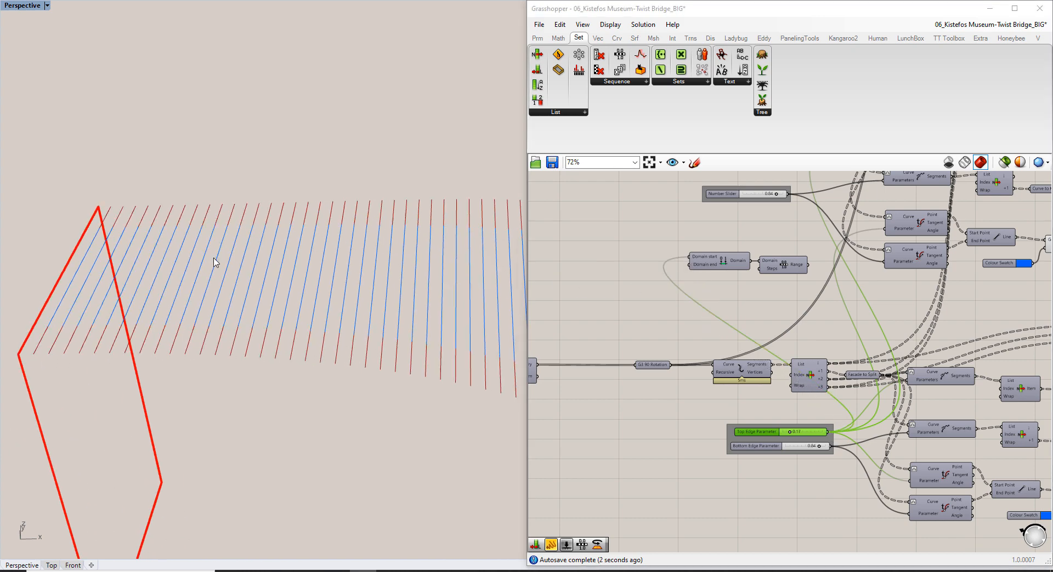
{"action": "right_click_drag", "start_coordinate": [472, 277], "coordinate": [272, 209], "text": "shift"}
{"action": "scroll", "coordinate": [272, 209], "scroll_direction": "down", "scroll_amount": 3}
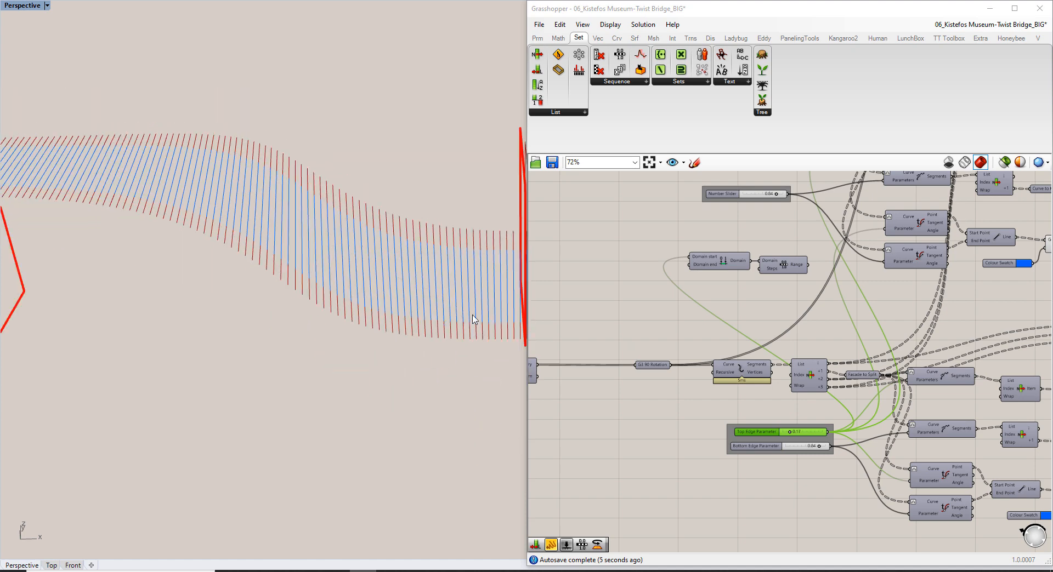
{"action": "right_click_drag", "start_coordinate": [511, 328], "coordinate": [320, 343], "text": "shift"}
{"action": "scroll", "coordinate": [329, 315], "scroll_direction": "up", "scroll_amount": 4}
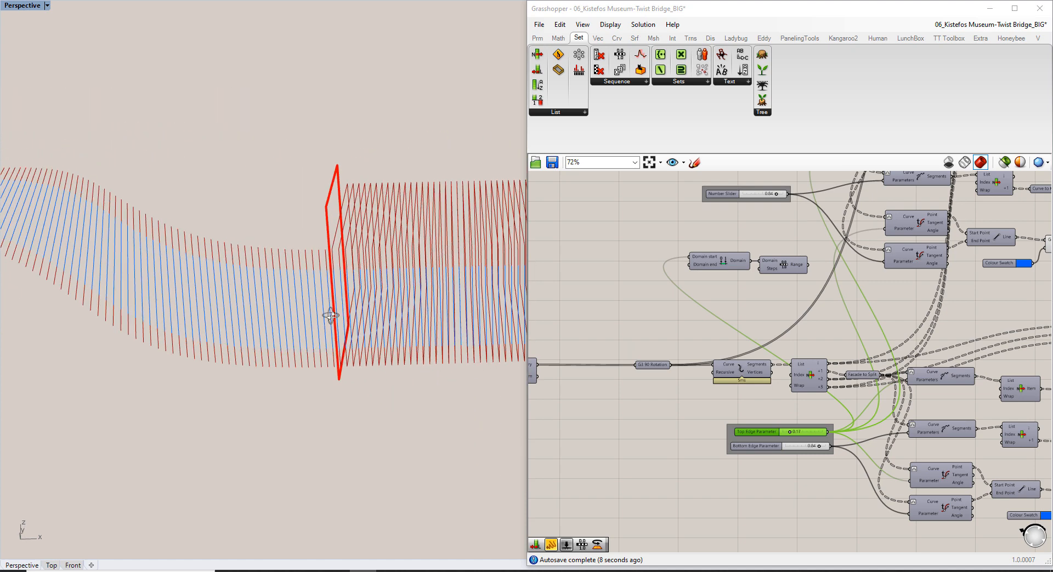
{"action": "left_click", "coordinate": [779, 446]}
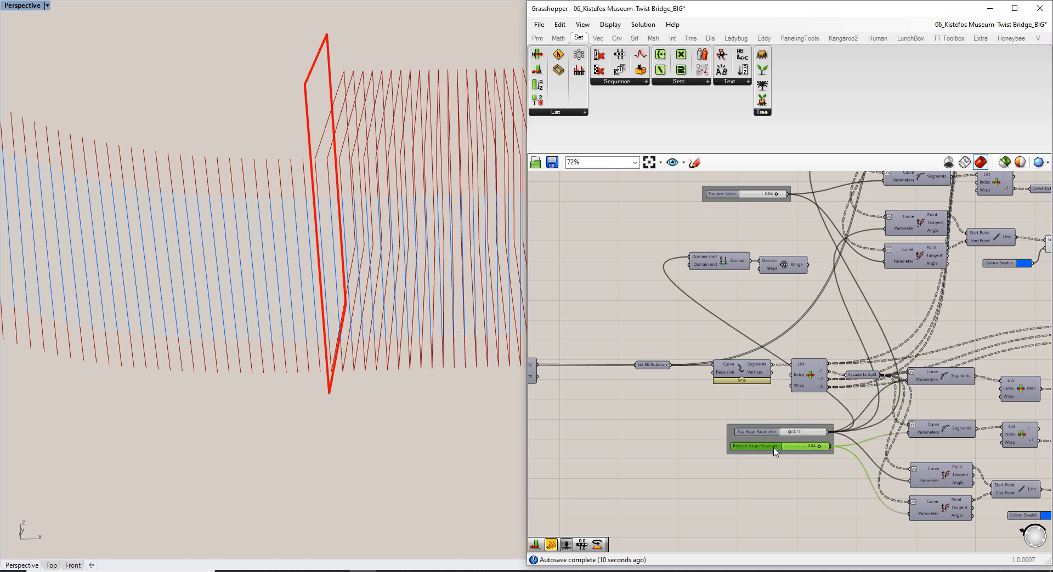
{"action": "left_click_drag", "start_coordinate": [831, 446], "coordinate": [689, 265]}
{"action": "left_click", "coordinate": [715, 290]}
Check the Range's output values and the number of curves held in the upper network's Facade to Split parameter
{"action": "right_click_drag", "start_coordinate": [714, 287], "coordinate": [681, 289]}
{"action": "scroll", "coordinate": [743, 275], "scroll_direction": "up", "scroll_amount": 4}
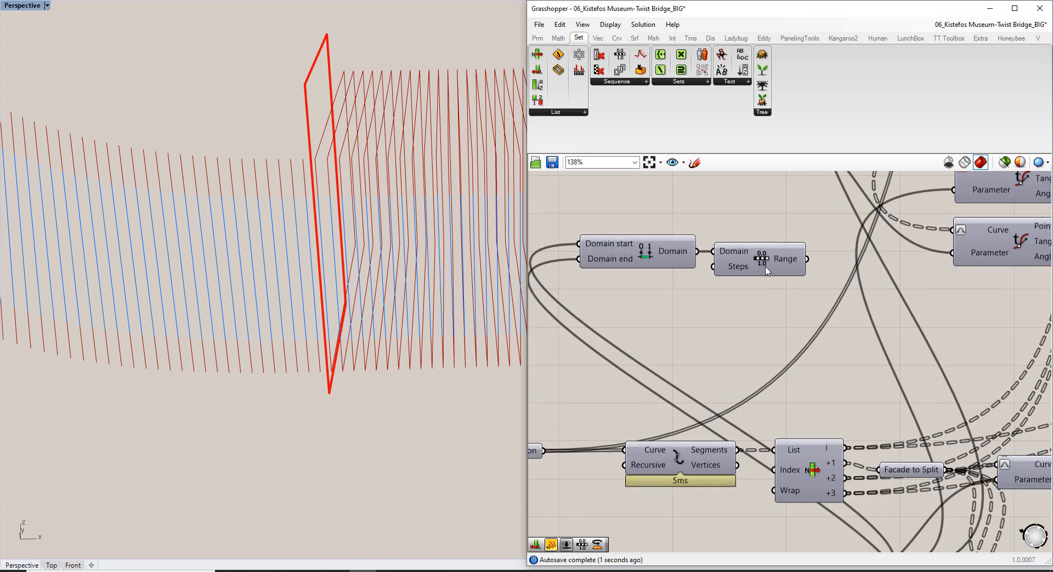
{"action": "mouse_move", "coordinate": [784, 264]}
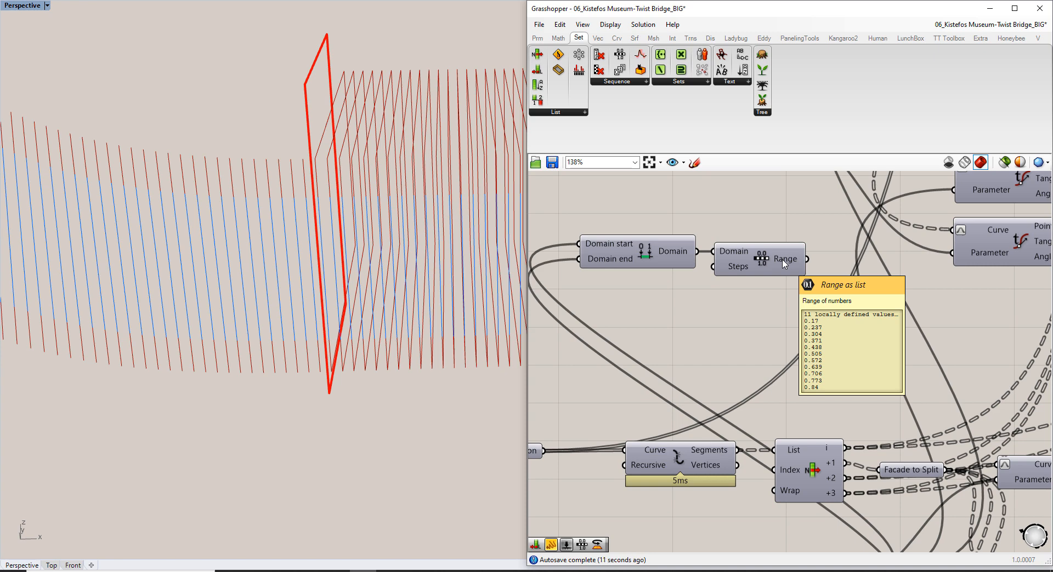
{"action": "scroll", "coordinate": [146, 276], "scroll_direction": "down", "scroll_amount": 6}
{"action": "right_click_drag", "start_coordinate": [256, 261], "coordinate": [261, 313]}
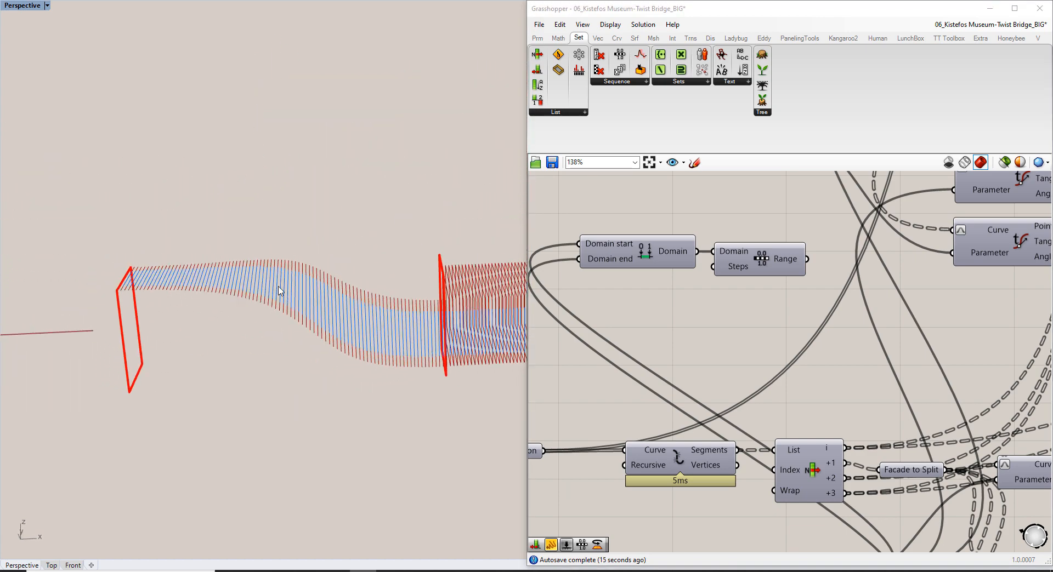
{"action": "right_click_drag", "start_coordinate": [733, 238], "coordinate": [776, 391]}
{"action": "scroll", "coordinate": [771, 368], "scroll_direction": "down", "scroll_amount": 5}
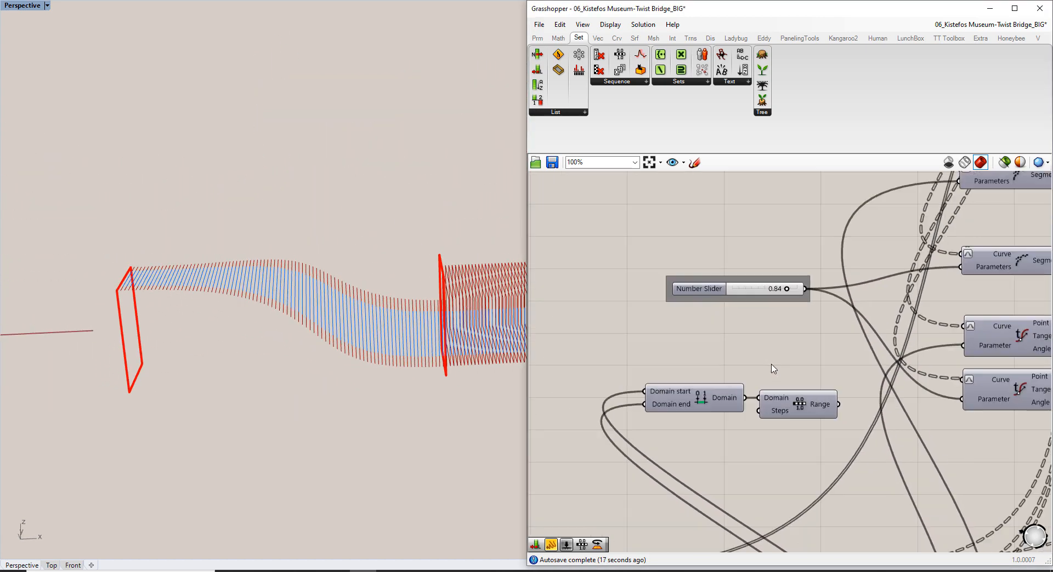
{"action": "right_click_drag", "start_coordinate": [761, 279], "coordinate": [744, 319]}
{"action": "scroll", "coordinate": [801, 274], "scroll_direction": "up", "scroll_amount": 5}
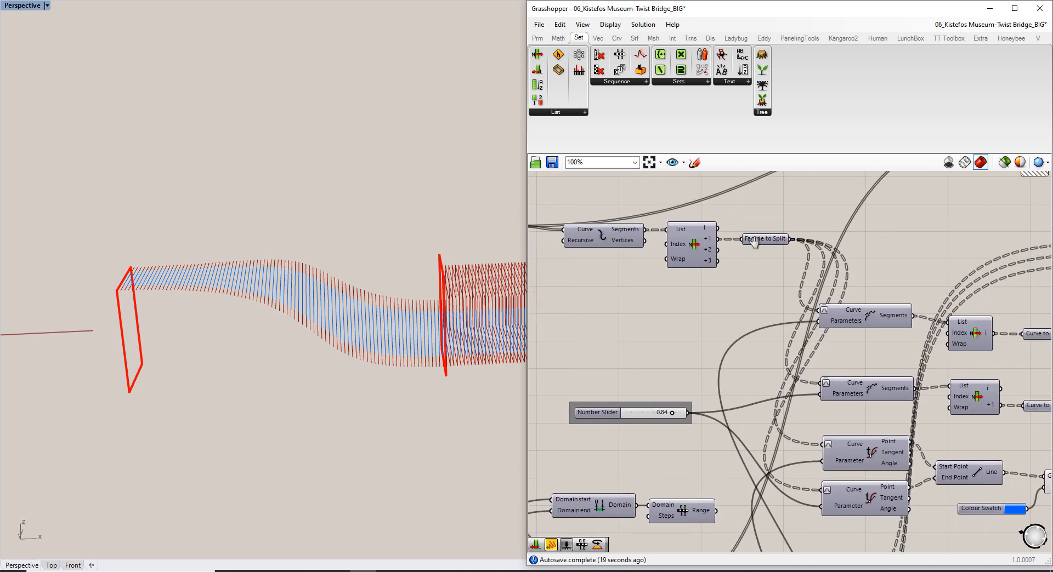
{"action": "mouse_move", "coordinate": [757, 246]}
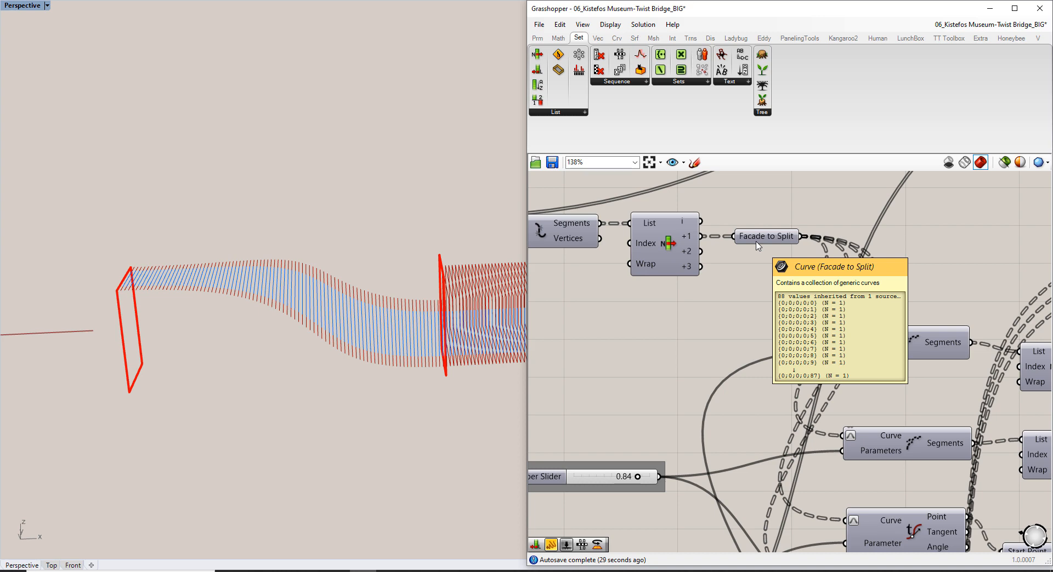
Add a List Length component and connect the upper network's Facade to Split curves to its List input
{"action": "double_click", "coordinate": [743, 313]}
{"action": "type", "text": "list length"}
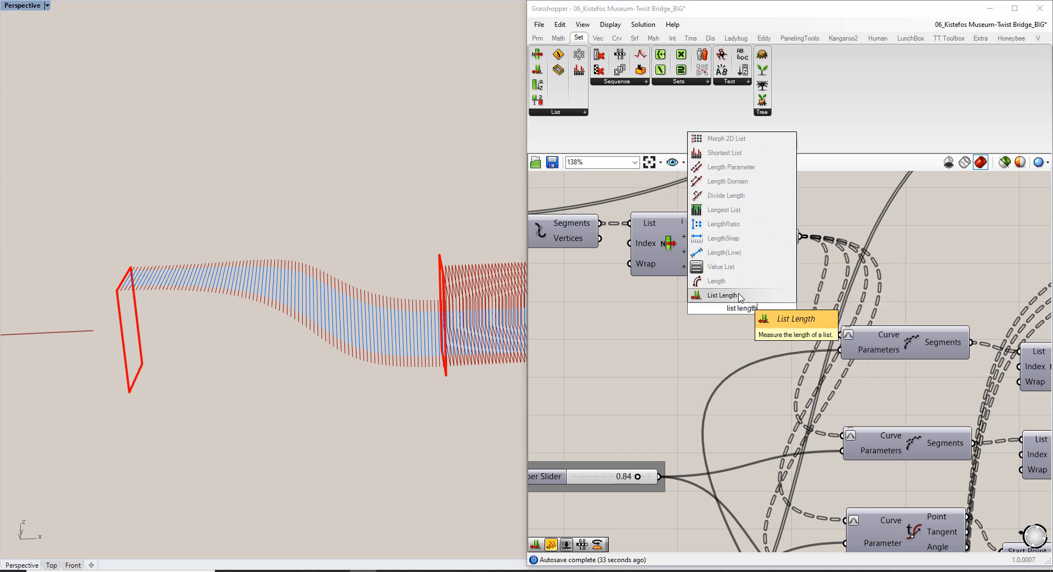
{"action": "left_click", "coordinate": [735, 296]}
{"action": "left_click_drag", "start_coordinate": [801, 236], "coordinate": [573, 344]}
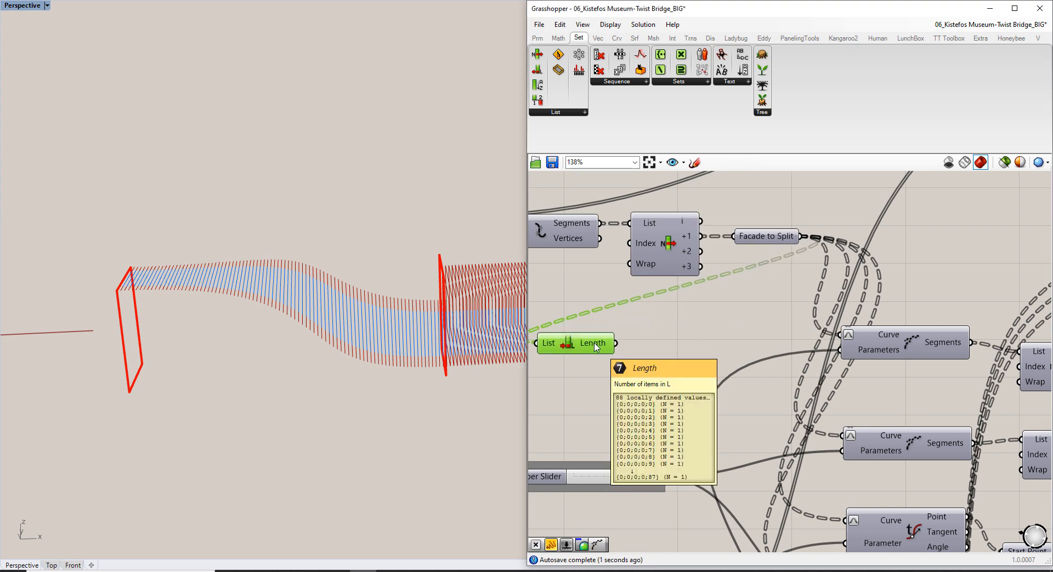
Add a Panel beside List Length and connect the Length output to it
{"action": "double_click", "coordinate": [656, 353]}
{"action": "type", "text": "//"}
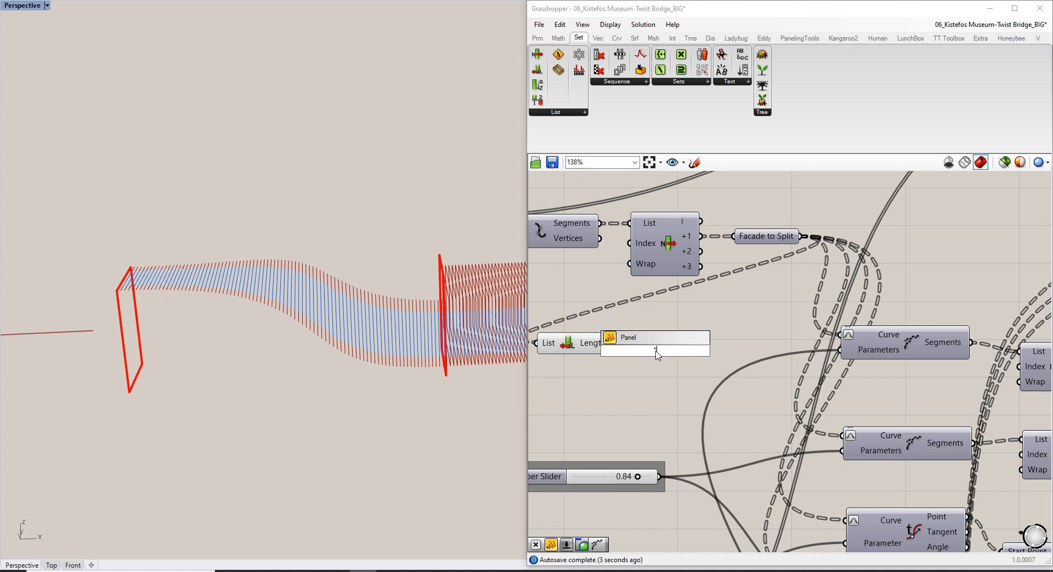
{"action": "key", "text": "Return"}
{"action": "left_click_drag", "start_coordinate": [656, 351], "coordinate": [716, 342]}
{"action": "left_click_drag", "start_coordinate": [615, 343], "coordinate": [657, 343]}
{"action": "right_click_drag", "start_coordinate": [710, 387], "coordinate": [663, 354]}
{"action": "left_click_drag", "start_coordinate": [663, 346], "coordinate": [672, 317]}
{"action": "right_click_drag", "start_coordinate": [582, 314], "coordinate": [657, 318]}
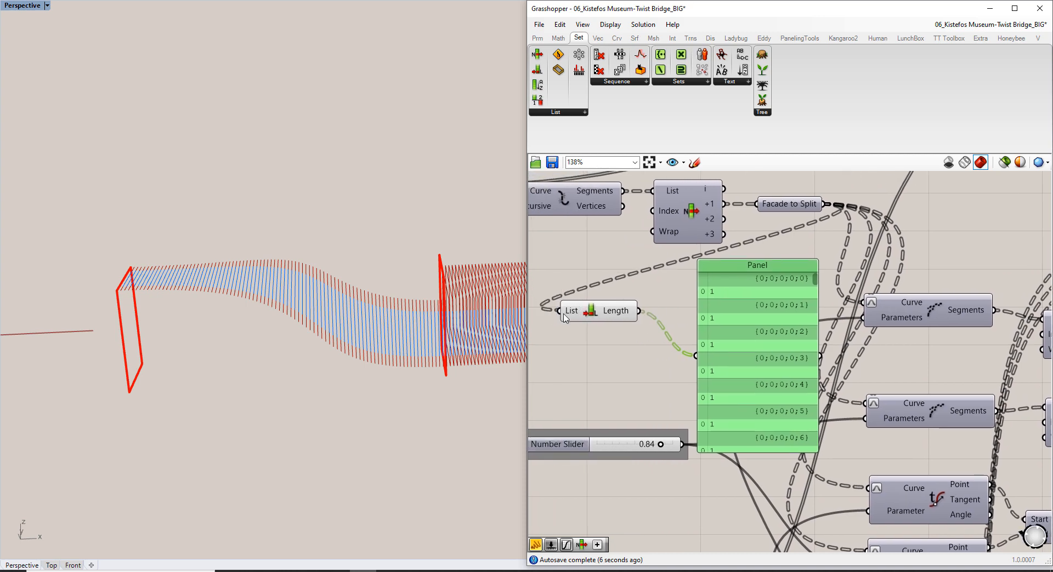
Flatten the List input of List Length and shrink the Panel to fit its single value
{"action": "mouse_move", "coordinate": [567, 313]}
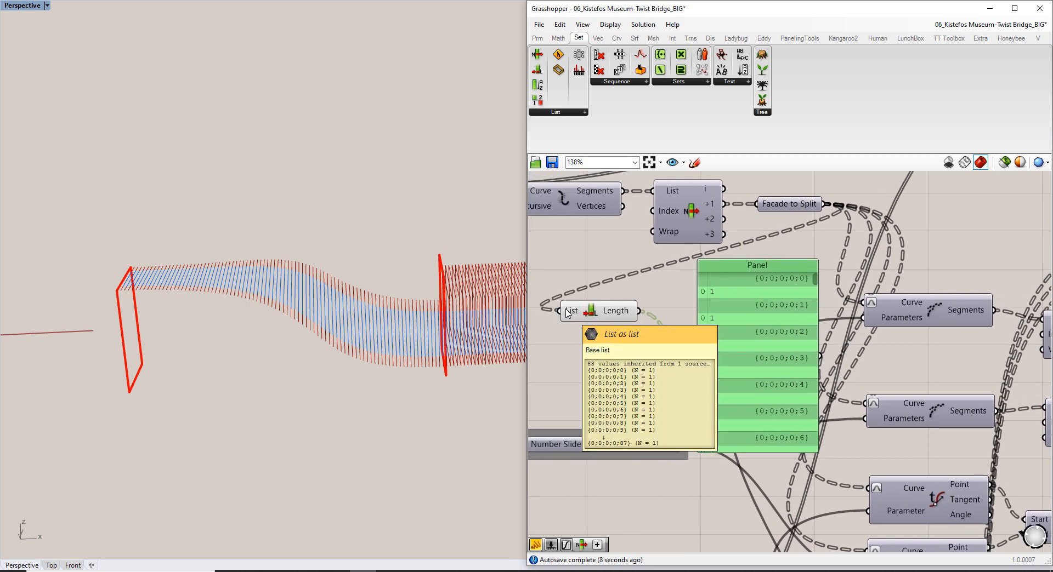
{"action": "right_click", "coordinate": [567, 313]}
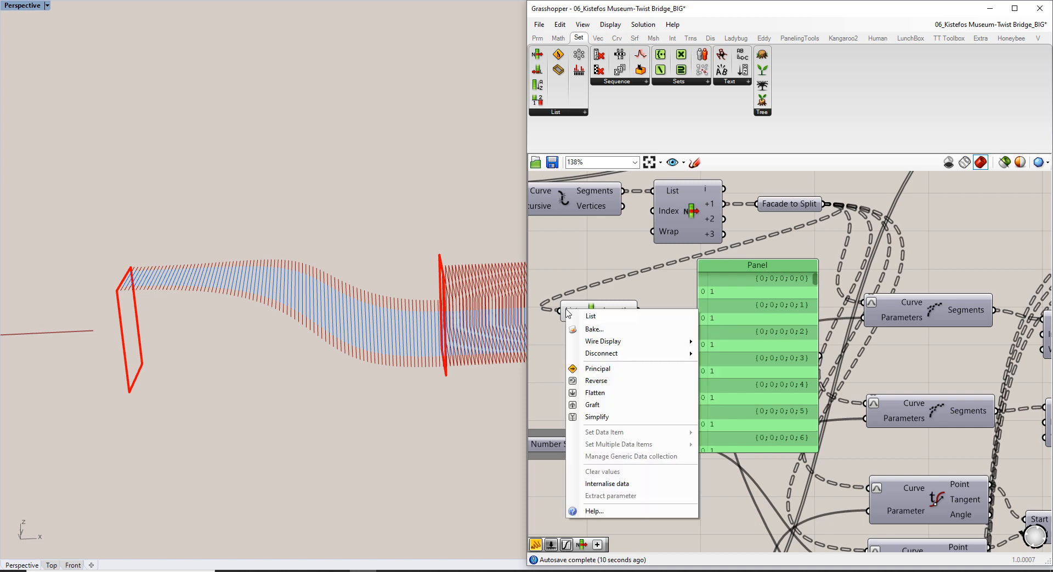
{"action": "left_click", "coordinate": [607, 394]}
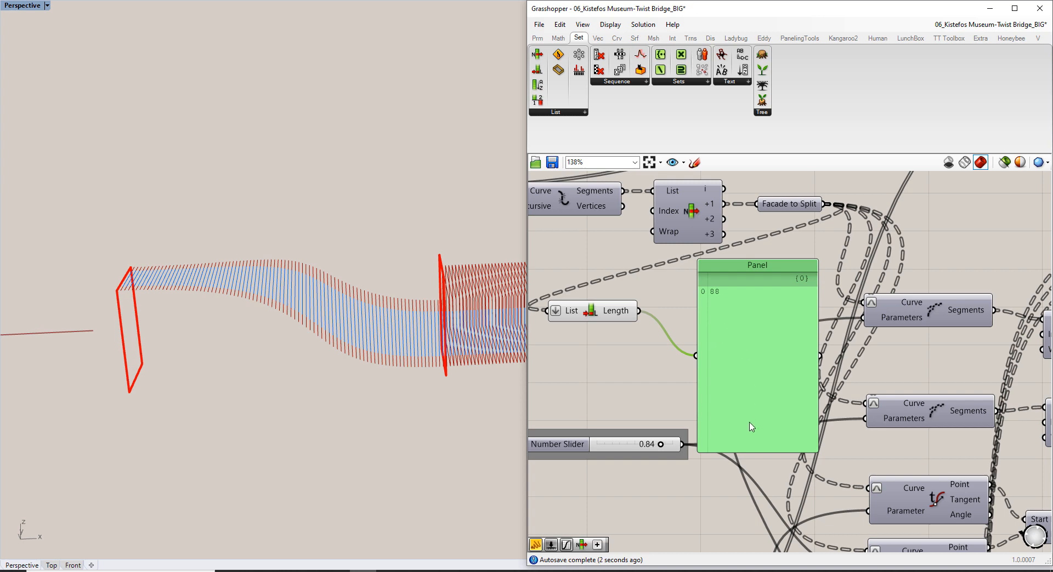
{"action": "left_click_drag", "start_coordinate": [750, 451], "coordinate": [594, 307]}
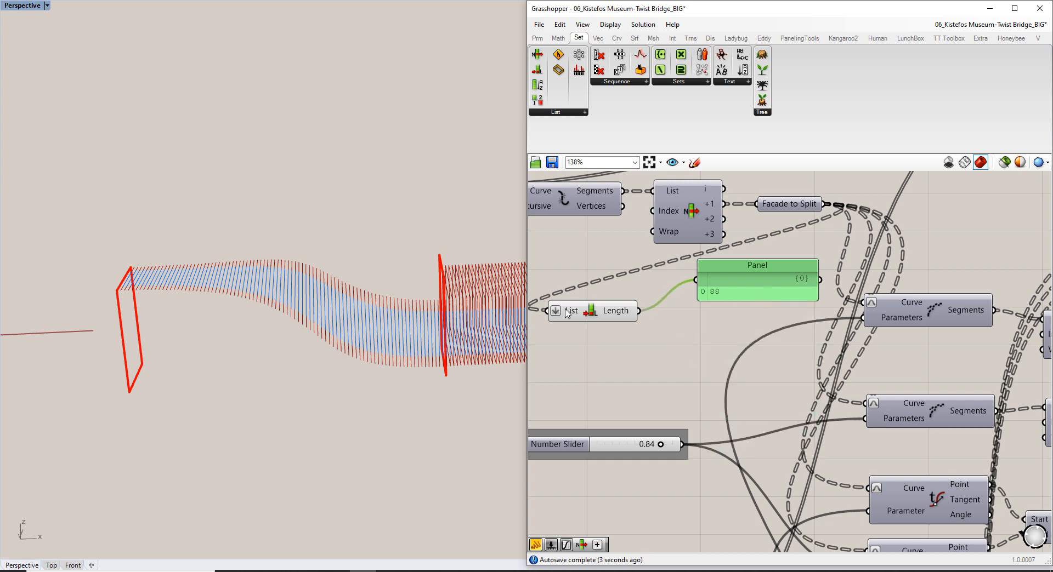
{"action": "mouse_move", "coordinate": [567, 312]}
{"action": "mouse_move", "coordinate": [621, 316]}
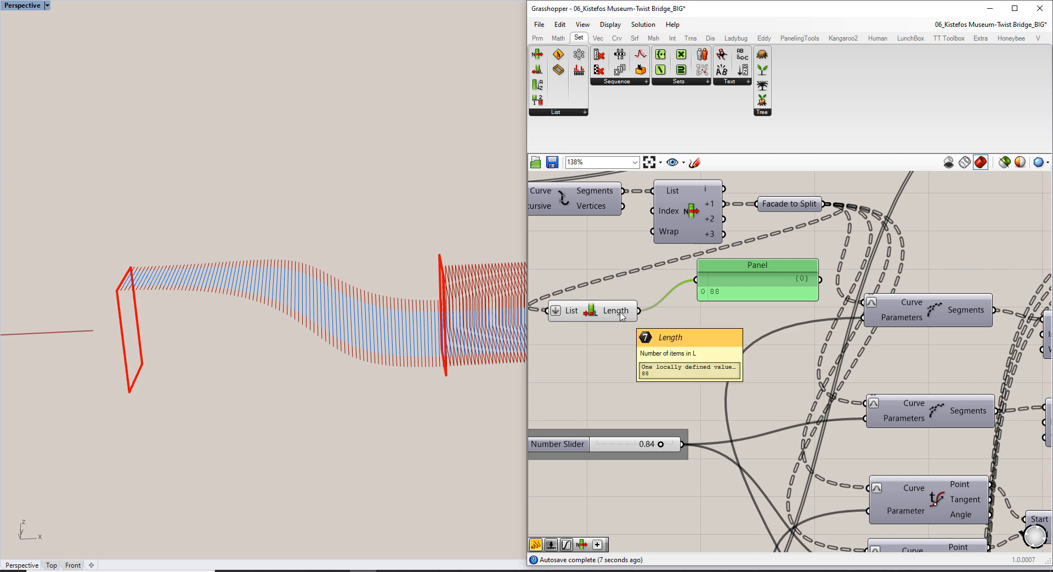
Delete the Panel and feed the List Length output into the Range's Steps input
{"action": "left_click_drag", "start_coordinate": [731, 295], "coordinate": [697, 314]}
{"action": "scroll", "coordinate": [696, 323], "scroll_direction": "down", "scroll_amount": 3}
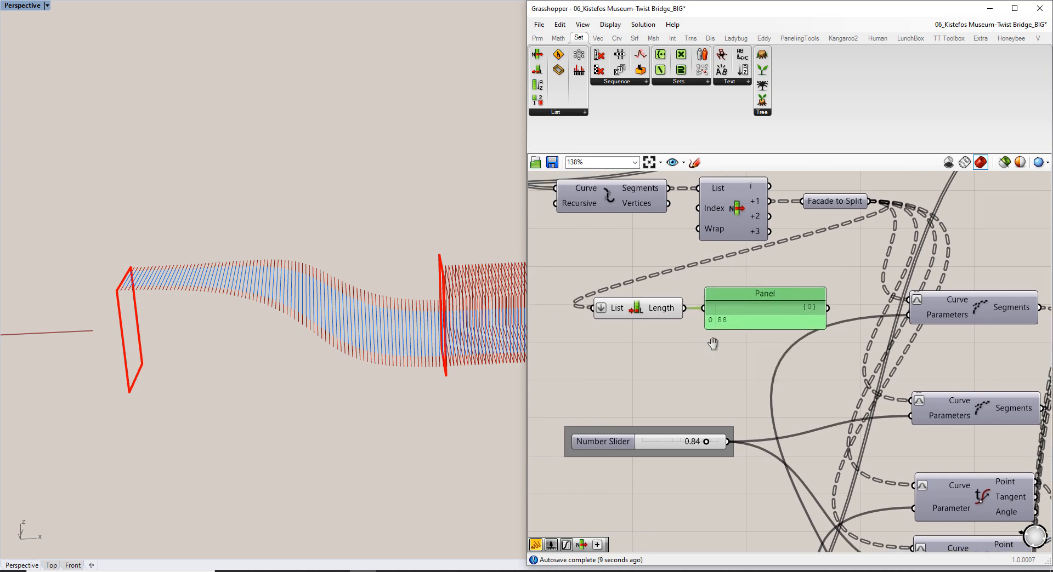
{"action": "left_click_drag", "start_coordinate": [716, 292], "coordinate": [713, 417]}
{"action": "left_click", "coordinate": [778, 286]}
{"action": "key", "text": "Delete"}
{"action": "scroll", "coordinate": [696, 441], "scroll_direction": "up", "scroll_amount": 3}
{"action": "right_click_drag", "start_coordinate": [793, 412], "coordinate": [793, 363]}
{"action": "mouse_move", "coordinate": [792, 364]}
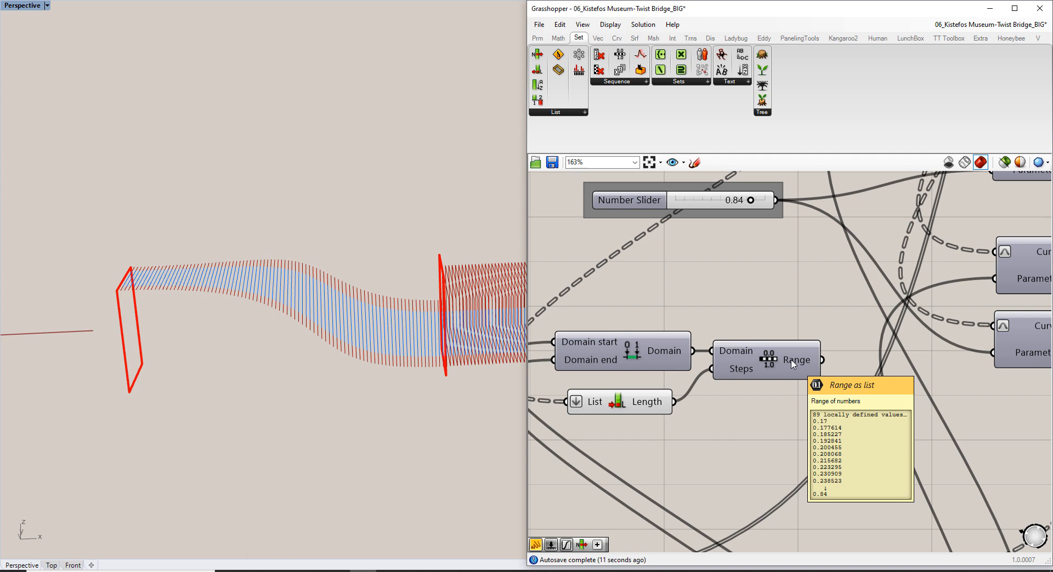
Apply the expression x-1 to the Range's Steps input
{"action": "right_click", "coordinate": [739, 374]}
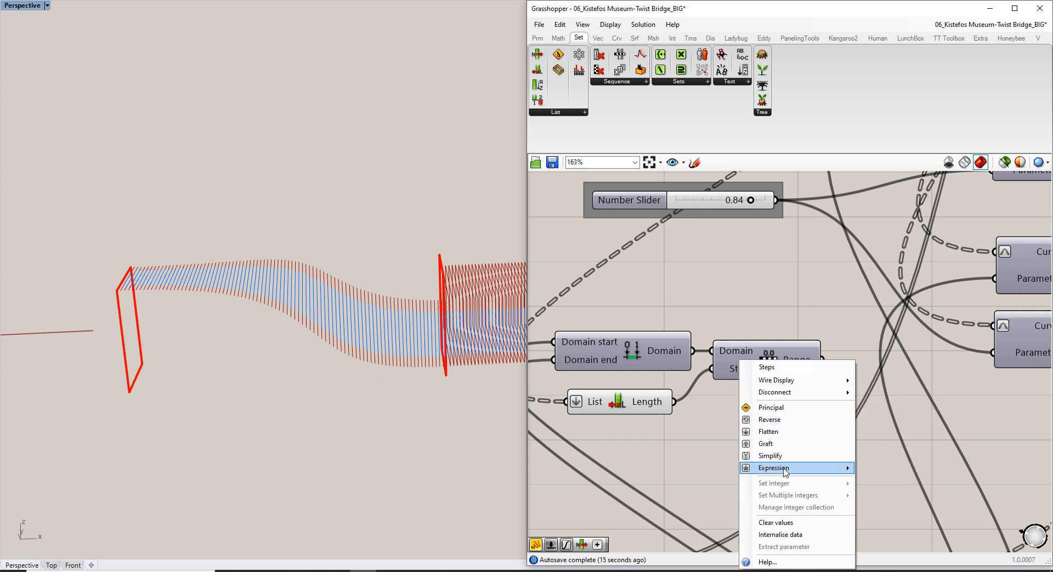
{"action": "mouse_move", "coordinate": [851, 473]}
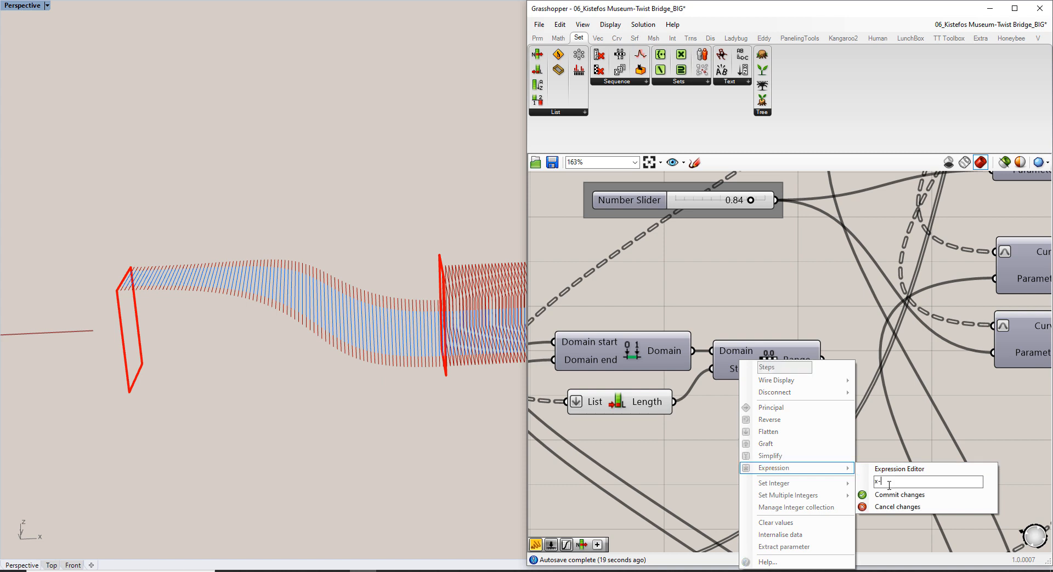
{"action": "left_click", "coordinate": [892, 495]}
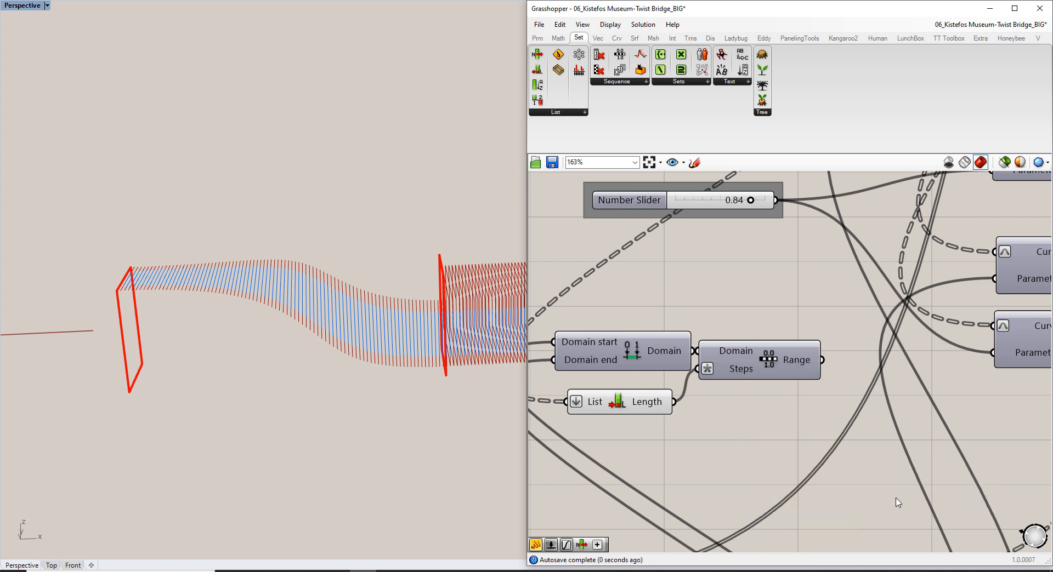
{"action": "left_click", "coordinate": [805, 367]}
{"action": "left_click", "coordinate": [816, 308]}
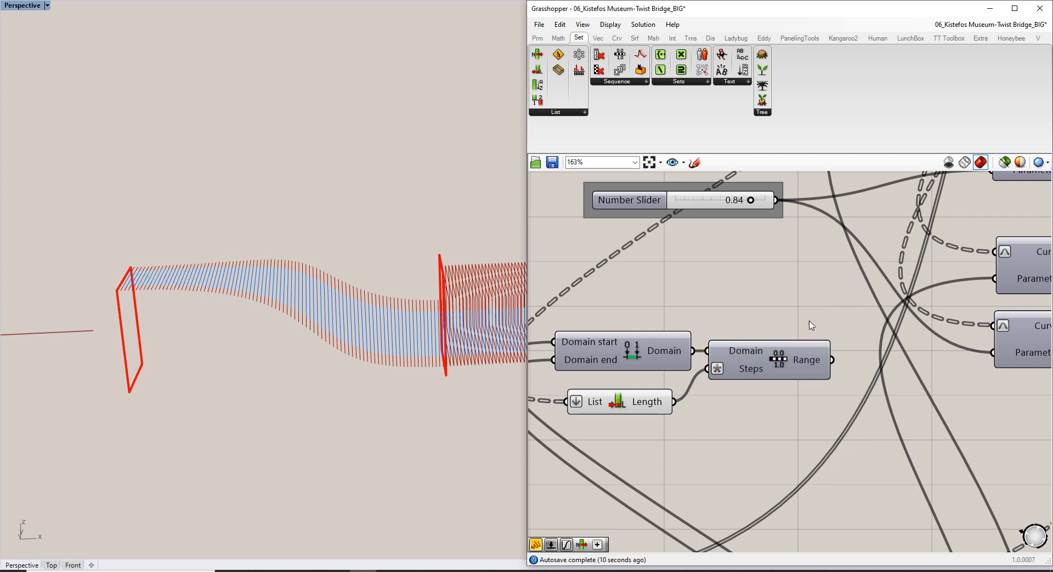
Connect the Range output to the Parameters input of the upper network's second Shatter, replacing the 0.84 slider
{"action": "right_click_drag", "start_coordinate": [805, 324], "coordinate": [793, 321]}
{"action": "scroll", "coordinate": [794, 321], "scroll_direction": "down", "scroll_amount": 4}
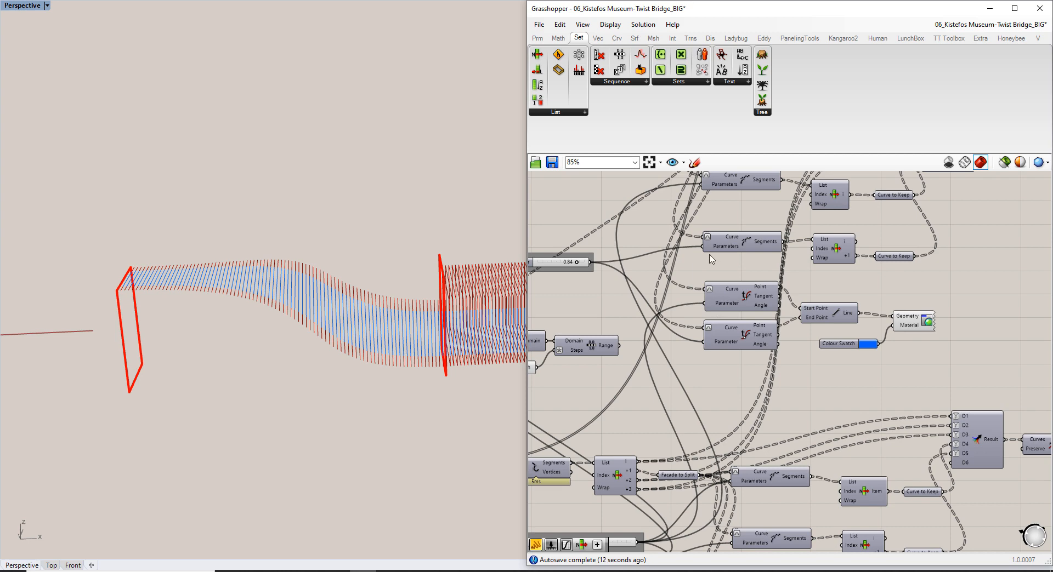
{"action": "left_click", "coordinate": [775, 329]}
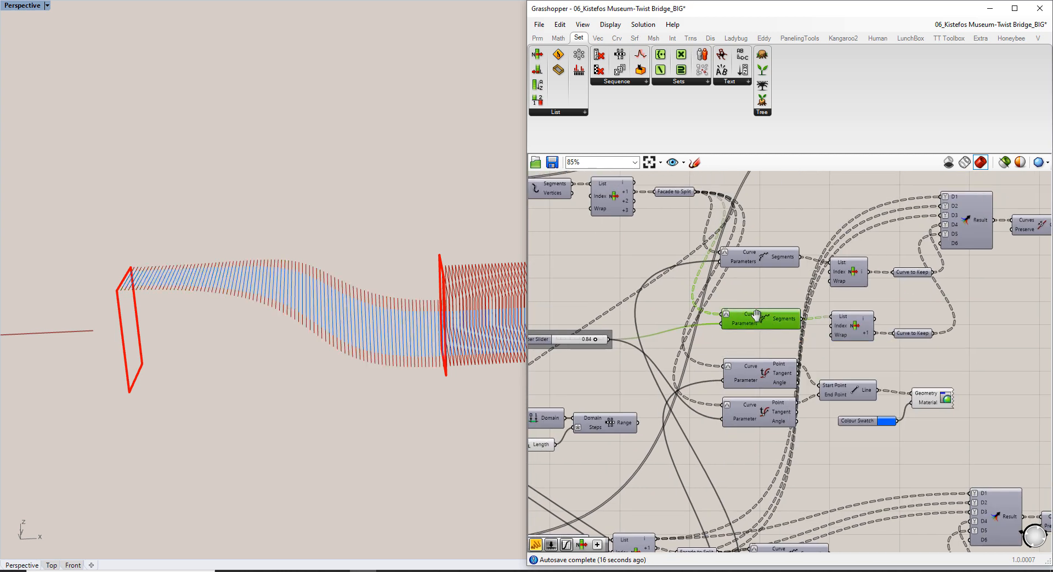
{"action": "scroll", "coordinate": [789, 332], "scroll_direction": "up", "scroll_amount": 3}
{"action": "left_click", "coordinate": [631, 337]}
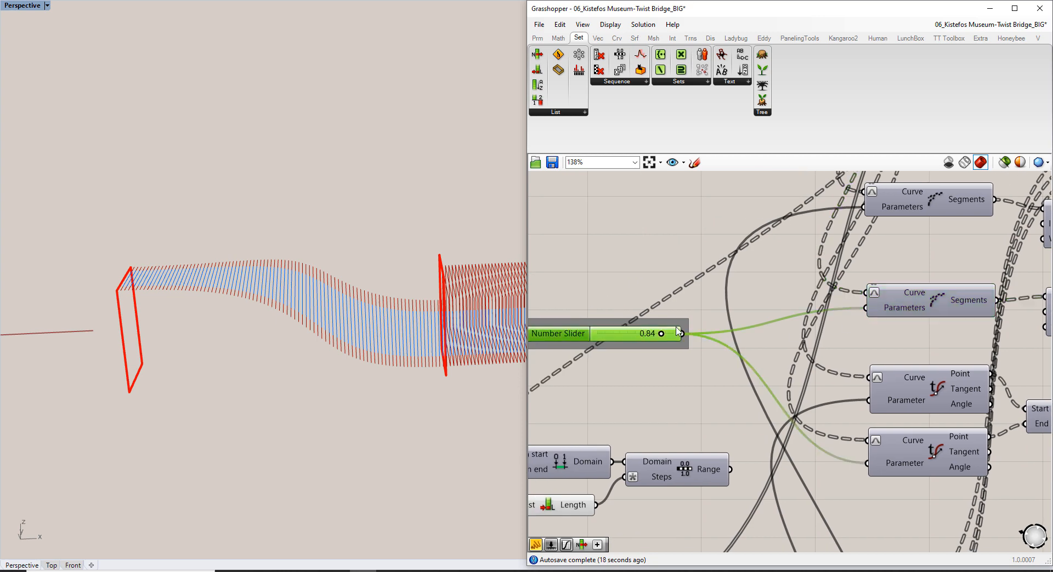
{"action": "left_click", "coordinate": [715, 470]}
{"action": "right_click_drag", "start_coordinate": [702, 472], "coordinate": [730, 437]}
{"action": "right_click_drag", "start_coordinate": [759, 378], "coordinate": [746, 383]}
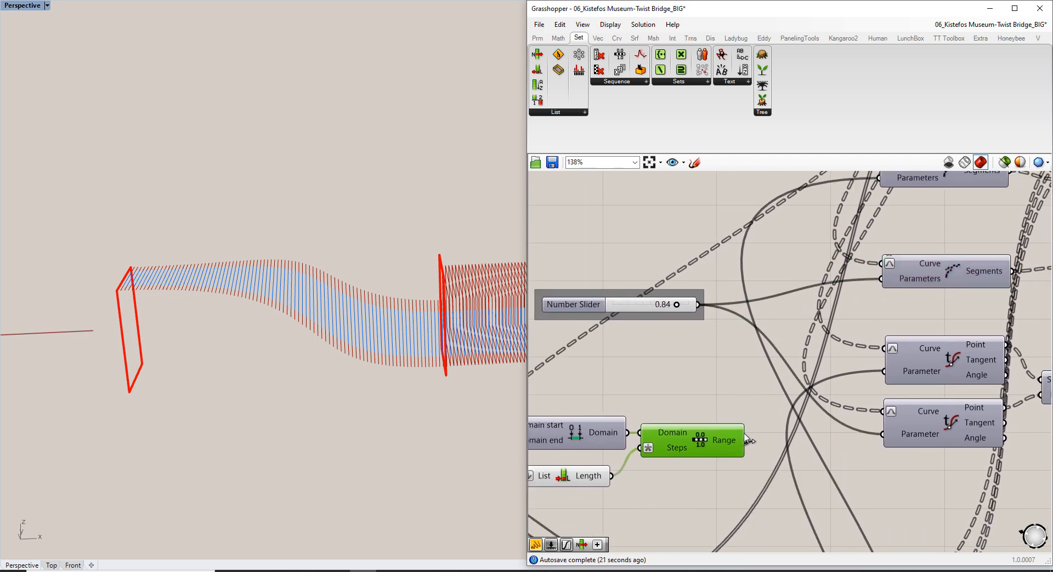
{"action": "left_click_drag", "start_coordinate": [745, 440], "coordinate": [881, 278]}
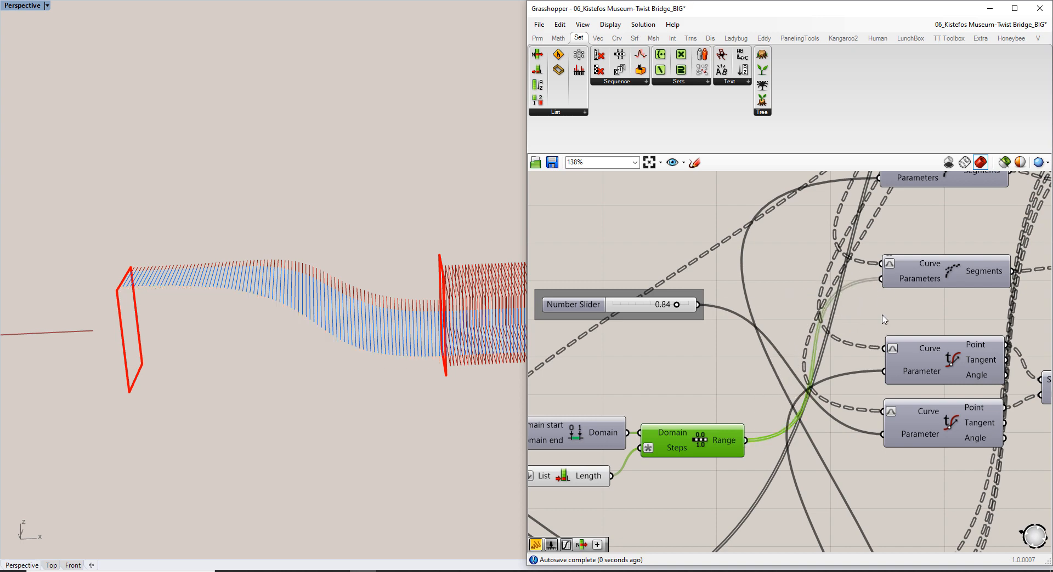
Hide the blue Custom Preview of the opening lines and turn on the preview of the two Curve to Keep parameters
{"action": "right_click_drag", "start_coordinate": [877, 293], "coordinate": [701, 331]}
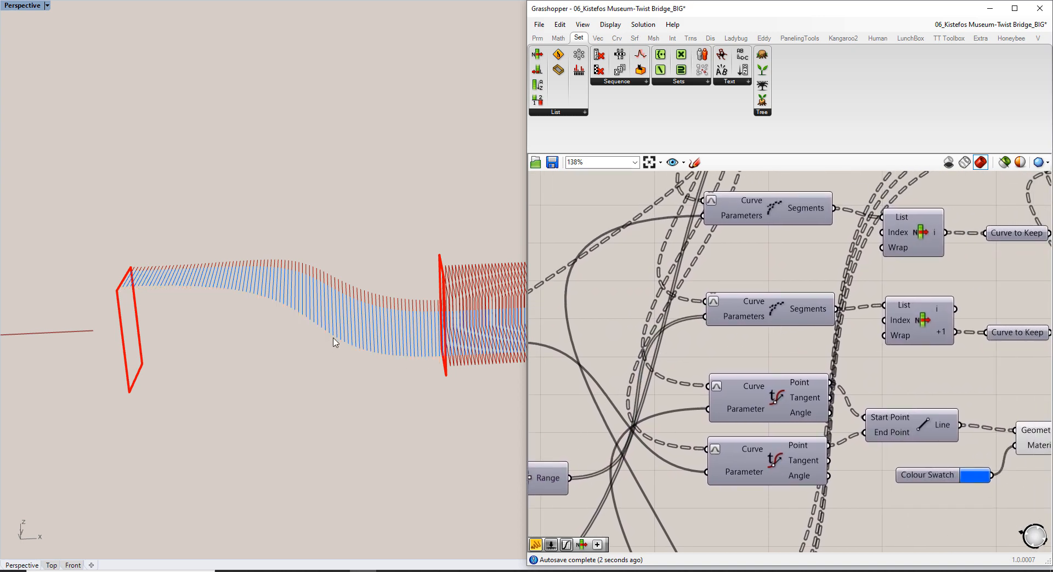
{"action": "right_click_drag", "start_coordinate": [335, 343], "coordinate": [349, 327]}
{"action": "right_click_drag", "start_coordinate": [898, 351], "coordinate": [718, 359]}
{"action": "left_click", "coordinate": [873, 446]}
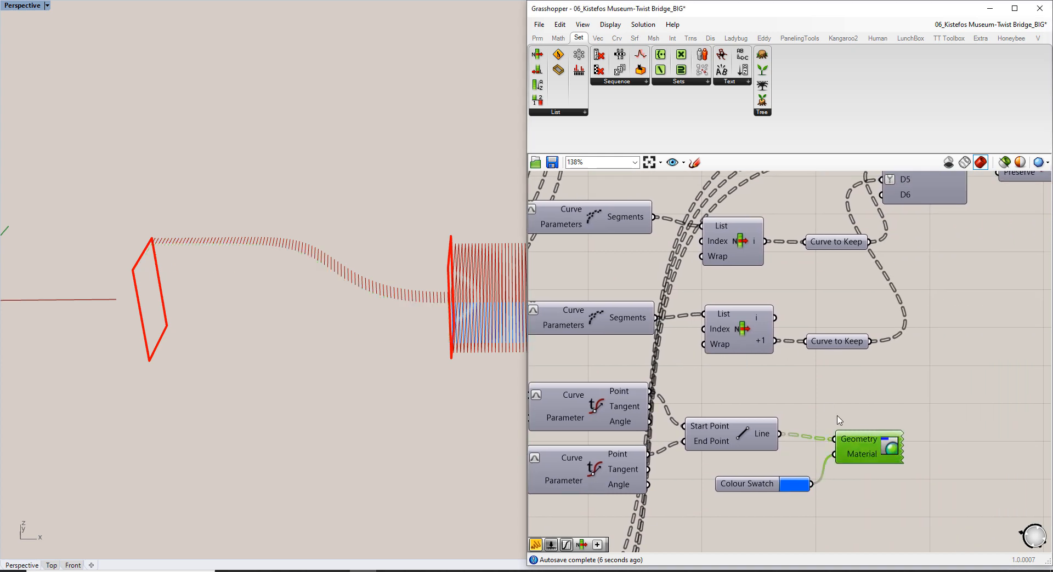
{"action": "left_click", "coordinate": [894, 253]}
{"action": "right_click_drag", "start_coordinate": [883, 255], "coordinate": [796, 342]}
{"action": "left_click_drag", "start_coordinate": [772, 445], "coordinate": [725, 302]}
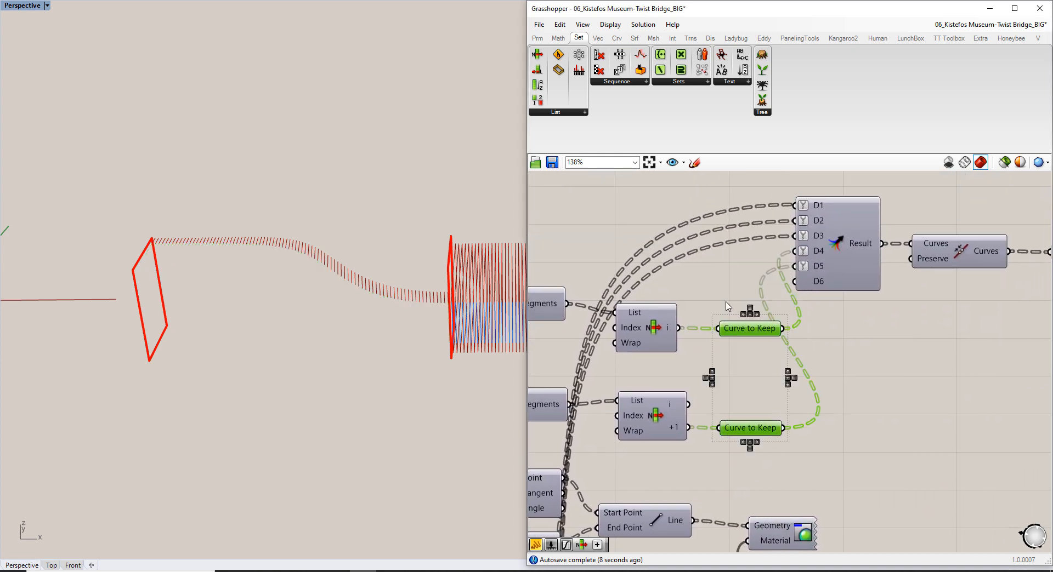
{"action": "left_click", "coordinate": [727, 306]}
Examine the values reaching the second Shatter's Parameters input and the wires entering its two inputs
{"action": "right_click_drag", "start_coordinate": [555, 354], "coordinate": [761, 344]}
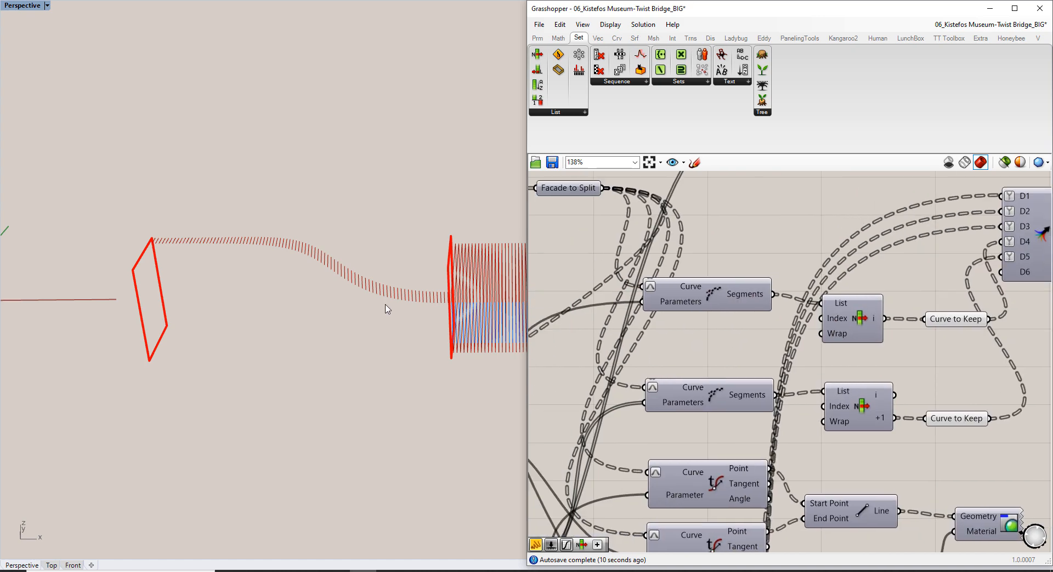
{"action": "right_click_drag", "start_coordinate": [731, 381], "coordinate": [824, 331]}
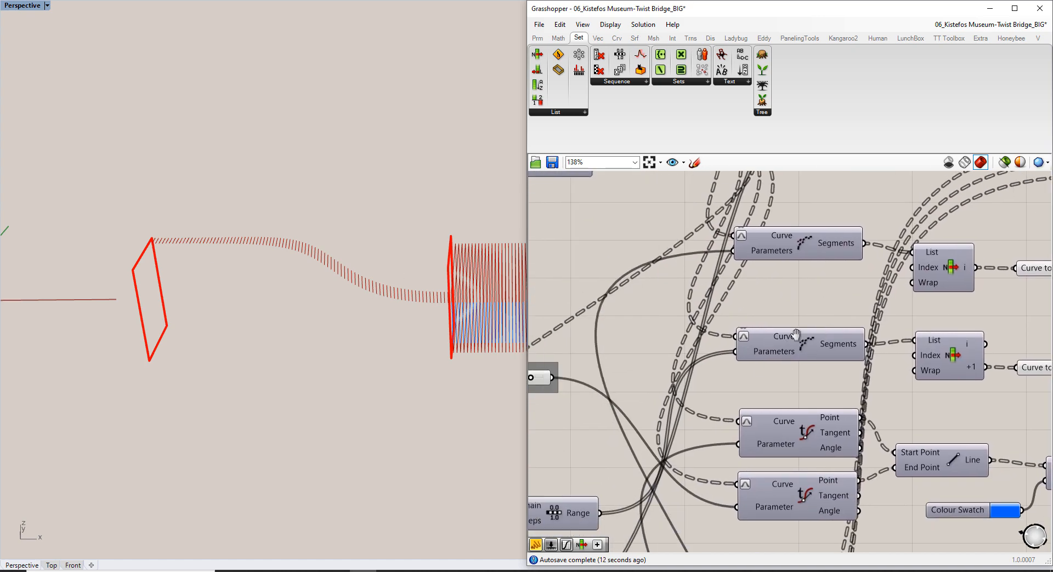
{"action": "right_click_drag", "start_coordinate": [760, 408], "coordinate": [834, 381]}
{"action": "left_click", "coordinate": [855, 330]}
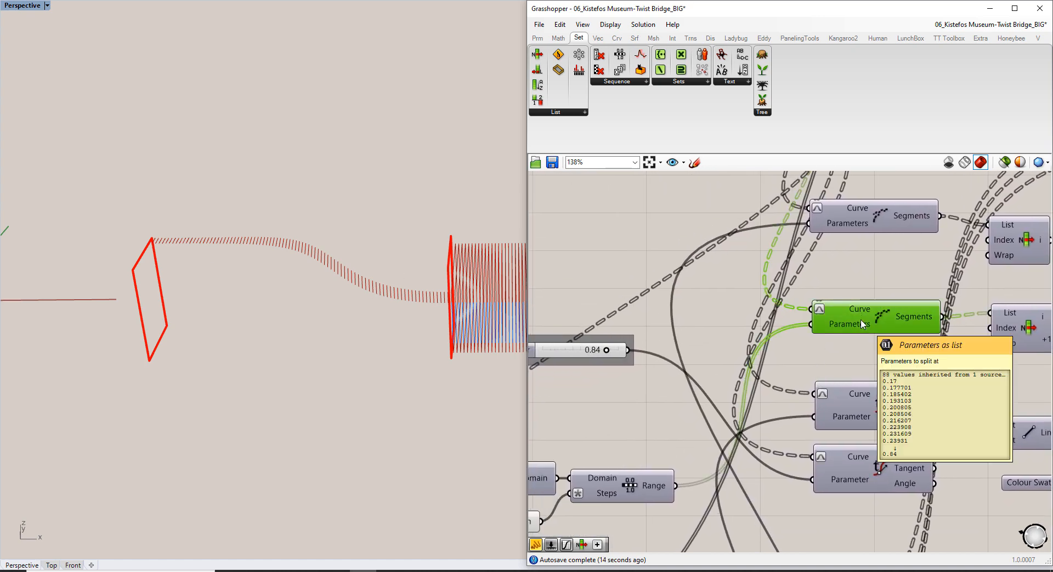
{"action": "left_click_drag", "start_coordinate": [857, 325], "coordinate": [769, 315]}
{"action": "scroll", "coordinate": [705, 303], "scroll_direction": "up", "scroll_amount": 3}
{"action": "scroll", "coordinate": [705, 303], "scroll_direction": "up", "scroll_amount": 2}
{"action": "scroll", "coordinate": [707, 297], "scroll_direction": "up", "scroll_amount": 2}
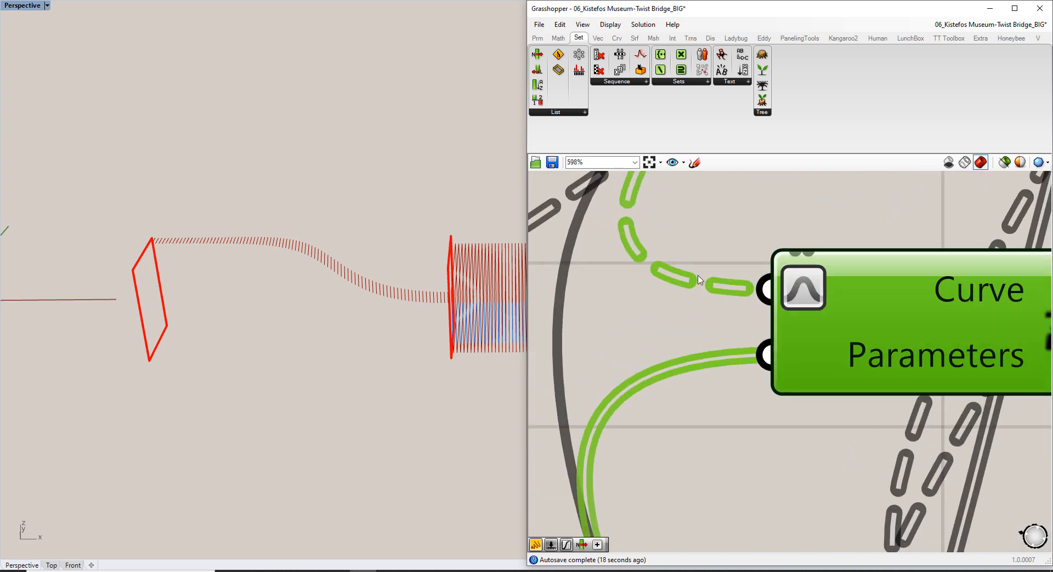
Check the Draw Fancy Wires display option and compare the data structures of the Shatter's Curve and Parameters inputs
{"action": "left_click", "coordinate": [609, 25]}
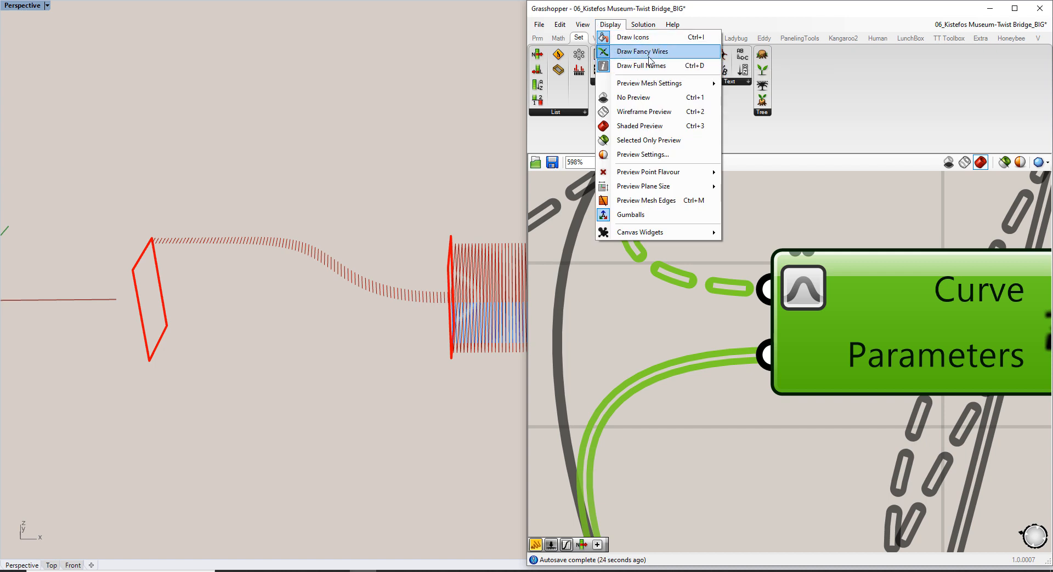
{"action": "left_click", "coordinate": [685, 342]}
{"action": "scroll", "coordinate": [666, 307], "scroll_direction": "down", "scroll_amount": 2}
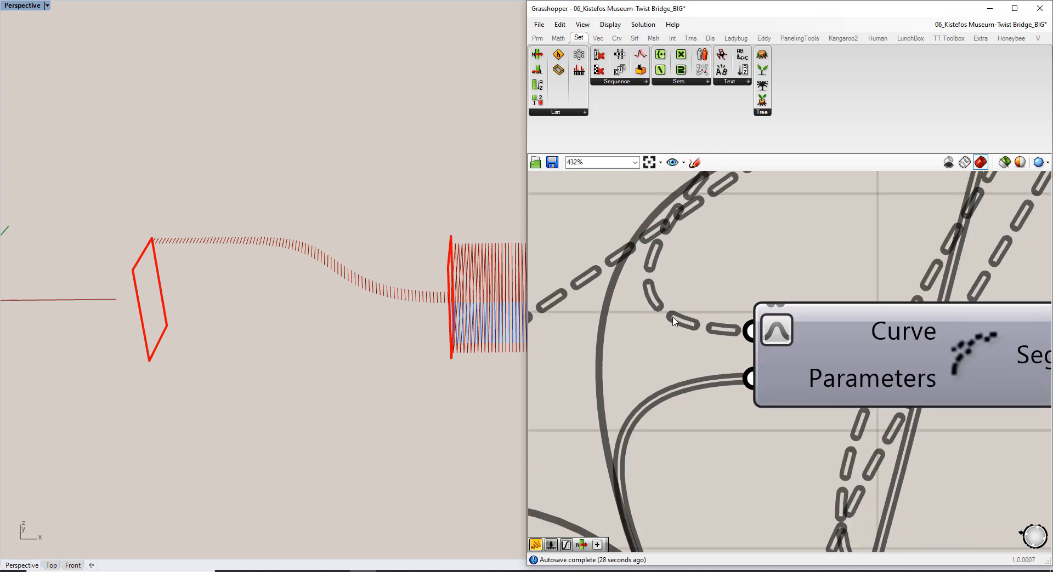
{"action": "mouse_move", "coordinate": [854, 335]}
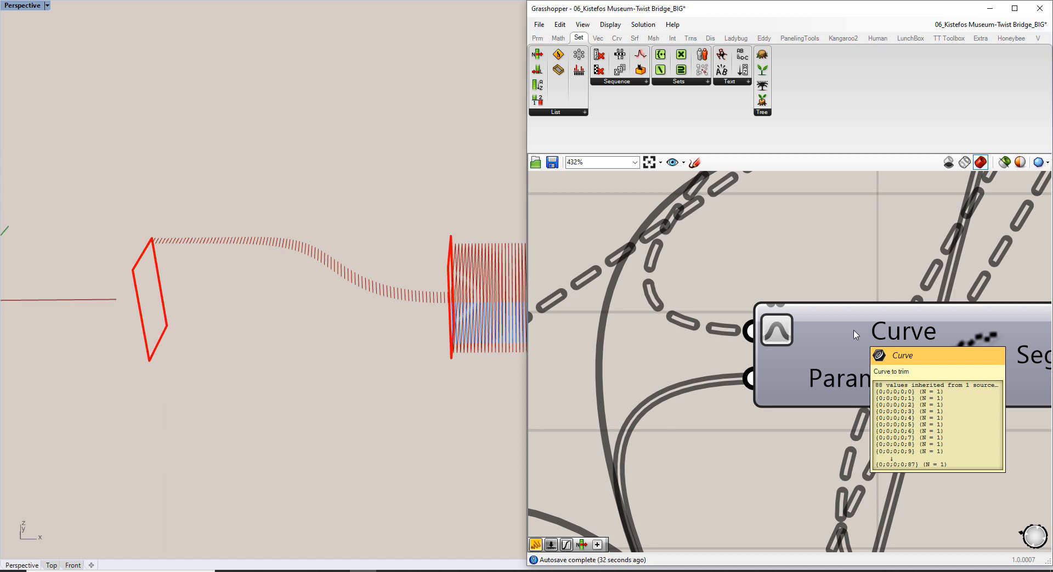
{"action": "right_click_drag", "start_coordinate": [673, 441], "coordinate": [684, 398]}
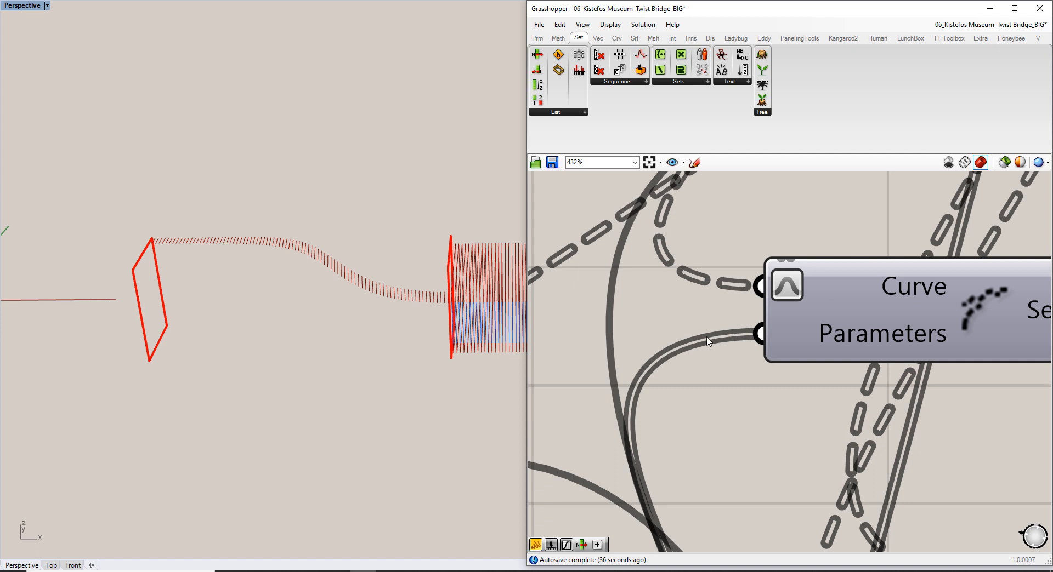
{"action": "mouse_move", "coordinate": [806, 336]}
{"action": "right_click_drag", "start_coordinate": [828, 350], "coordinate": [833, 332]}
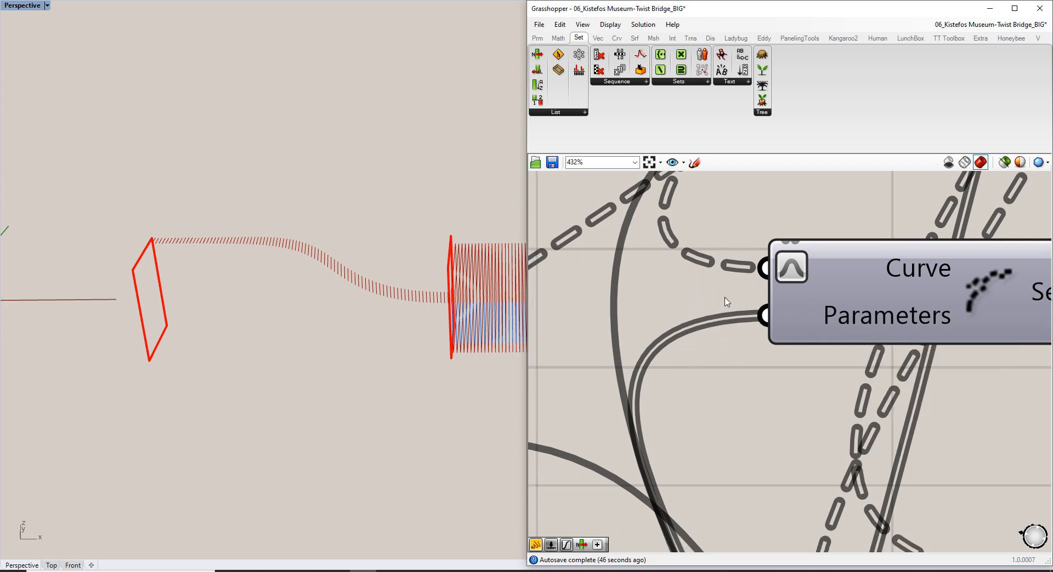
Graft the second Shatter's Parameters input and check its branch structure
{"action": "right_click", "coordinate": [865, 324]}
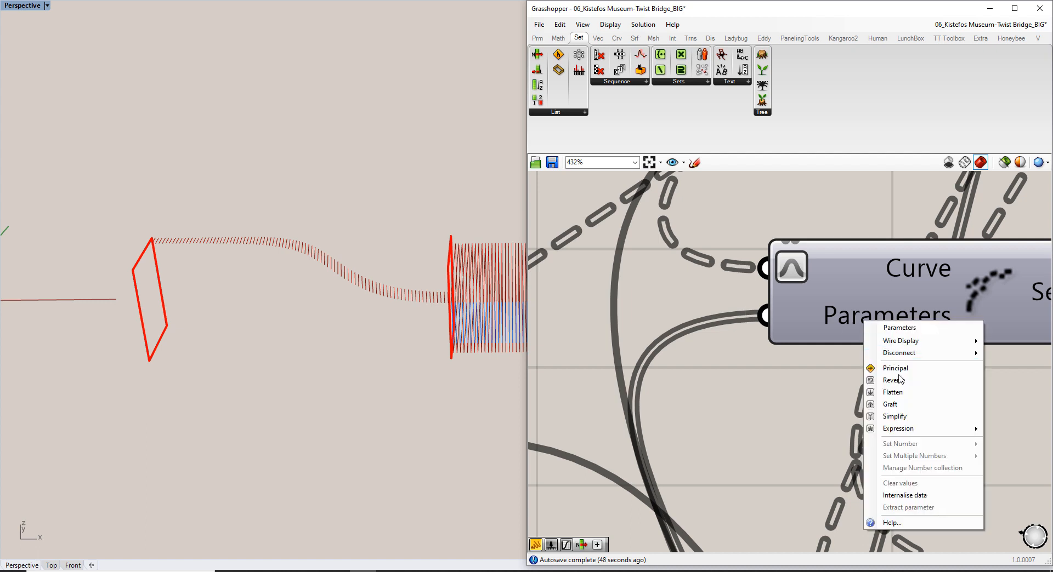
{"action": "left_click", "coordinate": [904, 405]}
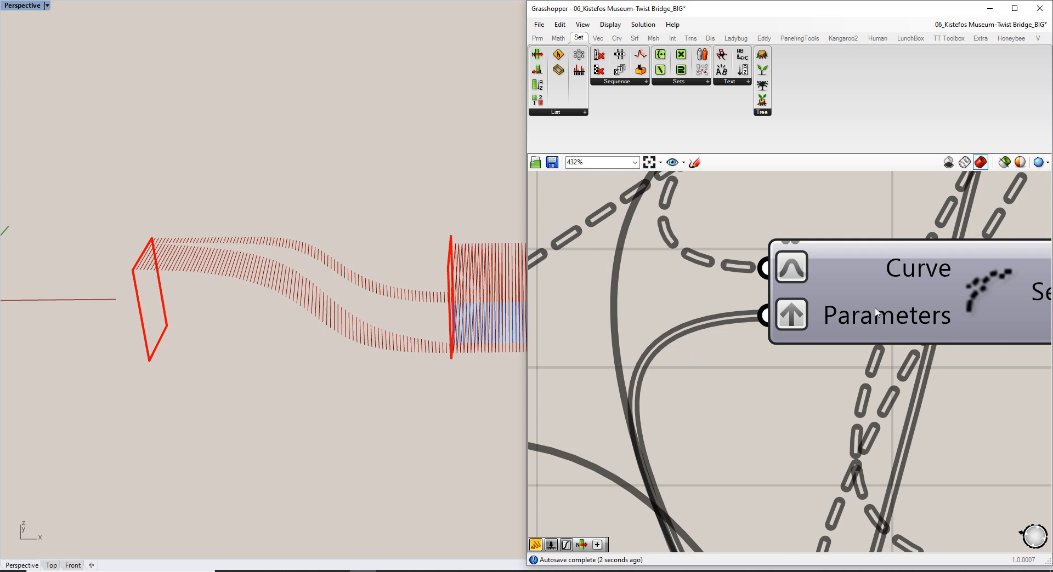
{"action": "mouse_move", "coordinate": [877, 322]}
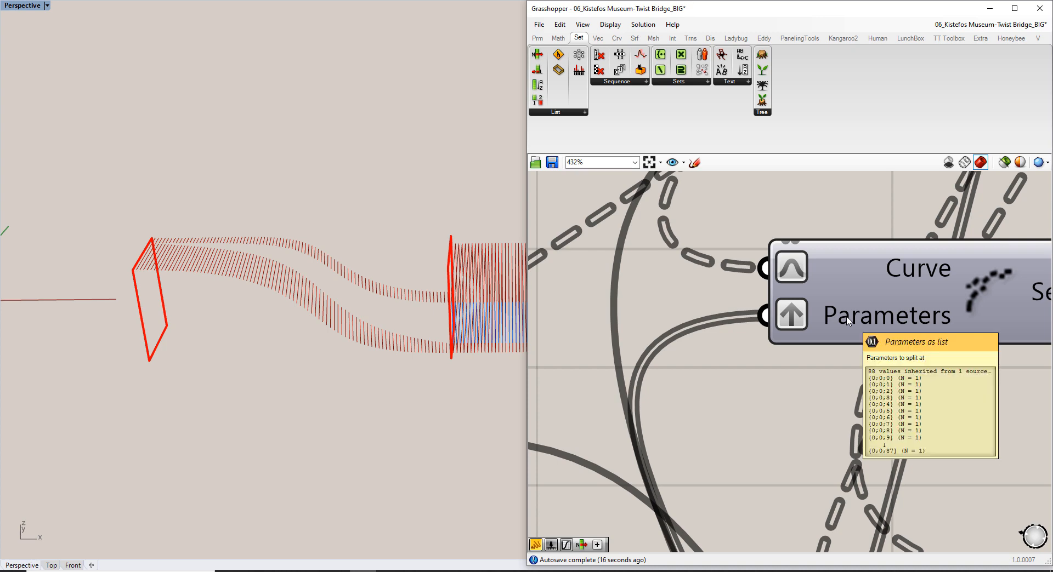
Check the Shatter's Curve input structure and preview the curves collected by the twisted section's Merge component
{"action": "mouse_move", "coordinate": [846, 272]}
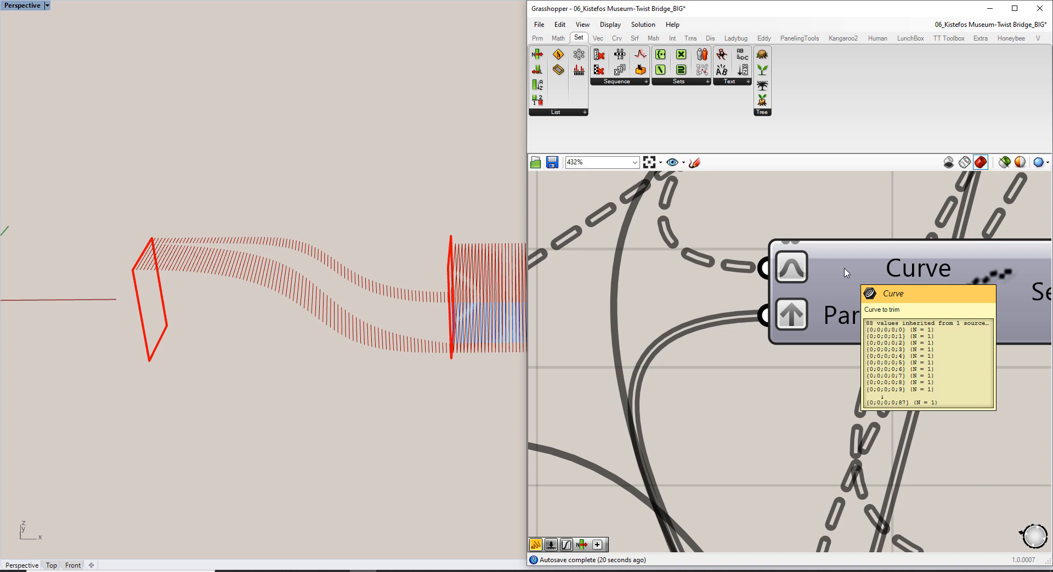
{"action": "right_click_drag", "start_coordinate": [331, 228], "coordinate": [310, 244]}
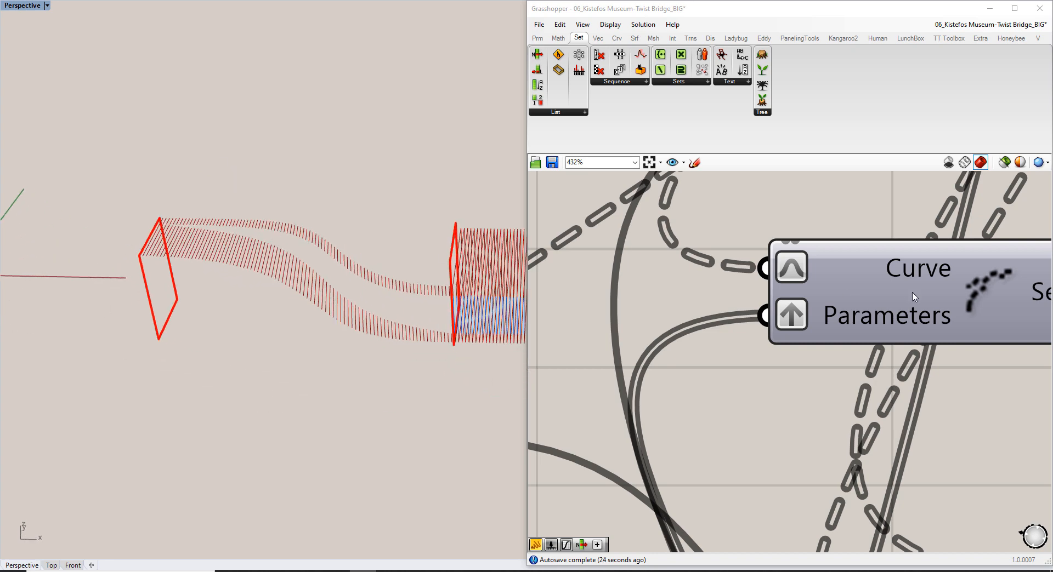
{"action": "right_click_drag", "start_coordinate": [960, 302], "coordinate": [731, 317]}
{"action": "scroll", "coordinate": [730, 317], "scroll_direction": "down", "scroll_amount": 5}
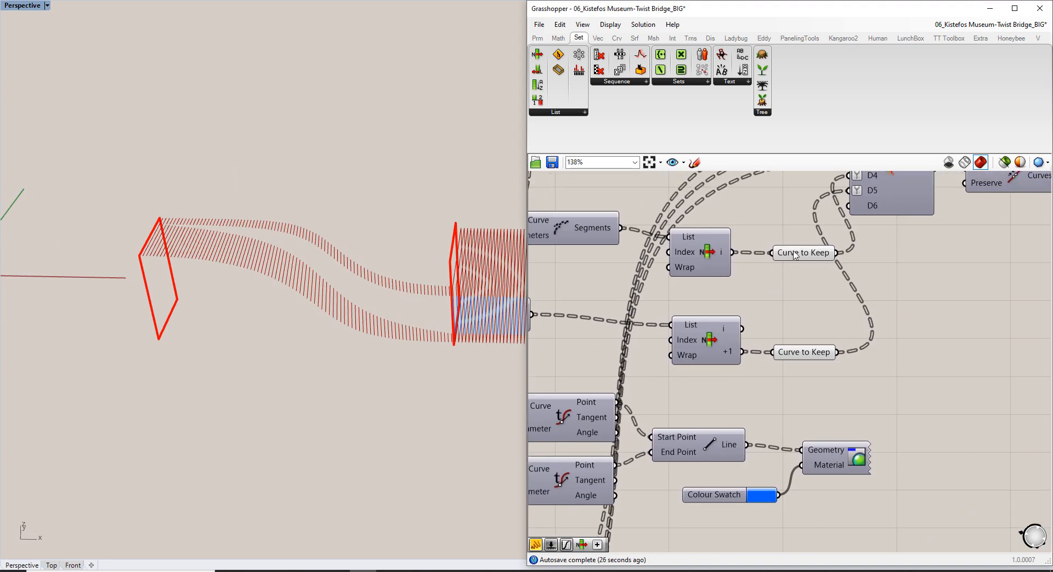
{"action": "left_click", "coordinate": [794, 252]}
{"action": "left_click", "coordinate": [806, 349]}
{"action": "left_click", "coordinate": [808, 314]}
{"action": "right_click_drag", "start_coordinate": [855, 284], "coordinate": [689, 414]}
{"action": "left_click", "coordinate": [735, 298]}
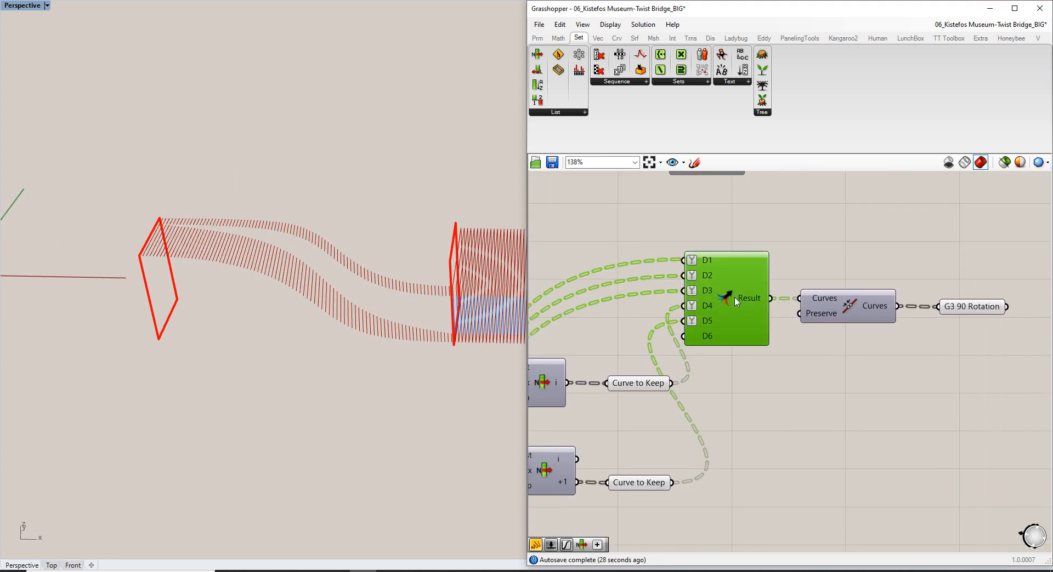
{"action": "left_click", "coordinate": [745, 390]}
{"action": "left_click", "coordinate": [734, 316]}
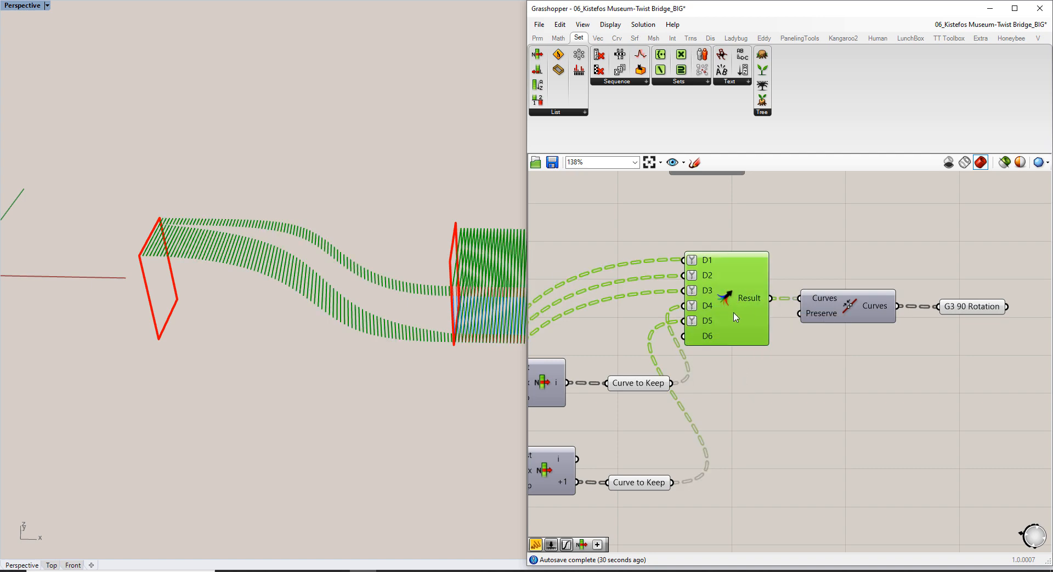
{"action": "right_click_drag", "start_coordinate": [702, 321], "coordinate": [752, 315]}
{"action": "right_click_drag", "start_coordinate": [482, 285], "coordinate": [320, 261]}
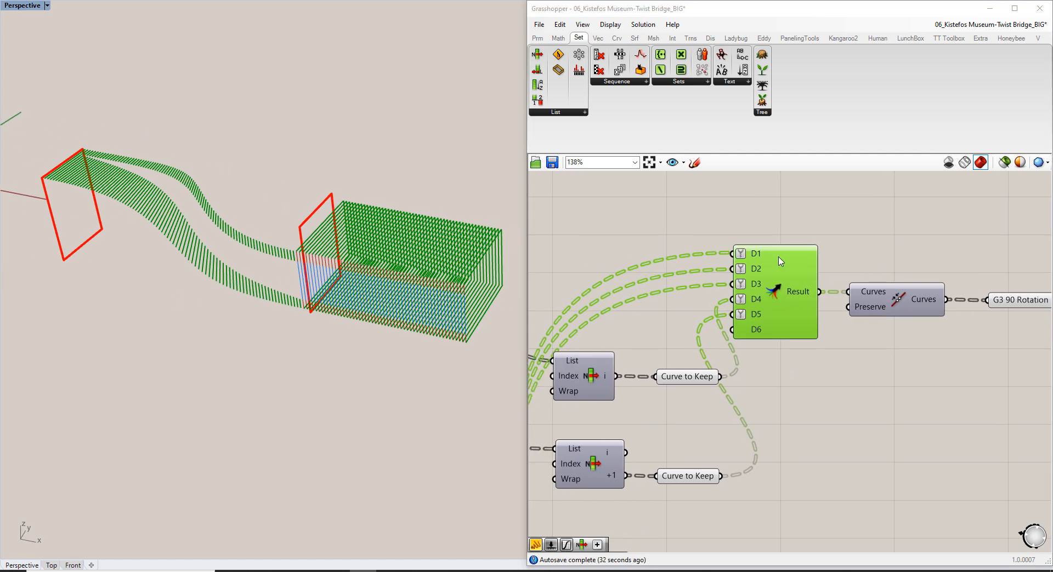
Rewire the twisted section's Merge so D1, D2 and D3 take that section's List Item outputs i, +2 and +3
{"action": "right_click_drag", "start_coordinate": [713, 357], "coordinate": [844, 230]}
{"action": "scroll", "coordinate": [844, 230], "scroll_direction": "down", "scroll_amount": 4}
{"action": "right_click_drag", "start_coordinate": [700, 469], "coordinate": [752, 323]}
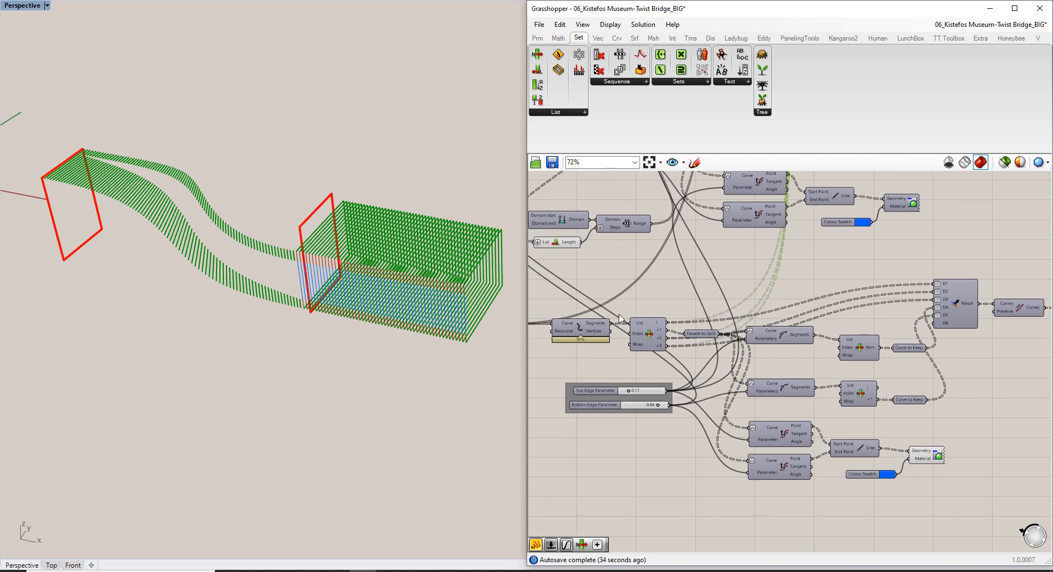
{"action": "right_click_drag", "start_coordinate": [693, 301], "coordinate": [790, 453]}
{"action": "right_click_drag", "start_coordinate": [757, 205], "coordinate": [656, 345]}
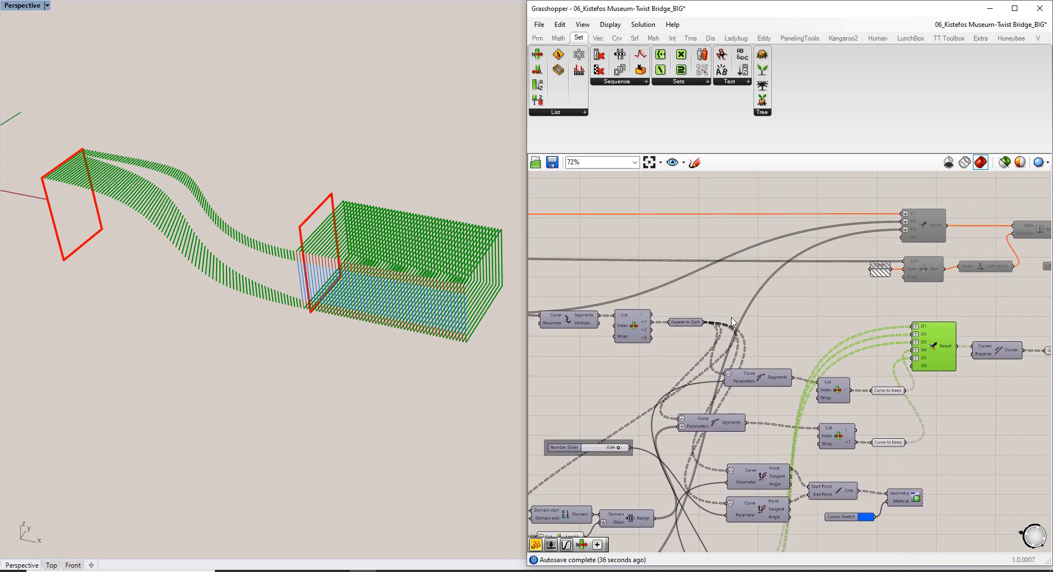
{"action": "right_click_drag", "start_coordinate": [731, 318], "coordinate": [700, 321]}
{"action": "left_click", "coordinate": [630, 287]}
{"action": "left_click_drag", "start_coordinate": [619, 318], "coordinate": [884, 330]}
{"action": "left_click_drag", "start_coordinate": [620, 332], "coordinate": [883, 337]}
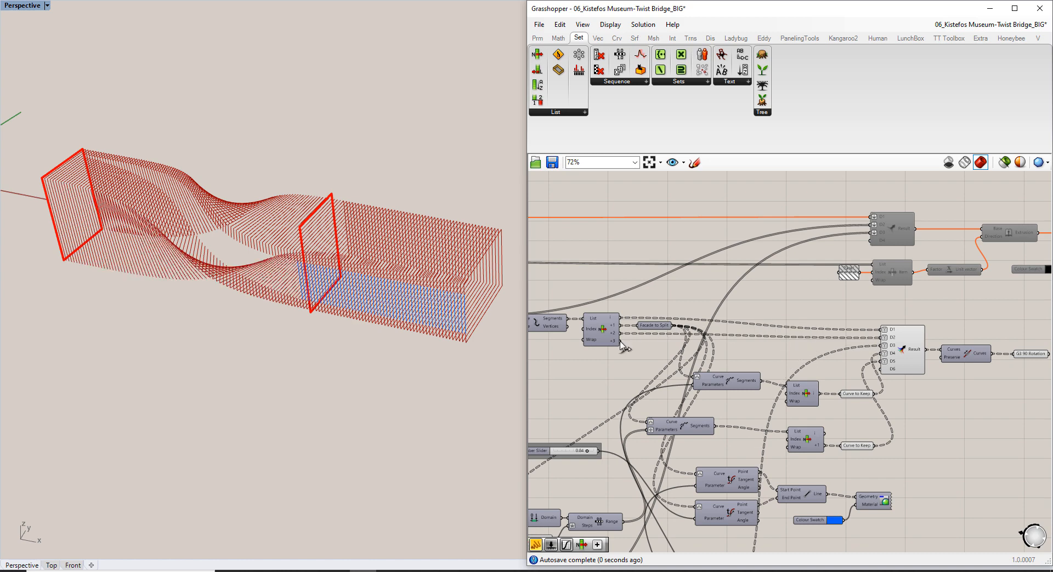
{"action": "left_click_drag", "start_coordinate": [621, 342], "coordinate": [884, 345]}
{"action": "left_click", "coordinate": [913, 347]}
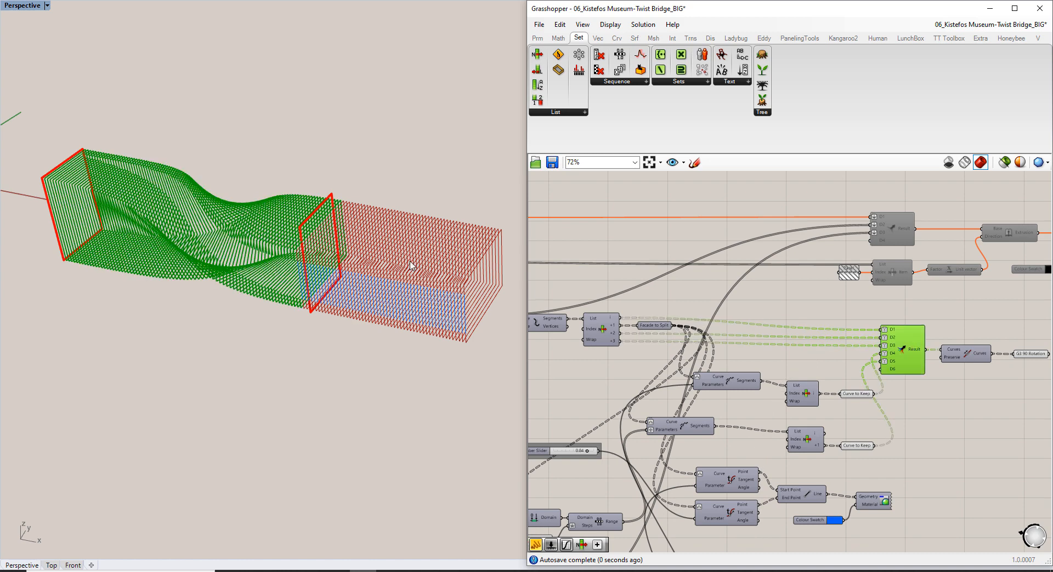
Turn off the twisted section's Merge preview and inspect the joined facade lines around the opening
{"action": "right_click_drag", "start_coordinate": [353, 245], "coordinate": [359, 232]}
{"action": "left_click", "coordinate": [893, 350]}
{"action": "key", "text": "ctrl+q"}
{"action": "right_click_drag", "start_coordinate": [894, 326], "coordinate": [605, 317]}
{"action": "left_click", "coordinate": [748, 352]}
{"action": "scroll", "coordinate": [740, 344], "scroll_direction": "up", "scroll_amount": 3}
{"action": "left_click", "coordinate": [741, 346]}
{"action": "left_click", "coordinate": [737, 315]}
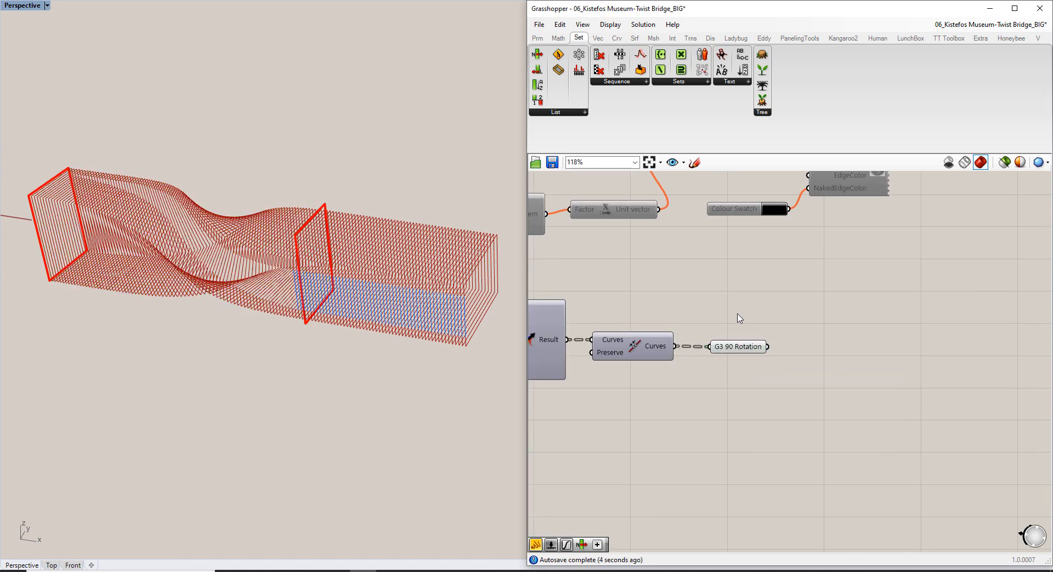
{"action": "scroll", "coordinate": [739, 318], "scroll_direction": "down", "scroll_amount": 5}
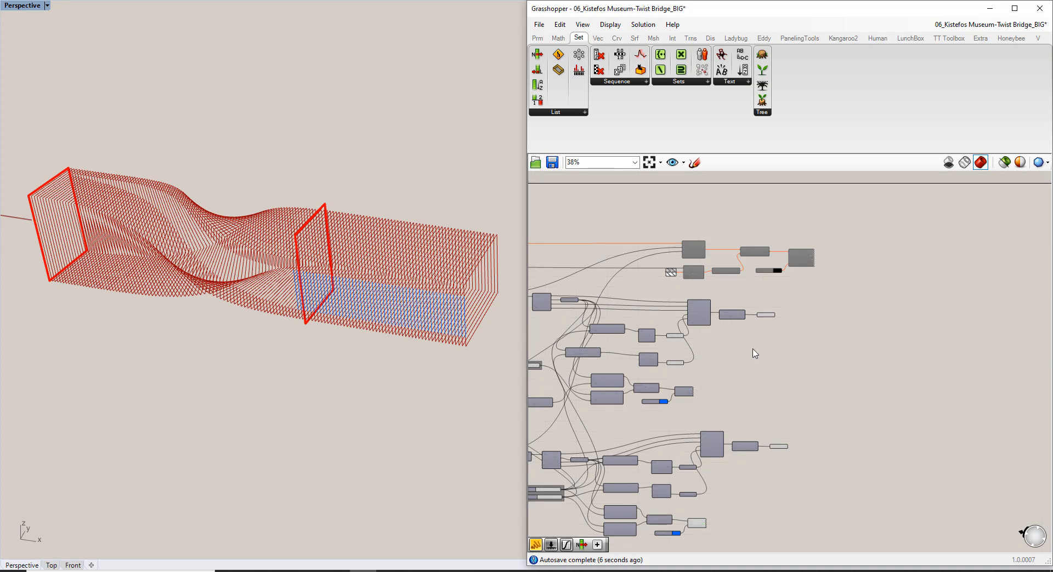
{"action": "right_click_drag", "start_coordinate": [252, 260], "coordinate": [404, 341]}
{"action": "scroll", "coordinate": [403, 340], "scroll_direction": "up", "scroll_amount": 7}
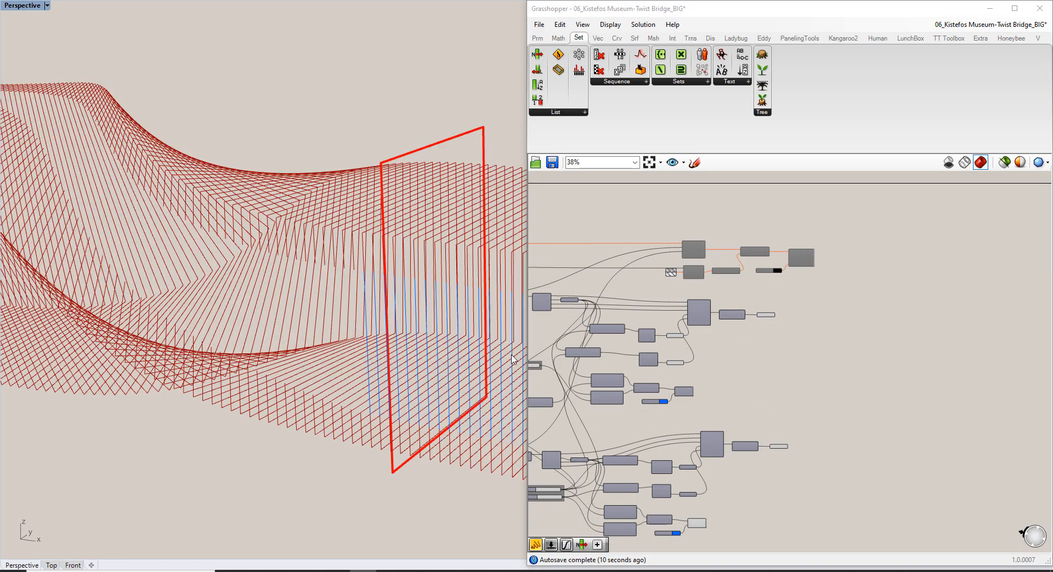
Turn on the preview of the twisted section's upper Evaluate Curve component to show its split points
{"action": "right_click_drag", "start_coordinate": [732, 397], "coordinate": [792, 369]}
{"action": "scroll", "coordinate": [658, 368], "scroll_direction": "up", "scroll_amount": 5}
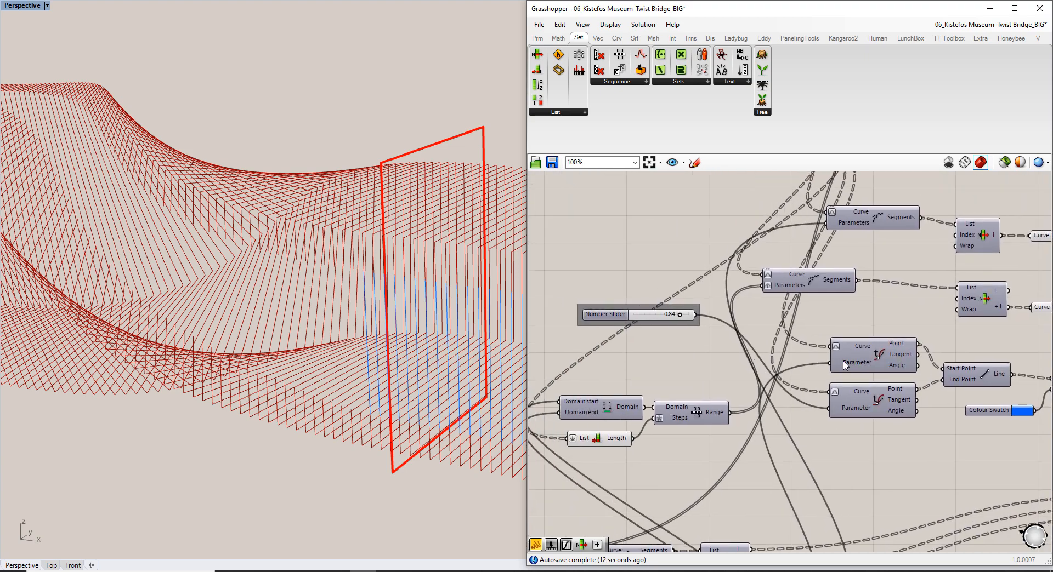
{"action": "left_click", "coordinate": [849, 363]}
{"action": "right_click_drag", "start_coordinate": [148, 189], "coordinate": [392, 331], "text": "shift"}
{"action": "scroll", "coordinate": [288, 256], "scroll_direction": "down", "scroll_amount": 4}
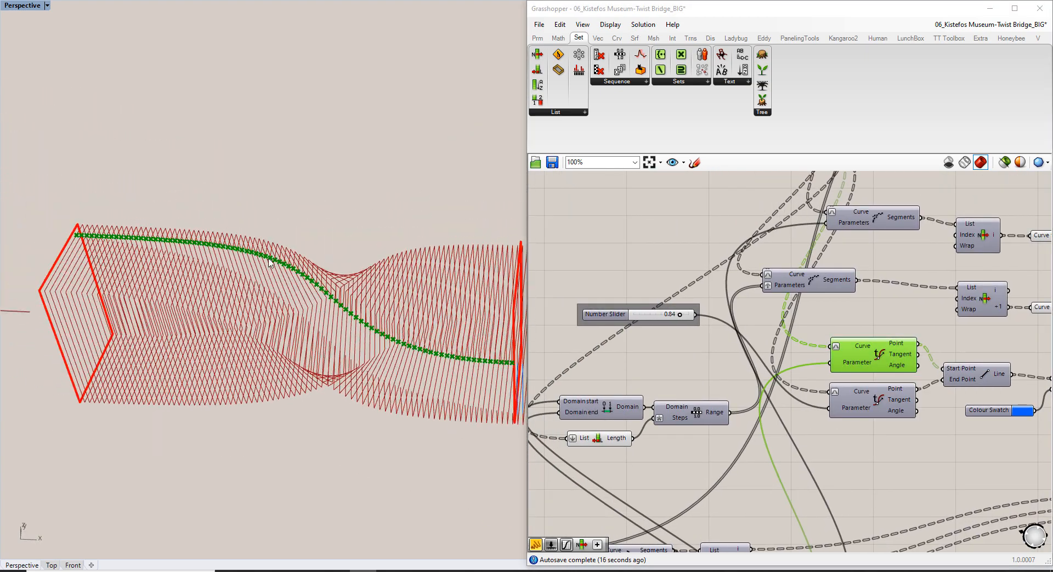
{"action": "scroll", "coordinate": [837, 259], "scroll_direction": "down", "scroll_amount": 3}
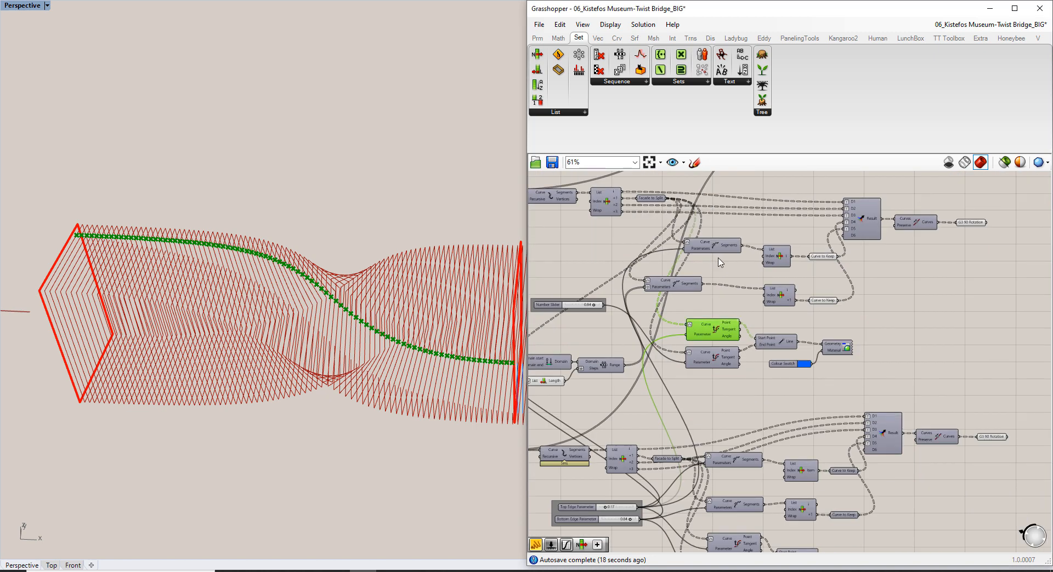
Hide the preview of the twisted section's G3 90 Rotation parameter
{"action": "right_click_drag", "start_coordinate": [803, 246], "coordinate": [802, 265]}
{"action": "left_click_drag", "start_coordinate": [972, 251], "coordinate": [959, 222]}
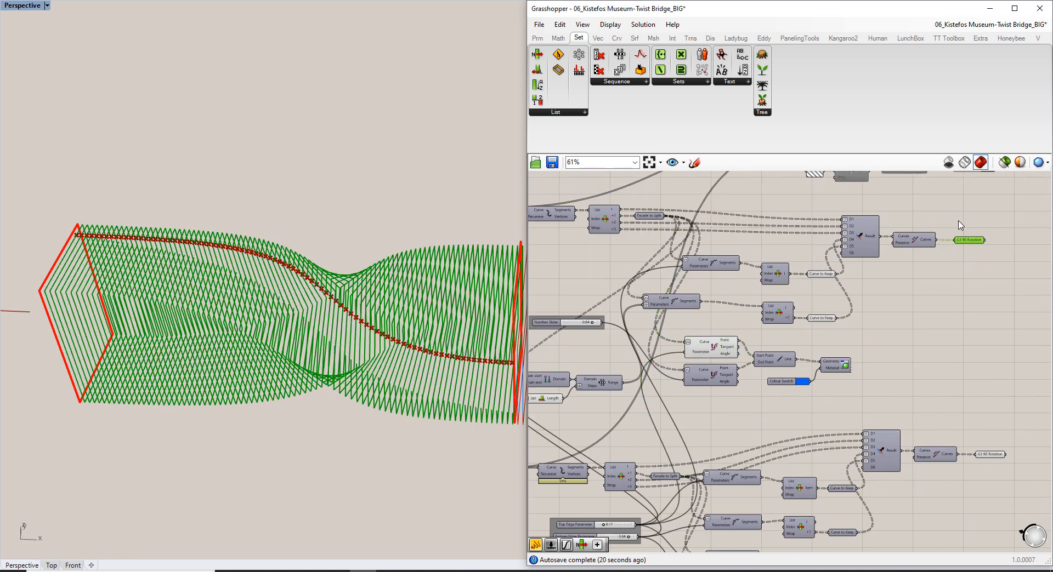
{"action": "key", "text": "ctrl+q"}
{"action": "left_click", "coordinate": [958, 208]}
{"action": "right_click_drag", "start_coordinate": [434, 354], "coordinate": [379, 323]}
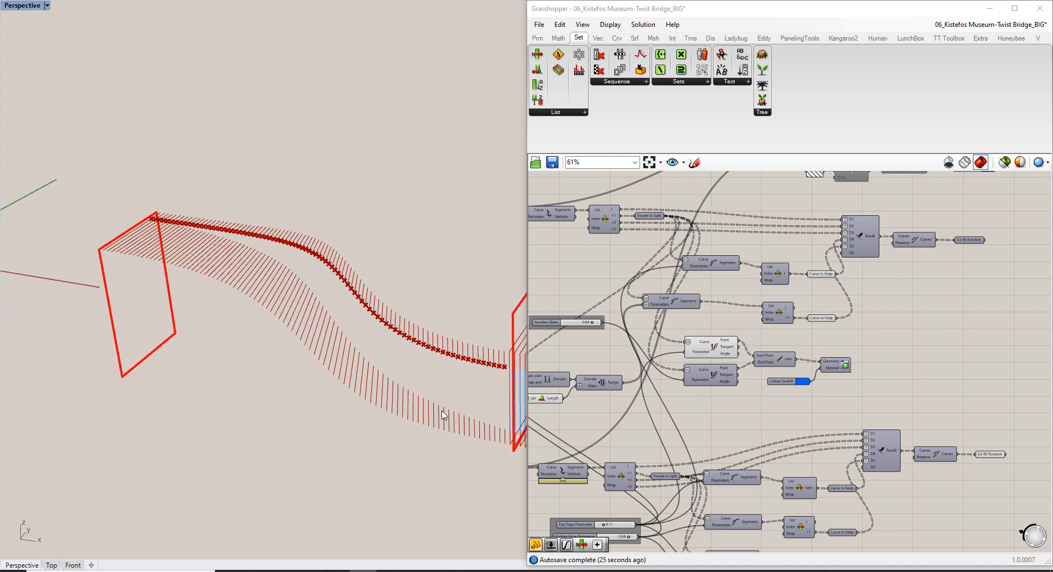
Turn on the preview of the twisted section's lower Evaluate Curve component
{"action": "scroll", "coordinate": [706, 349], "scroll_direction": "up", "scroll_amount": 1}
{"action": "right_click_drag", "start_coordinate": [706, 348], "coordinate": [711, 308]}
{"action": "left_click", "coordinate": [731, 341]}
{"action": "key", "text": "ctrl+q"}
{"action": "left_click", "coordinate": [703, 359]}
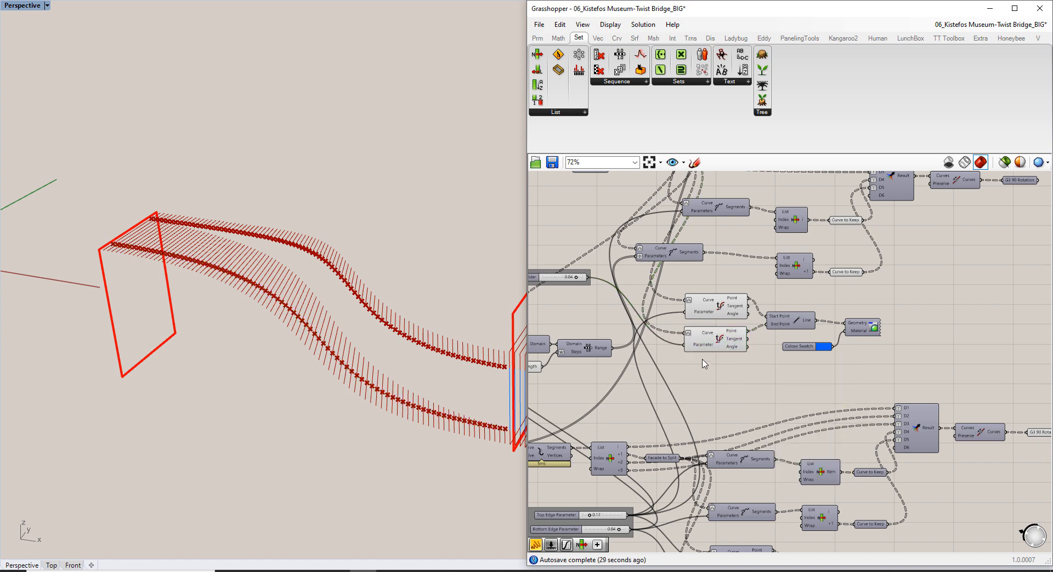
Delete the separate 0.84 Number Slider and connect the Range output to the lower Evaluate Curve's Parameter input
{"action": "scroll", "coordinate": [704, 364], "scroll_direction": "up", "scroll_amount": 3}
{"action": "right_click_drag", "start_coordinate": [616, 313], "coordinate": [822, 350]}
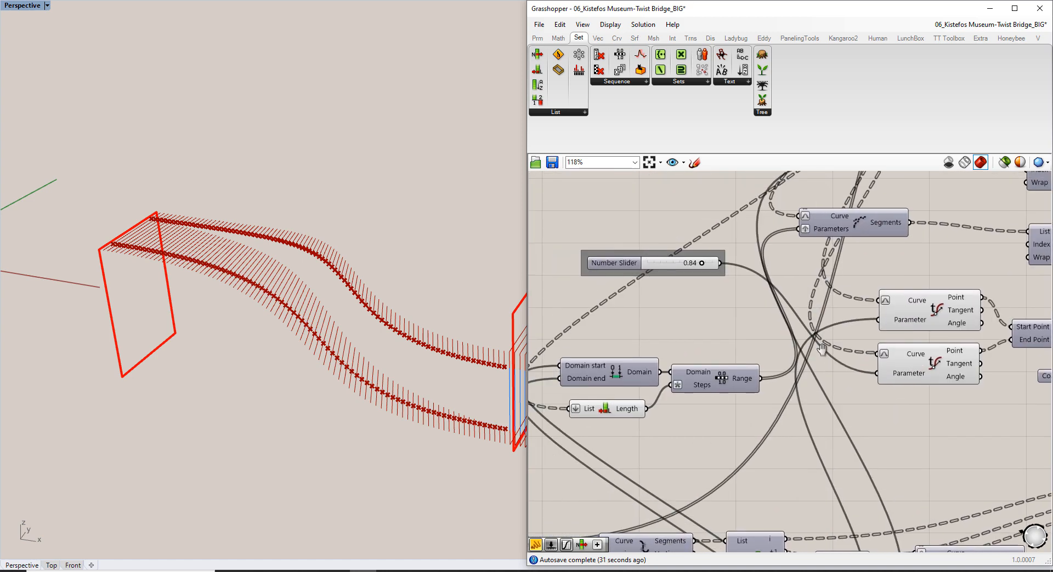
{"action": "left_click_drag", "start_coordinate": [680, 267], "coordinate": [683, 303]}
{"action": "key", "text": "Delete"}
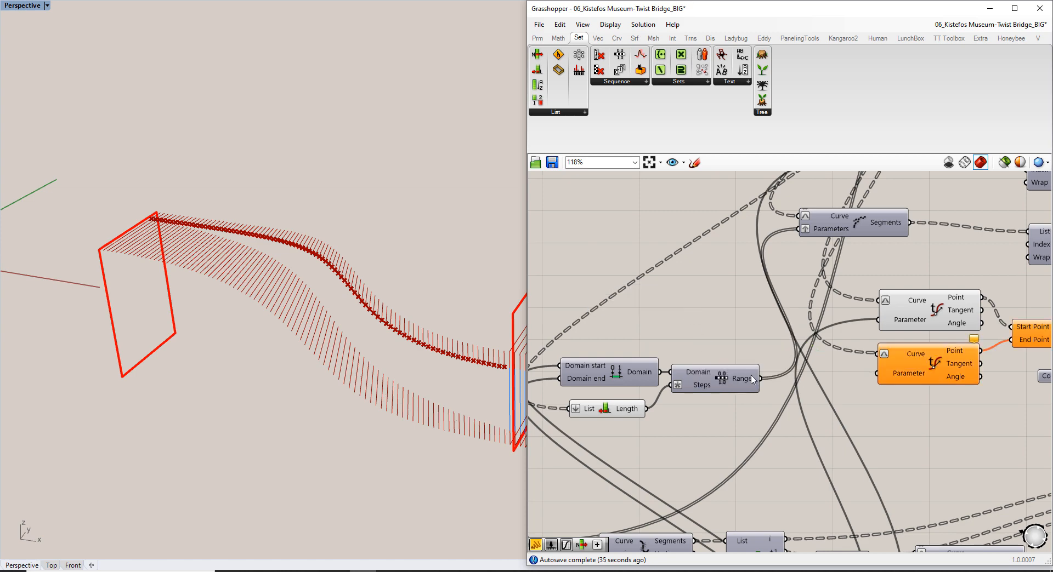
{"action": "left_click_drag", "start_coordinate": [758, 379], "coordinate": [877, 374]}
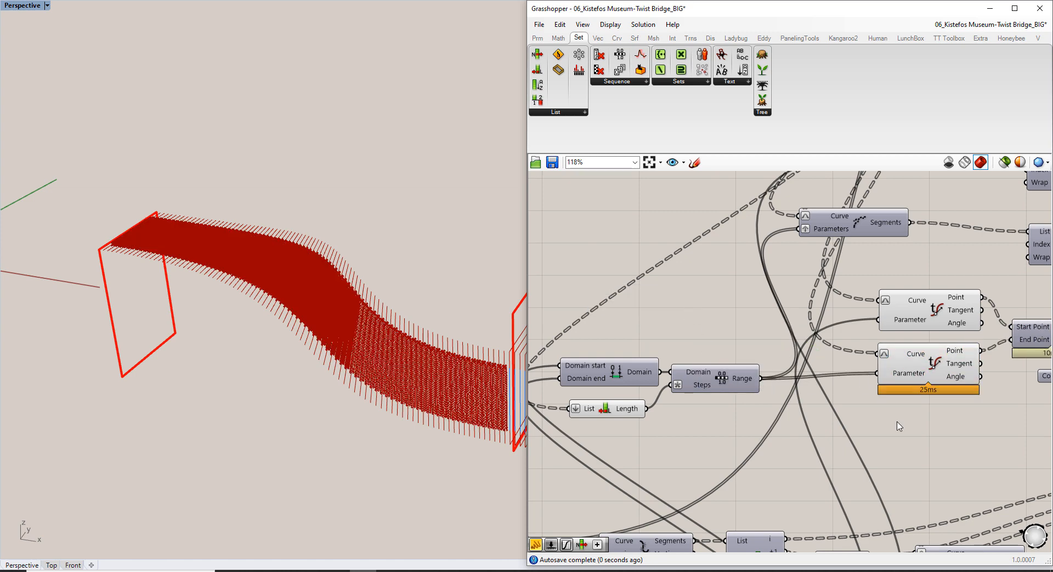
Graft the lower Evaluate Curve's Parameter input and inspect the split points along the twist
{"action": "right_click_drag", "start_coordinate": [477, 349], "coordinate": [407, 389]}
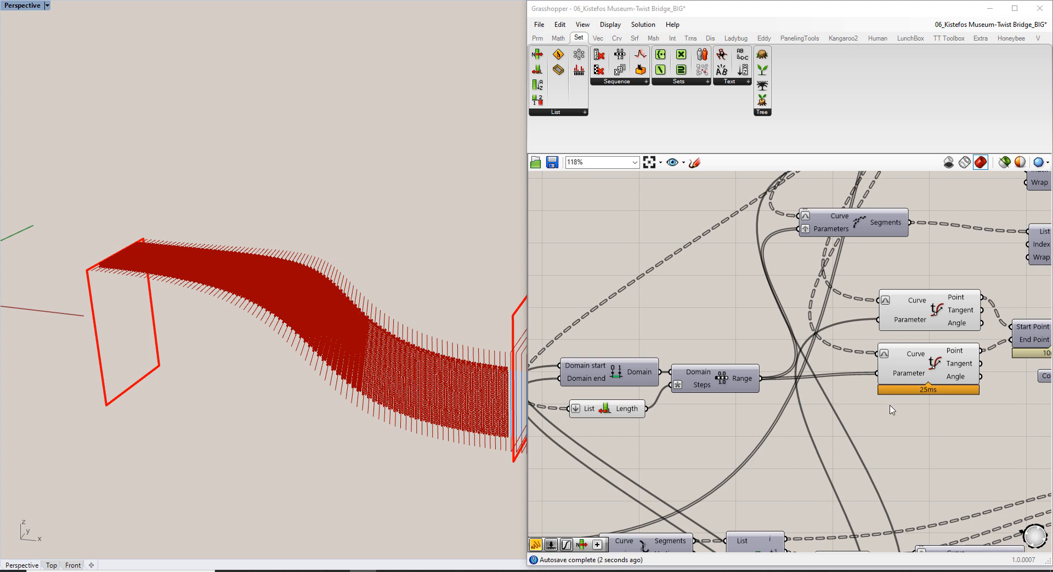
{"action": "right_click_drag", "start_coordinate": [899, 379], "coordinate": [843, 382]}
{"action": "scroll", "coordinate": [844, 382], "scroll_direction": "up", "scroll_amount": 5}
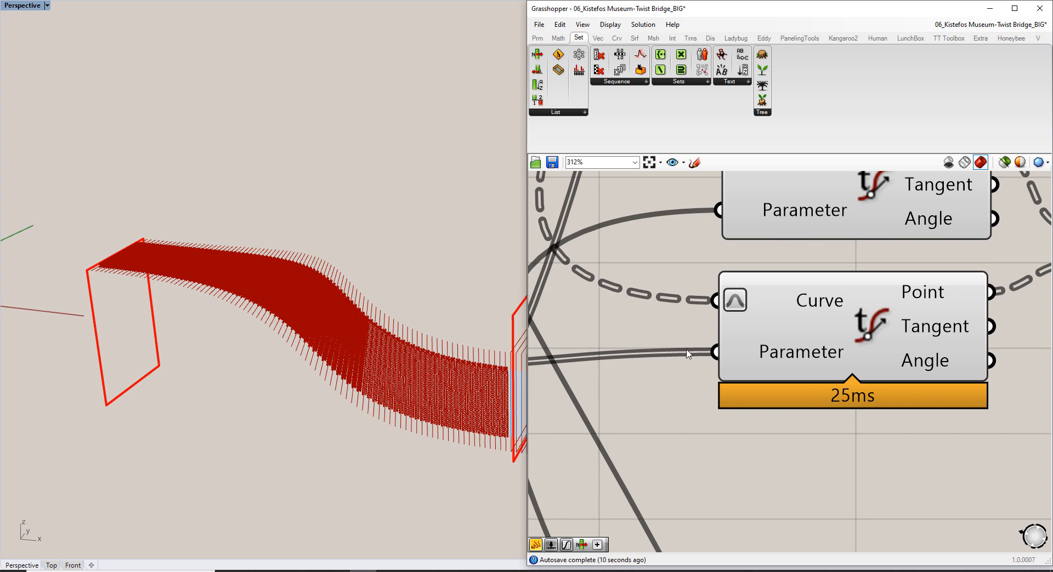
{"action": "right_click", "coordinate": [775, 353]}
{"action": "left_click", "coordinate": [801, 410]}
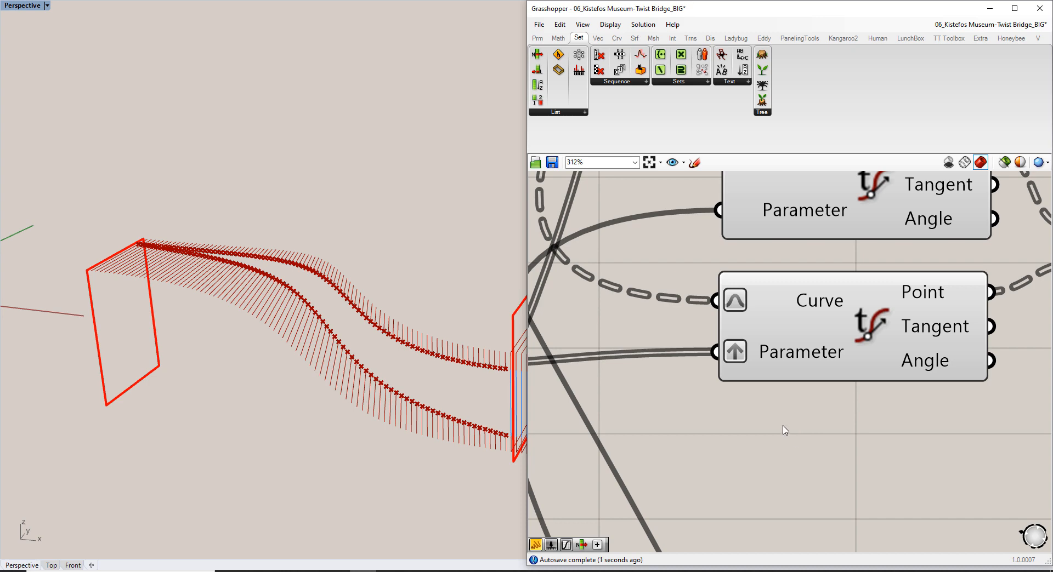
{"action": "mouse_move", "coordinate": [306, 268]}
{"action": "right_mouse_down"}
{"action": "mouse_move", "coordinate": [300, 352]}
{"action": "mouse_move", "coordinate": [308, 286]}
{"action": "right_mouse_up"}
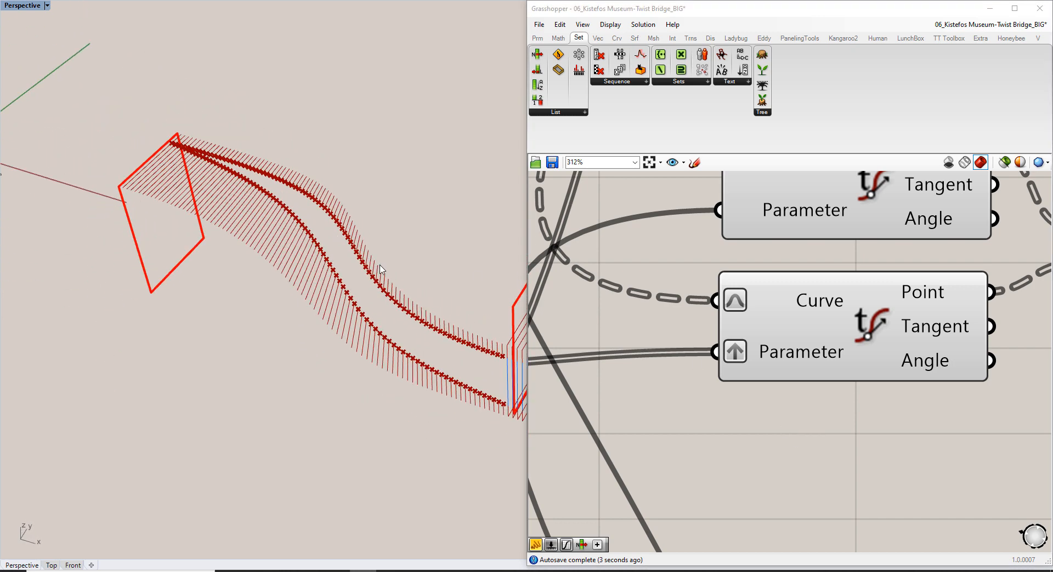
Check the lines between the split points and turn on their blue Custom Preview
{"action": "scroll", "coordinate": [686, 329], "scroll_direction": "down", "scroll_amount": 4}
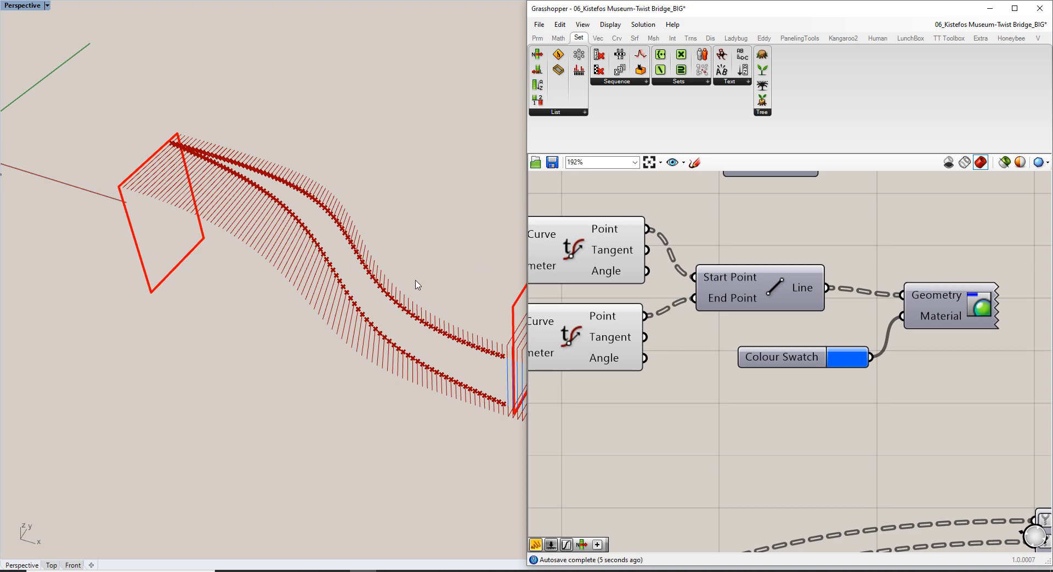
{"action": "left_click", "coordinate": [761, 232]}
{"action": "left_click", "coordinate": [770, 279]}
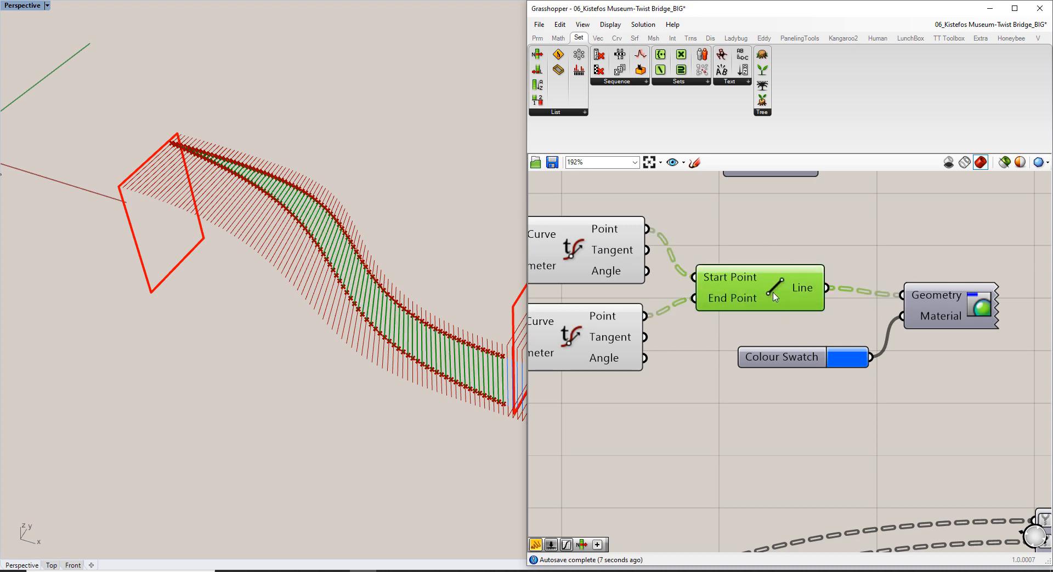
{"action": "left_click", "coordinate": [940, 311]}
{"action": "left_click", "coordinate": [872, 247]}
Hide the point previews of both Evaluate Curve components in the twisted section
{"action": "left_click_drag", "start_coordinate": [663, 344], "coordinate": [614, 263]}
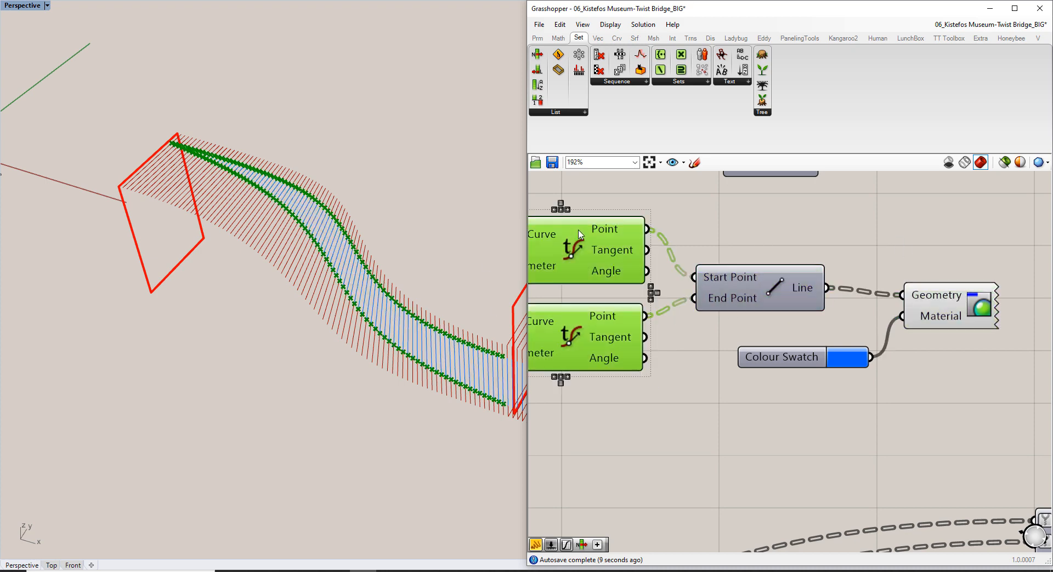
{"action": "key", "text": "ctrl+q"}
{"action": "left_click", "coordinate": [603, 294]}
{"action": "right_click_drag", "start_coordinate": [366, 299], "coordinate": [390, 293], "text": "ctrl"}
{"action": "scroll", "coordinate": [683, 325], "scroll_direction": "down", "scroll_amount": 7}
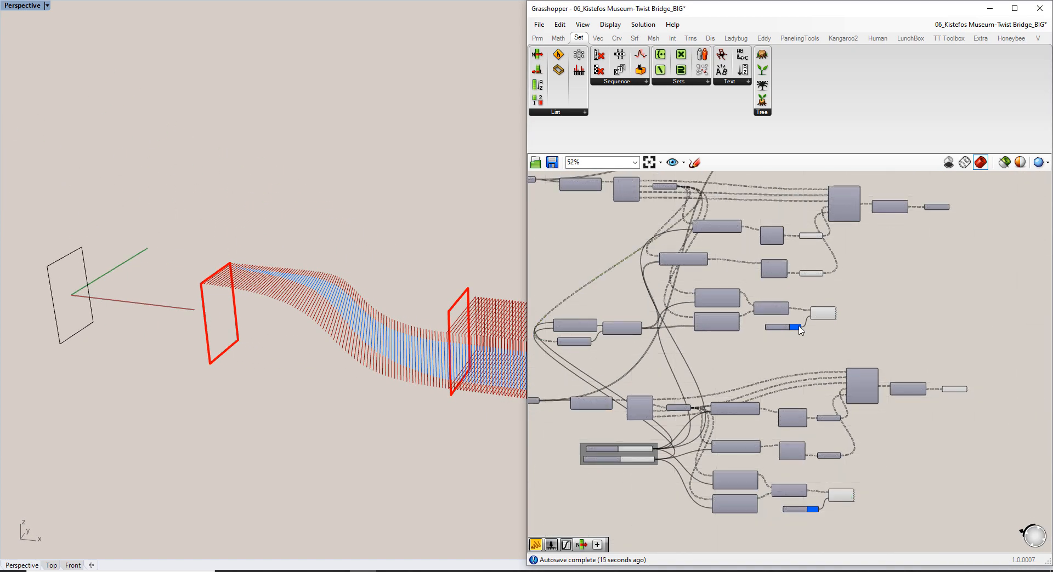
Hide the previews of the twisted section's two Curve to Keep parameters
{"action": "right_click_drag", "start_coordinate": [869, 302], "coordinate": [792, 352]}
{"action": "scroll", "coordinate": [766, 335], "scroll_direction": "up", "scroll_amount": 4}
{"action": "left_click_drag", "start_coordinate": [763, 341], "coordinate": [705, 233]}
{"action": "key", "text": "ctrl+q"}
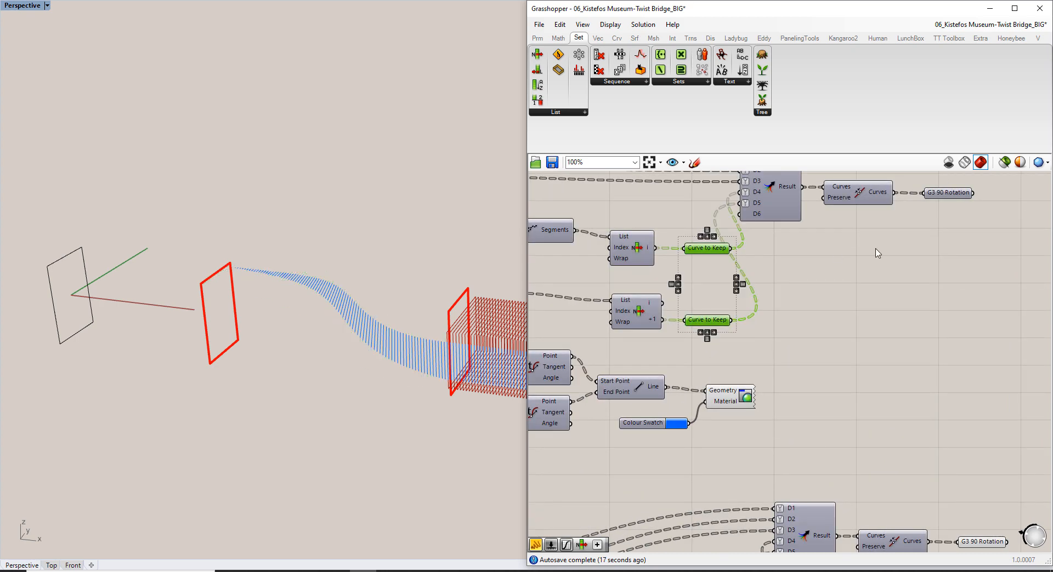
Connect the twisted section's G3 90 Rotation parameter to D2 of the disabled Merge that feeds the Extrusion, replacing its source
{"action": "right_click_drag", "start_coordinate": [927, 211], "coordinate": [778, 308]}
{"action": "scroll", "coordinate": [778, 307], "scroll_direction": "down", "scroll_amount": 3}
{"action": "right_click_drag", "start_coordinate": [789, 269], "coordinate": [705, 327]}
{"action": "left_click_drag", "start_coordinate": [782, 305], "coordinate": [844, 261]}
{"action": "left_click", "coordinate": [748, 366]}
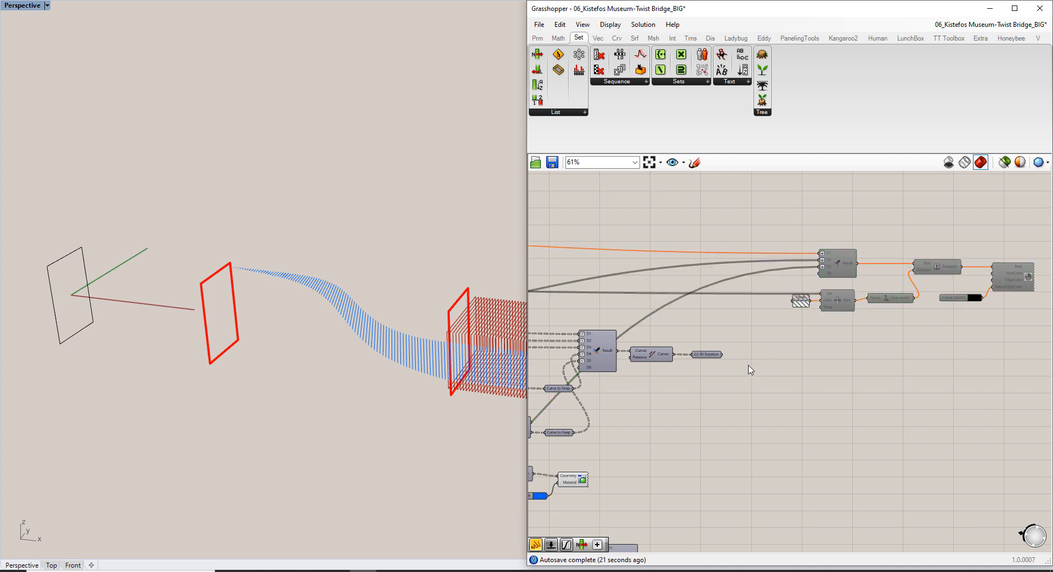
{"action": "scroll", "coordinate": [750, 370], "scroll_direction": "up", "scroll_amount": 3}
{"action": "left_click_drag", "start_coordinate": [864, 189], "coordinate": [864, 193]}
Connect the lower group's 90 Rotation parameter to D4 of the Merge that feeds the Extrusion
{"action": "right_click_drag", "start_coordinate": [751, 392], "coordinate": [754, 340]}
{"action": "scroll", "coordinate": [682, 456], "scroll_direction": "down", "scroll_amount": 3}
{"action": "right_click_drag", "start_coordinate": [679, 542], "coordinate": [692, 447]}
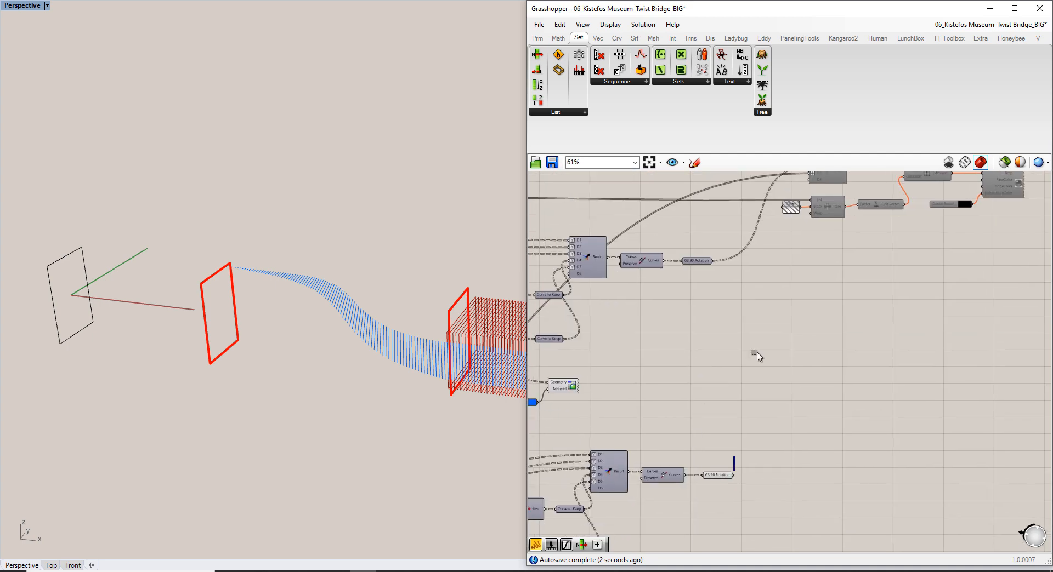
{"action": "left_click_drag", "start_coordinate": [756, 356], "coordinate": [801, 261]}
Enable the disabled Panel, List Item, Unit Vector, Extrusion, custom preview and Colour Swatch components around the final Merge
{"action": "scroll", "coordinate": [801, 259], "scroll_direction": "up", "scroll_amount": 2}
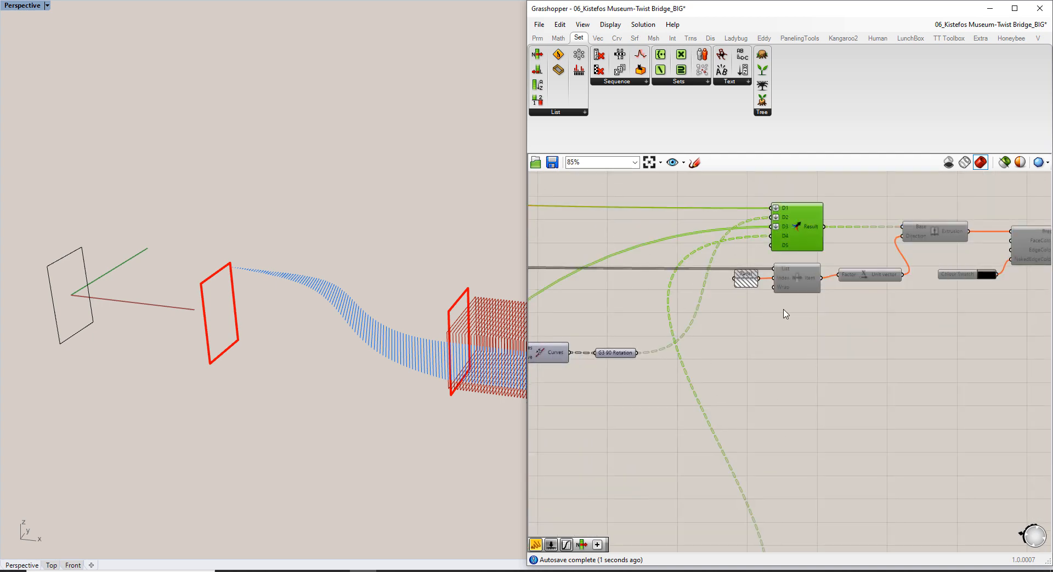
{"action": "left_click_drag", "start_coordinate": [822, 324], "coordinate": [745, 272]}
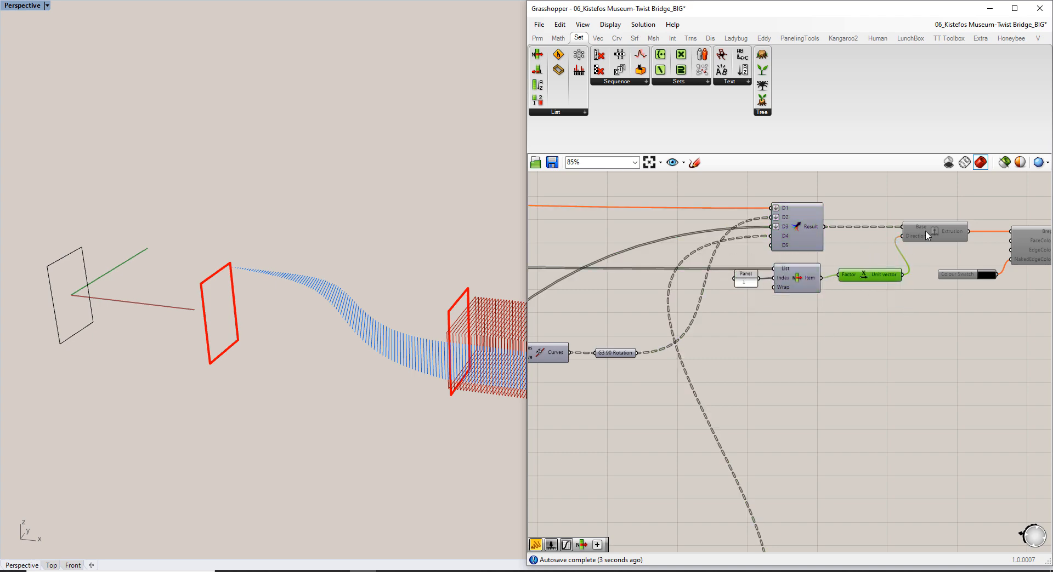
{"action": "left_click", "coordinate": [1029, 253]}
{"action": "right_click_drag", "start_coordinate": [1030, 272], "coordinate": [1027, 272]}
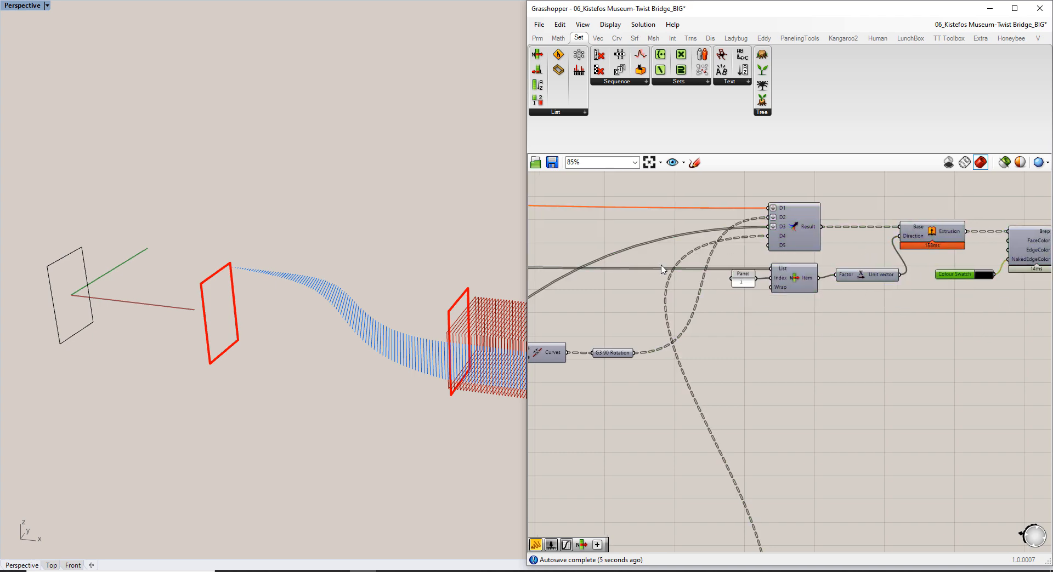
Enable the disabled upstream component that feeds D1 of the final Merge
{"action": "right_click_drag", "start_coordinate": [662, 269], "coordinate": [775, 298]}
{"action": "scroll", "coordinate": [775, 299], "scroll_direction": "down", "scroll_amount": 2}
{"action": "right_click_drag", "start_coordinate": [356, 285], "coordinate": [790, 274]}
{"action": "right_click_drag", "start_coordinate": [543, 260], "coordinate": [772, 266]}
{"action": "left_click_drag", "start_coordinate": [673, 272], "coordinate": [644, 237]}
{"action": "right_click_drag", "start_coordinate": [905, 287], "coordinate": [603, 291]}
{"action": "right_click_drag", "start_coordinate": [965, 296], "coordinate": [737, 297]}
Hide the Extrusion component's own preview so only the custom preview displays the panels
{"action": "left_click", "coordinate": [855, 266]}
{"action": "key", "text": "ctrl+q"}
{"action": "left_click", "coordinate": [777, 277]}
Examine the panelled bridge, the lower group's 90 Rotation curves, the edge parameter sliders and the facade panels at the open end
{"action": "right_click_drag", "start_coordinate": [396, 449], "coordinate": [324, 352]}
{"action": "right_click_drag", "start_coordinate": [734, 305], "coordinate": [803, 307]}
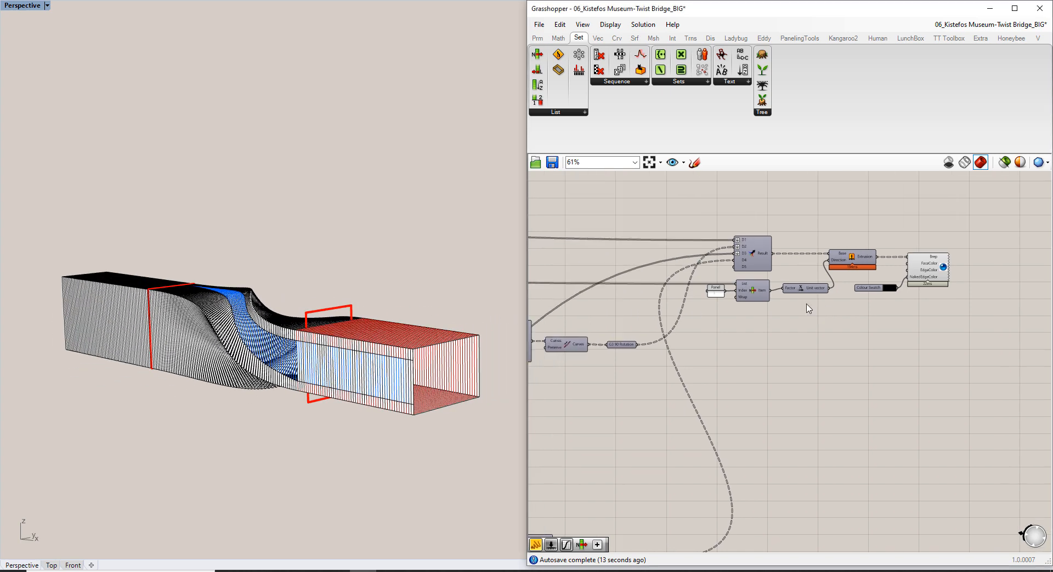
{"action": "scroll", "coordinate": [805, 307], "scroll_direction": "down", "scroll_amount": 3}
{"action": "right_click_drag", "start_coordinate": [639, 358], "coordinate": [708, 336]}
{"action": "scroll", "coordinate": [780, 418], "scroll_direction": "up", "scroll_amount": 4}
{"action": "left_click", "coordinate": [782, 416]}
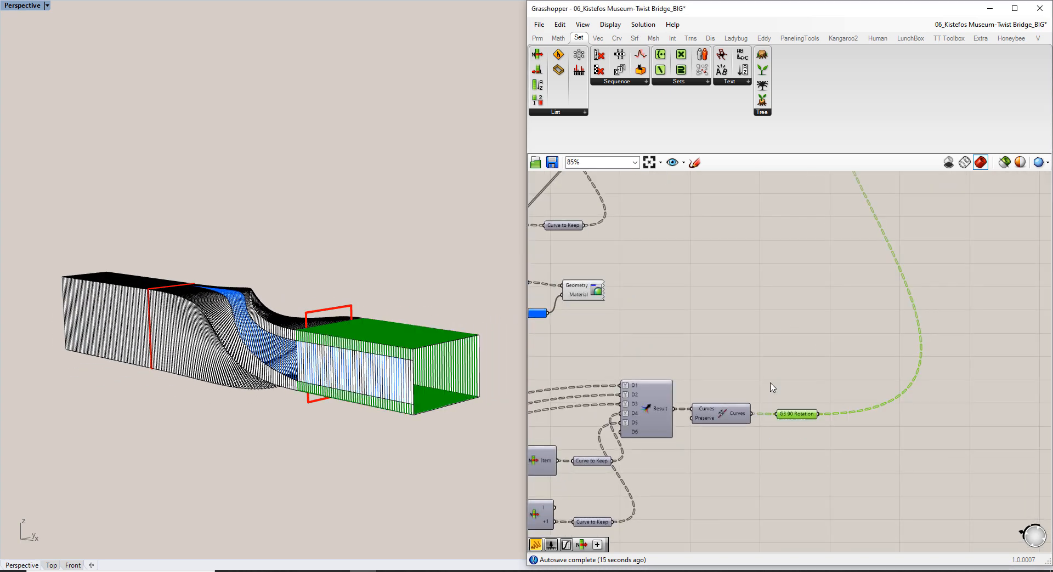
{"action": "right_click_drag", "start_coordinate": [622, 443], "coordinate": [934, 313]}
{"action": "scroll", "coordinate": [910, 351], "scroll_direction": "down", "scroll_amount": 2}
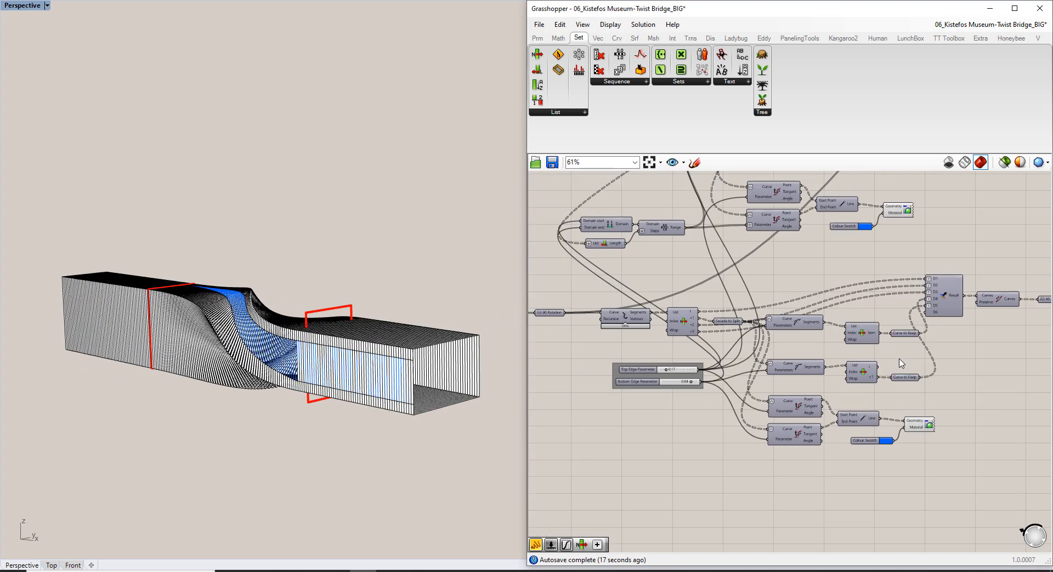
{"action": "right_click_drag", "start_coordinate": [745, 231], "coordinate": [742, 332]}
{"action": "scroll", "coordinate": [742, 333], "scroll_direction": "down", "scroll_amount": 2}
{"action": "scroll", "coordinate": [703, 402], "scroll_direction": "up", "scroll_amount": 6}
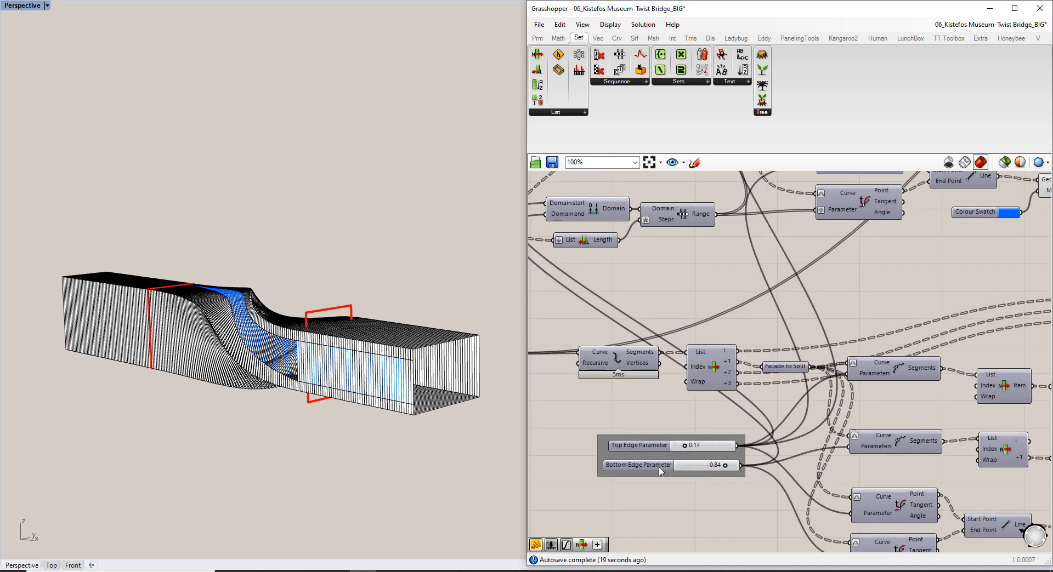
{"action": "left_click", "coordinate": [666, 450]}
{"action": "right_click_drag", "start_coordinate": [308, 379], "coordinate": [326, 385]}
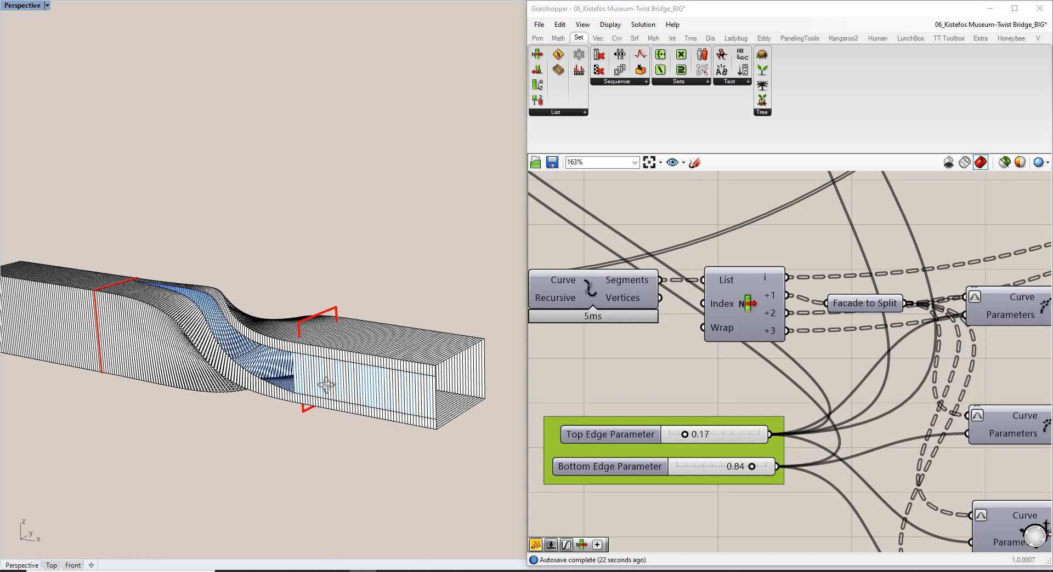
{"action": "scroll", "coordinate": [436, 400], "scroll_direction": "up", "scroll_amount": 5}
{"action": "scroll", "coordinate": [457, 357], "scroll_direction": "up", "scroll_amount": 2}
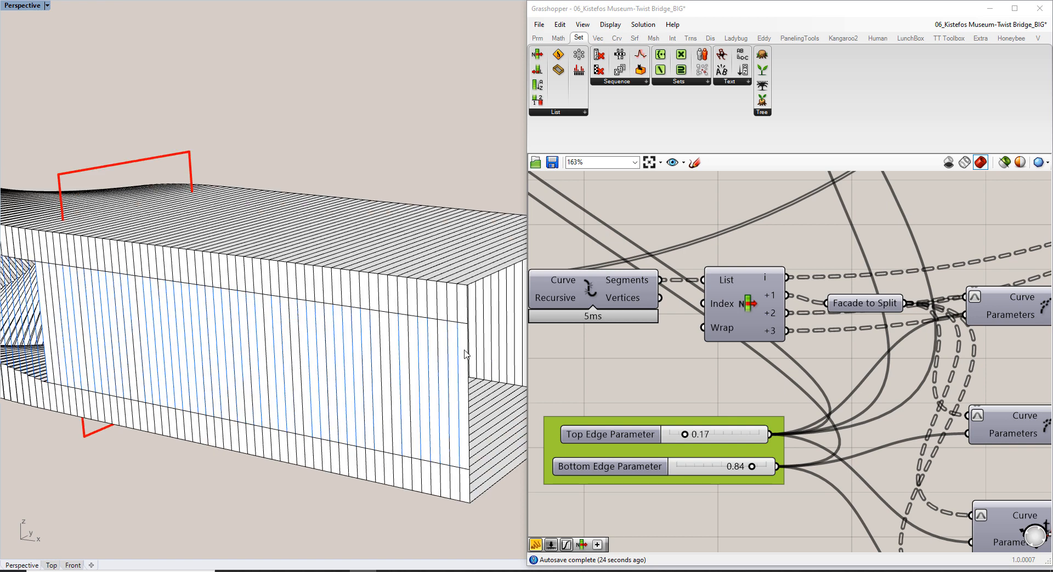
Disconnect the unsplit source from D3 of the final Merge and move the lower group's 90 Rotation connection from D4 to D3
{"action": "right_click_drag", "start_coordinate": [899, 331], "coordinate": [794, 340]}
{"action": "scroll", "coordinate": [794, 340], "scroll_direction": "down", "scroll_amount": 4}
{"action": "right_click_drag", "start_coordinate": [932, 323], "coordinate": [818, 347]}
{"action": "right_click_drag", "start_coordinate": [952, 343], "coordinate": [804, 396]}
{"action": "scroll", "coordinate": [803, 396], "scroll_direction": "down", "scroll_amount": 2}
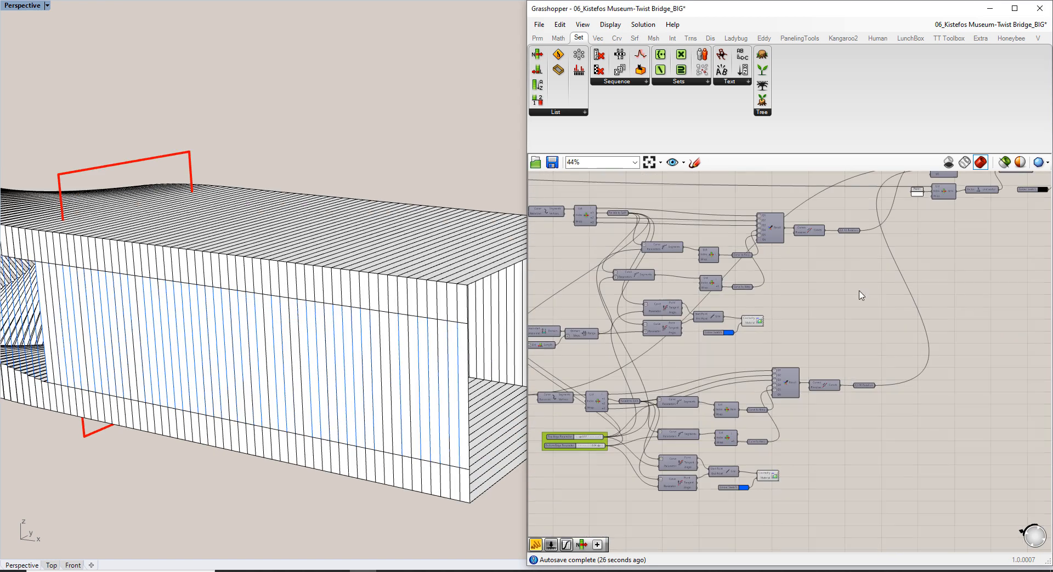
{"action": "right_click_drag", "start_coordinate": [859, 293], "coordinate": [811, 352]}
{"action": "scroll", "coordinate": [913, 235], "scroll_direction": "up", "scroll_amount": 3}
{"action": "scroll", "coordinate": [883, 216], "scroll_direction": "up", "scroll_amount": 5}
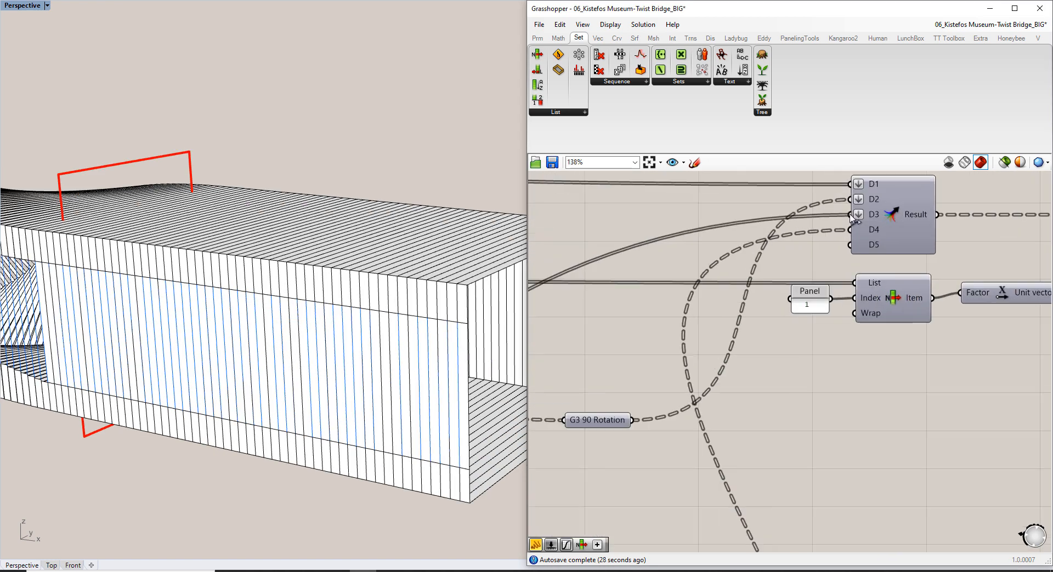
{"action": "right_click", "coordinate": [883, 215]}
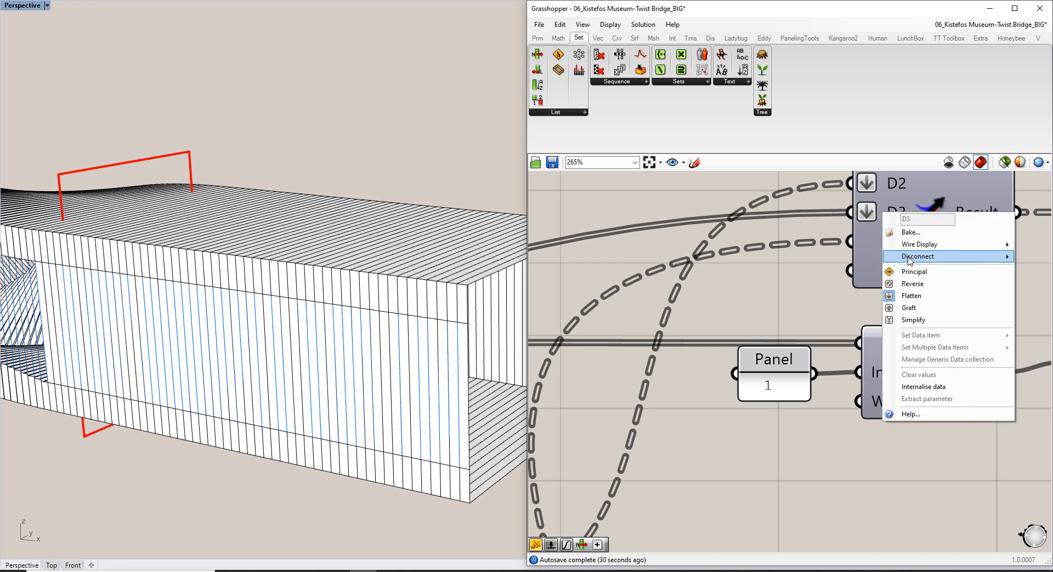
{"action": "left_click", "coordinate": [839, 258]}
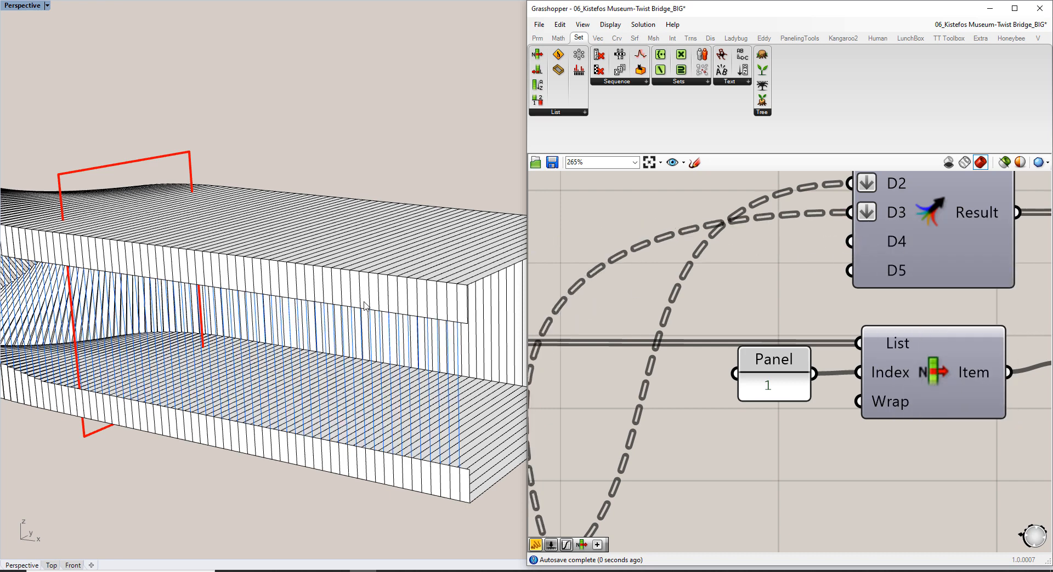
Set the facade opening's Top Edge Parameter to 0.15 and Bottom Edge Parameter to 0.81
{"action": "scroll", "coordinate": [364, 305], "scroll_direction": "down", "scroll_amount": 10}
{"action": "right_click_drag", "start_coordinate": [362, 360], "coordinate": [384, 351]}
{"action": "scroll", "coordinate": [713, 343], "scroll_direction": "down", "scroll_amount": 8}
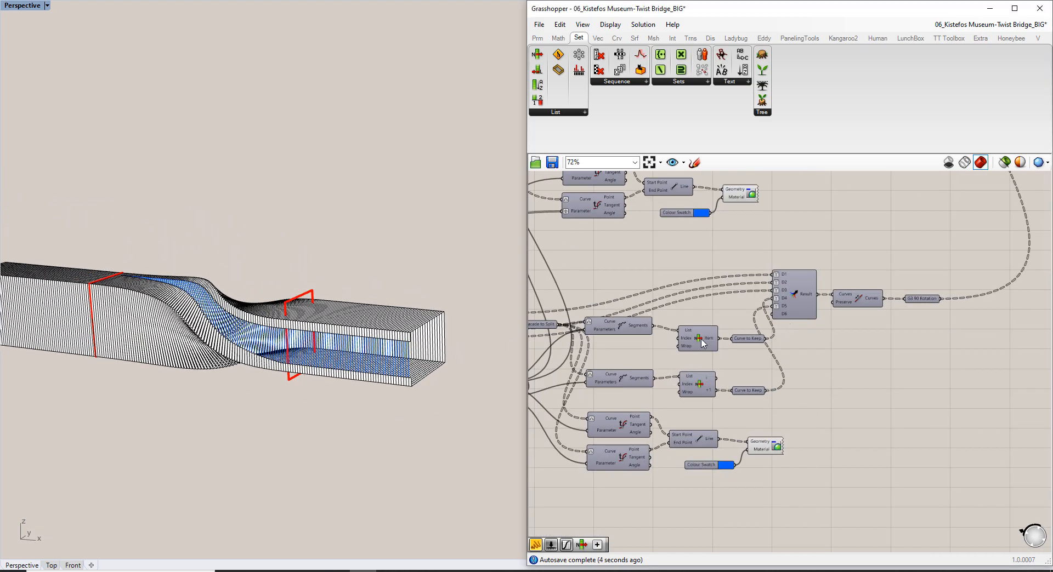
{"action": "right_click_drag", "start_coordinate": [701, 340], "coordinate": [925, 288]}
{"action": "scroll", "coordinate": [602, 345], "scroll_direction": "up", "scroll_amount": 5}
{"action": "scroll", "coordinate": [730, 324], "scroll_direction": "up", "scroll_amount": 3}
{"action": "left_click", "coordinate": [749, 309]}
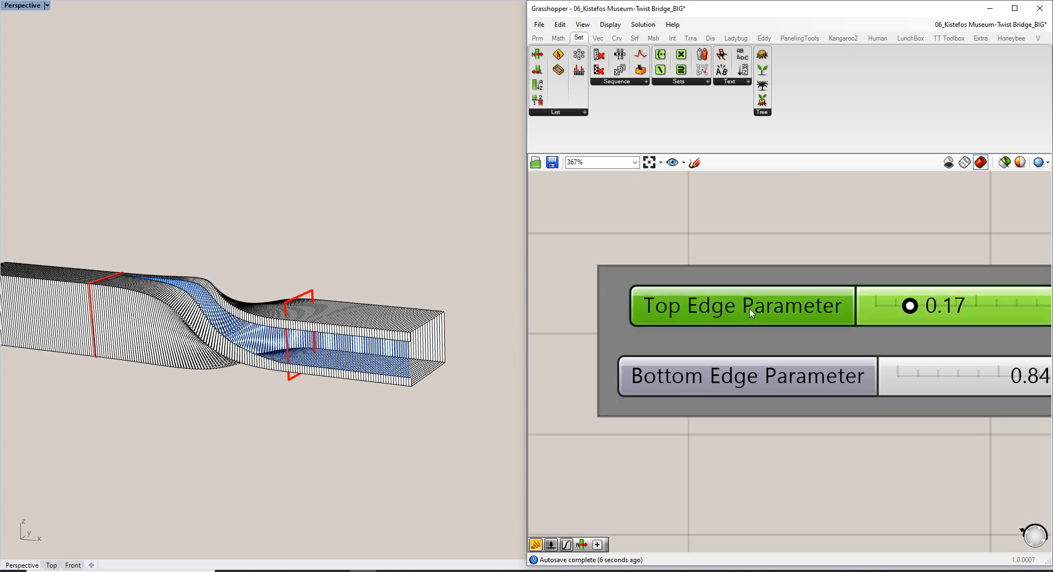
{"action": "left_click", "coordinate": [805, 252]}
{"action": "right_click_drag", "start_coordinate": [845, 288], "coordinate": [716, 282]}
{"action": "scroll", "coordinate": [786, 307], "scroll_direction": "up", "scroll_amount": 2}
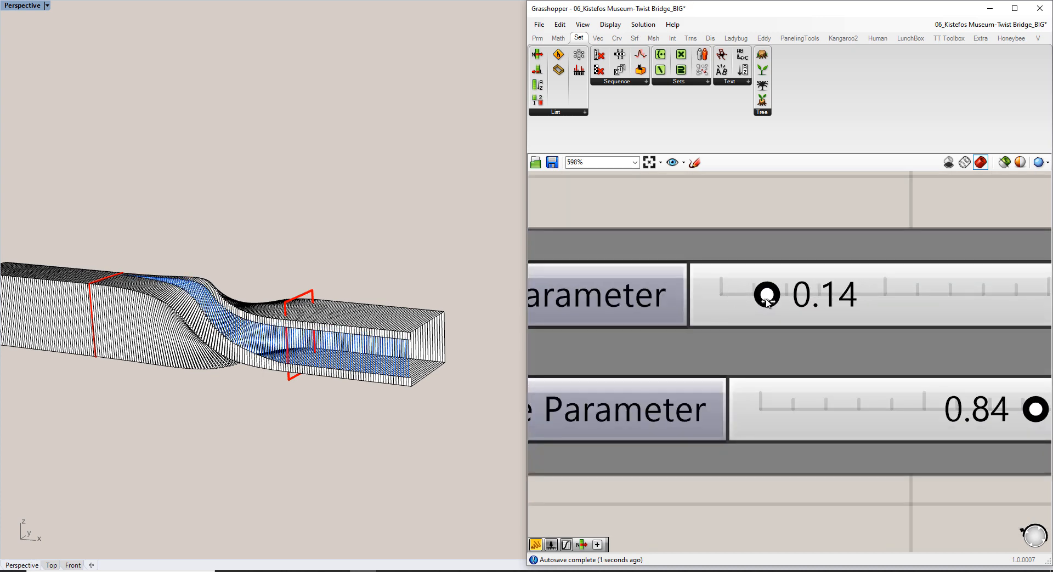
{"action": "right_click_drag", "start_coordinate": [947, 407], "coordinate": [876, 362]}
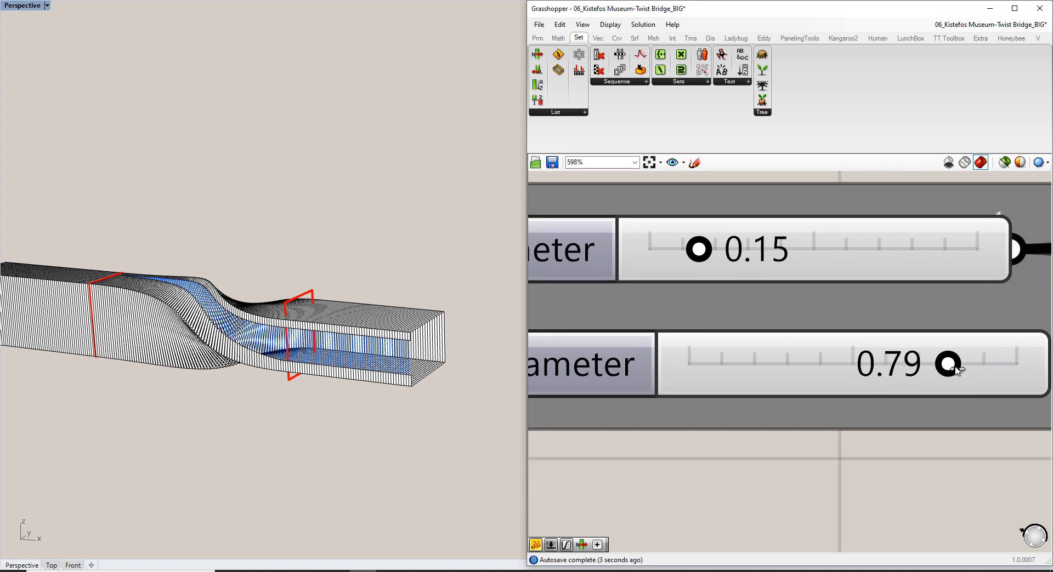
Inspect the finished bridge from several angles, checking the facade opening along the twist and the end section
{"action": "right_click_drag", "start_coordinate": [289, 314], "coordinate": [367, 325]}
{"action": "right_click_drag", "start_coordinate": [367, 325], "coordinate": [358, 309], "text": "shift"}
{"action": "scroll", "coordinate": [358, 309], "scroll_direction": "down", "scroll_amount": 4}
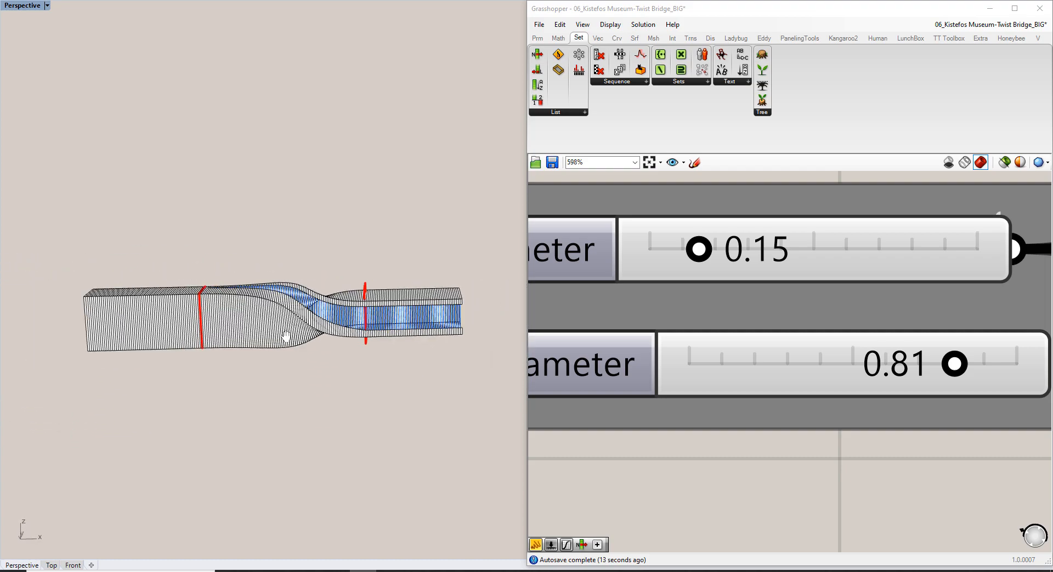
{"action": "right_click_drag", "start_coordinate": [285, 338], "coordinate": [233, 302], "text": "shift"}
{"action": "scroll", "coordinate": [270, 285], "scroll_direction": "up", "scroll_amount": 3}
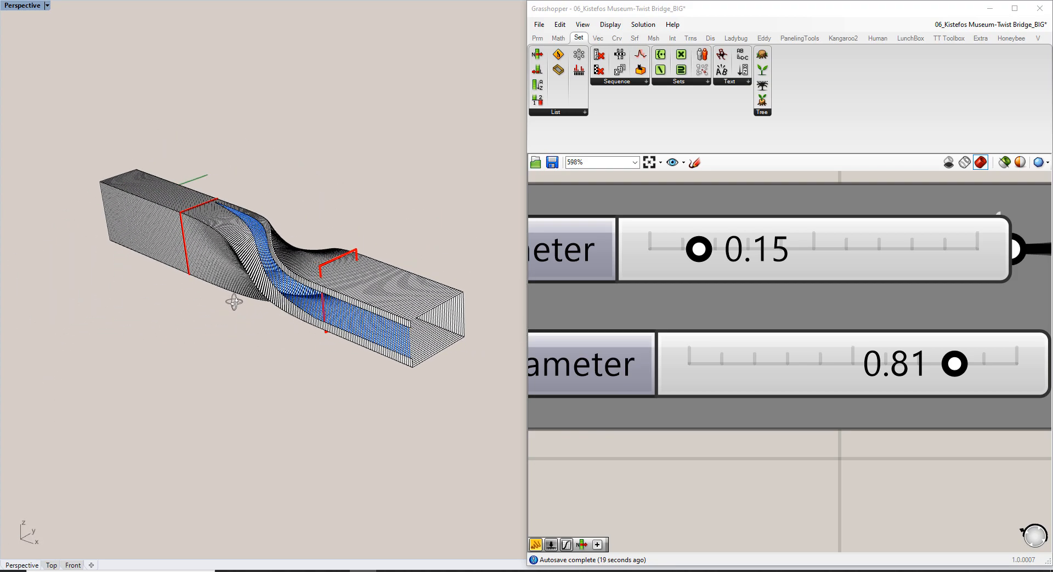
{"action": "scroll", "coordinate": [256, 285], "scroll_direction": "up", "scroll_amount": 5}
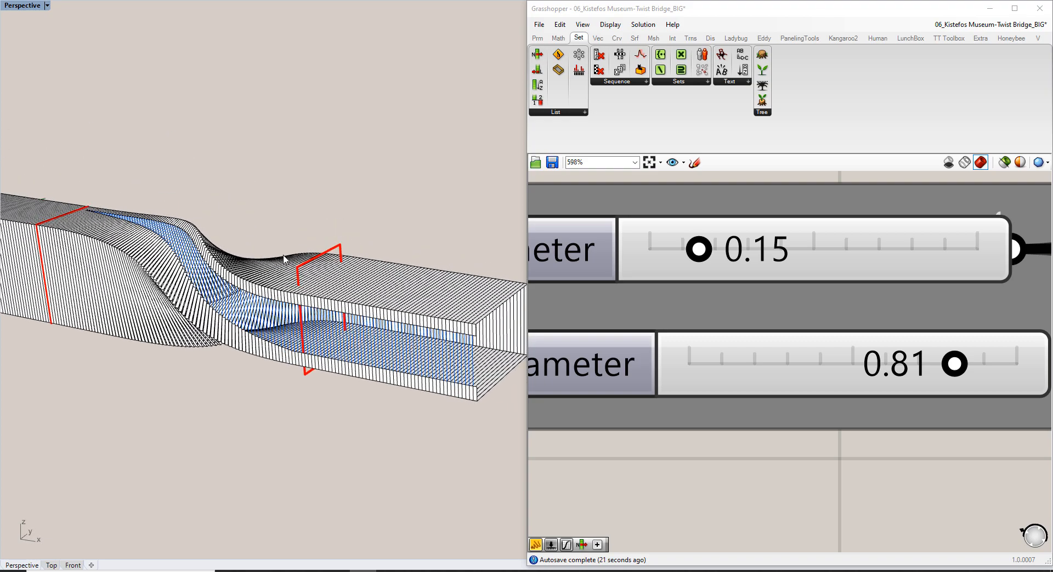
{"action": "right_click_drag", "start_coordinate": [206, 238], "coordinate": [208, 273]}
{"action": "scroll", "coordinate": [255, 285], "scroll_direction": "down", "scroll_amount": 5}
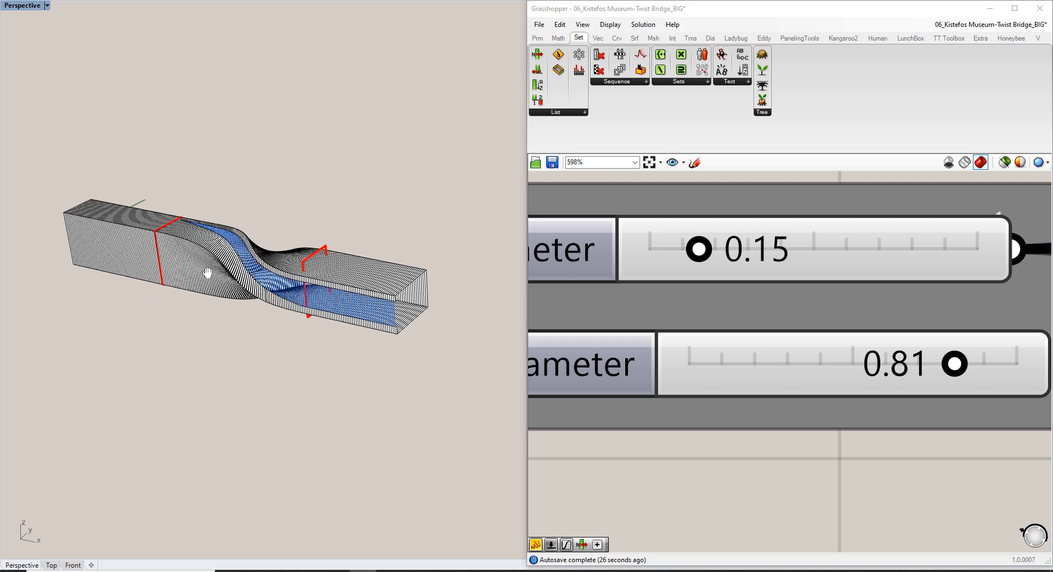